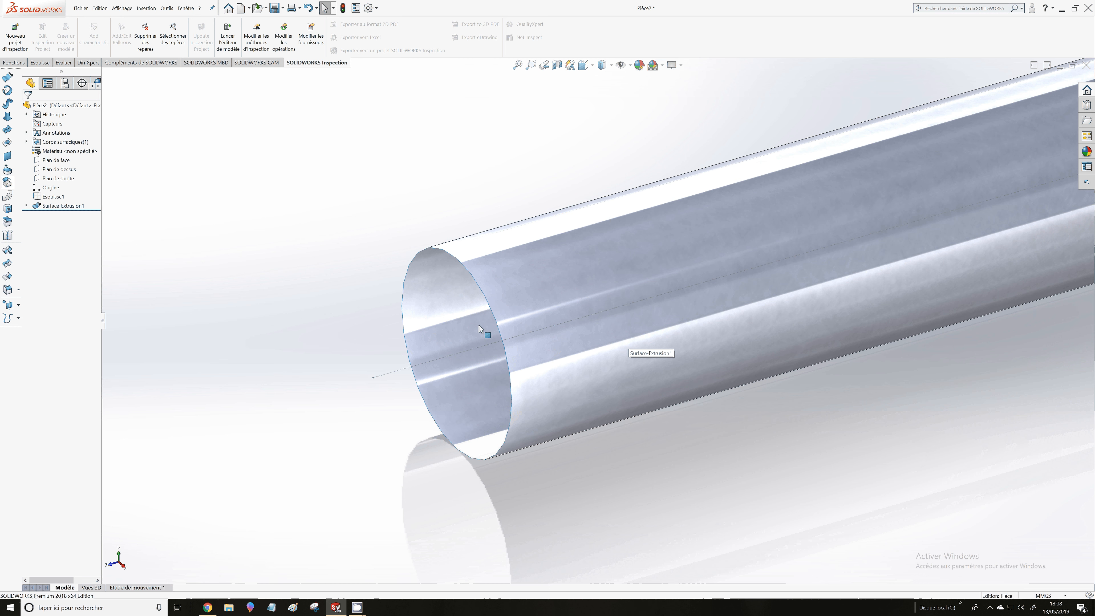
Open the sketch behind the extruded tube surface to review its circular profile, and exit it unchanged
scroll(479, 325, "down", 5)
scroll(715, 298, "down", 3)
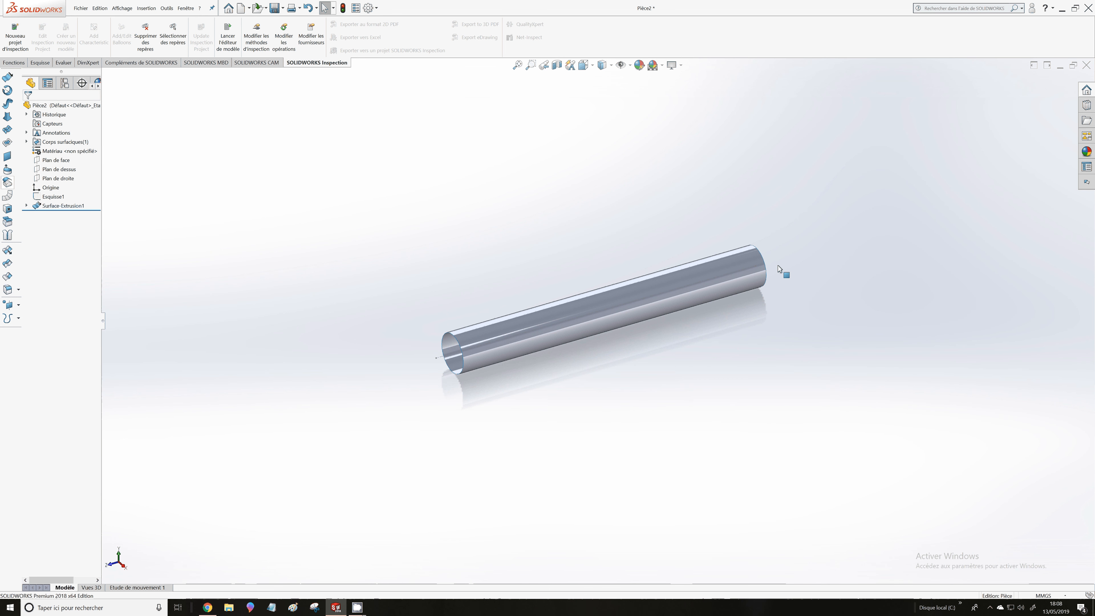
left_click(480, 369)
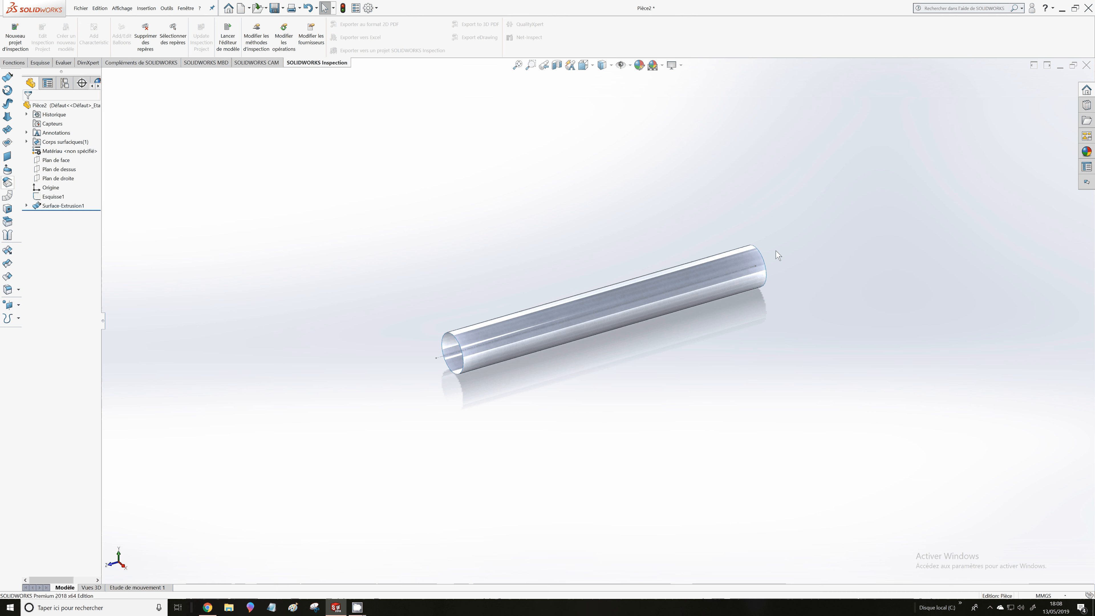
left_click(39, 207)
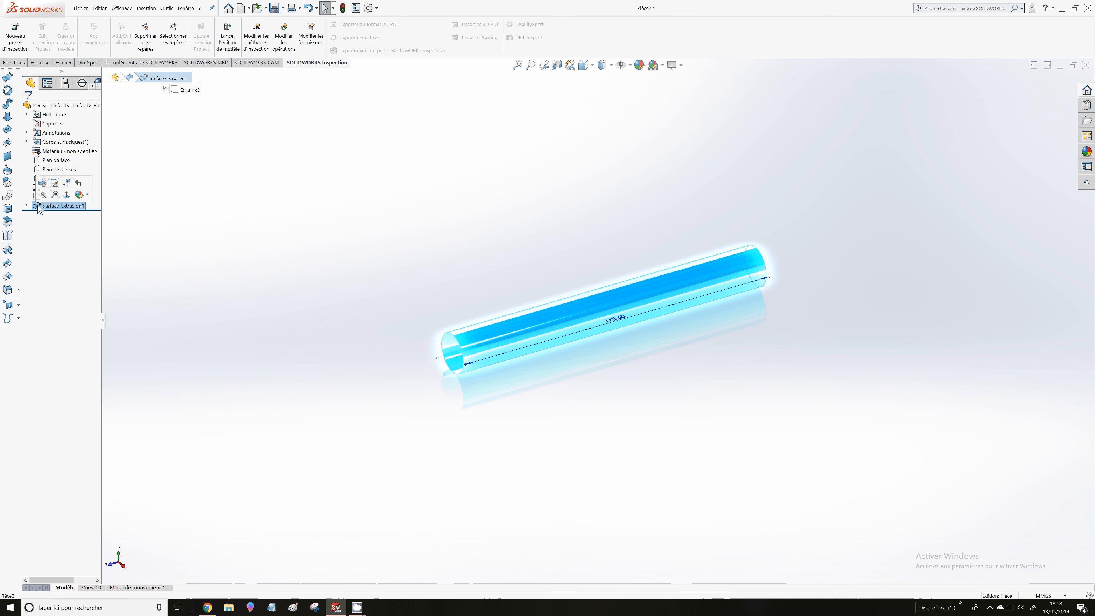
left_click(55, 184)
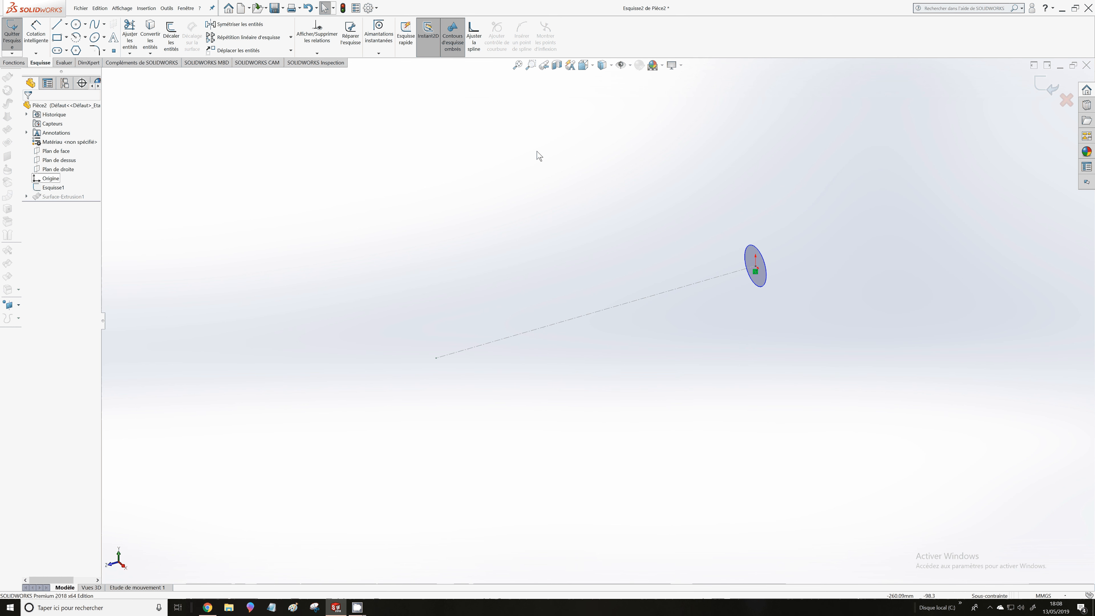
left_click(1038, 84)
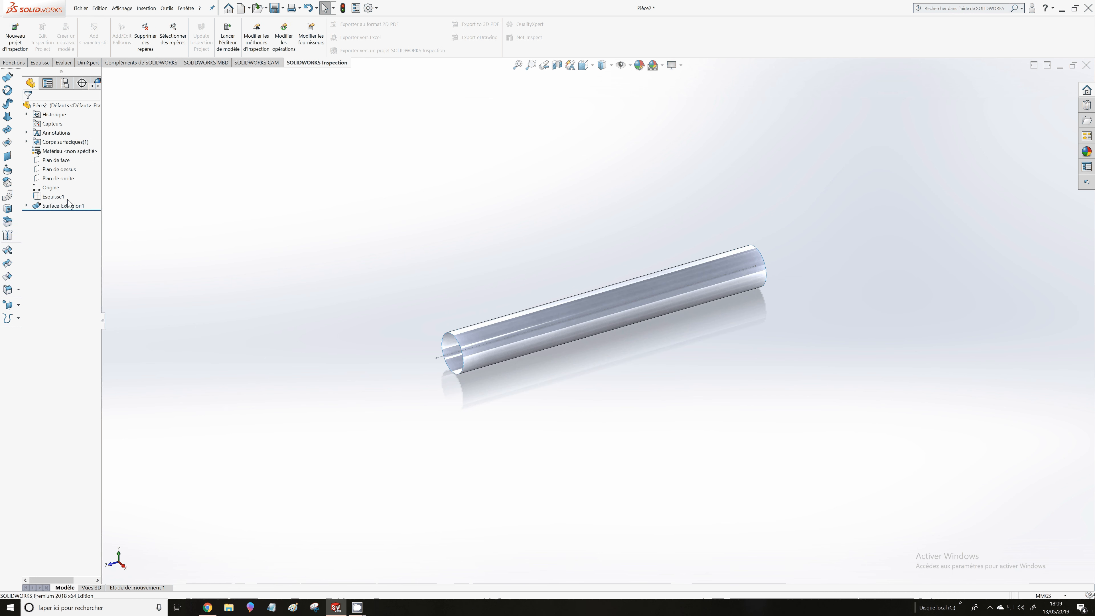
Open the tube's surface extrusion definition to review its direction and depth settings, and close it unchanged
left_click(40, 206)
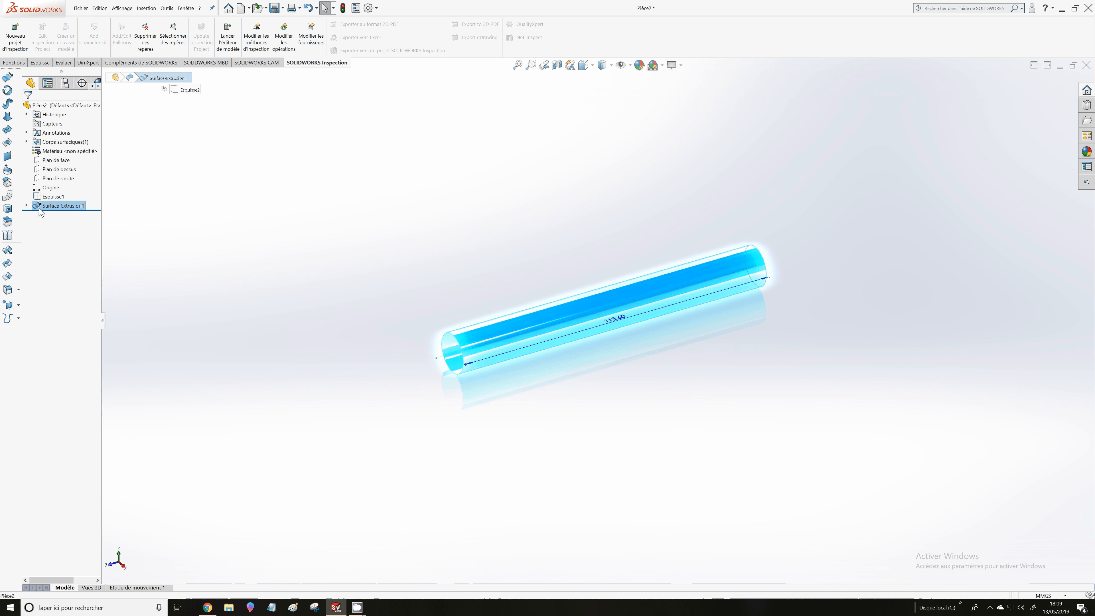
left_click(41, 207)
left_click(46, 186)
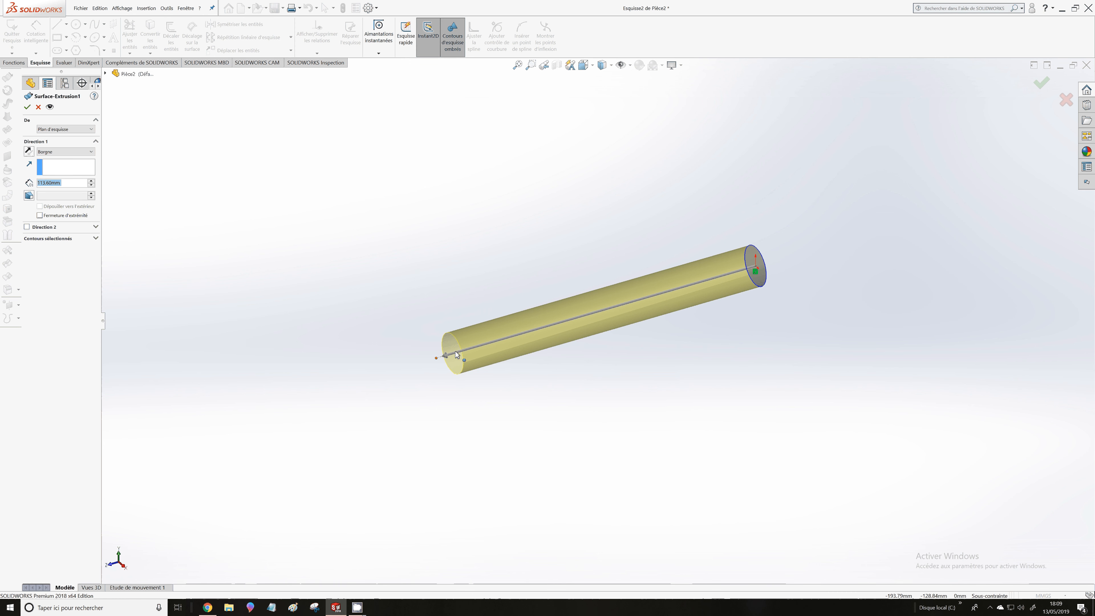
left_click(27, 107)
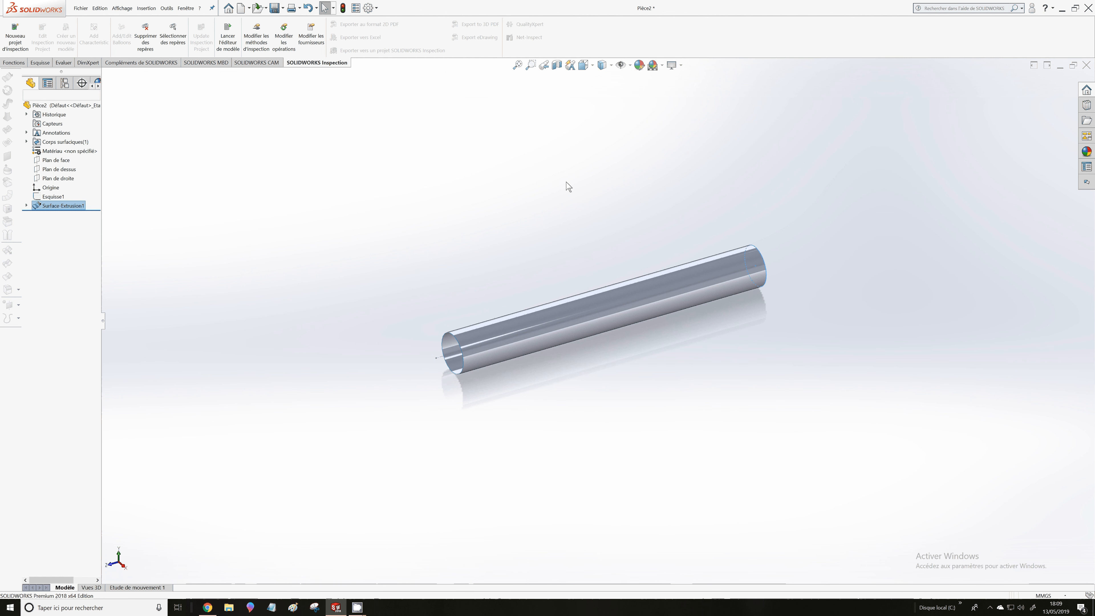
In a new sketch on the right plane, draw a vertical construction line about 114 mm long upward from the origin
scroll(692, 225, "up", 4)
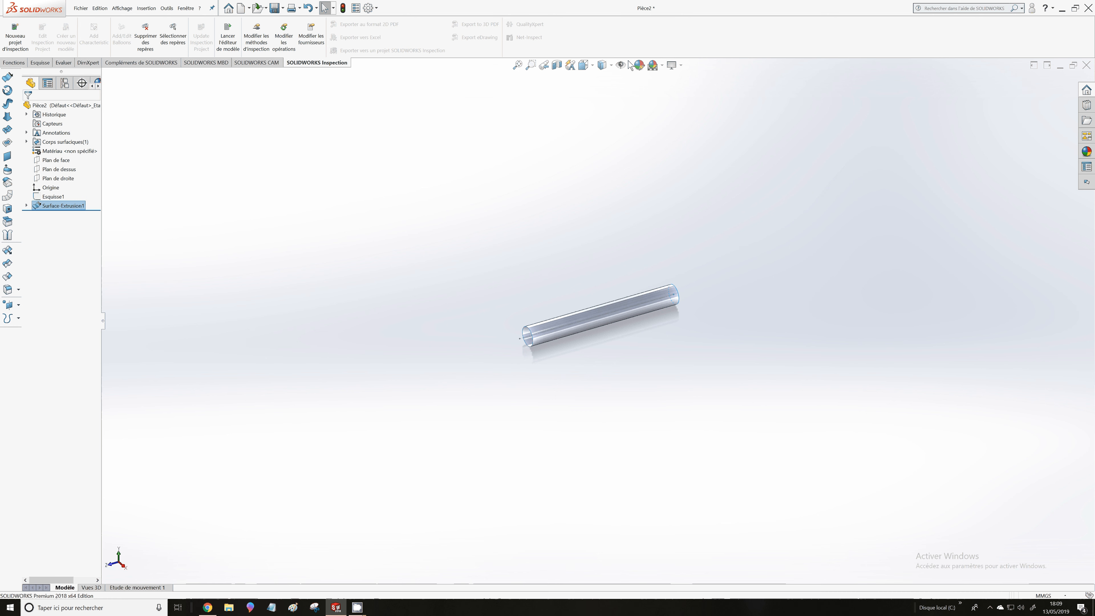
left_click(584, 65)
left_click(596, 91)
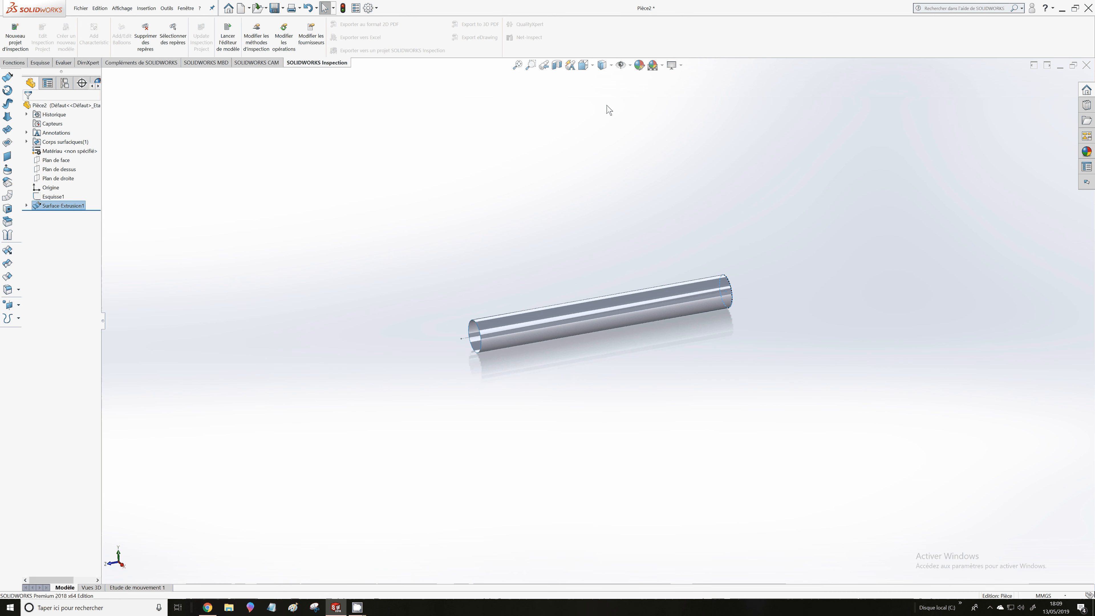
key("ctrl+4")
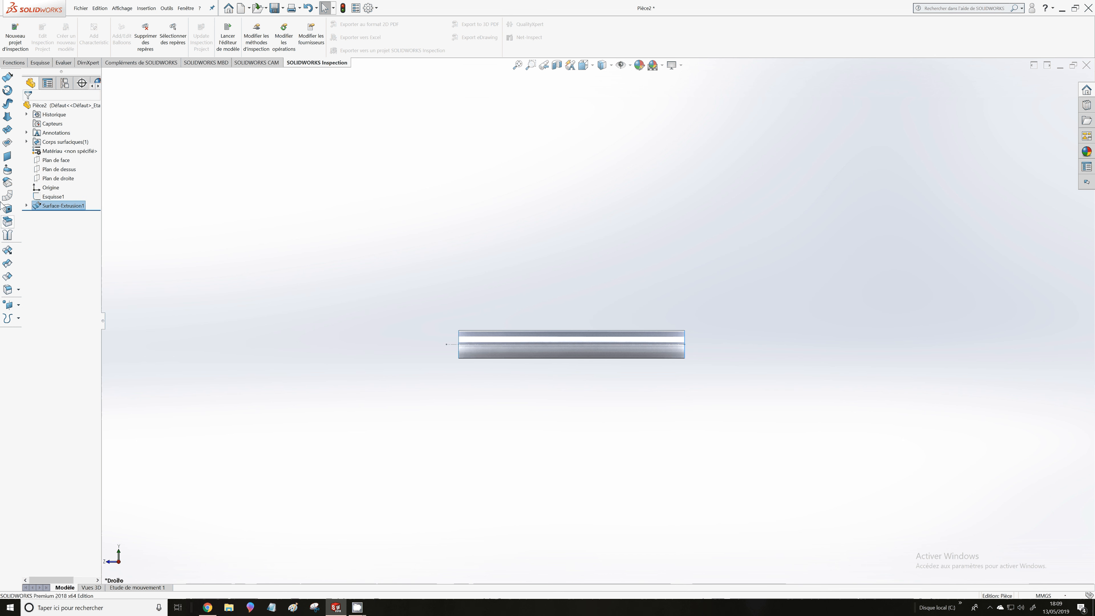
left_click(73, 179)
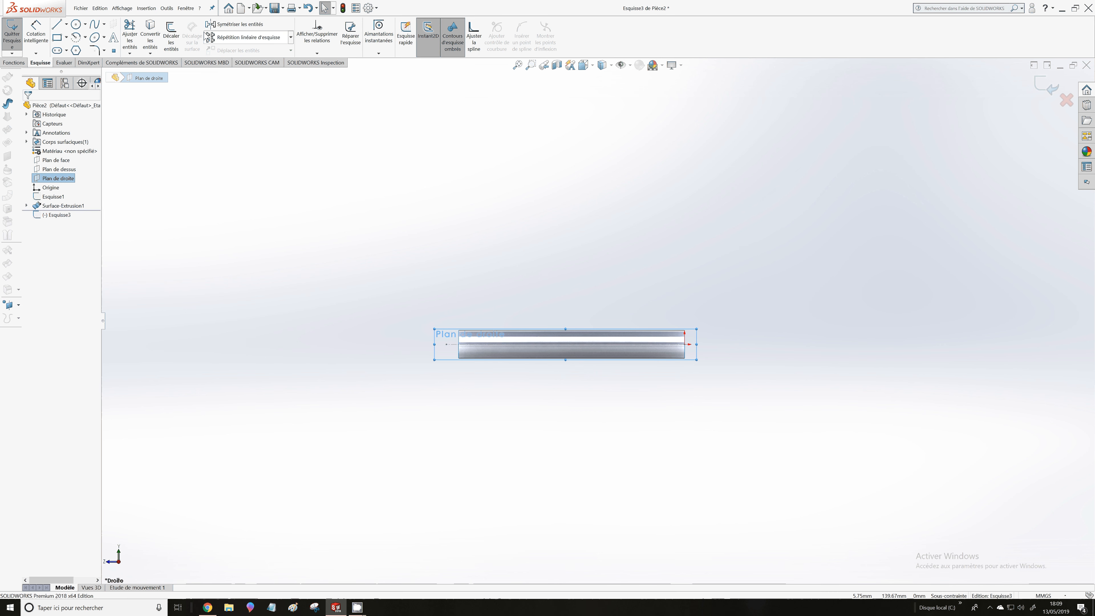
left_click(67, 25)
left_click(84, 46)
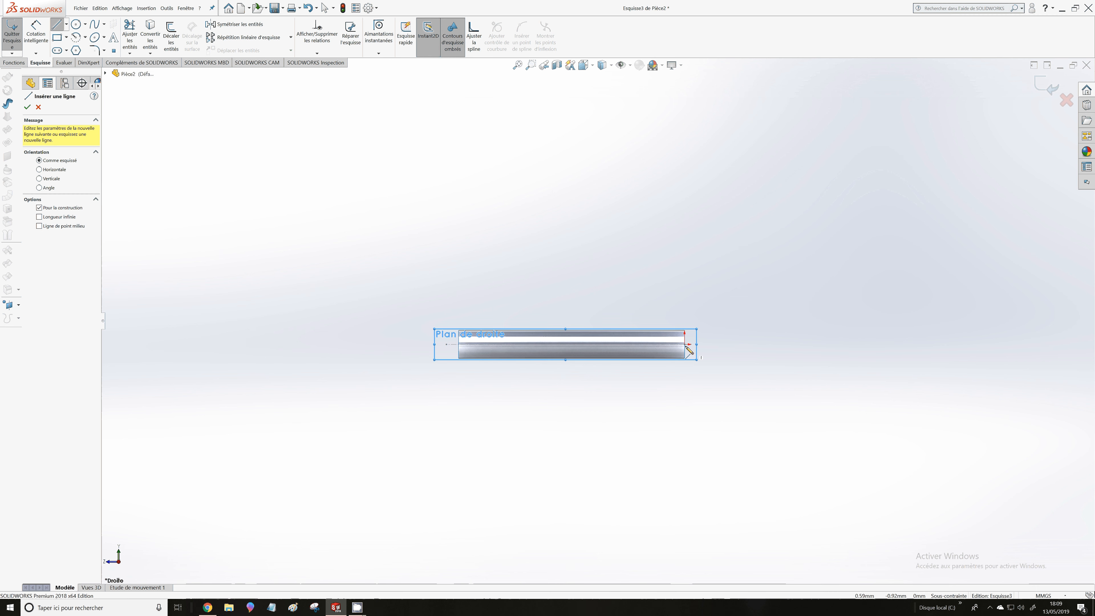
left_click(685, 331)
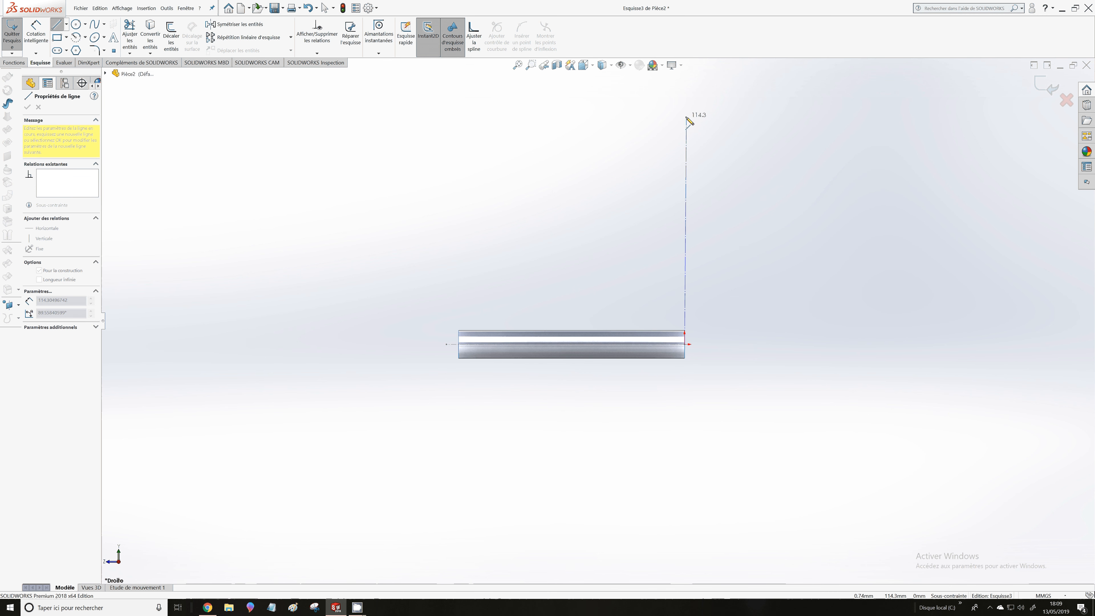
left_click(685, 117)
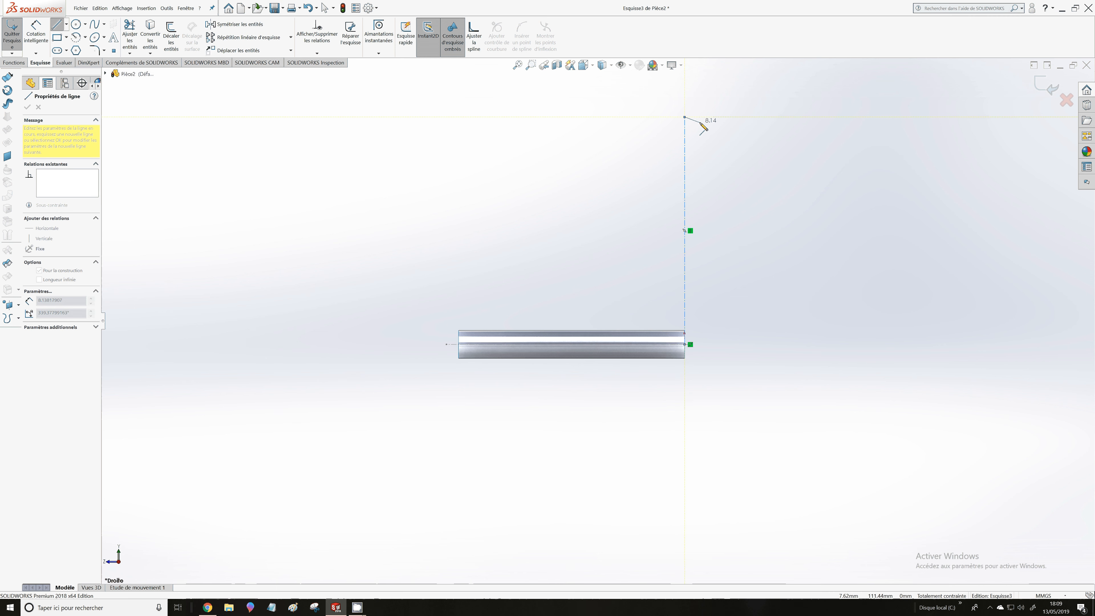
key("Escape")
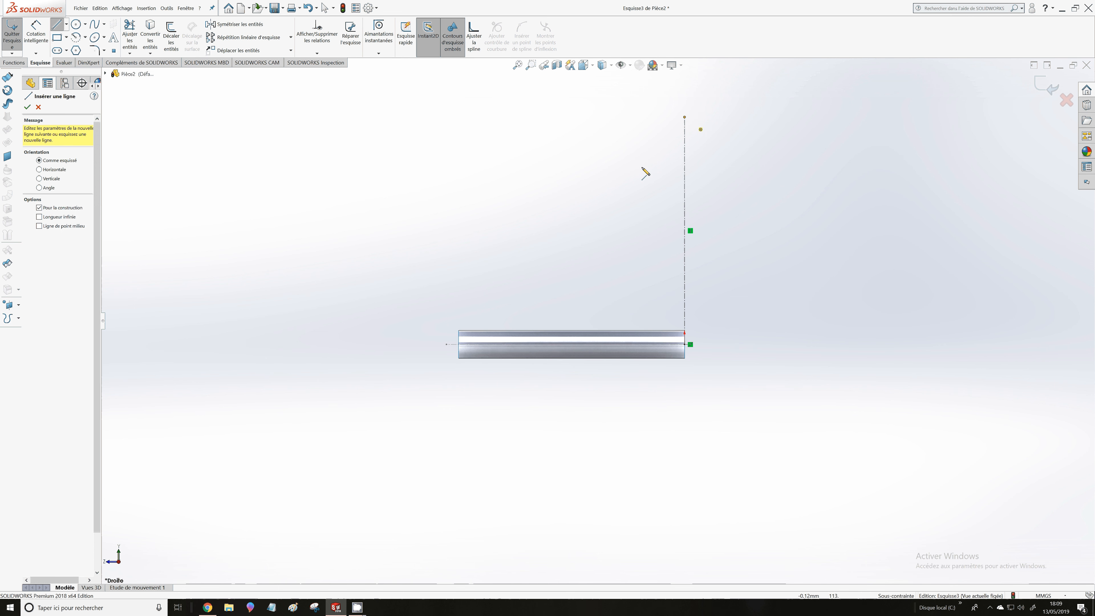
Add a slanted construction line about 125 mm long from the tube's axis, join its top horizontally to the vertical line, and exit the sketch
left_click(502, 344)
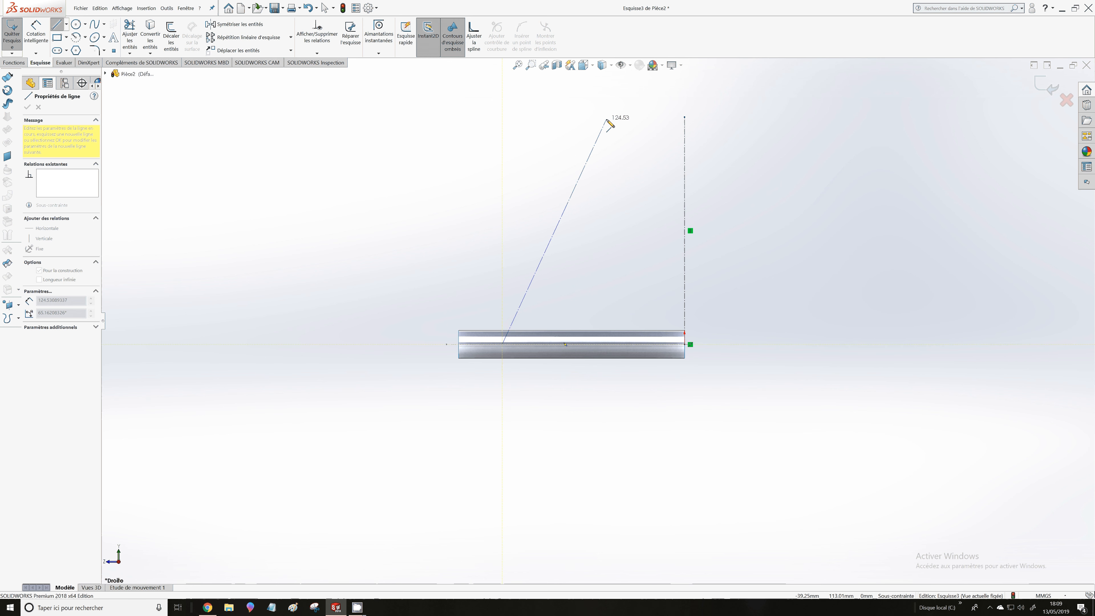
left_click(609, 117)
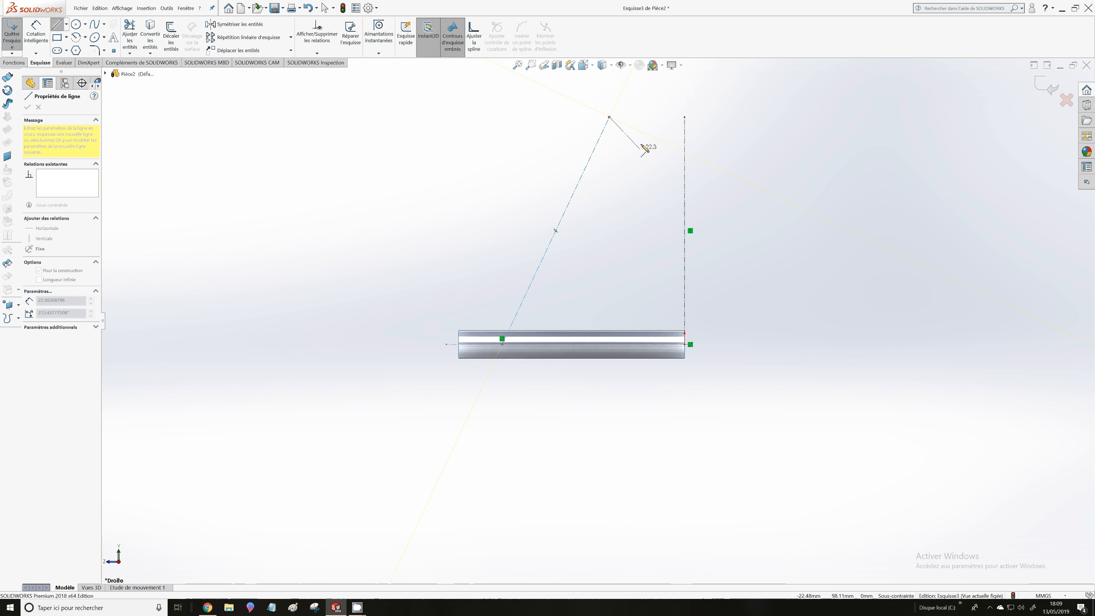
left_click(685, 117)
key("Escape")
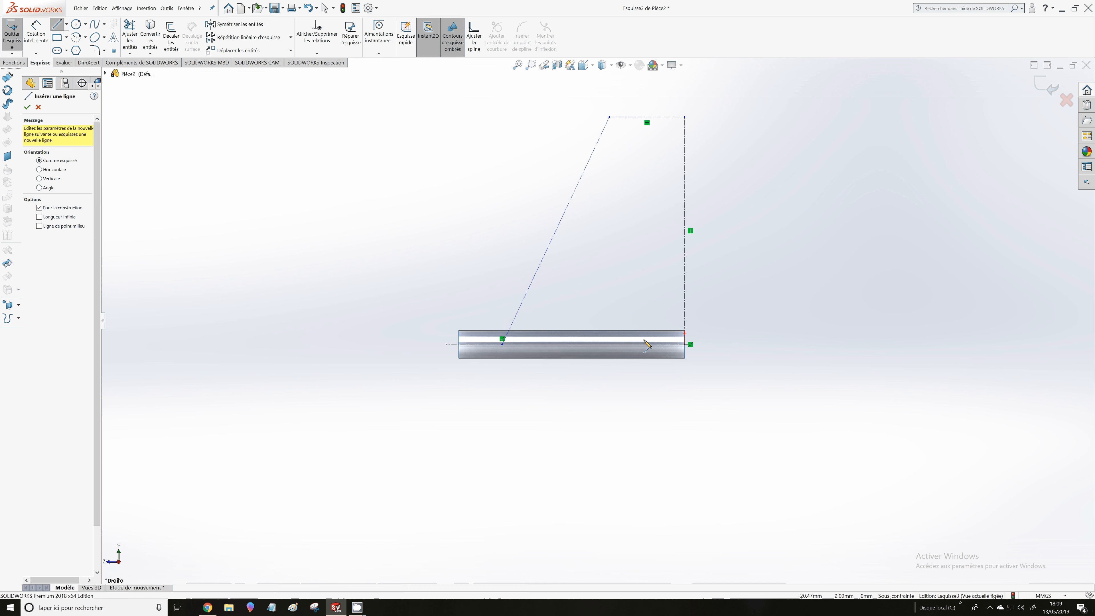
left_click(1066, 100)
left_click(1045, 89)
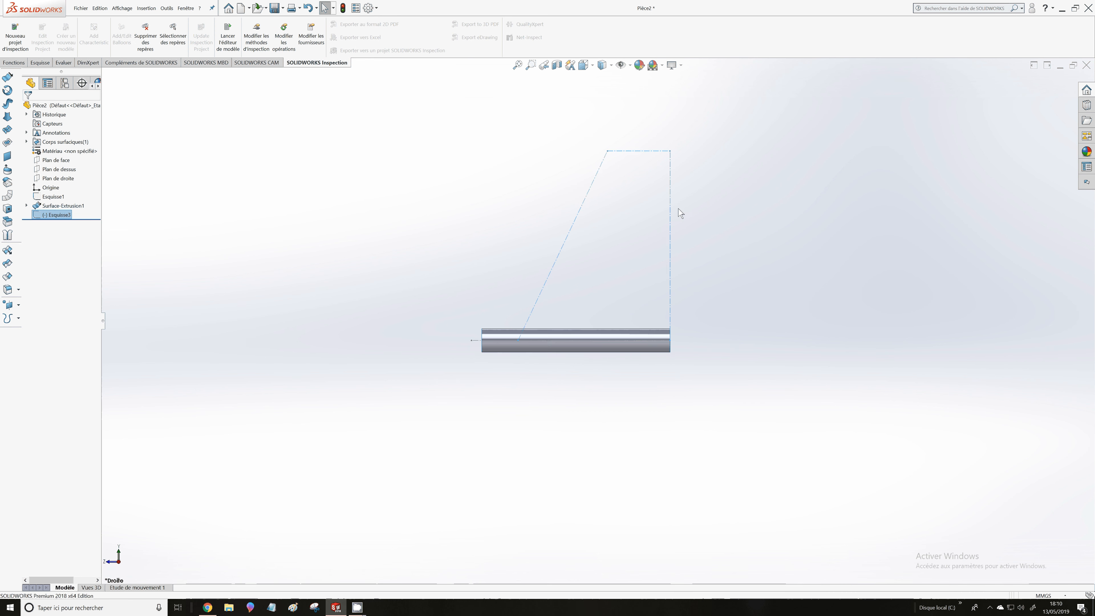
Start a new sketch on the top plane with the model viewed from above
scroll(680, 213, "down", 2)
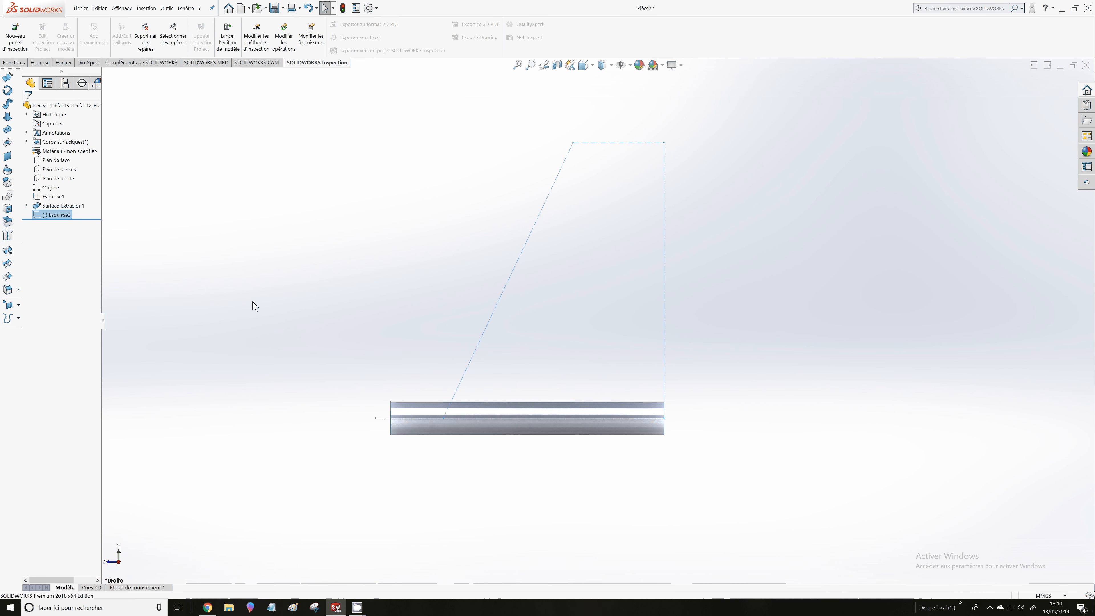
left_click(59, 169)
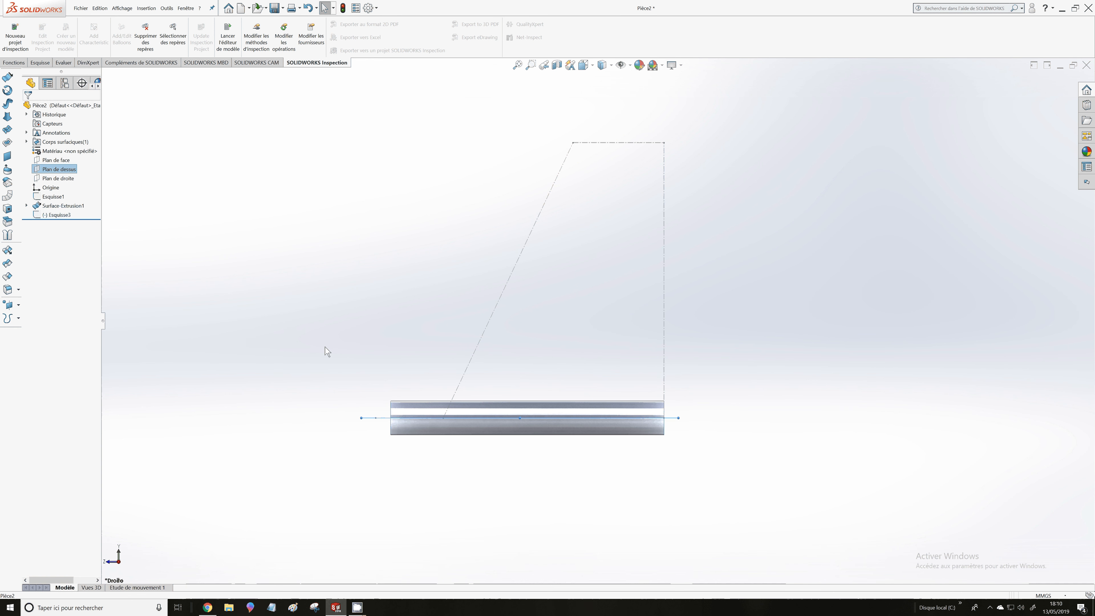
left_click(585, 68)
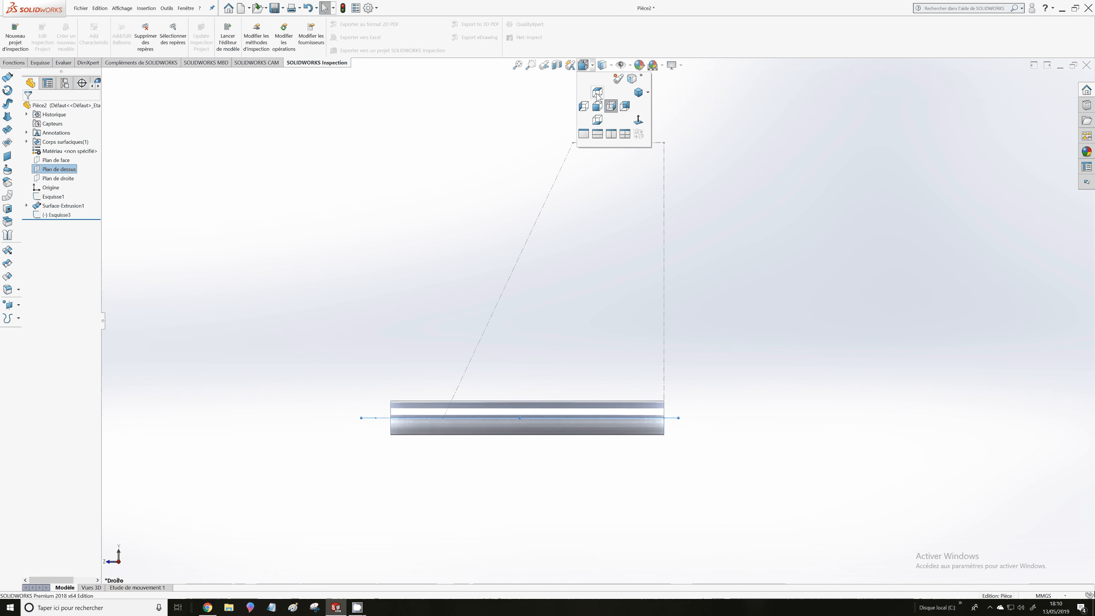
left_click(598, 94)
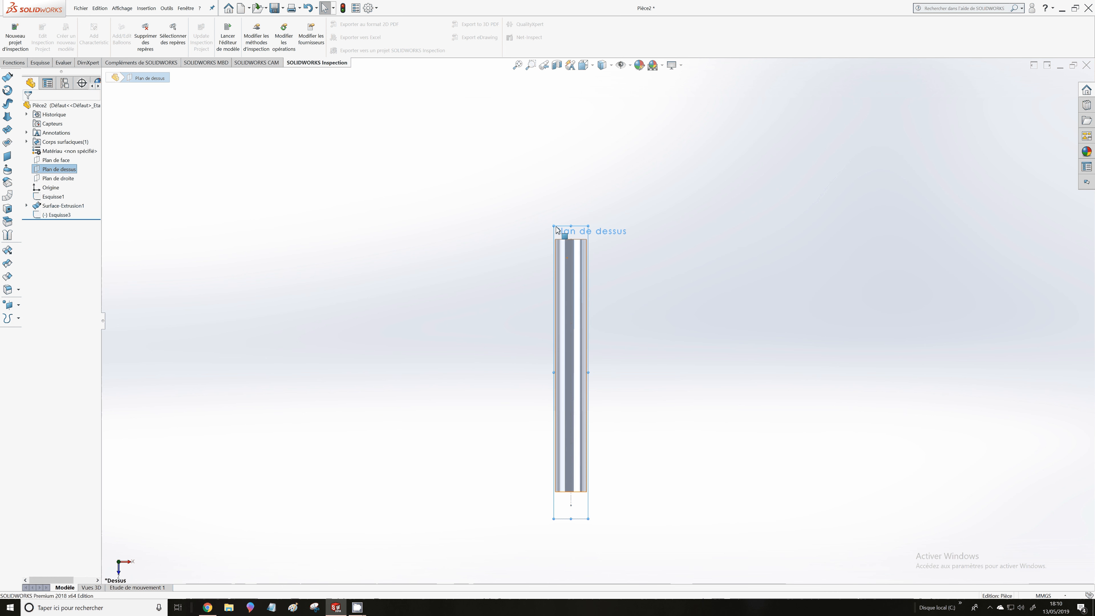
scroll(556, 230, "down", 1)
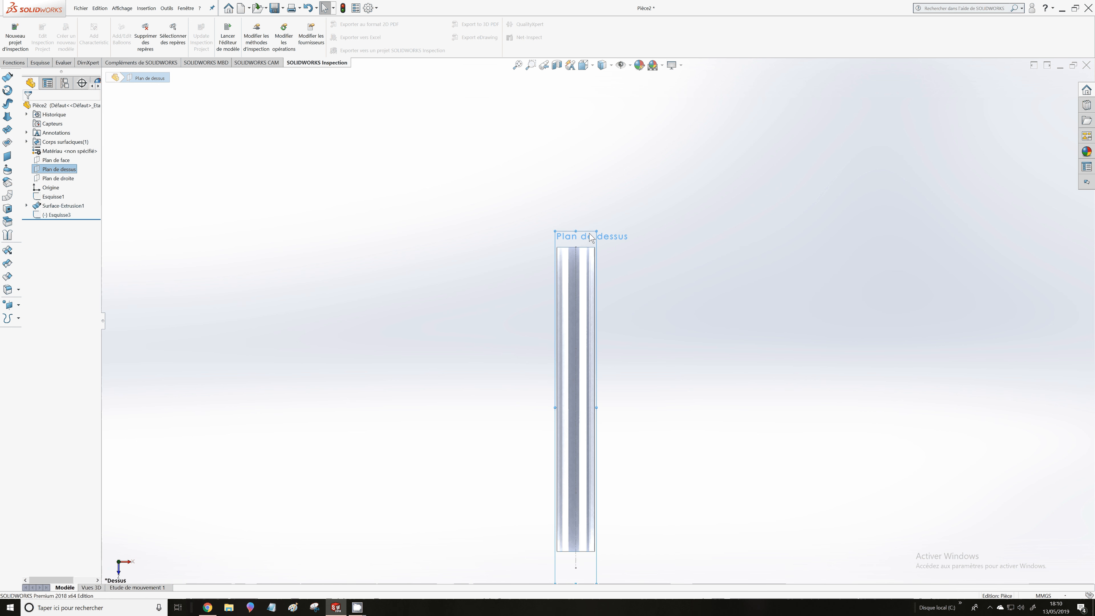
left_click(156, 181)
left_click(74, 169)
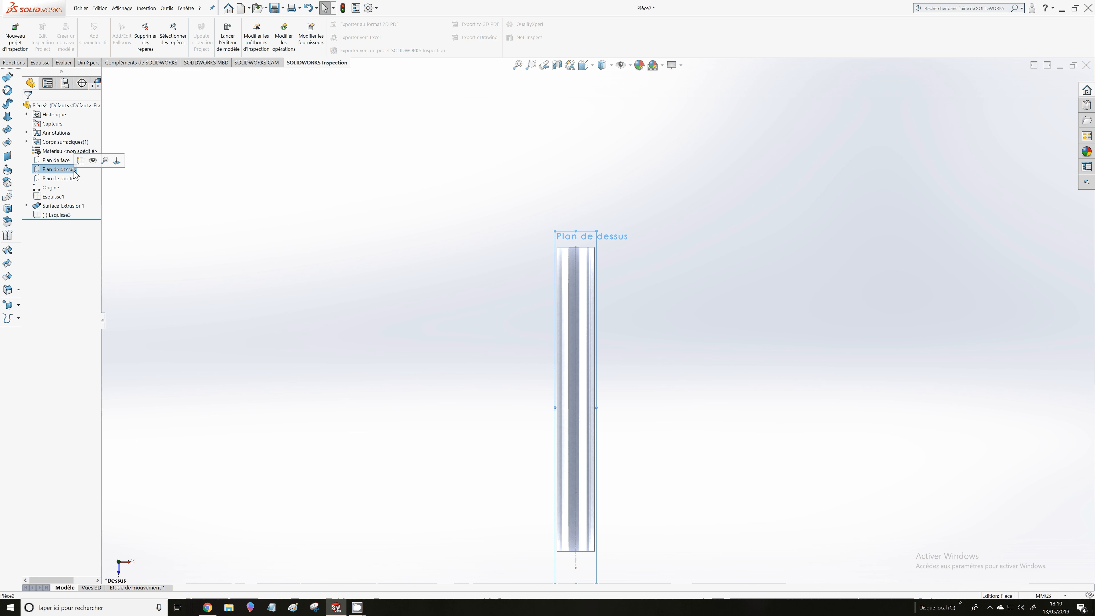
left_click(80, 161)
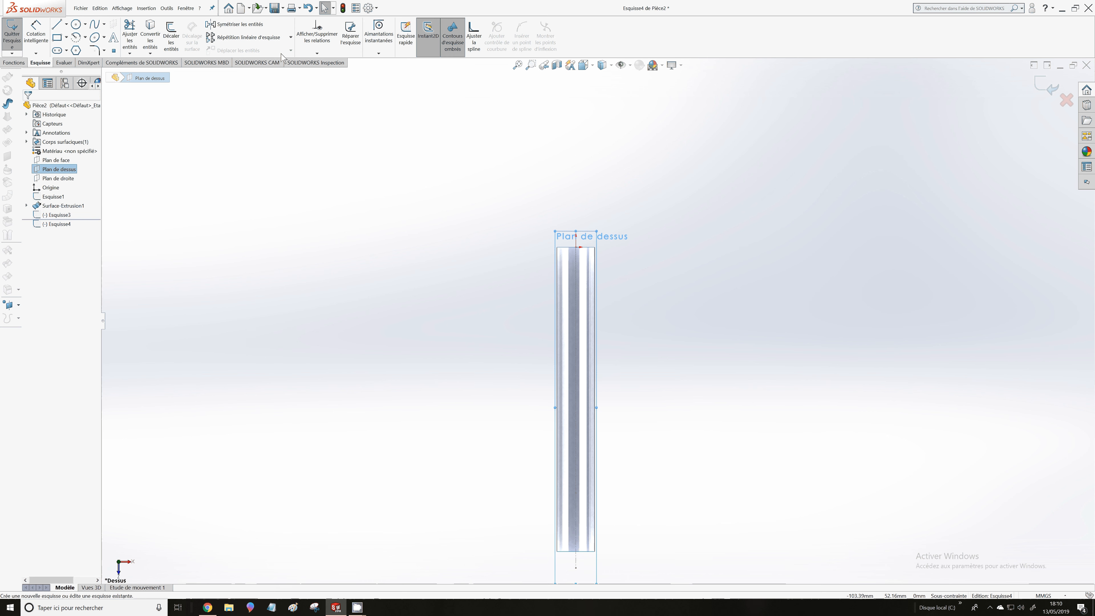
Draw a vertical construction line from the origin along the tube's axis to the end of the existing axis line
left_click(67, 25)
left_click(88, 47)
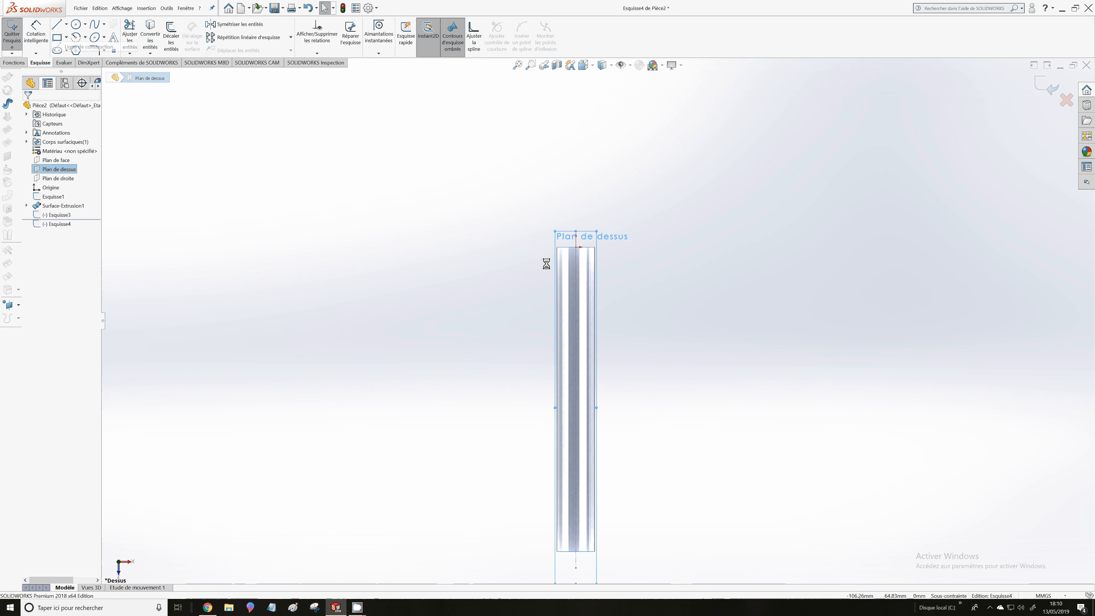
left_click(577, 248)
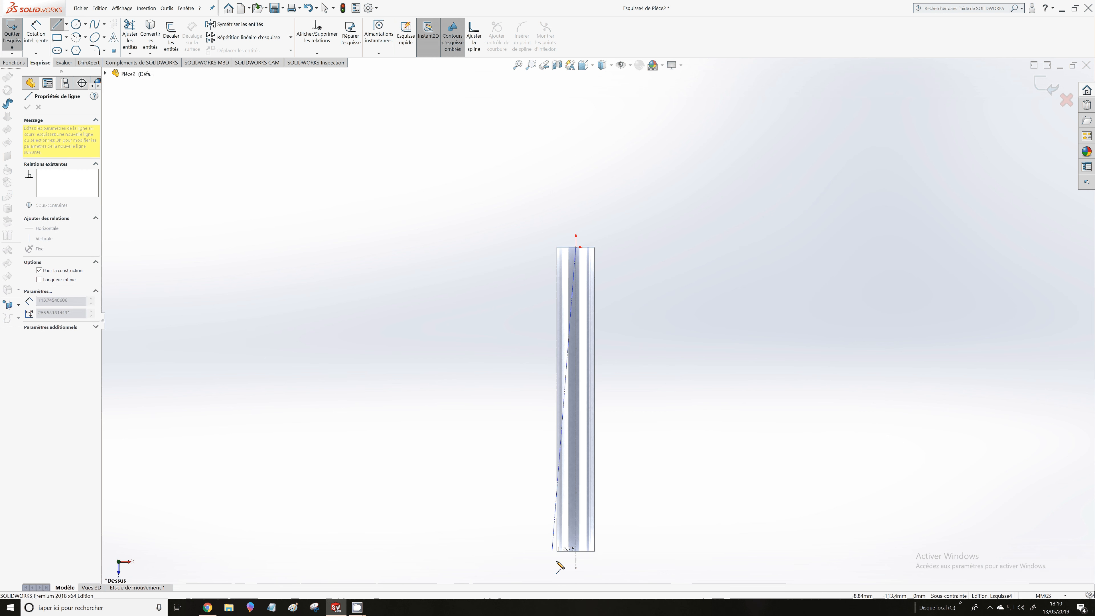
left_click(576, 568)
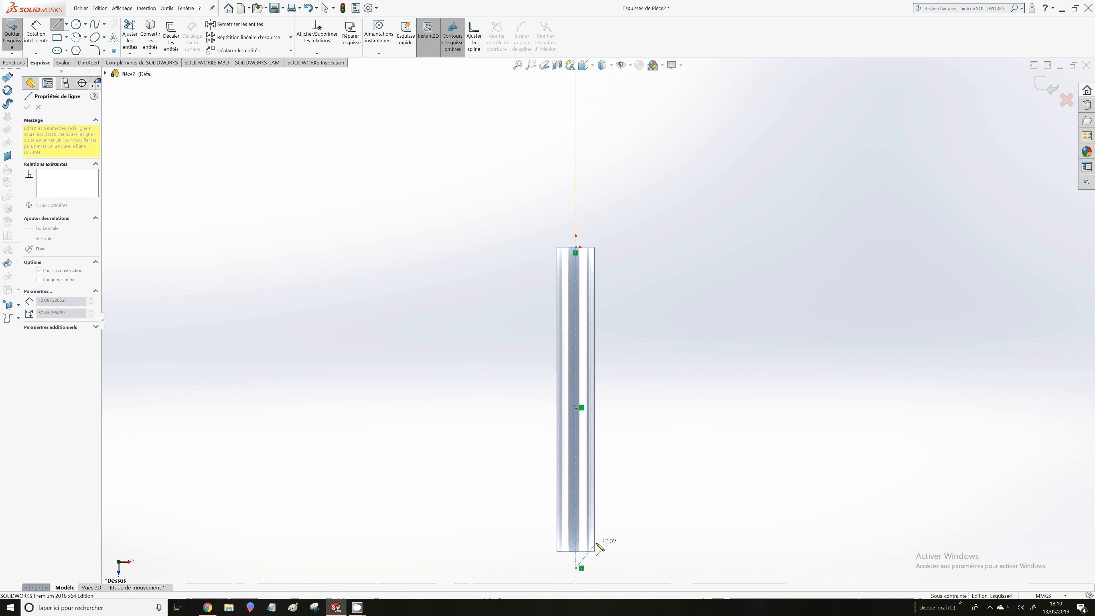
key("Escape")
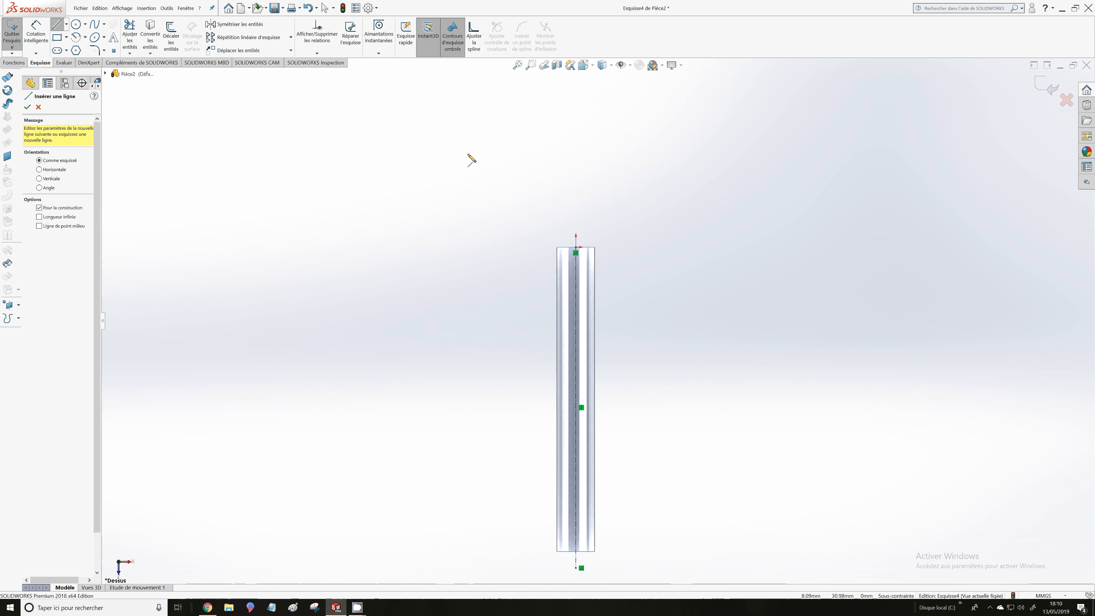
Start a spline on the tube's upper edge about 4.6 mm left of the axis and place two more points down the tube's left side
left_click(64, 28)
scroll(589, 263, "down", 3)
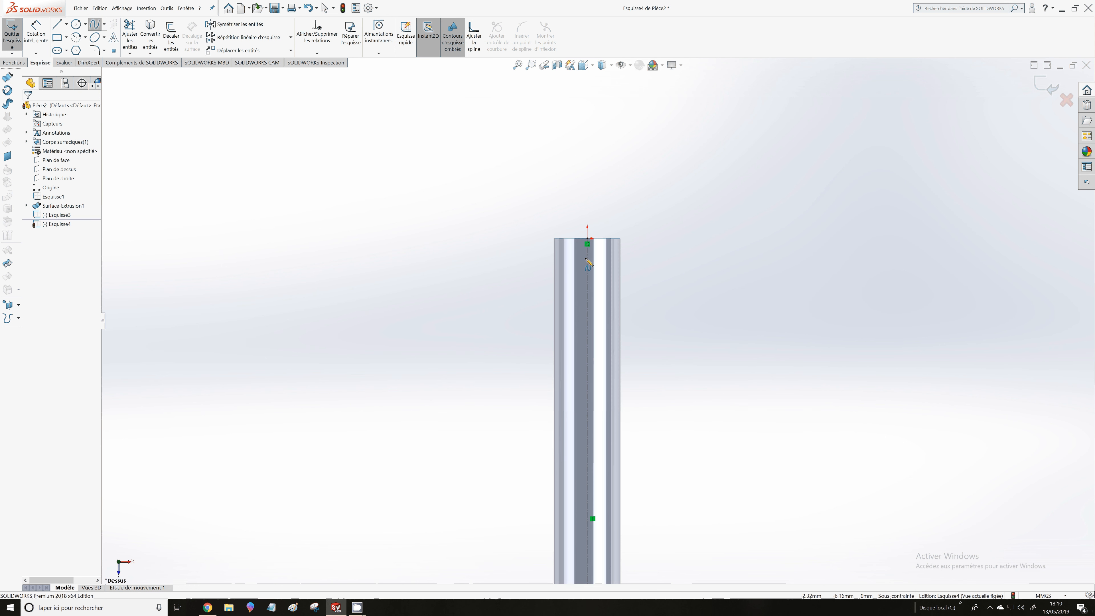
scroll(578, 252, "down", 1)
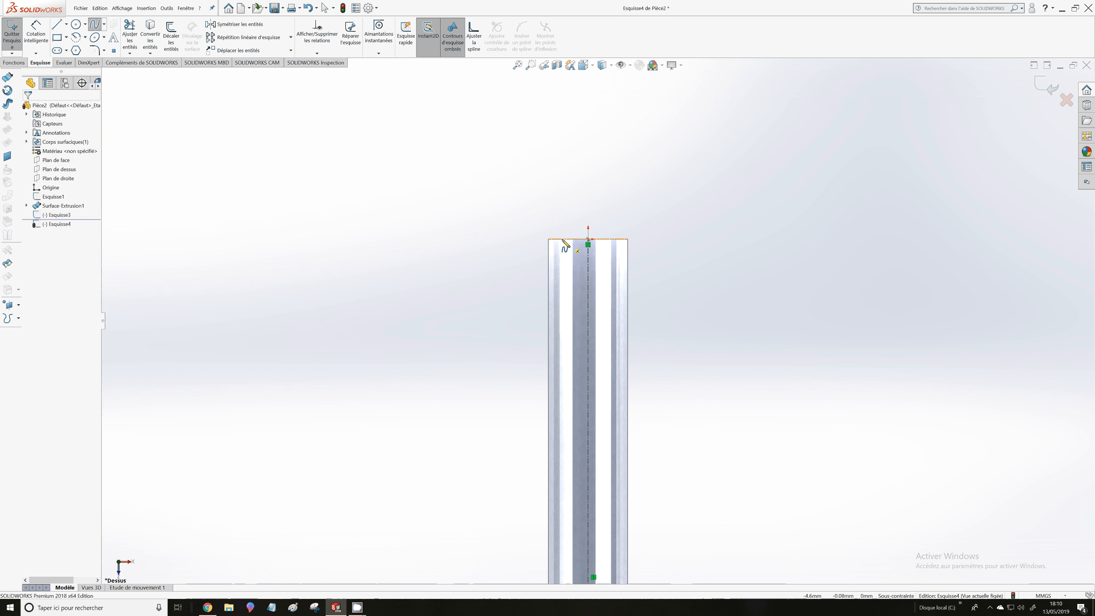
left_click(562, 241)
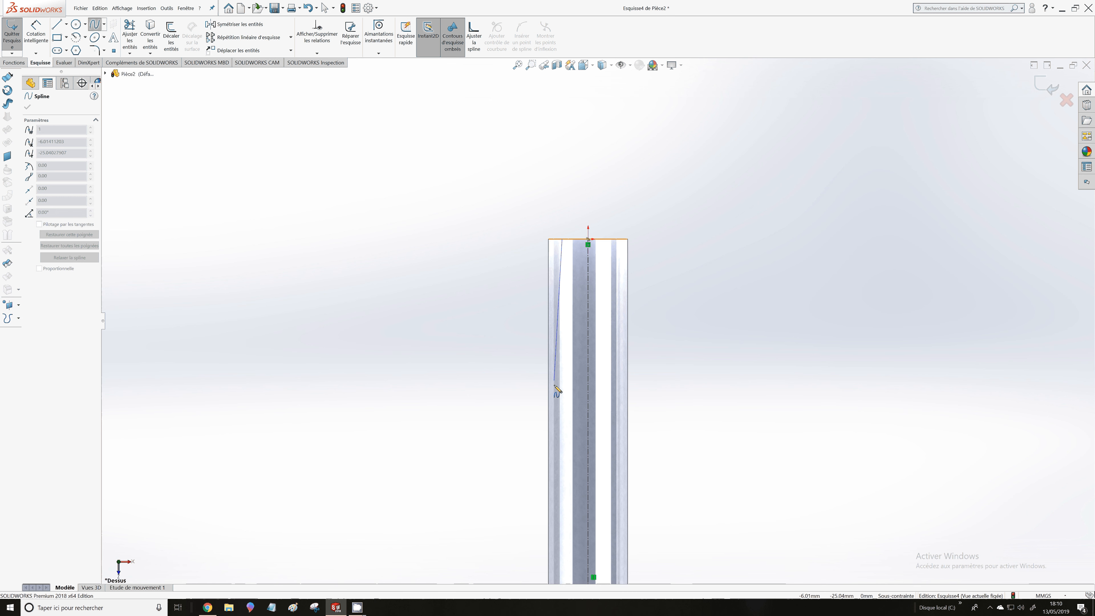
left_click(554, 387)
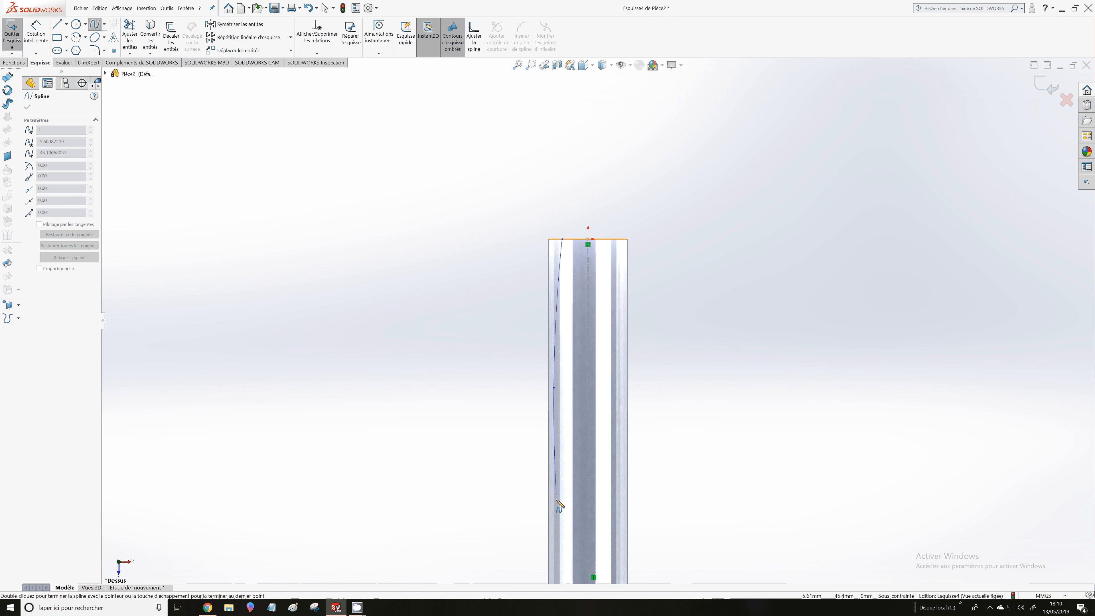
left_click(555, 524)
Continue the spline curving inward with further points and end it on the vertical construction line about 92 mm below the origin
scroll(556, 523, "up", 4)
scroll(606, 448, "down", 4)
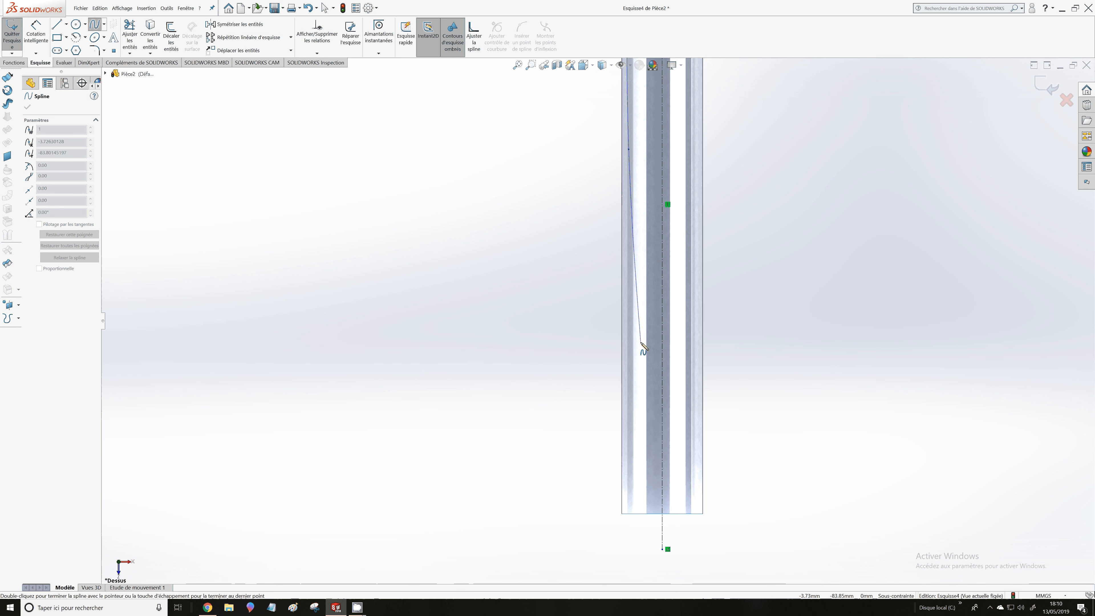
scroll(642, 347, "up", 2)
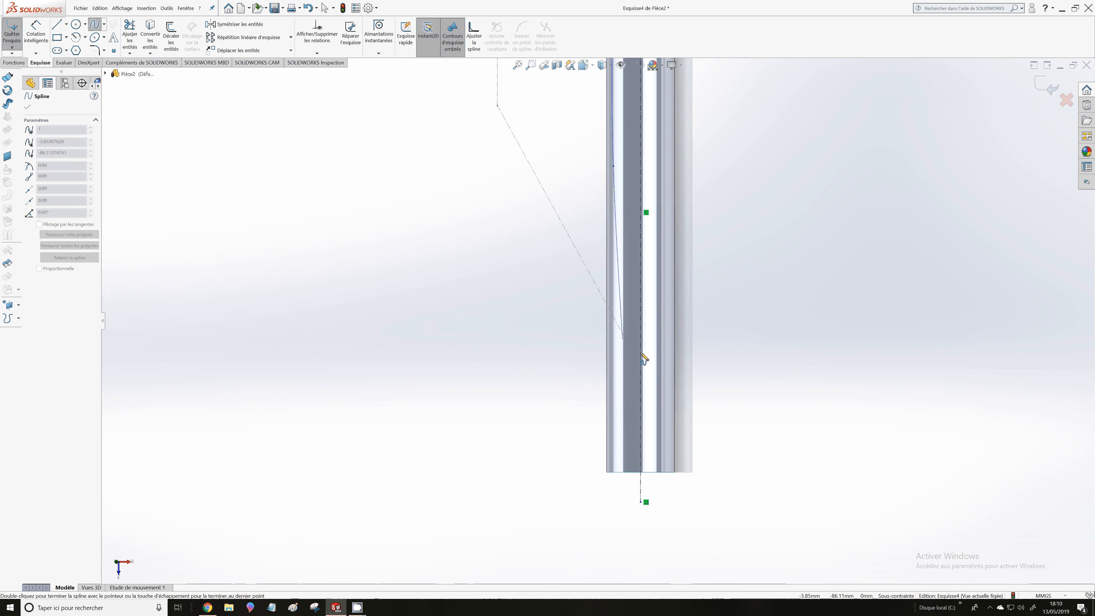
scroll(598, 291, "up", 2)
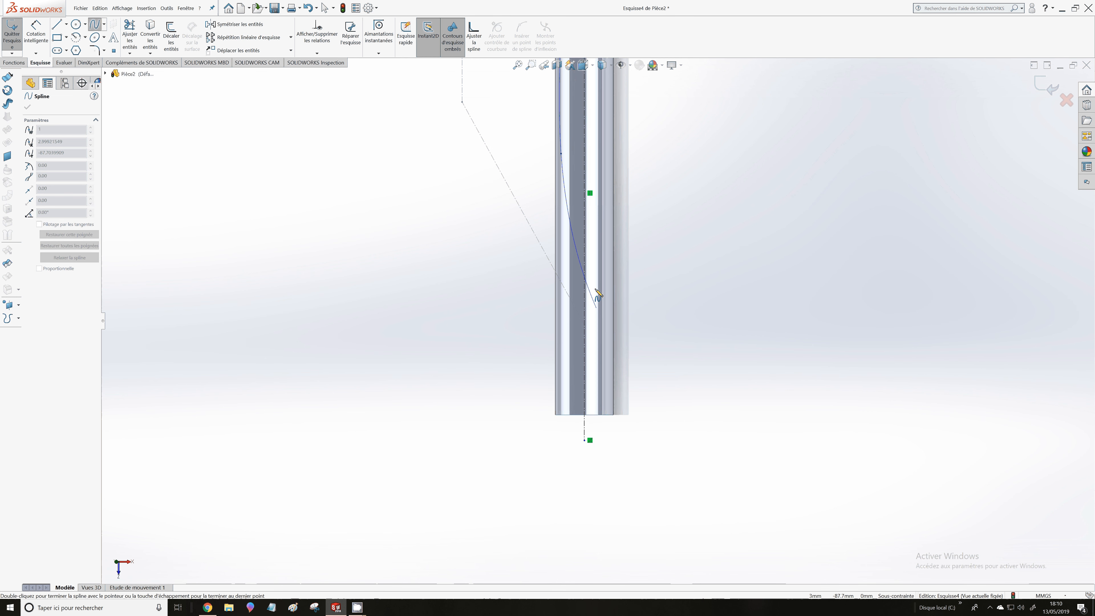
scroll(598, 293, "down", 3)
scroll(565, 338, "down", 3)
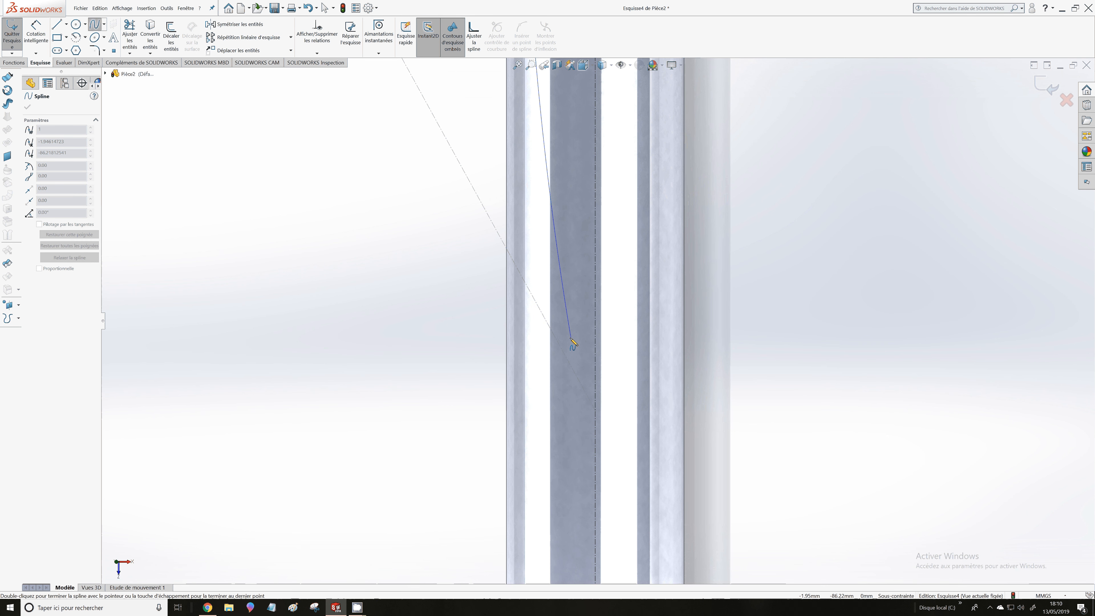
left_click(542, 228)
scroll(548, 242, "up", 1)
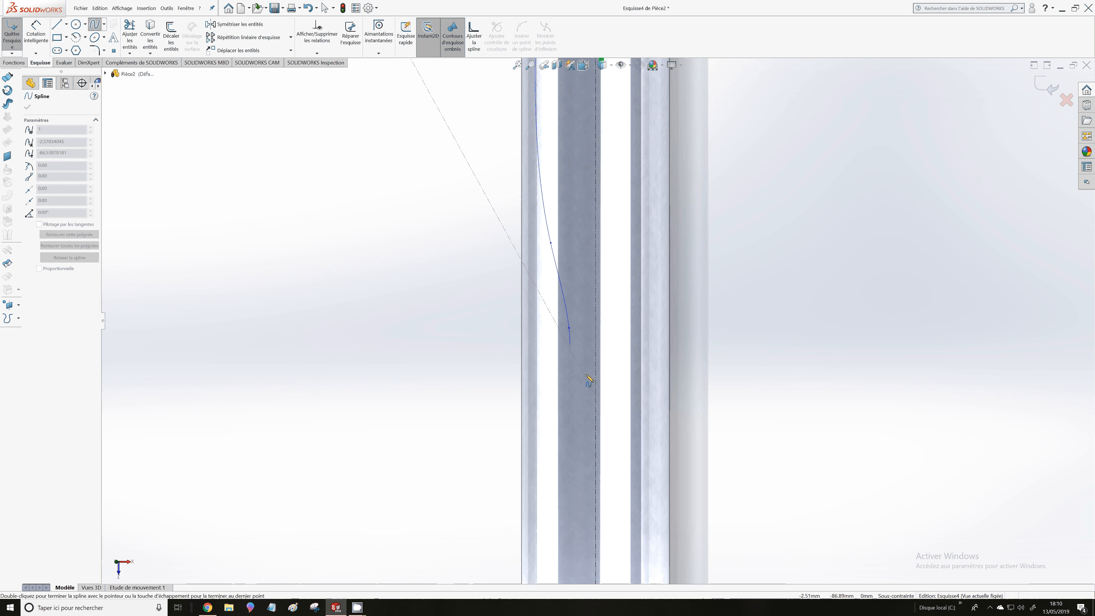
double_click(595, 395)
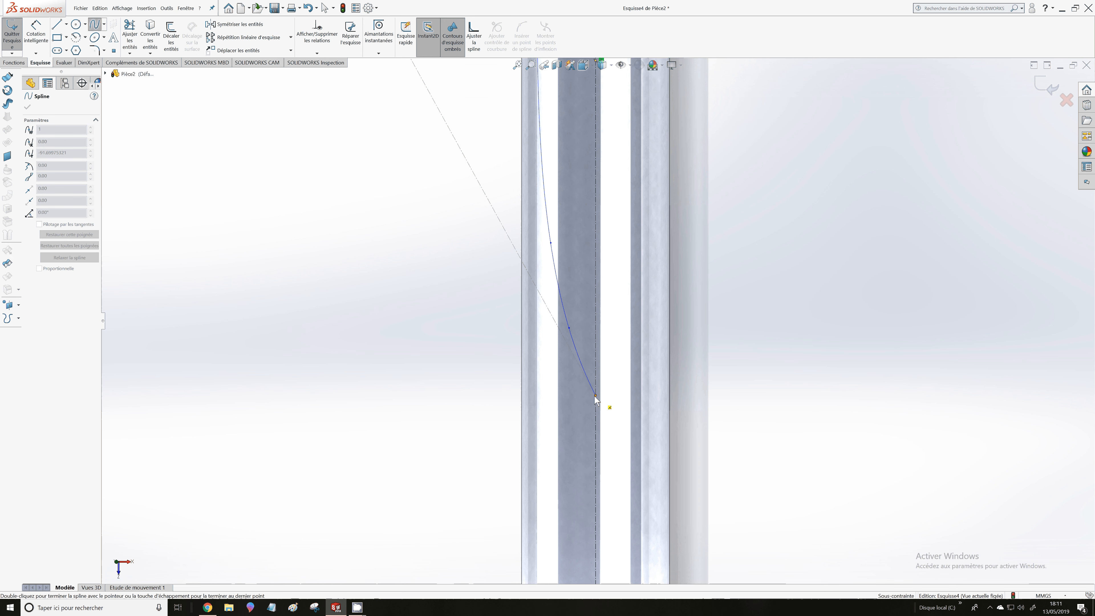
key("Escape")
View the sketch from above and swing the tangent handle at the spline's lower end to about horizontal for a rounded tip
left_click(583, 64)
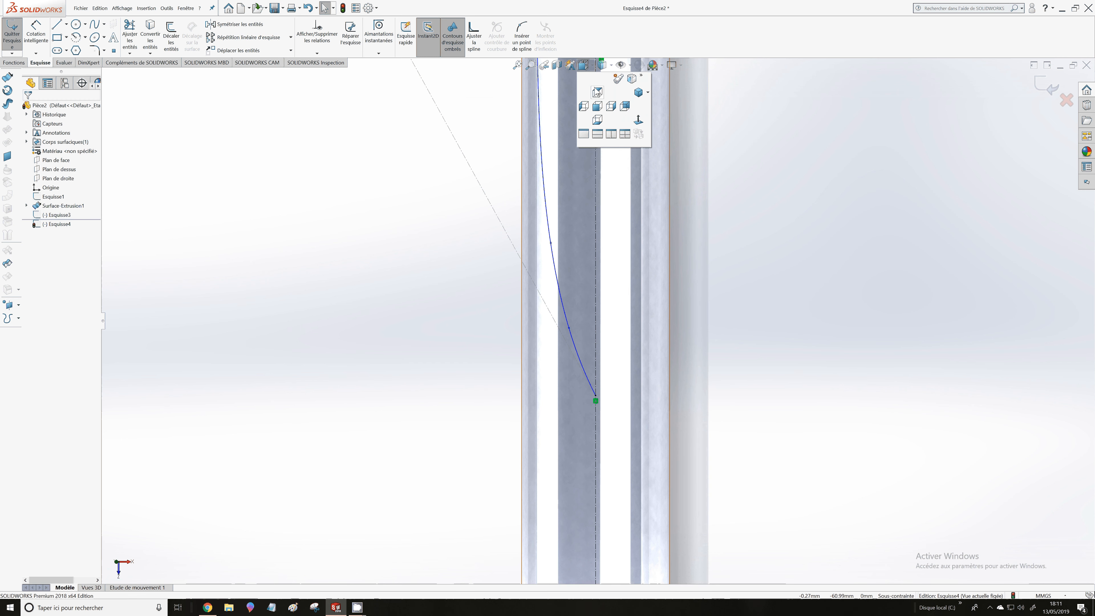
left_click(597, 92)
scroll(593, 417, "down", 5)
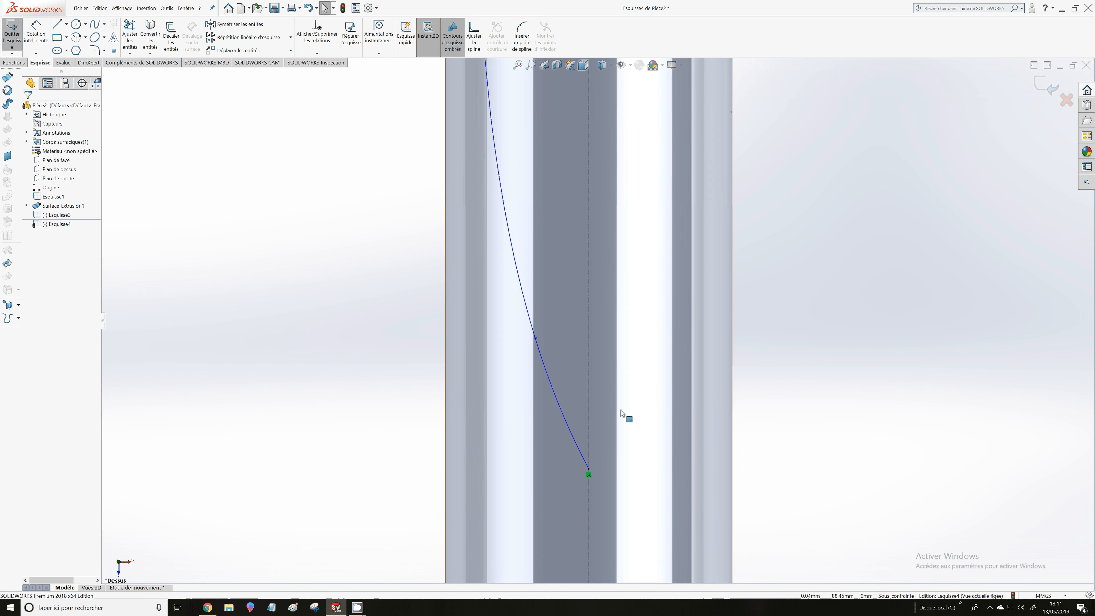
scroll(569, 461, "down", 3)
left_click(584, 425)
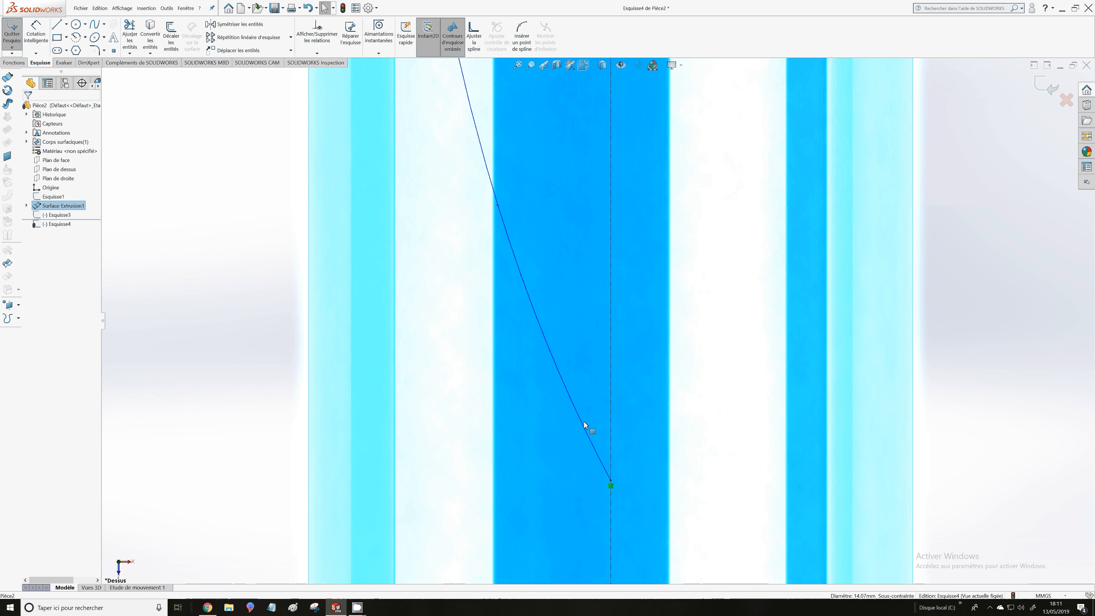
left_click(582, 423)
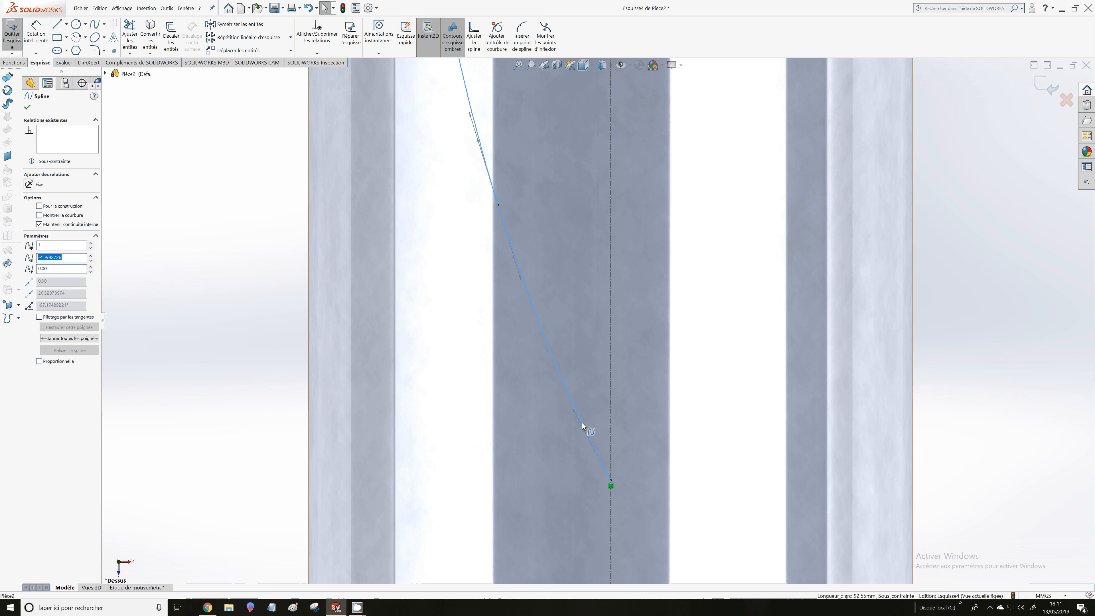
left_click_drag(567, 440, 562, 483)
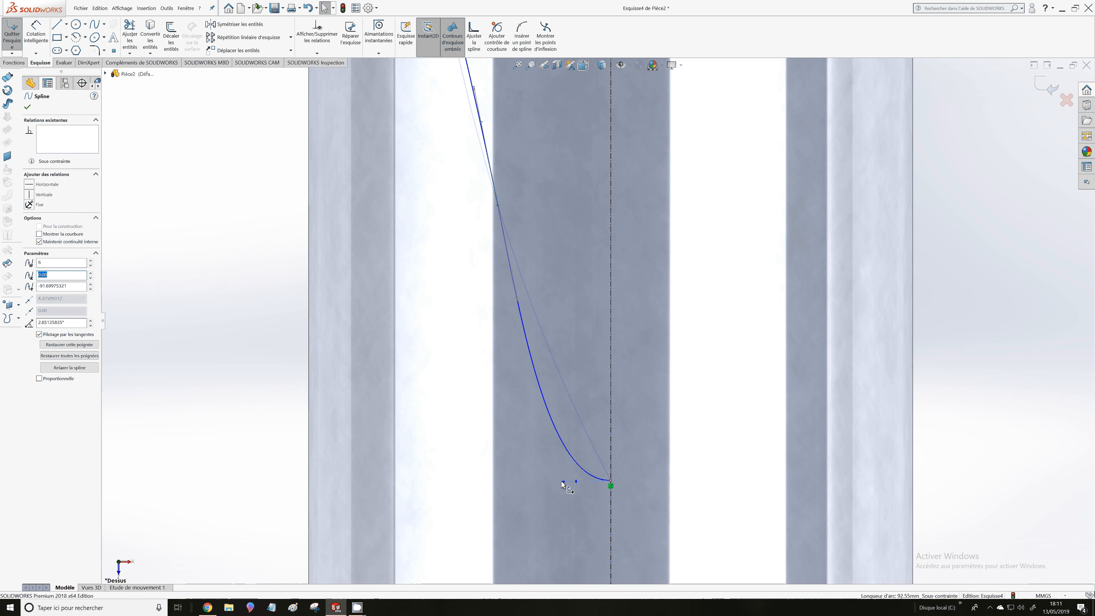
Move the spline point nearest the tip outward to about X -3.43 mm, Y -85.43 mm
scroll(573, 274, "up", 3)
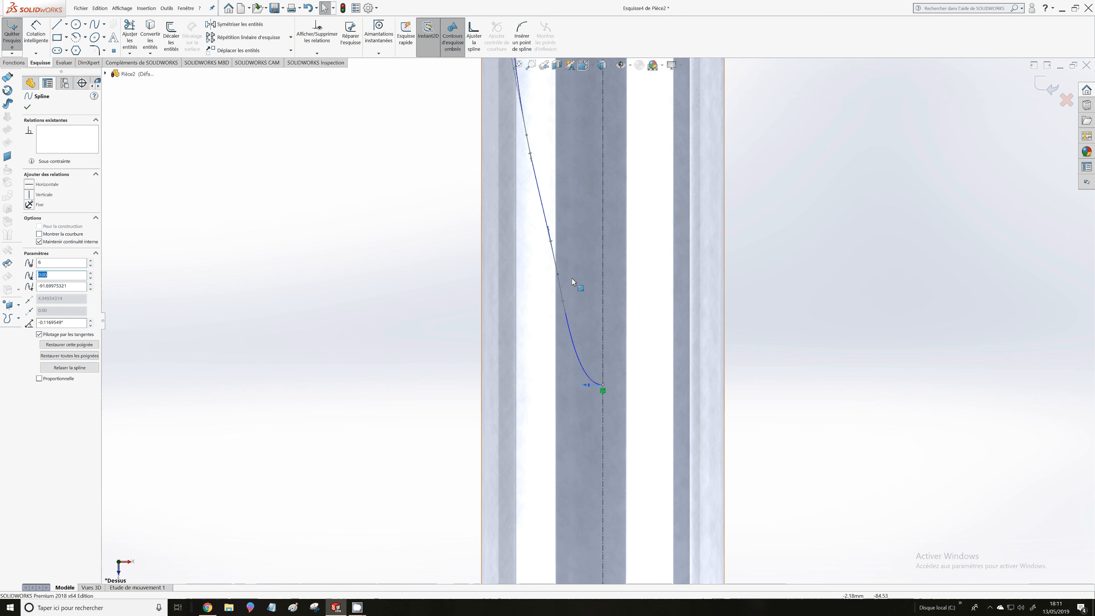
scroll(565, 281, "down", 3)
left_click(556, 282)
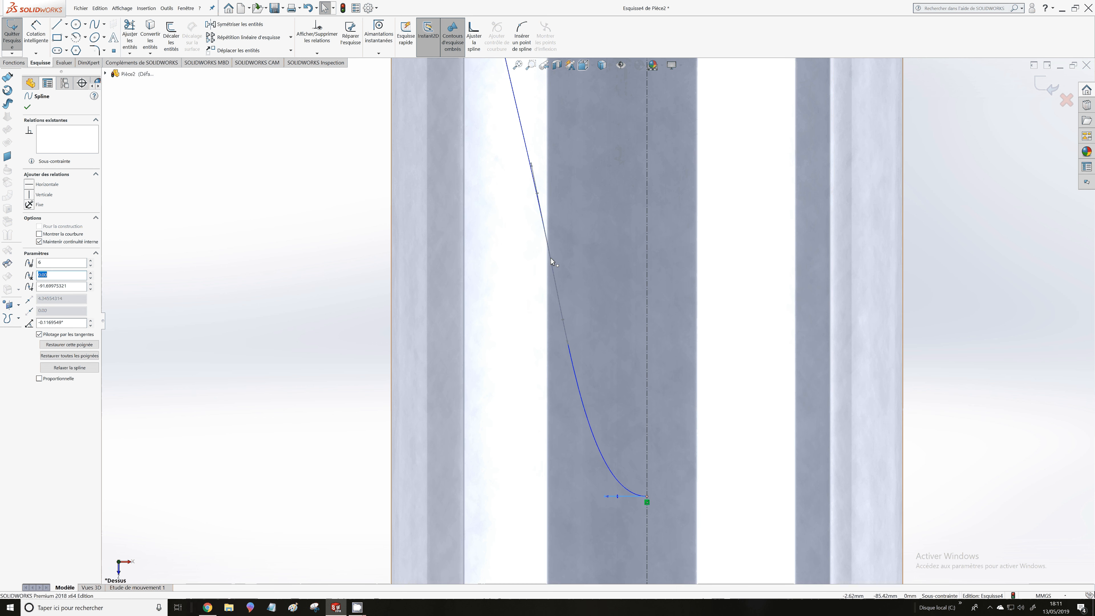
left_click_drag(551, 262, 520, 271)
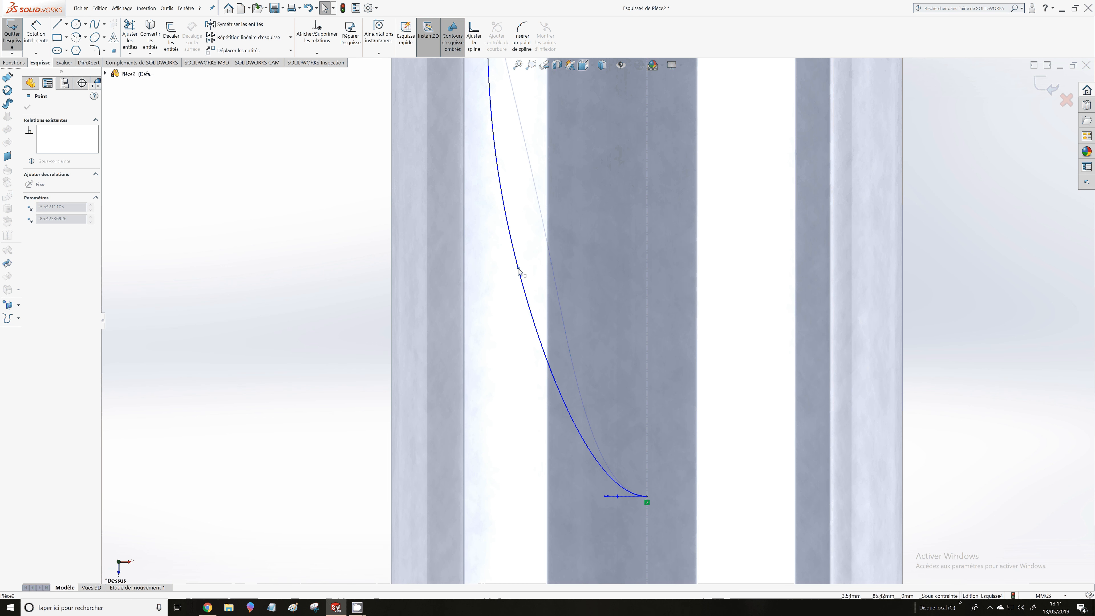
Move the second spline point above the tip outward to about X -4.73 mm, Y -76.49 mm
scroll(604, 298, "up", 8)
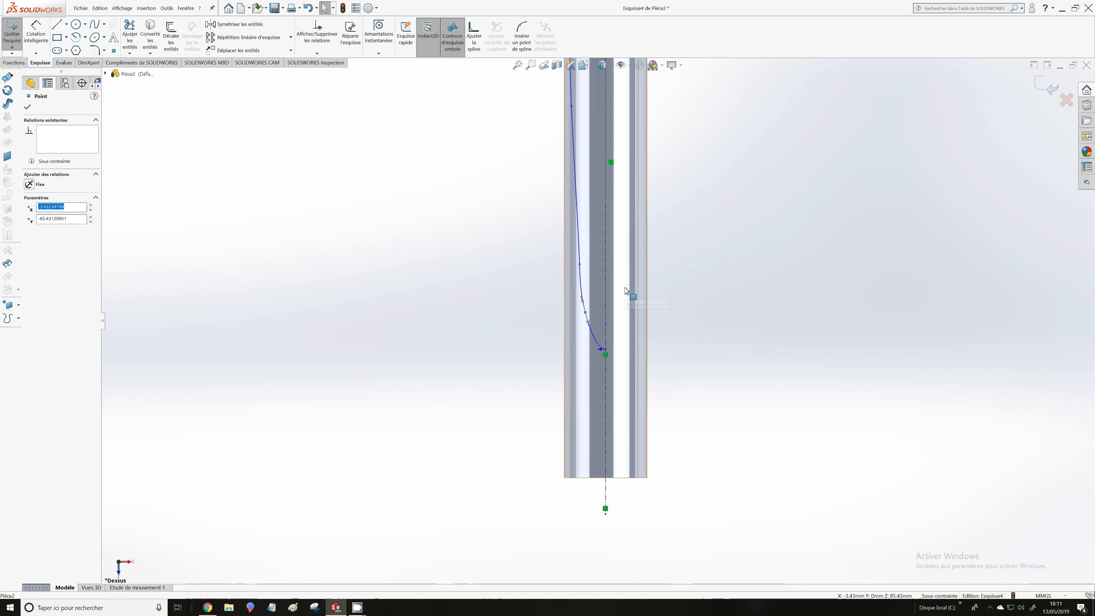
scroll(625, 287, "up", 4)
scroll(594, 236, "down", 4)
scroll(594, 236, "down", 2)
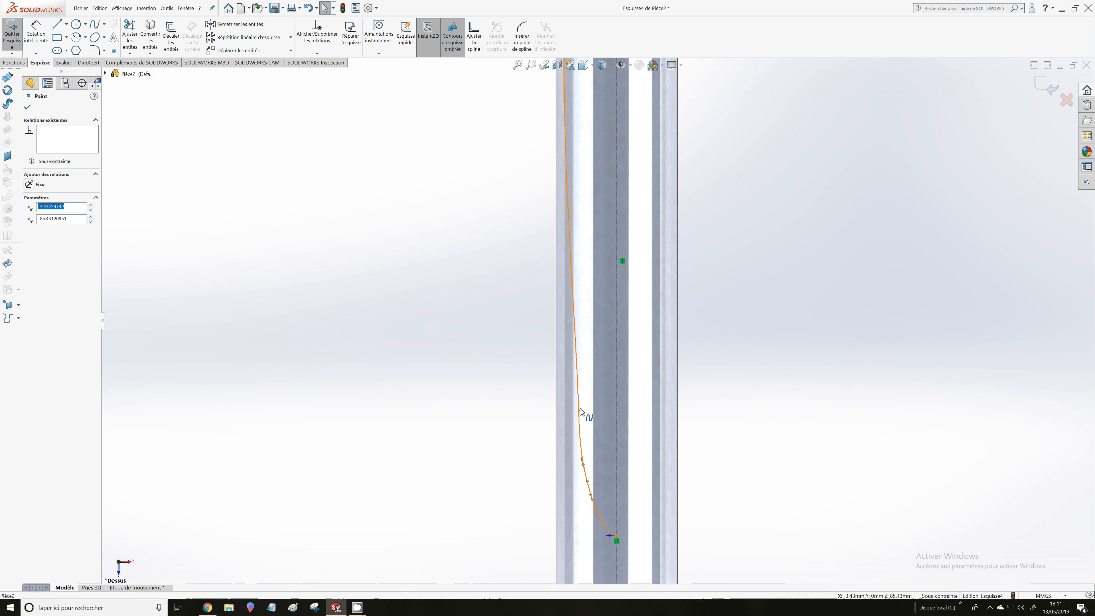
left_click_drag(580, 411, 576, 405)
Move the upper spline point below the tube's edge slightly inward to about X -5.58 mm, Y -26.42 mm
scroll(604, 346, "up", 5)
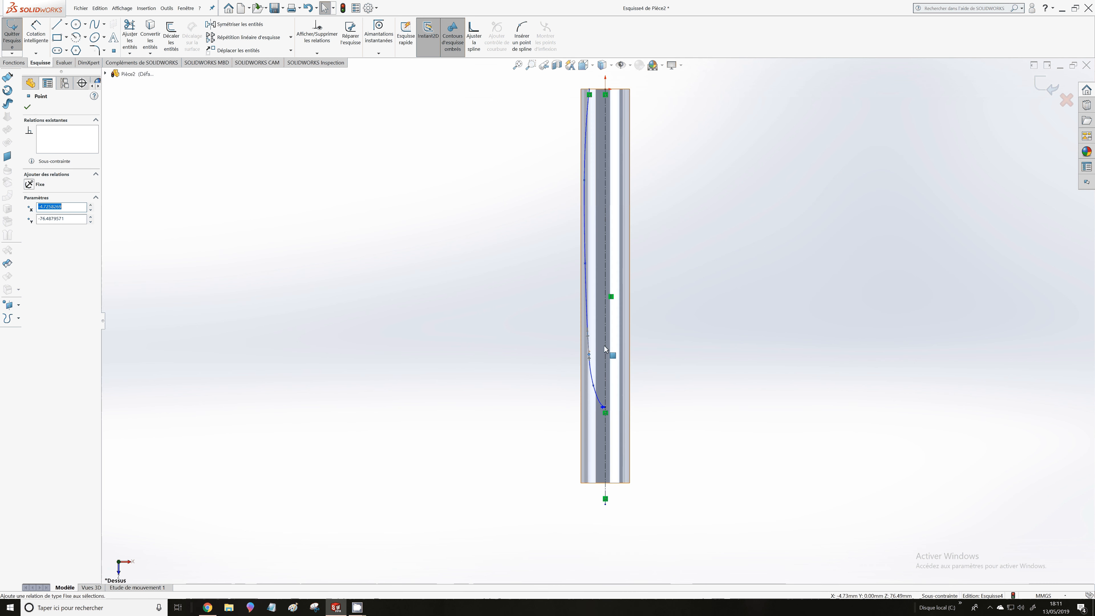
scroll(605, 341, "up", 2)
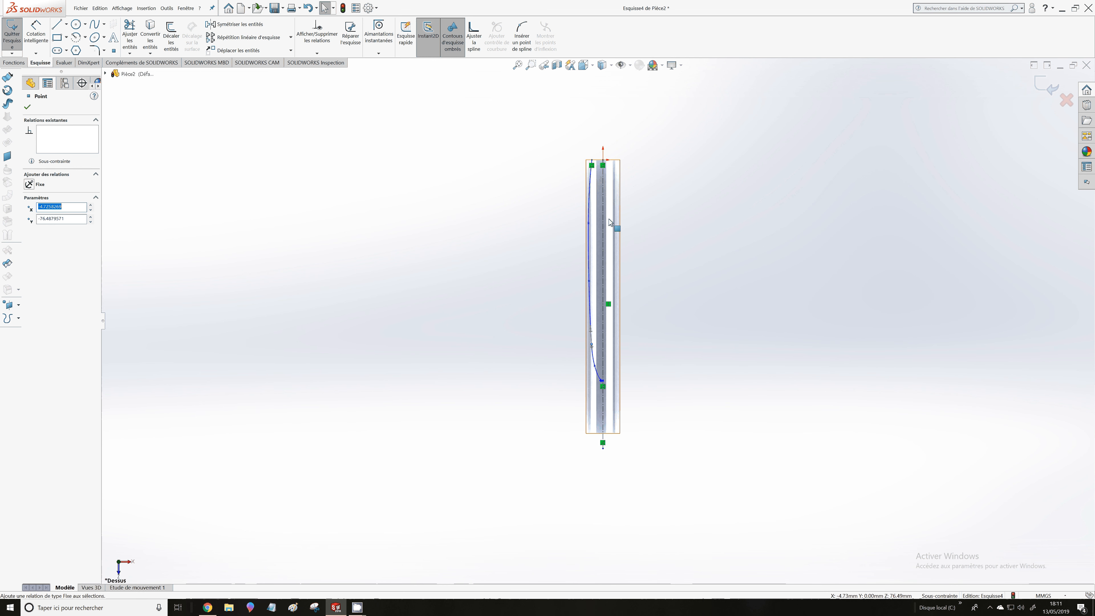
scroll(600, 185, "down", 7)
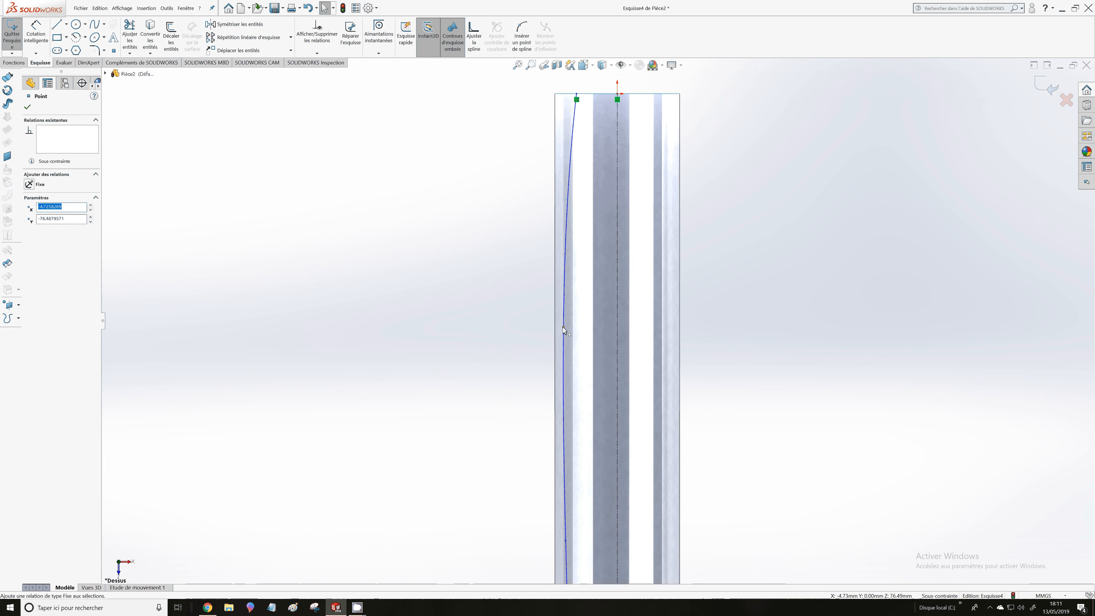
left_click_drag(563, 327, 567, 328)
scroll(589, 338, "up", 9)
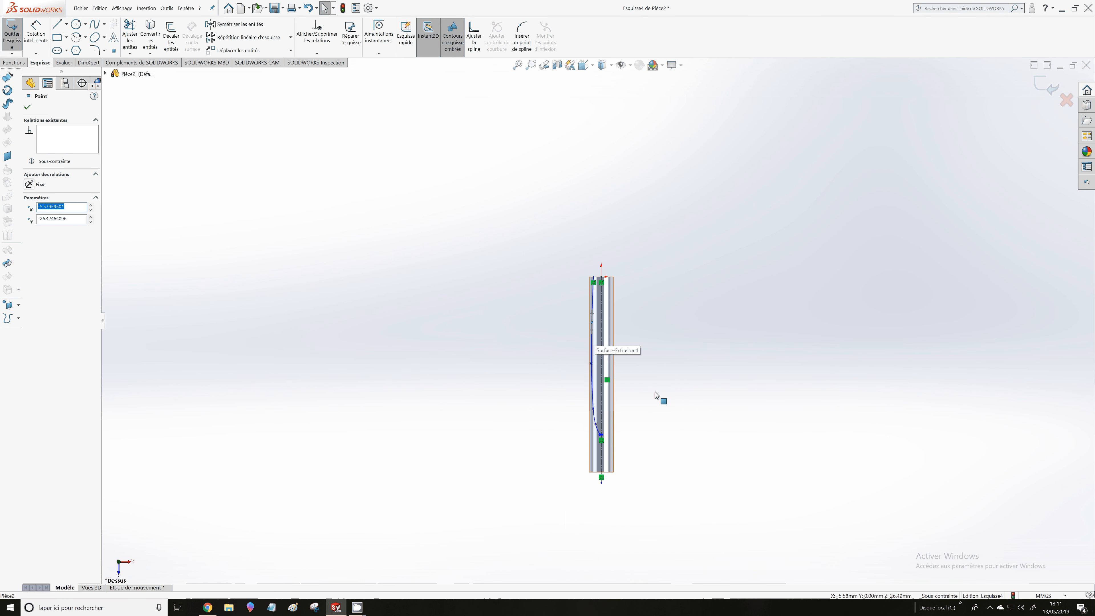
Refine the second spline point above the tip to about X -4.84 mm, Y -74.99 mm and clear the selection
scroll(656, 395, "down", 4)
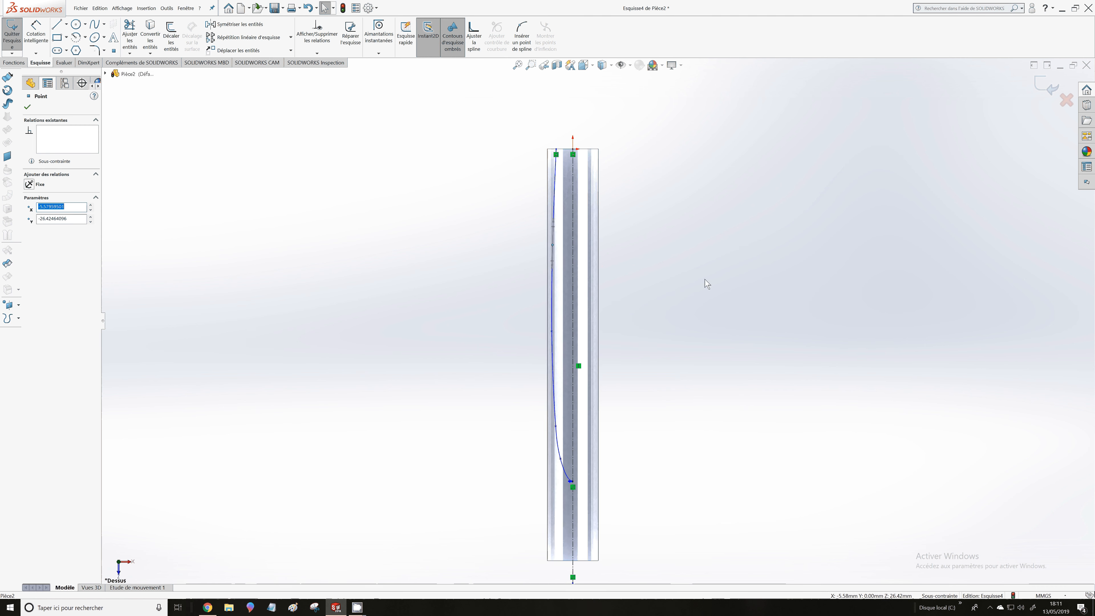
scroll(570, 371, "down", 4)
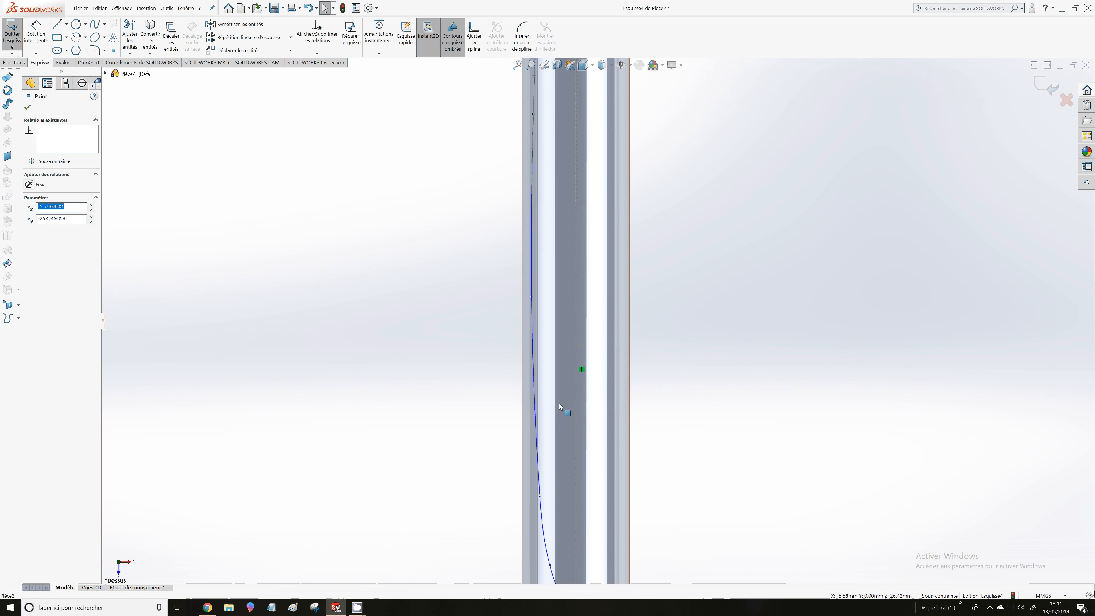
left_click(538, 498)
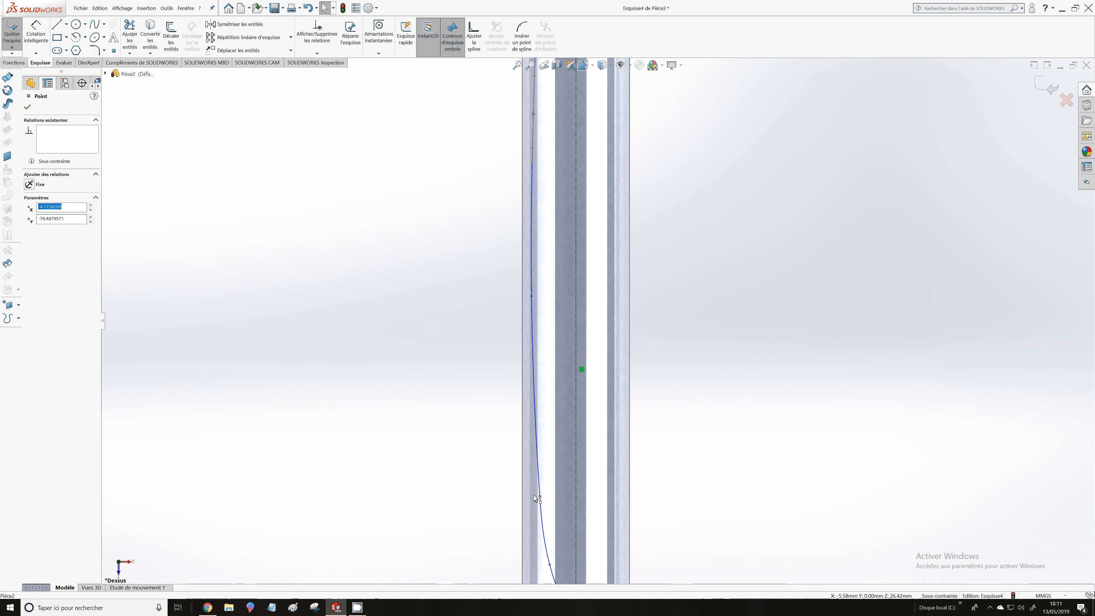
left_click_drag(535, 496, 539, 485)
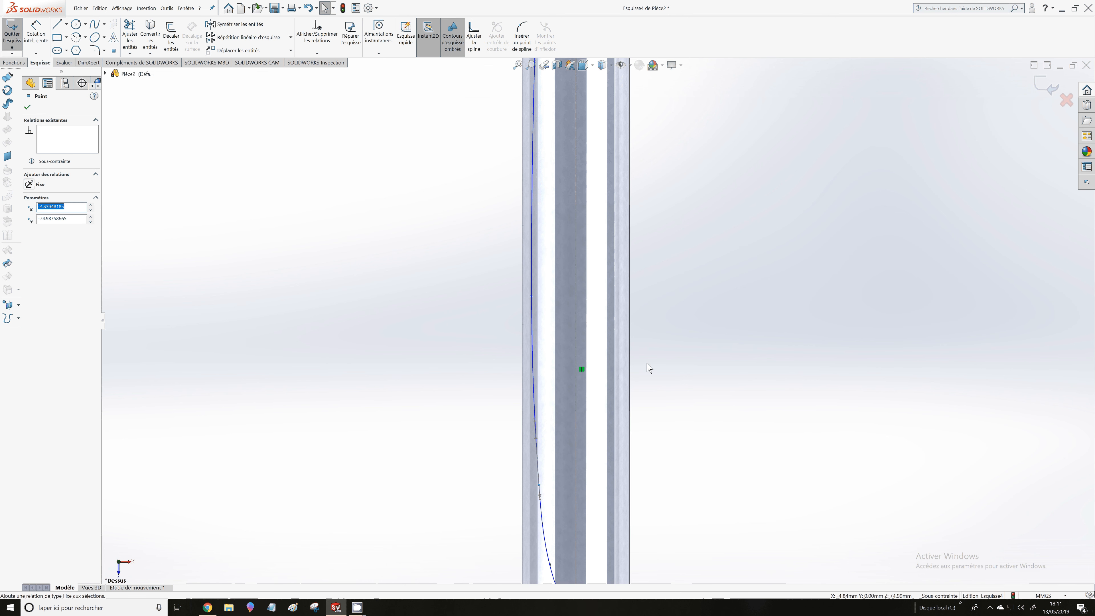
key("f")
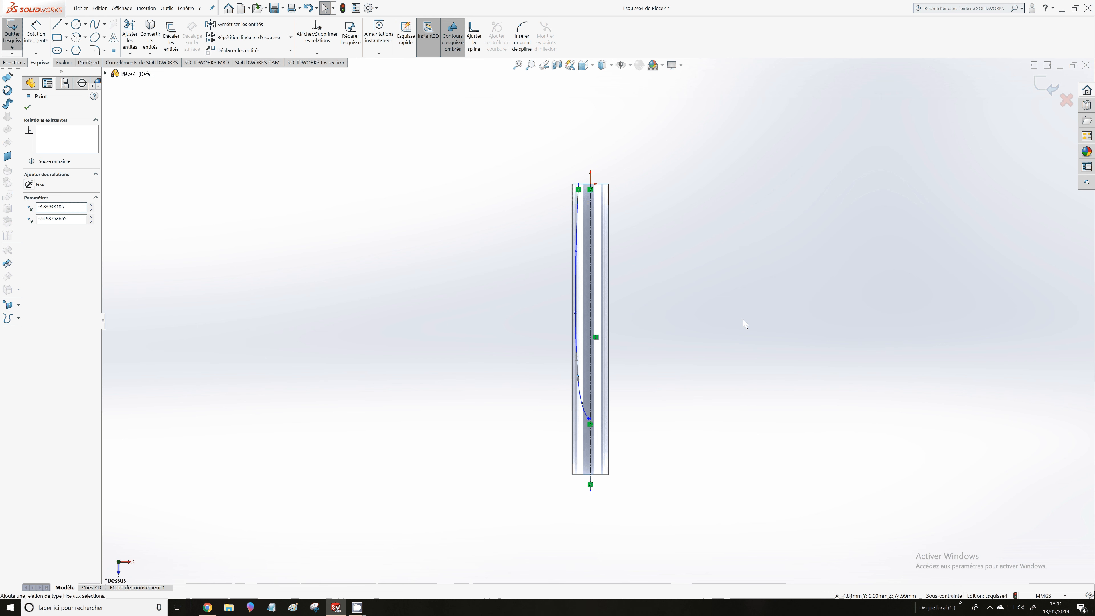
key("Escape")
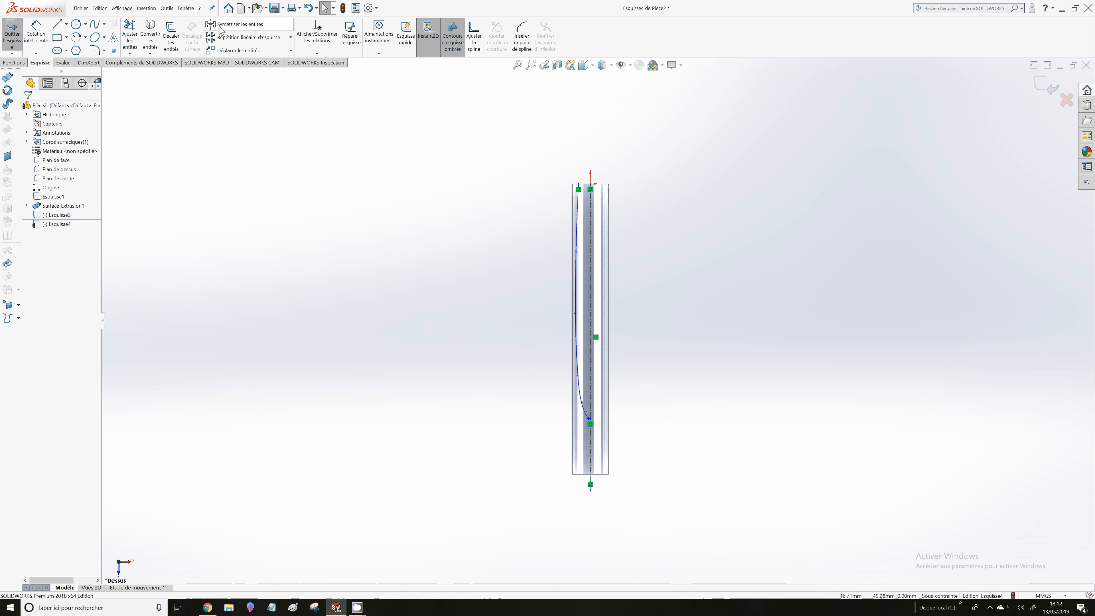
Mirror the spline about the vertical construction line, keeping the original, and exit the sketch
left_click(228, 26)
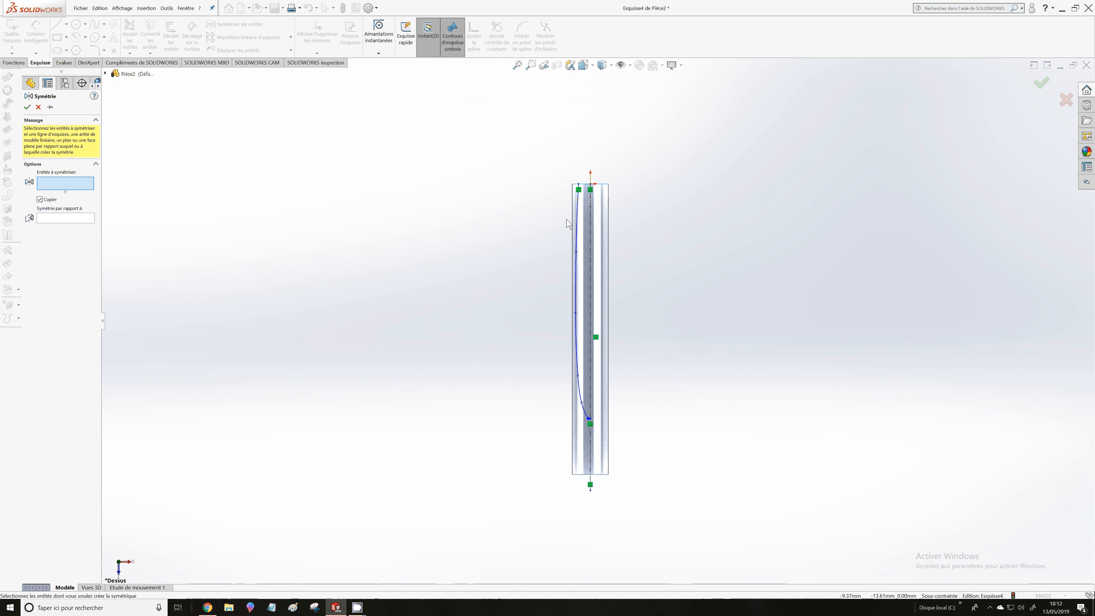
left_click(578, 221)
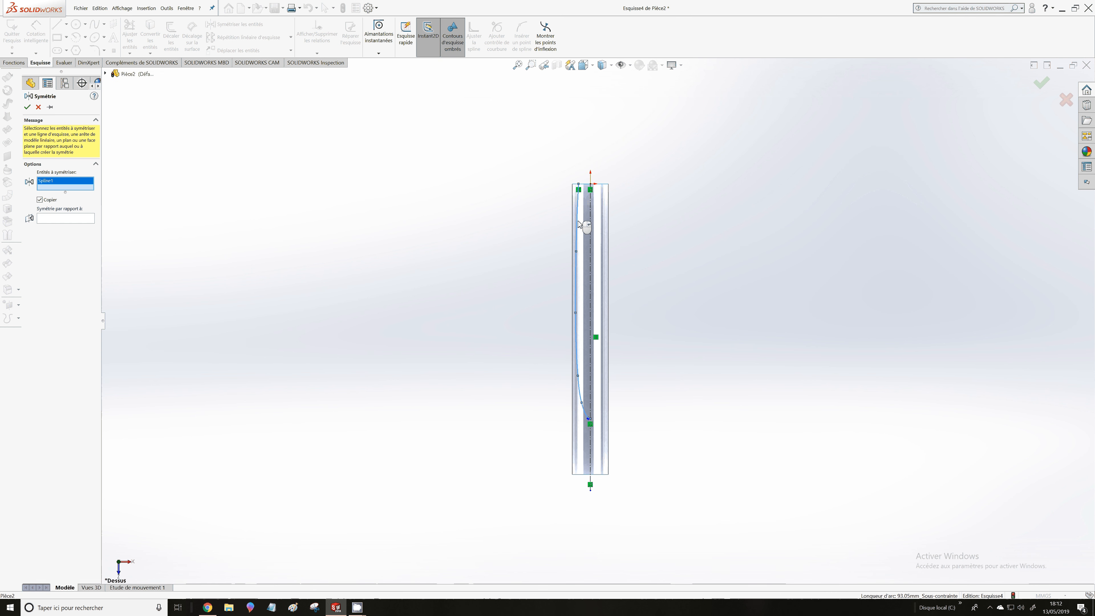
left_click(54, 217)
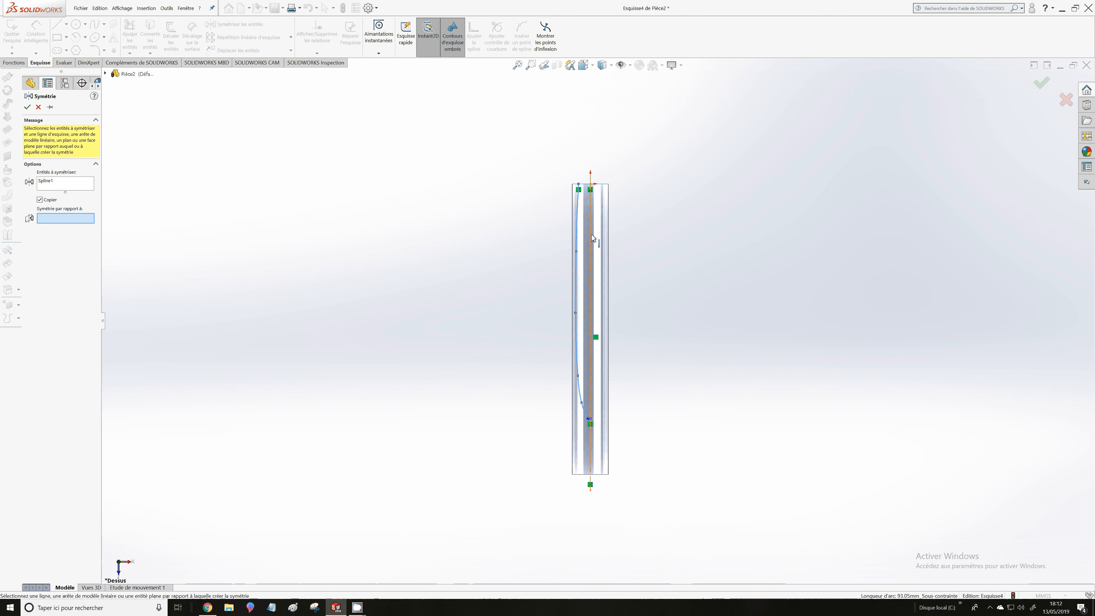
left_click(591, 235)
left_click(27, 106)
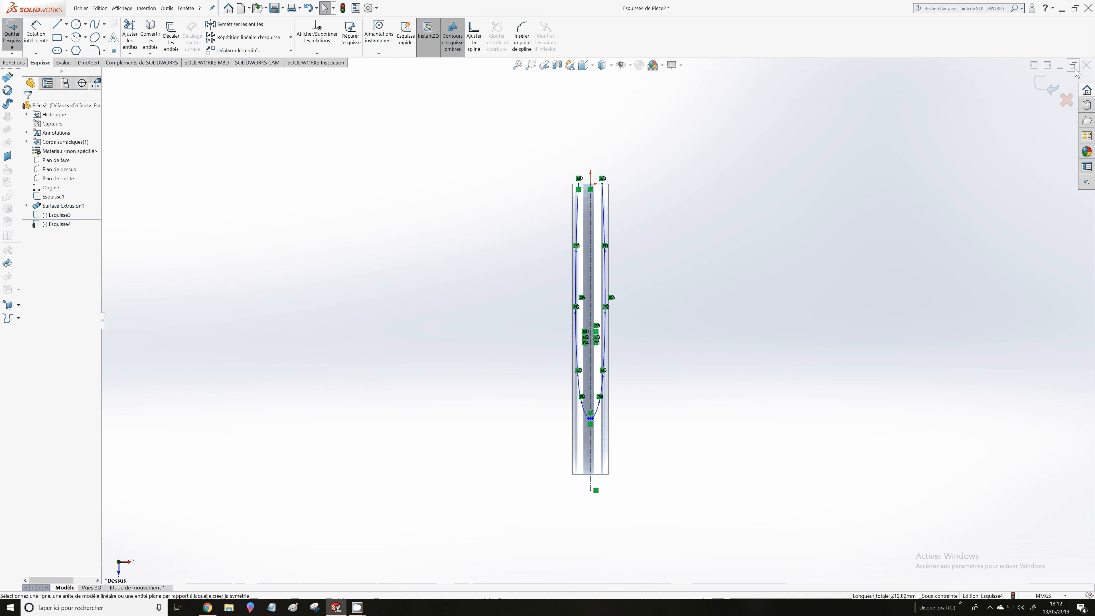
left_click(1046, 86)
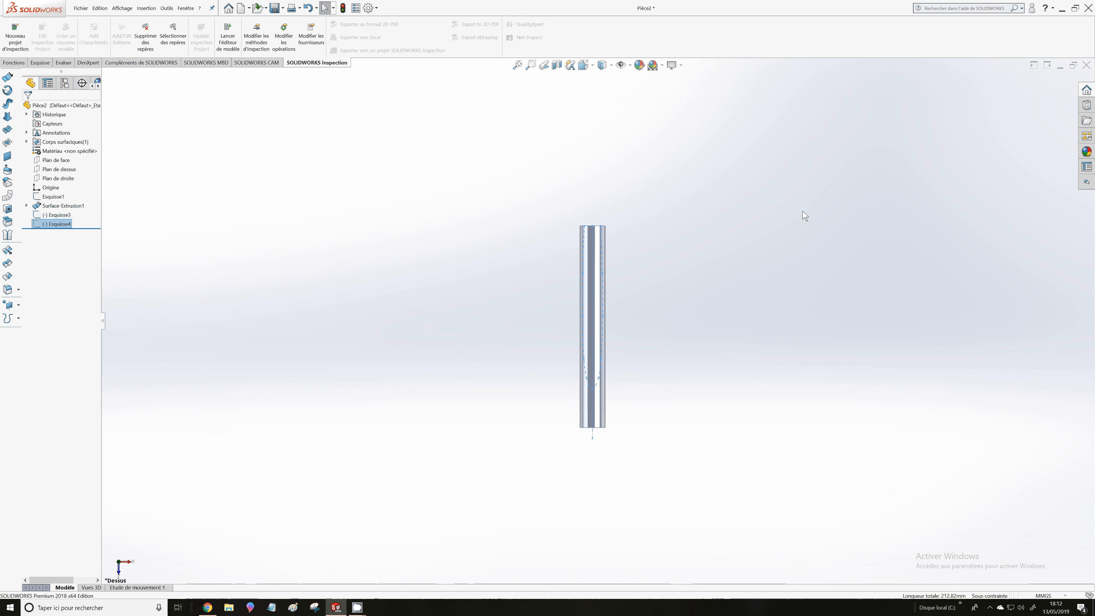
Create a reference plane parallel to the top plane (Plan de dessus) through the outline's upper corner above the tube's end
key("Left")
key("Left")
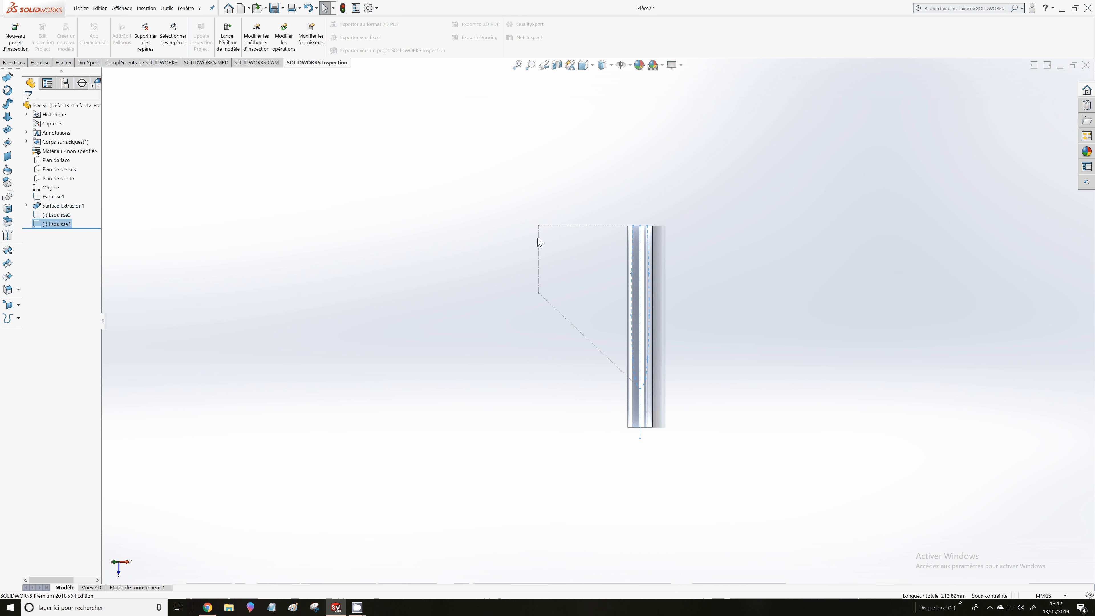
left_click(585, 64)
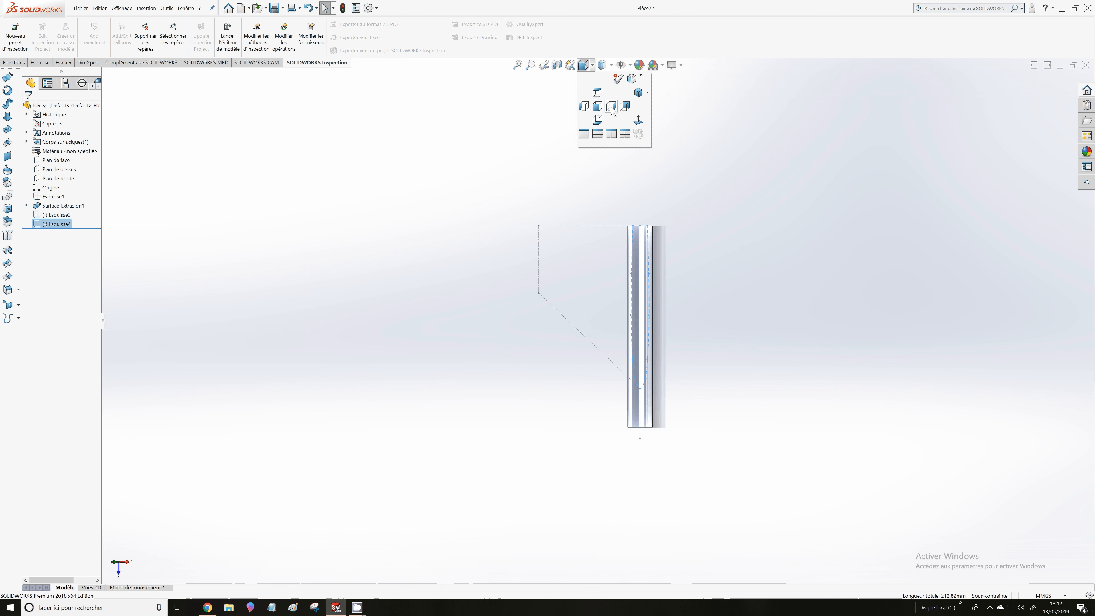
left_click(611, 107)
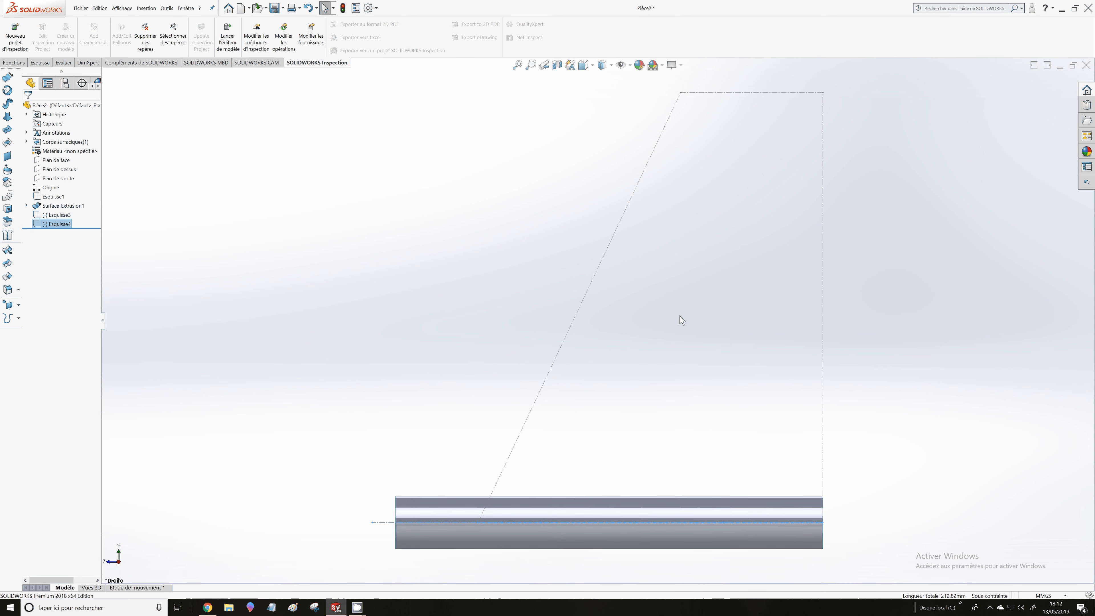
middle_click_drag(682, 320, 704, 132, "shift")
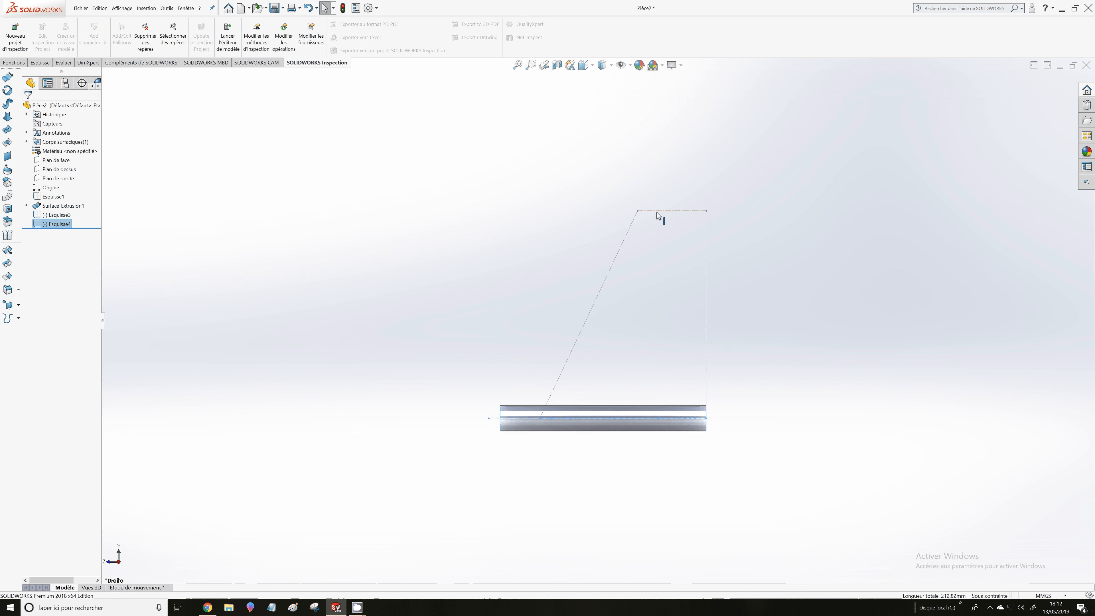
left_click(57, 169)
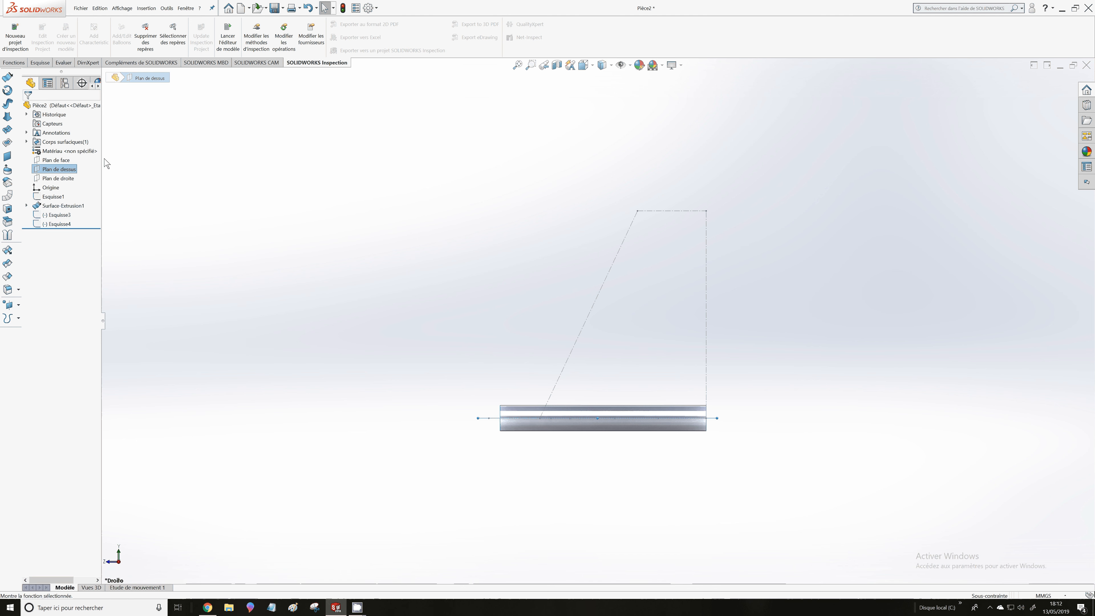
left_click(149, 9)
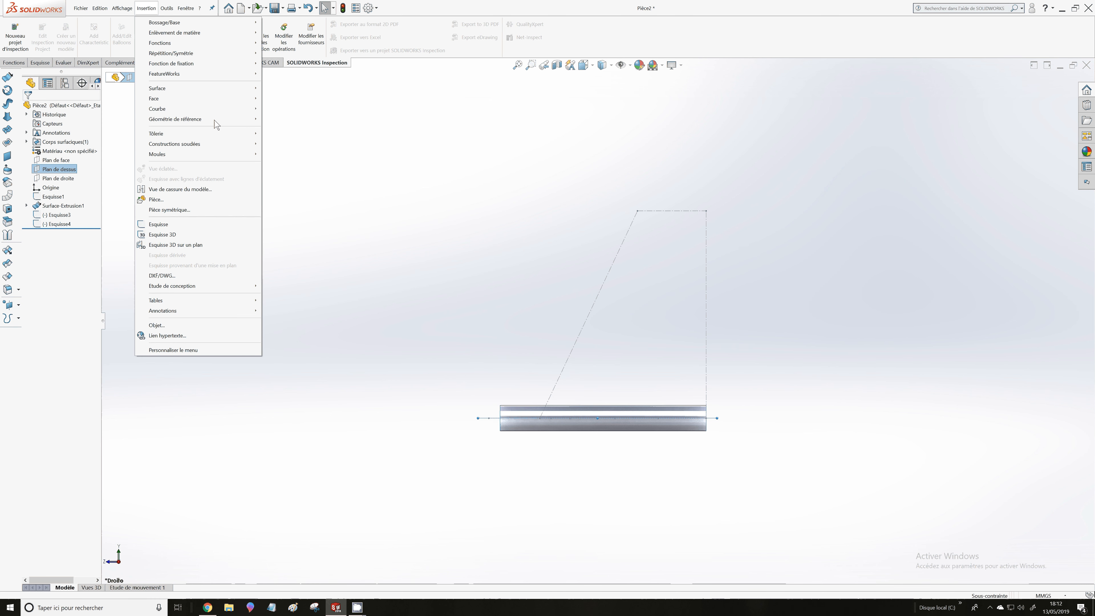
mouse_move(214, 120)
left_click(267, 120)
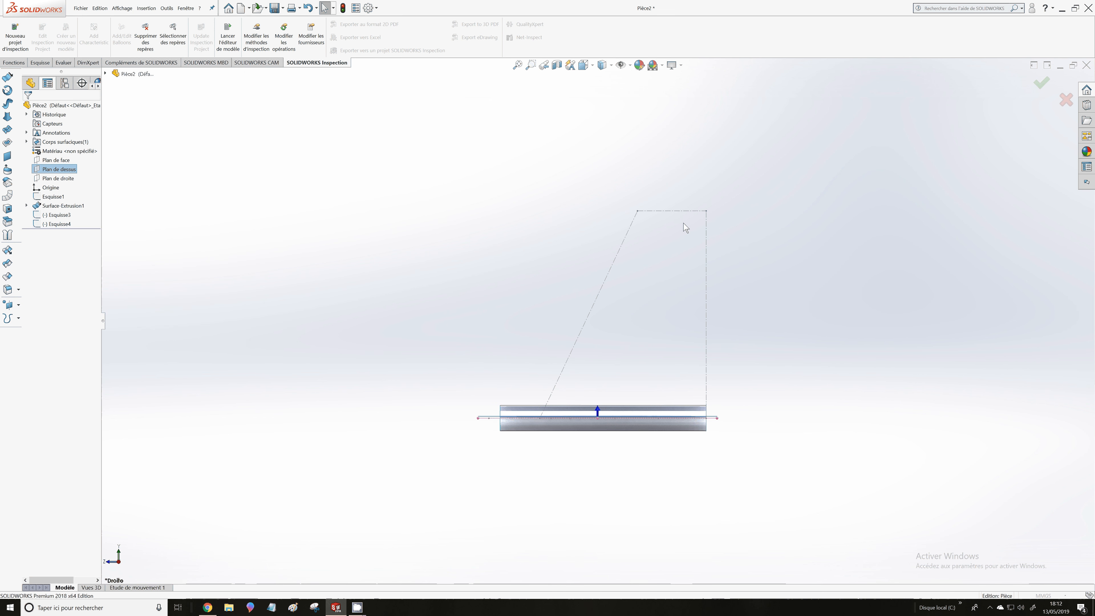
left_click(707, 211)
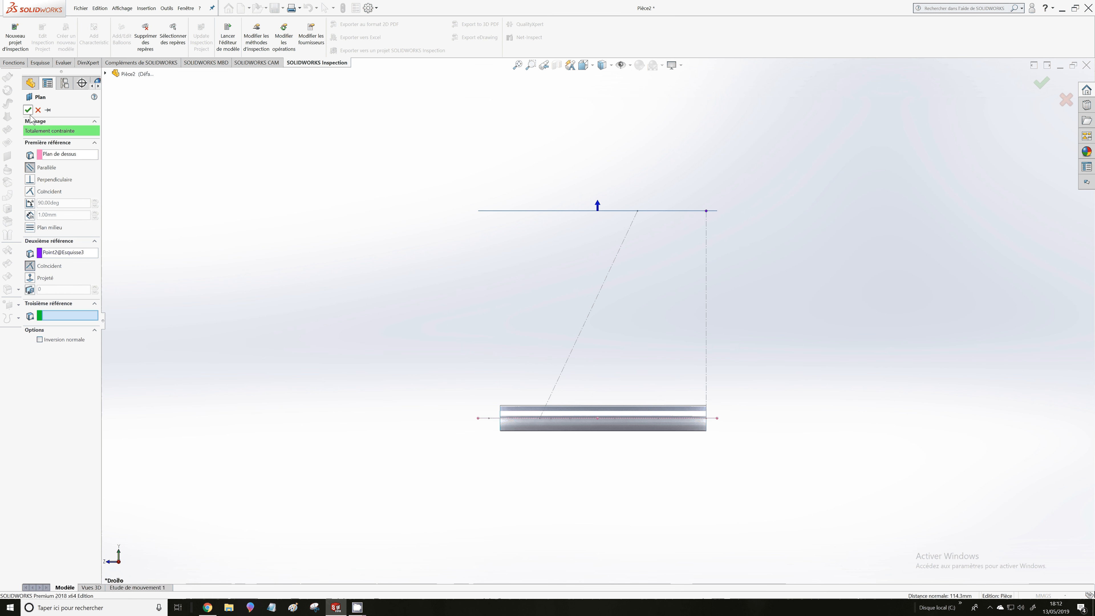
left_click(586, 65)
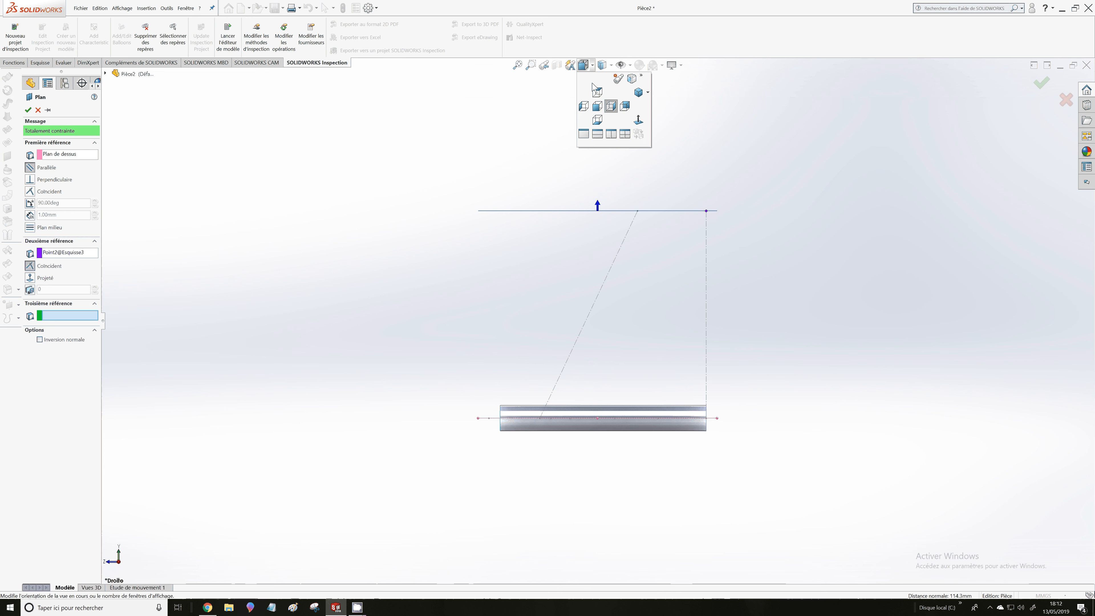
left_click(597, 91)
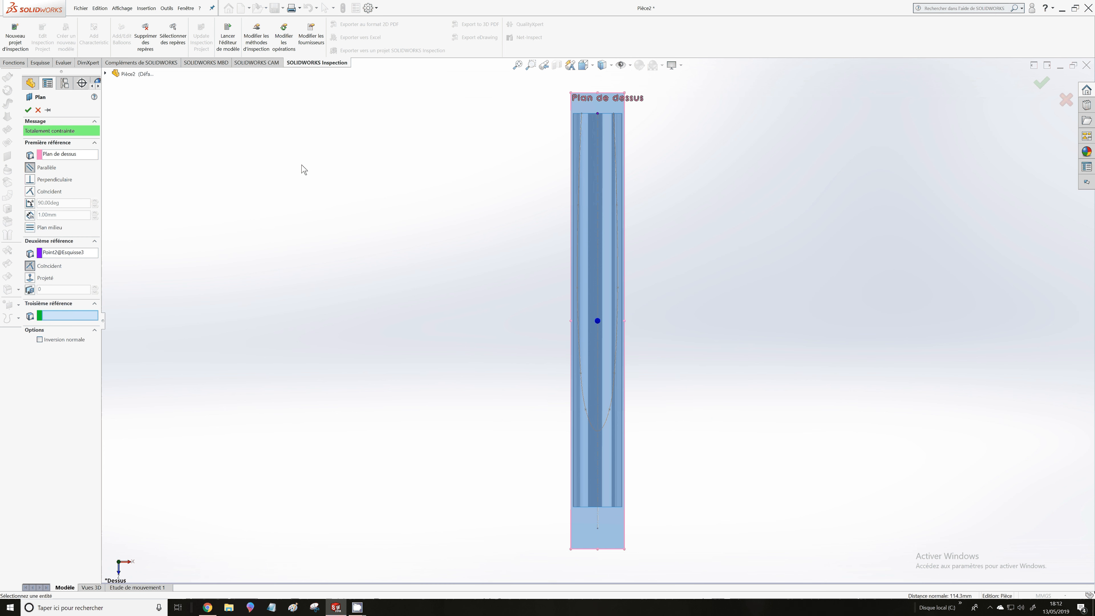
left_click(28, 110)
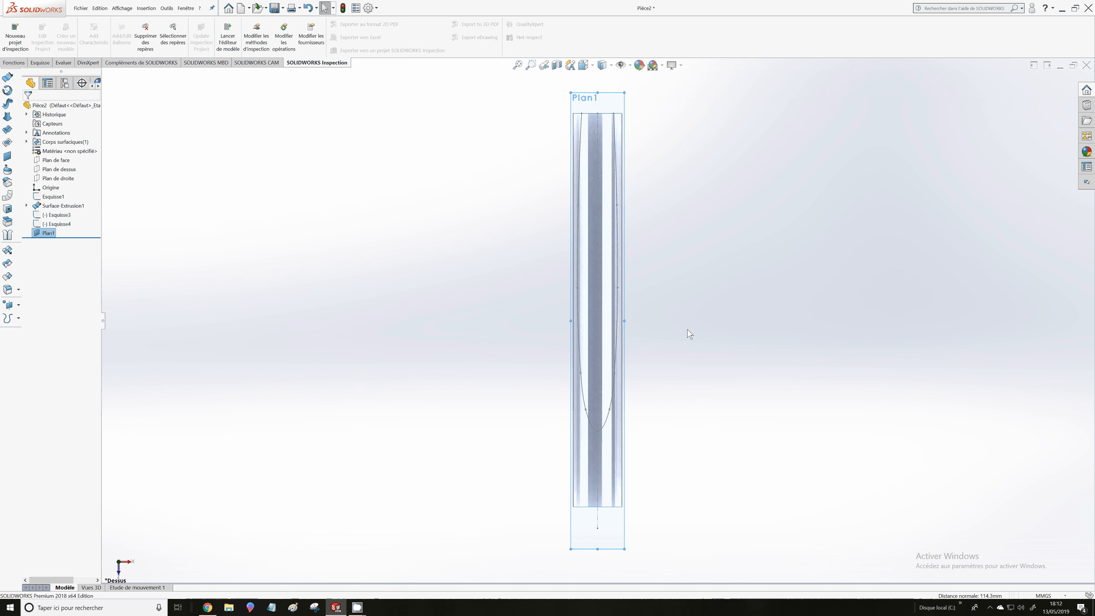
Start a sketch on the new plane and draw a vertical construction line from the origin along the tube's axis
scroll(602, 244, "up", 1)
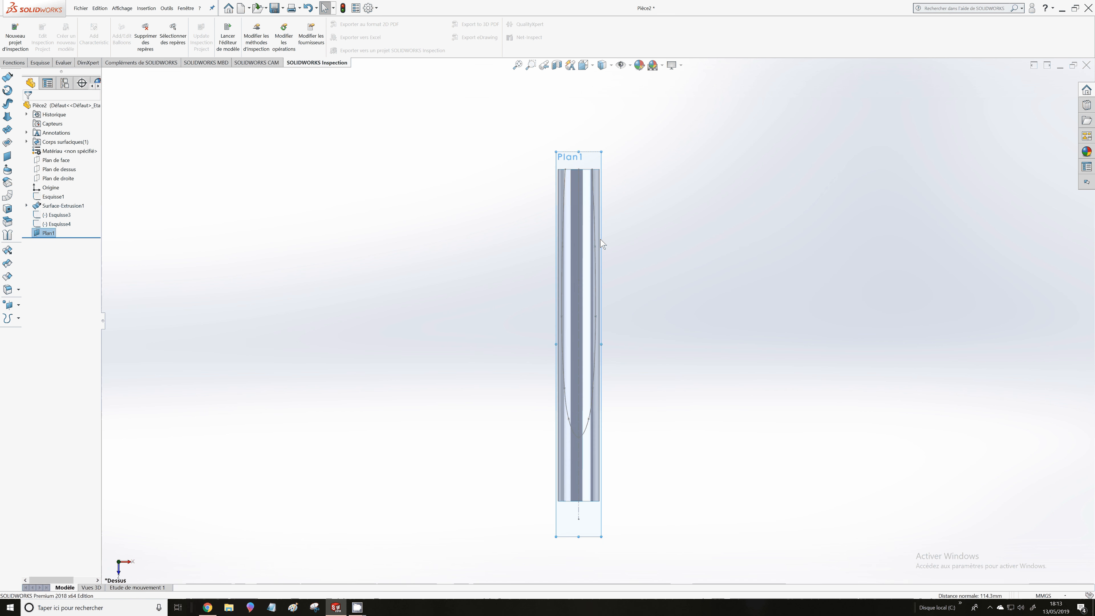
left_click(596, 157)
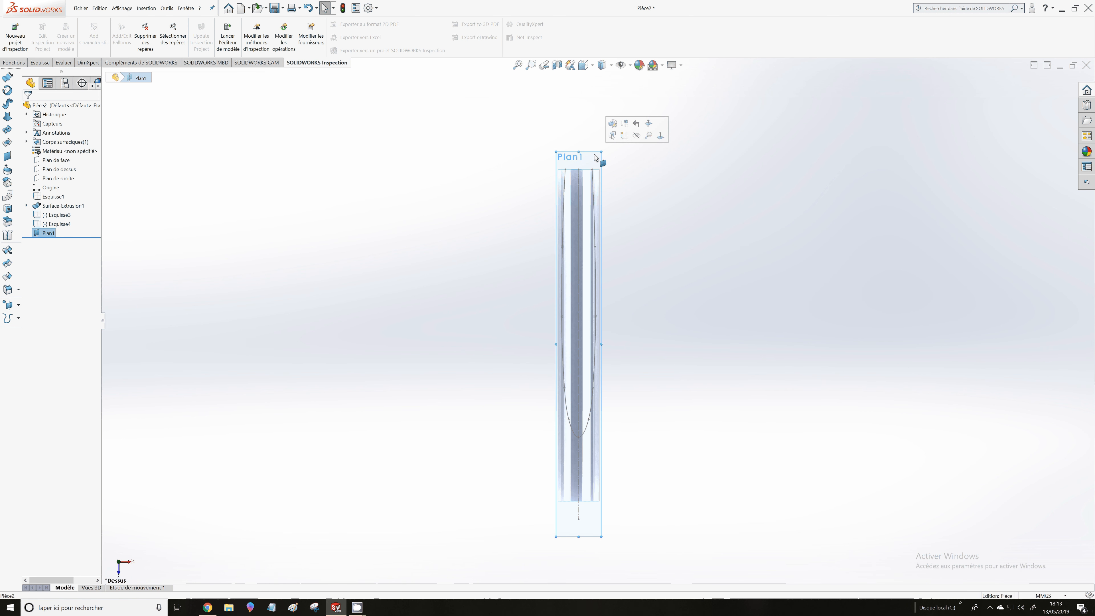
left_click(623, 135)
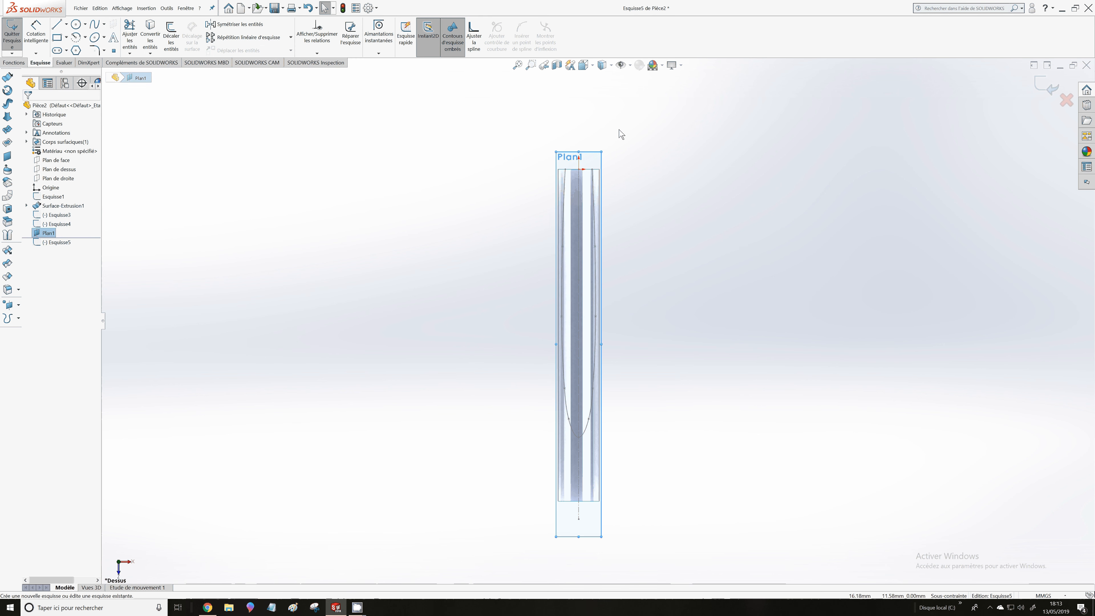
left_click(73, 26)
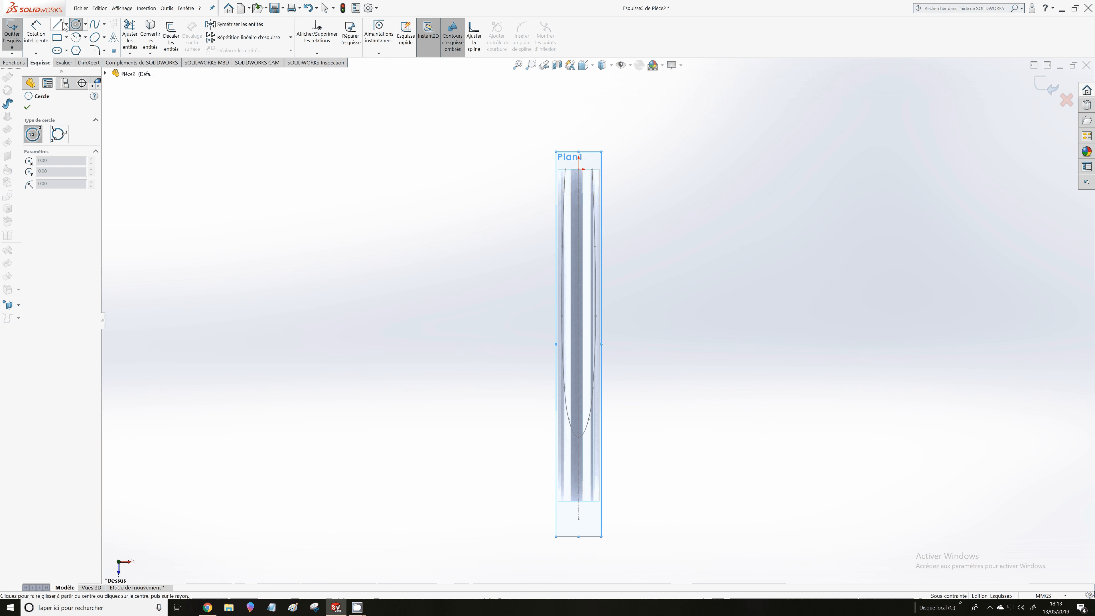
left_click(65, 24)
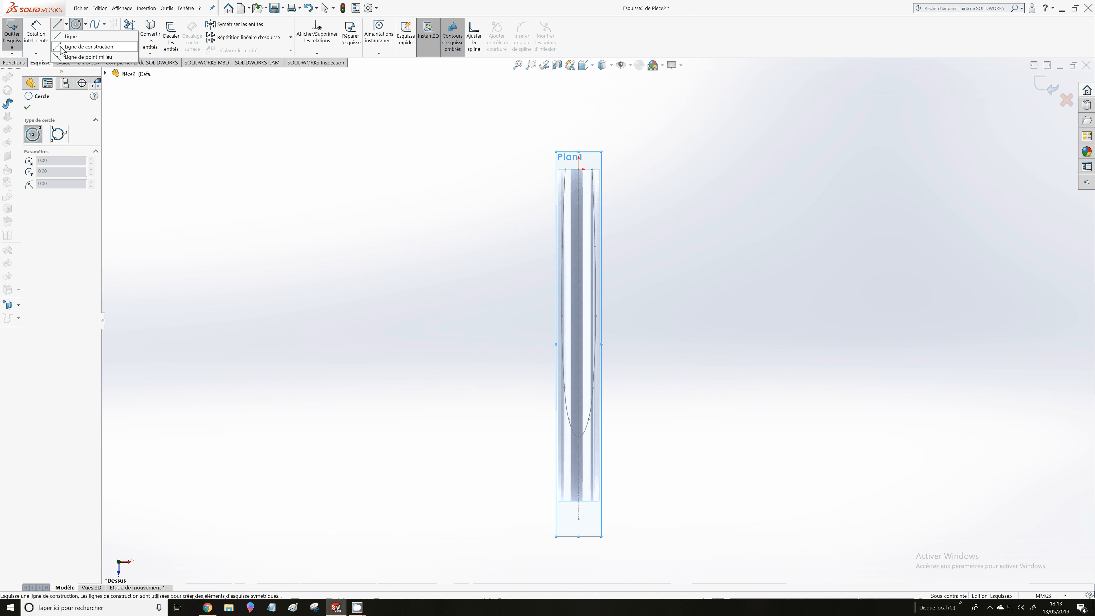
left_click(63, 47)
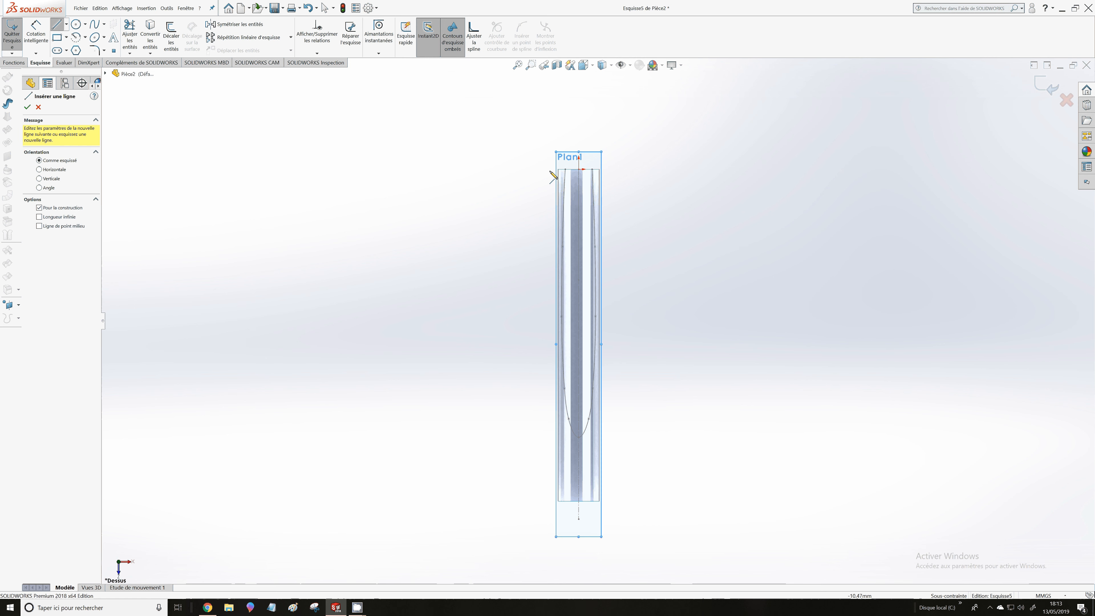
left_click(578, 170)
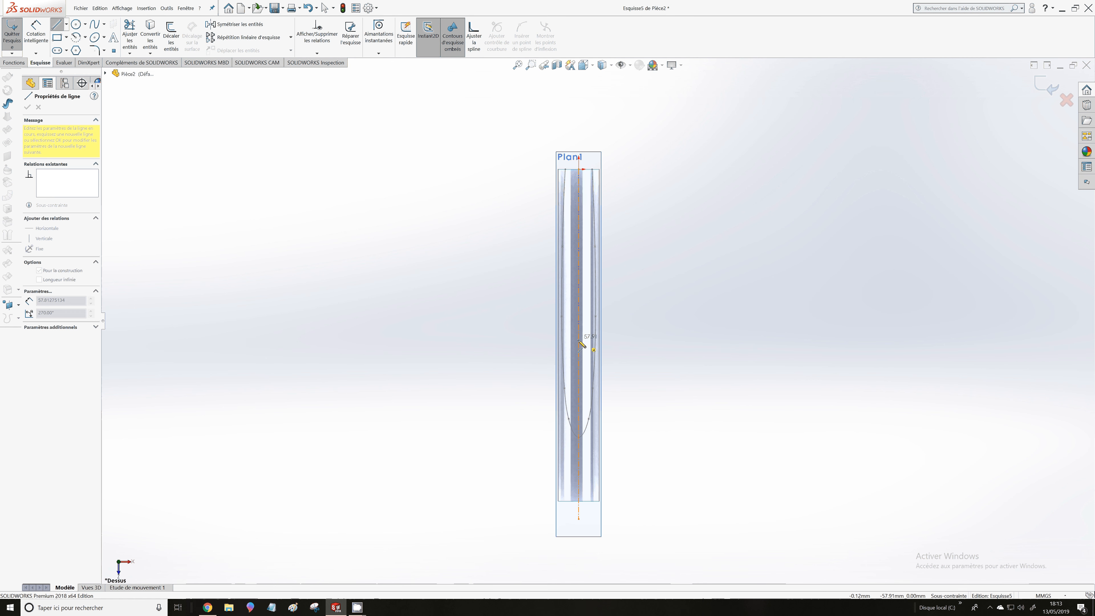
left_click(578, 365)
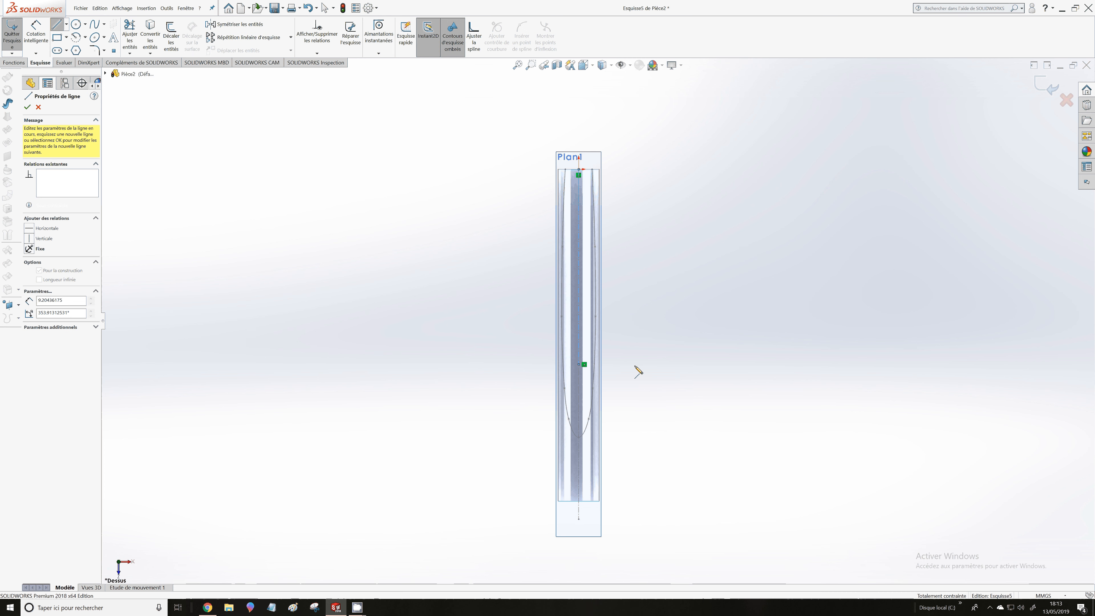
left_click(686, 361)
key("Escape")
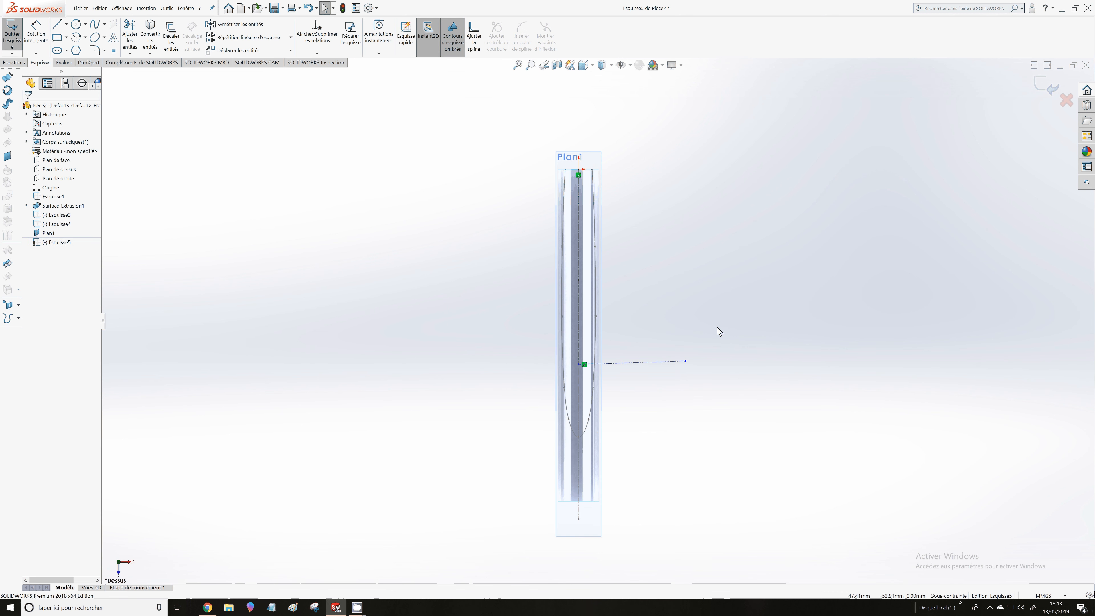
left_click(678, 363)
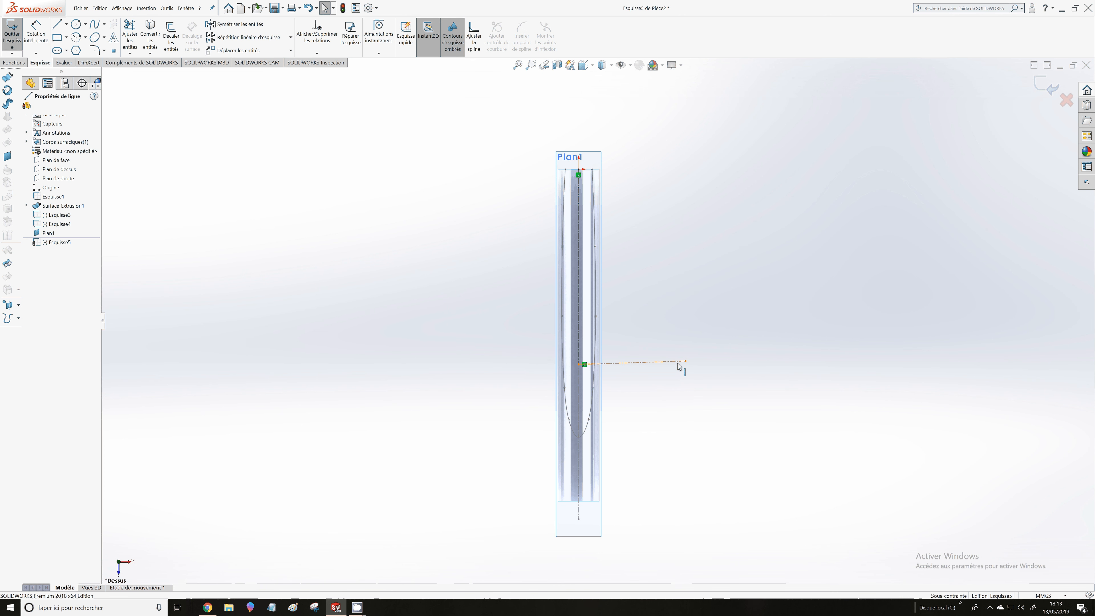
key("Delete")
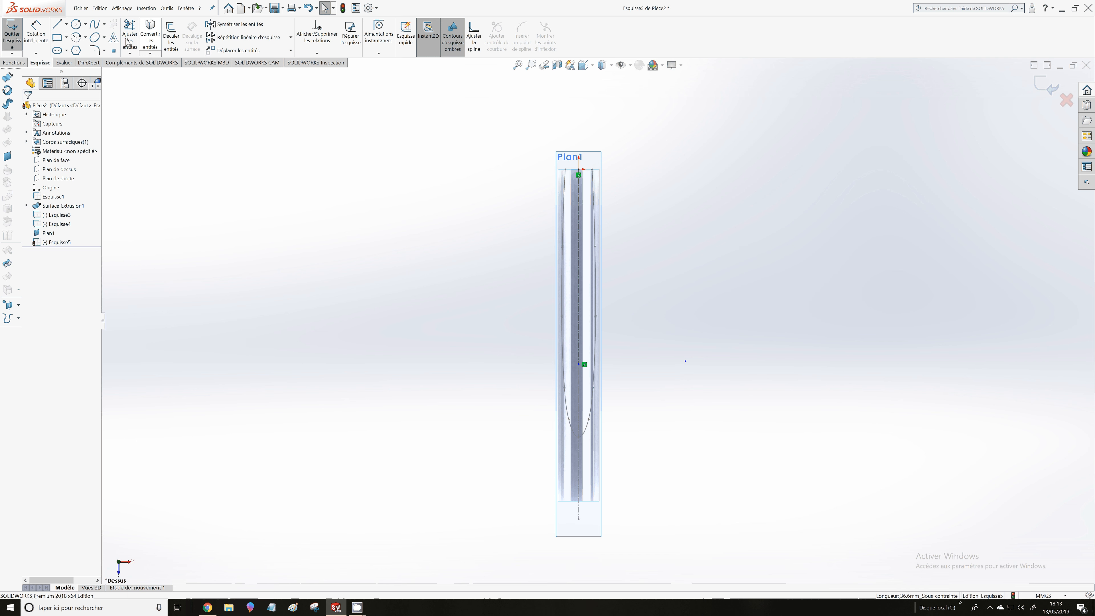
Sketch a five-point spline about 38 mm long beside the construction line, from the tube's end edge to the outline's other upper corner
left_click(95, 24)
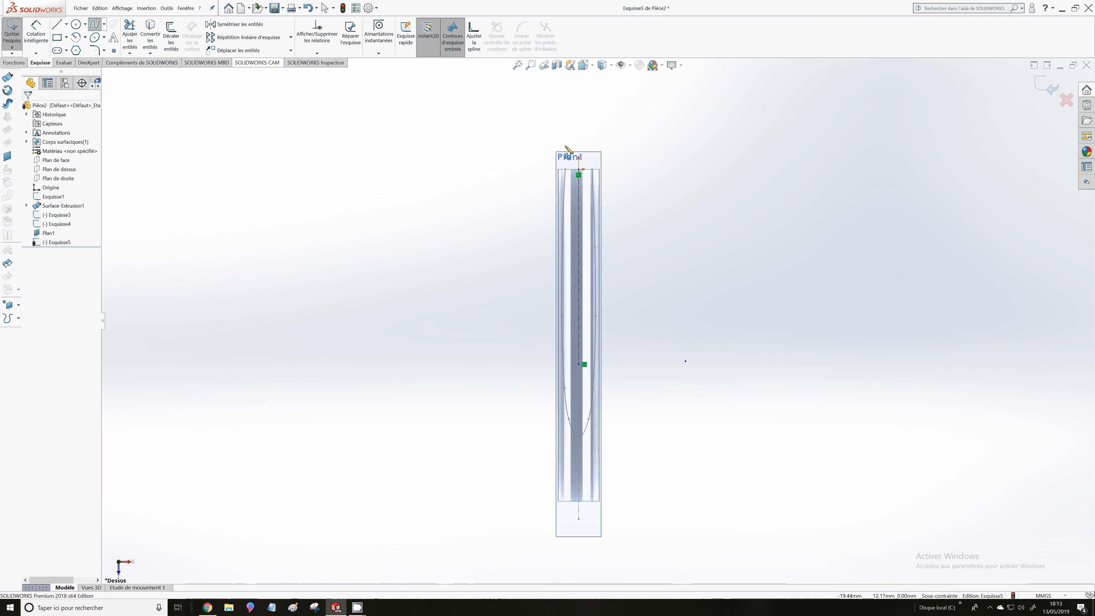
left_click(577, 172)
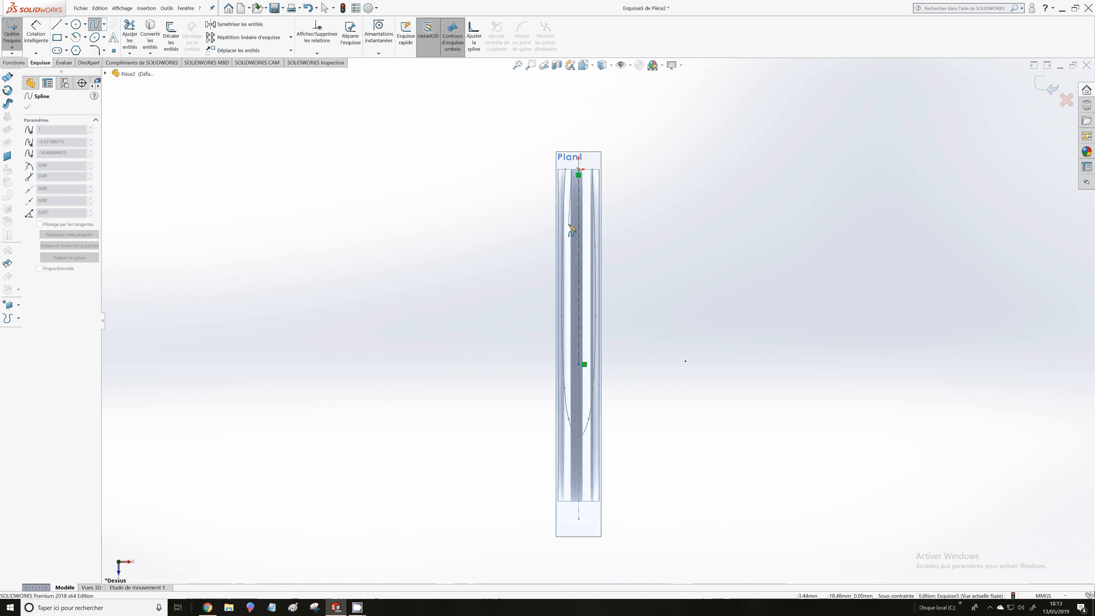
key("Left")
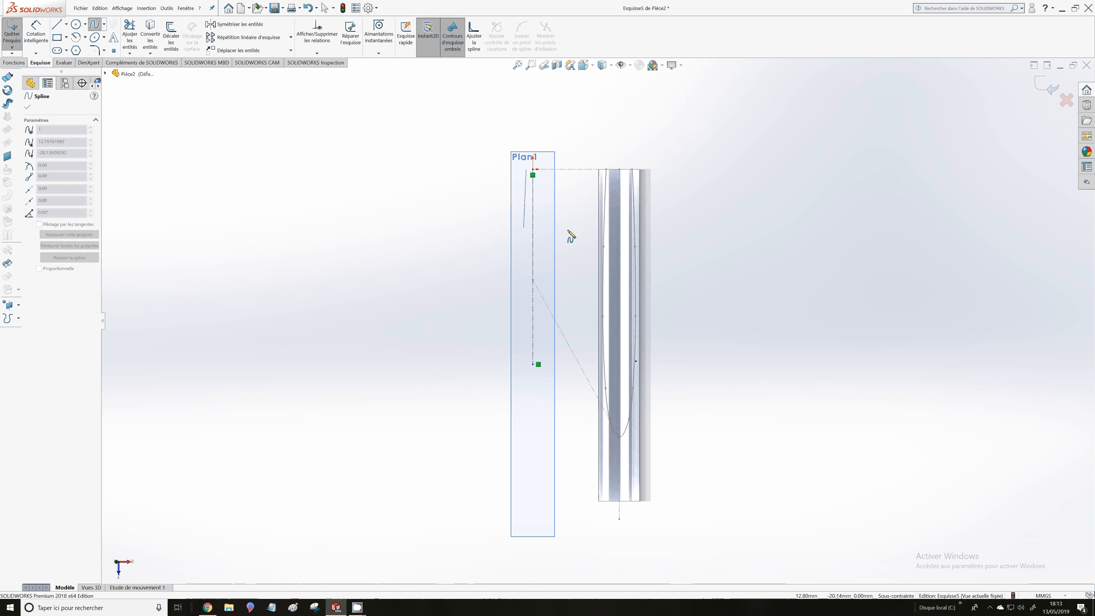
left_click(525, 223)
left_click(525, 242)
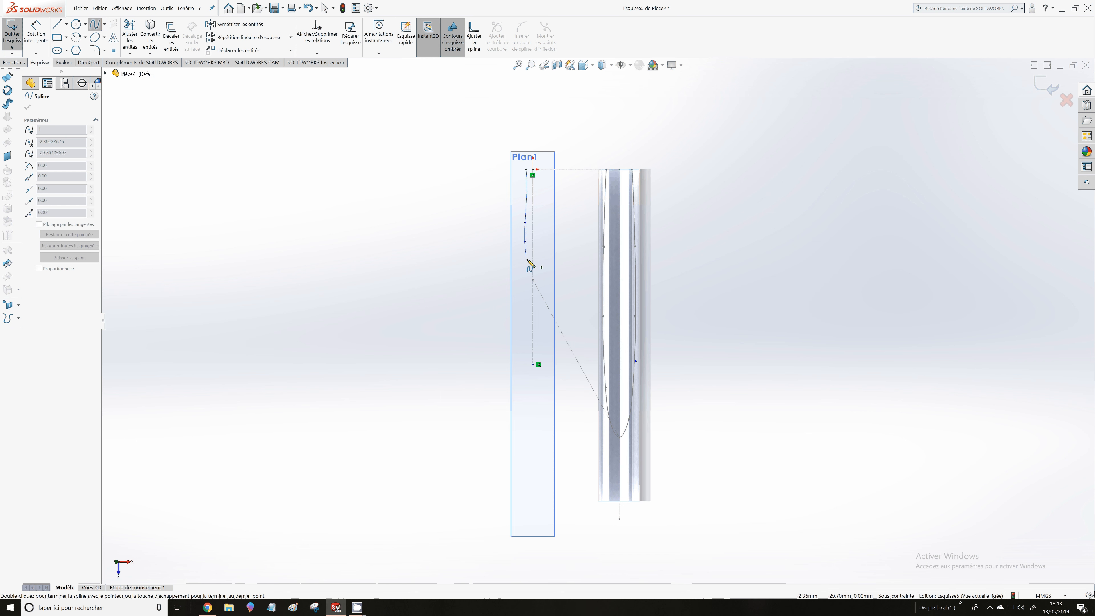
left_click(526, 270)
double_click(533, 280)
key("Escape")
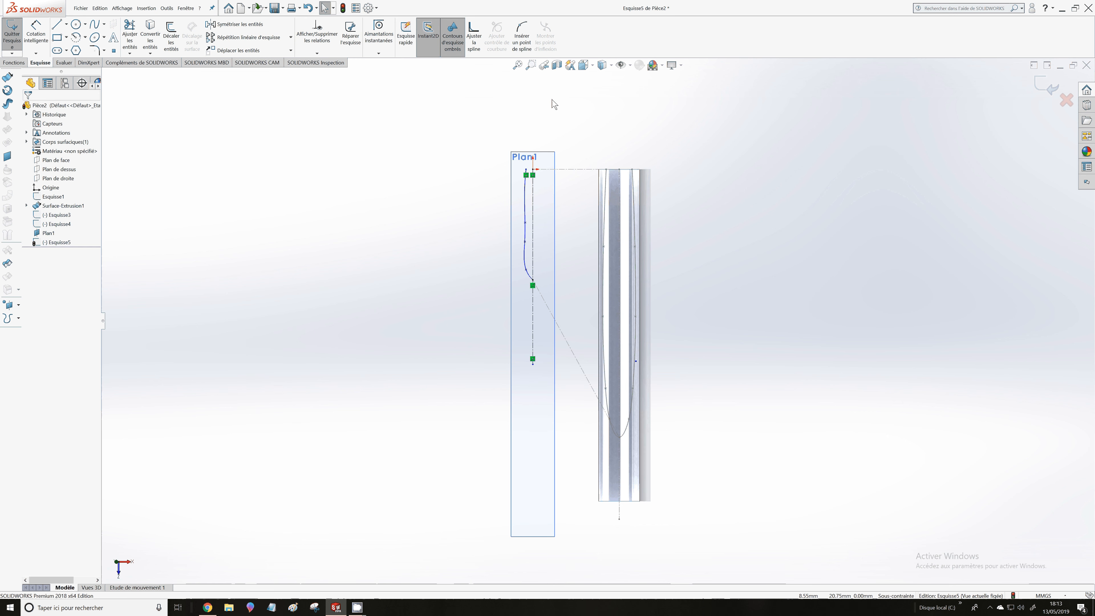
Move the spline point just above its lower end slightly inward toward the construction line
left_click(583, 65)
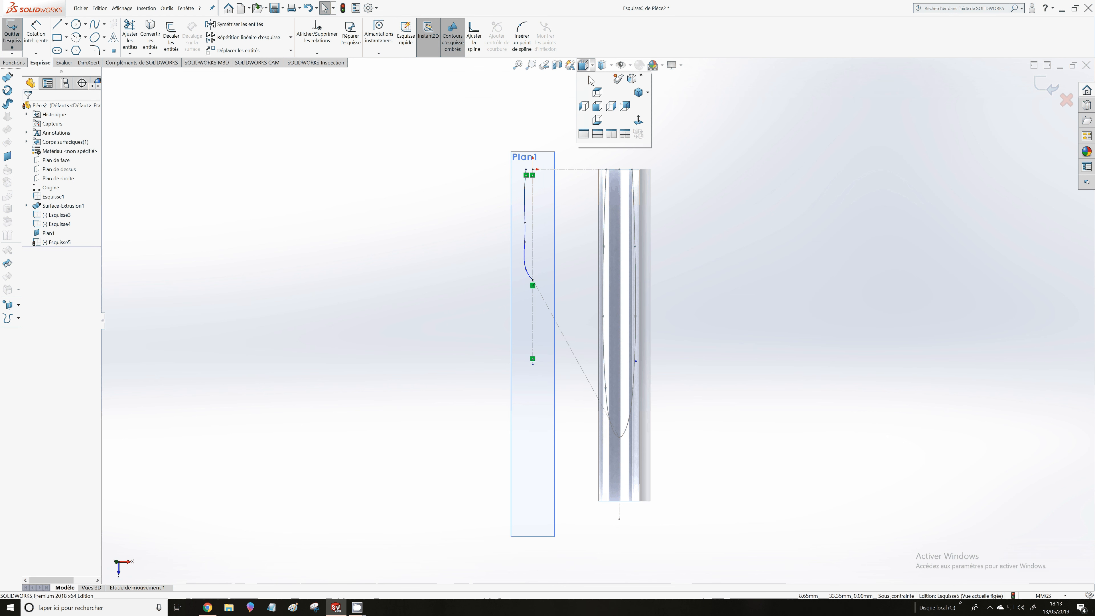
left_click(597, 91)
scroll(544, 101, "down", 5)
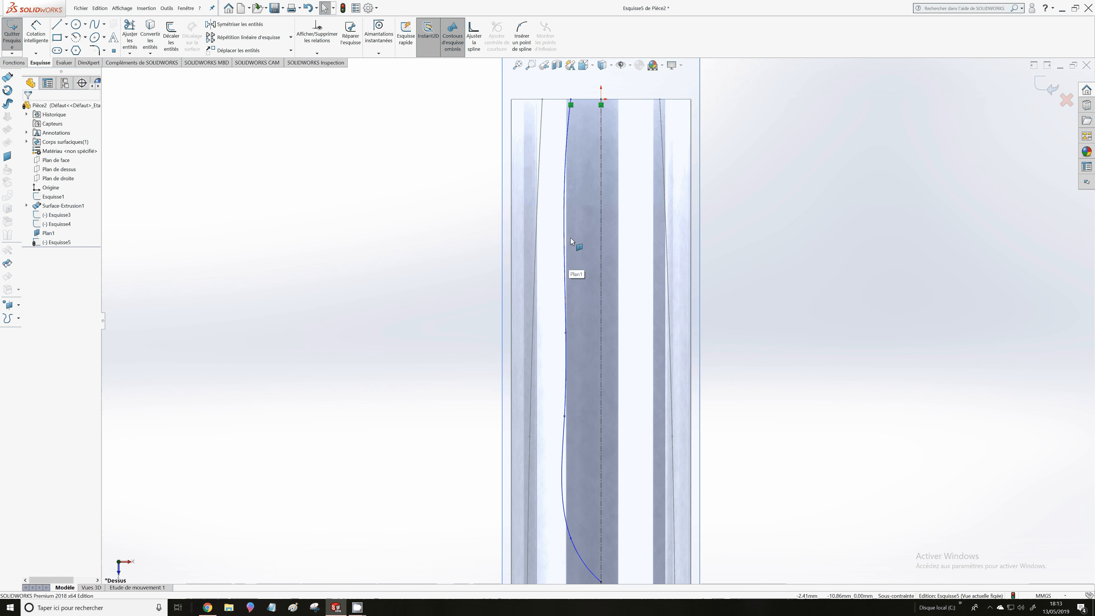
scroll(576, 344, "up", 3)
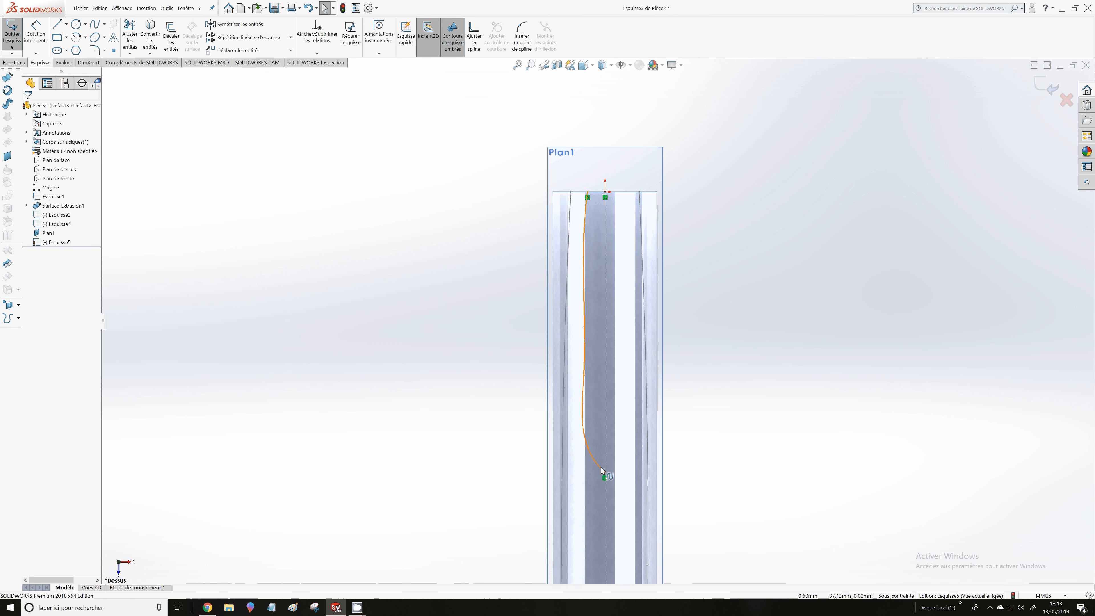
left_click(588, 447)
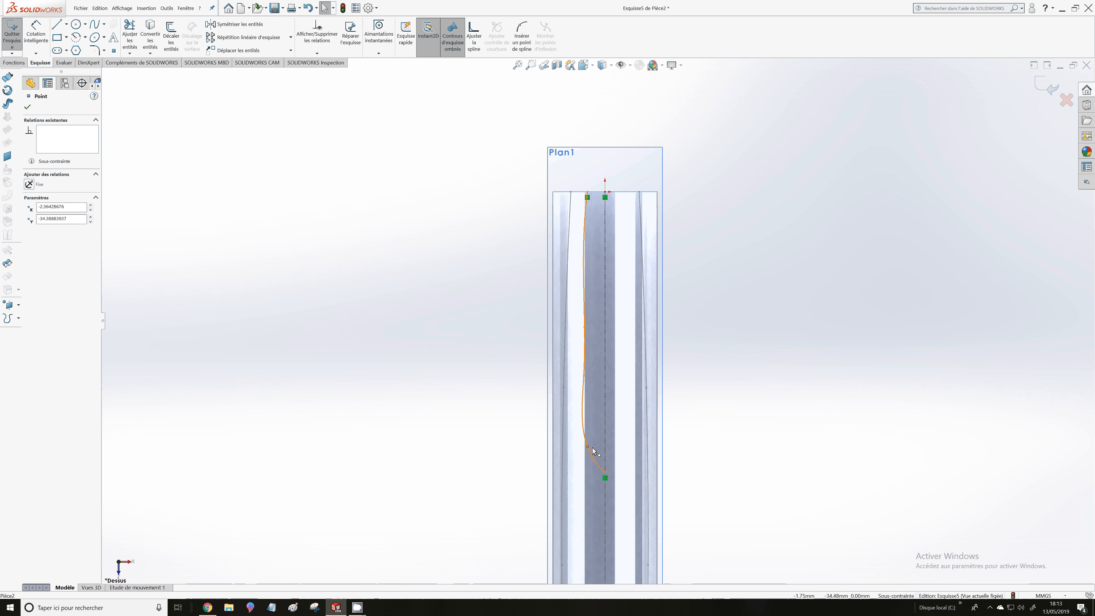
left_click_drag(593, 449, 593, 447)
Adjust the spline's end tangents to about -91° at its start and about 2.2° at its lower end
left_click(590, 248)
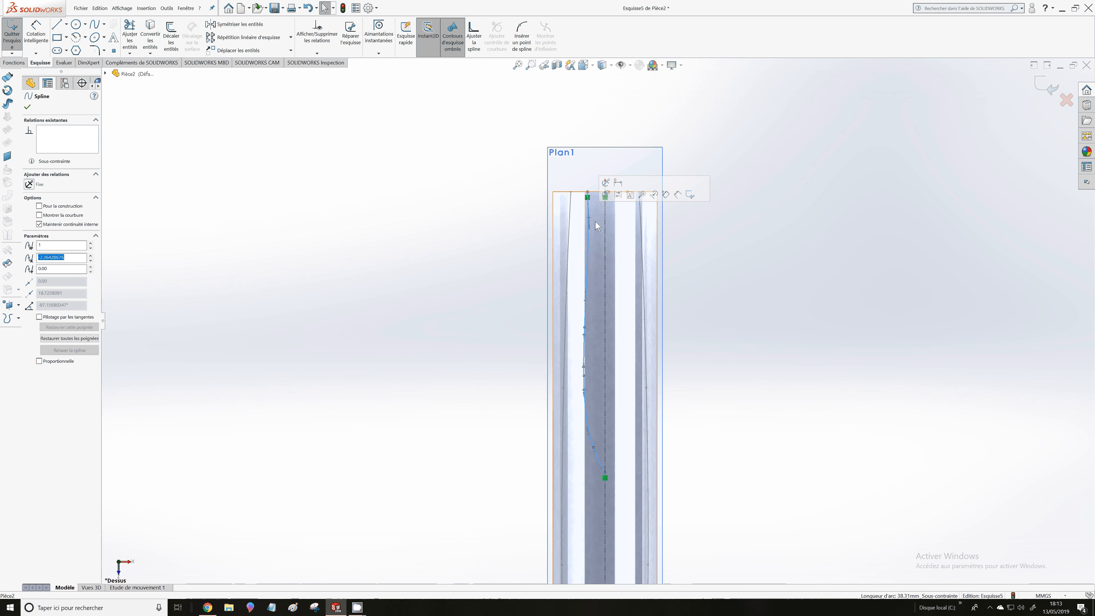
left_click_drag(588, 219, 587, 243)
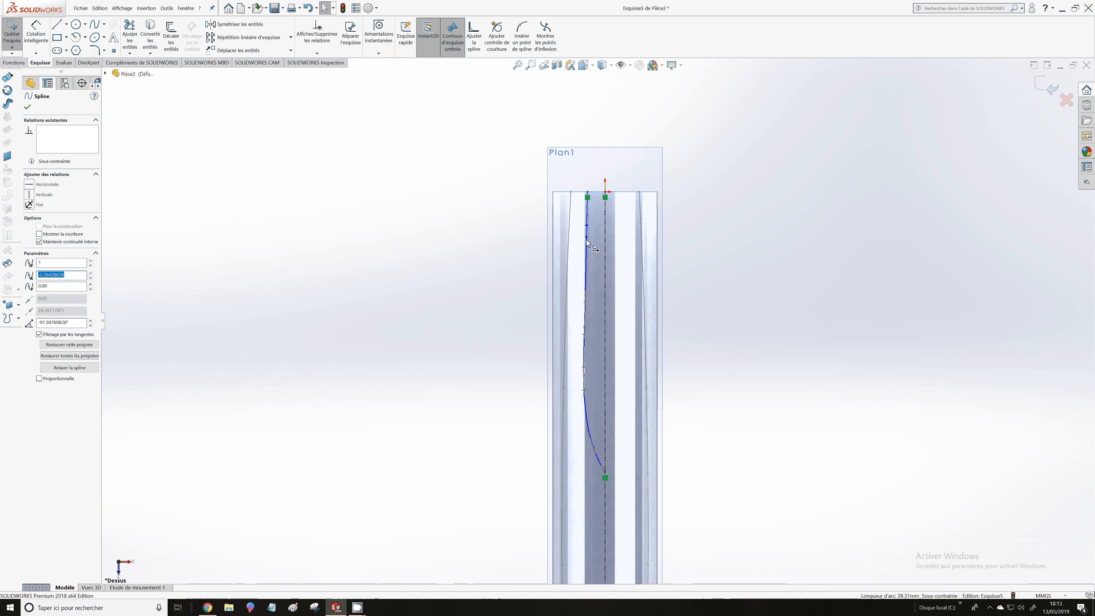
scroll(598, 473, "down", 4)
scroll(598, 471, "down", 1)
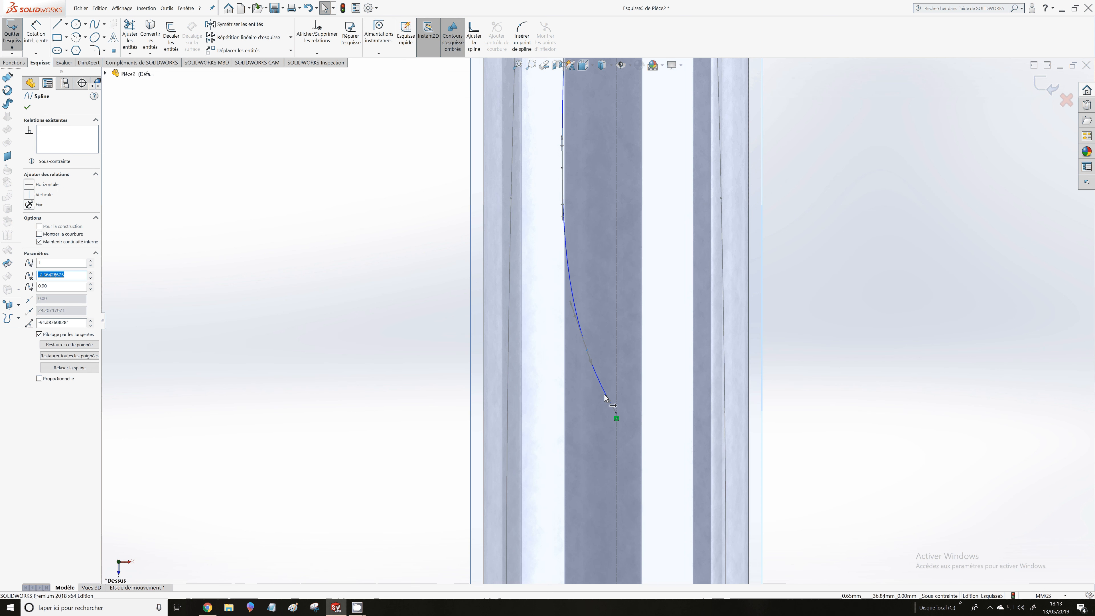
left_click_drag(605, 397, 604, 414)
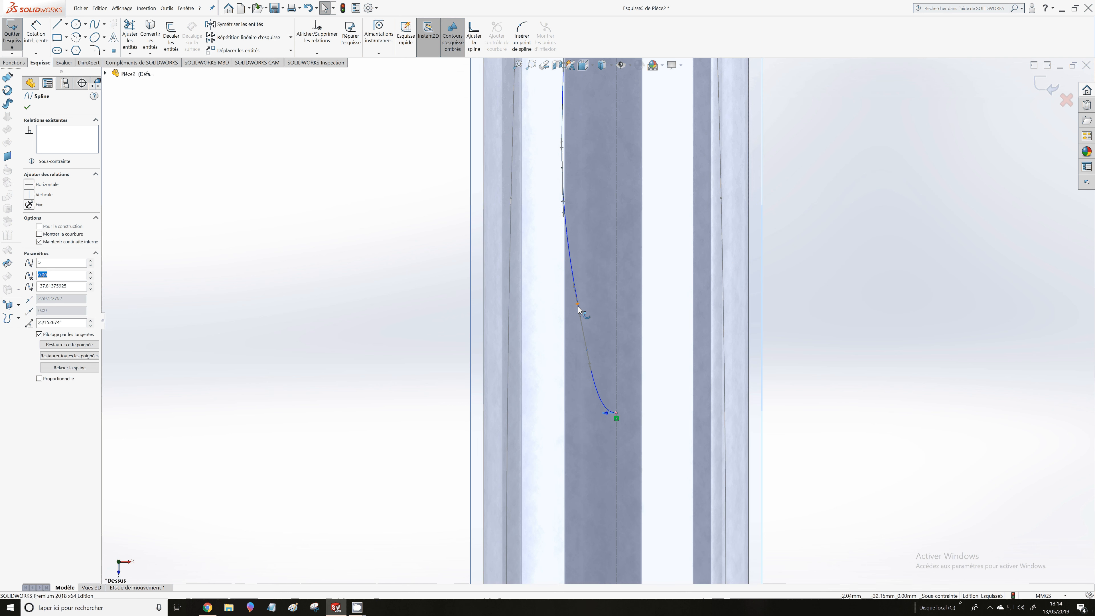
Steepen the tangent at the spline's fourth point slightly and move that point a little upward and outward from the construction line
left_click(578, 307)
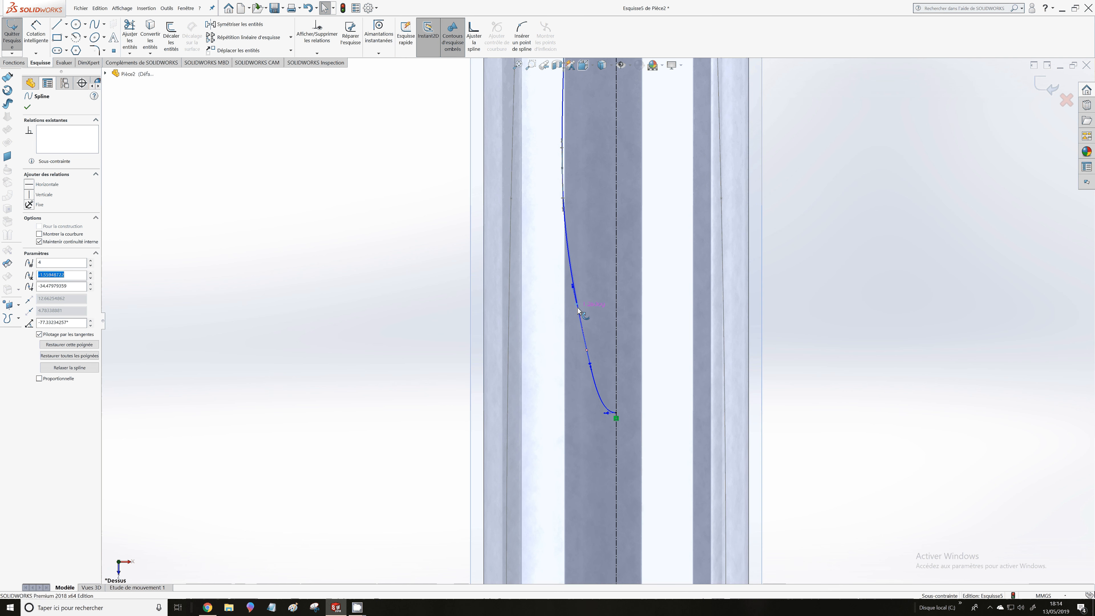
left_click_drag(578, 309, 579, 311)
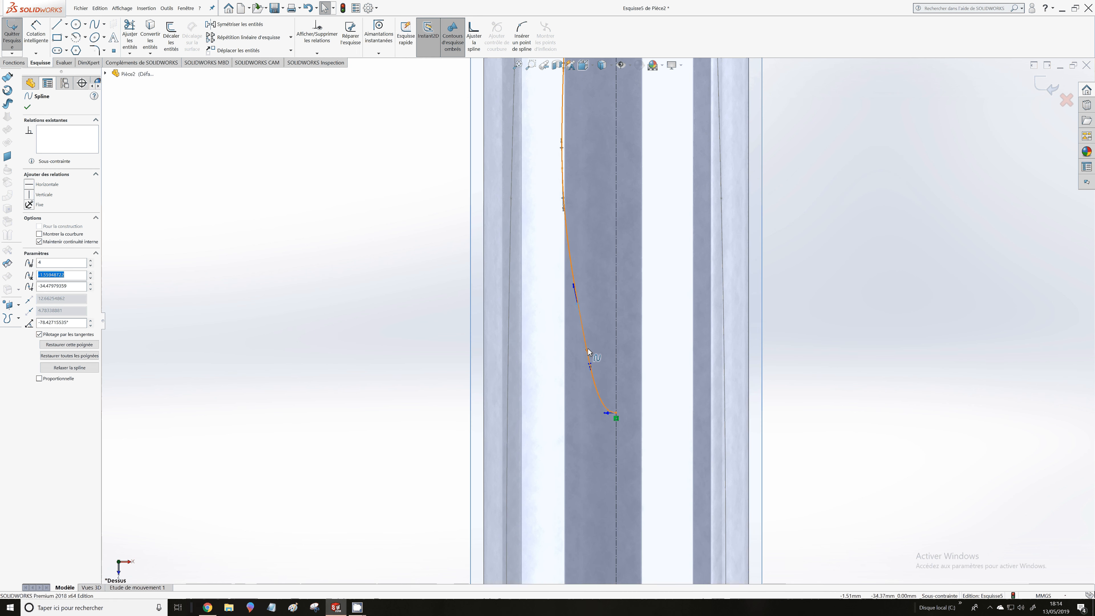
left_click_drag(589, 351, 581, 339)
scroll(596, 321, "up", 5)
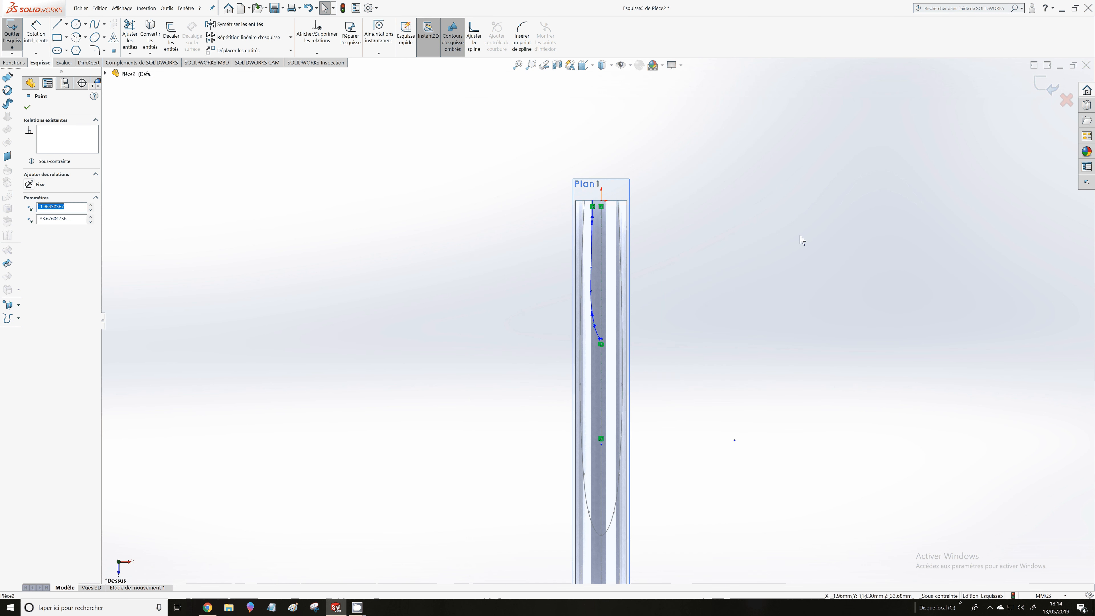
left_click(802, 241)
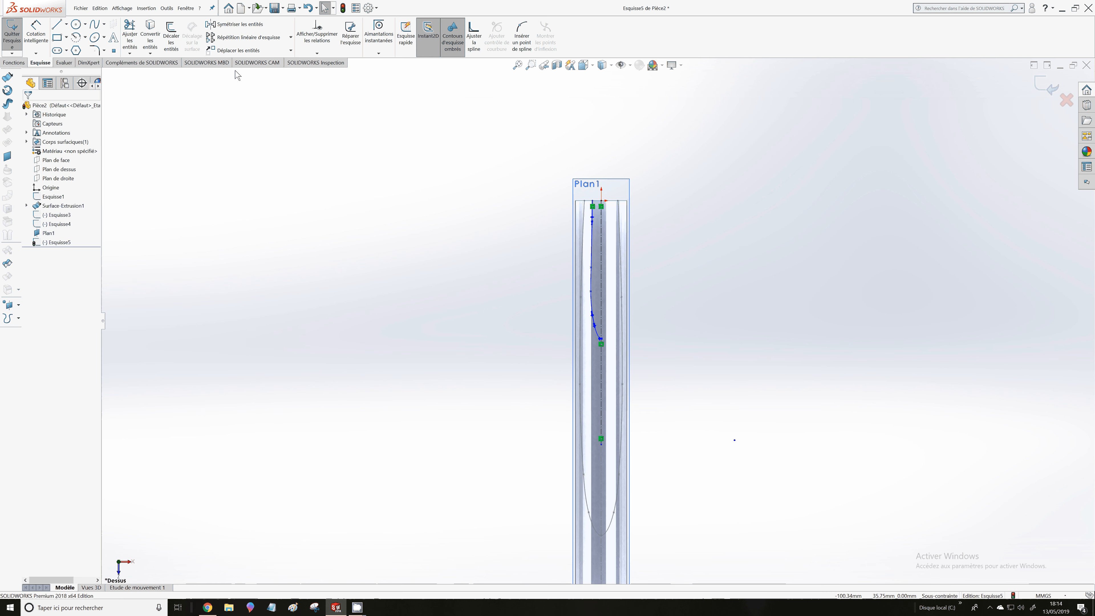
Mirror the spline about the vertical construction line, keeping the original, and close the sketch
left_click(253, 25)
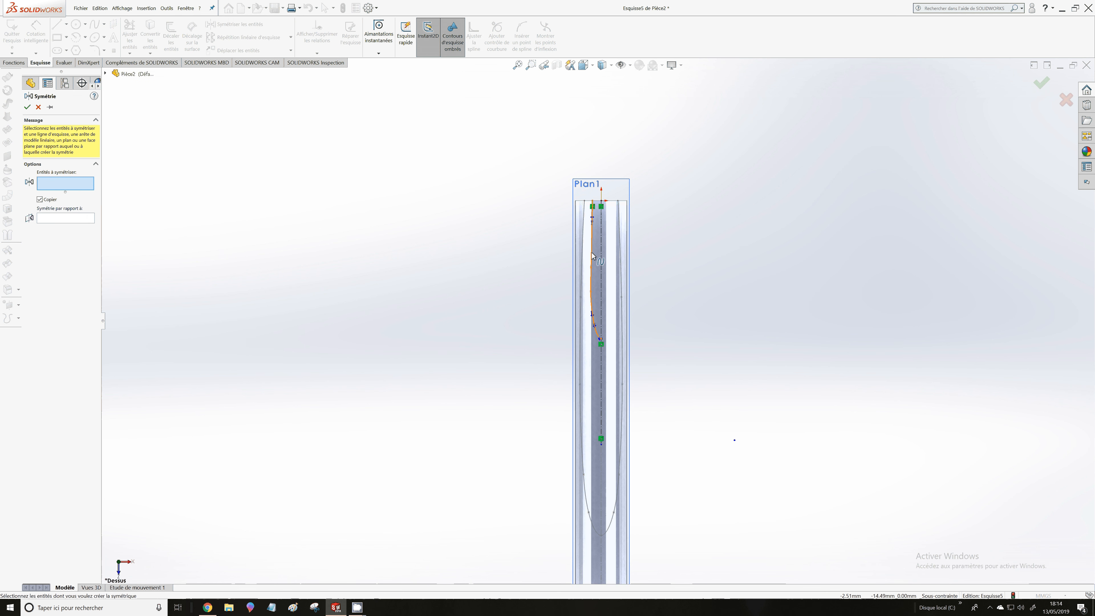
left_click(591, 255)
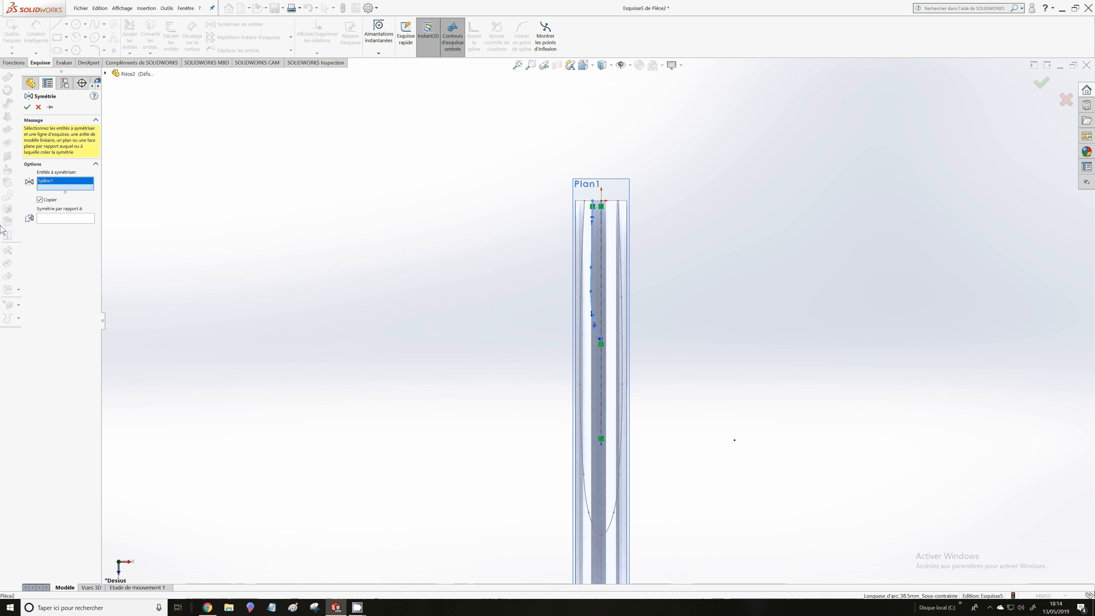
left_click(80, 218)
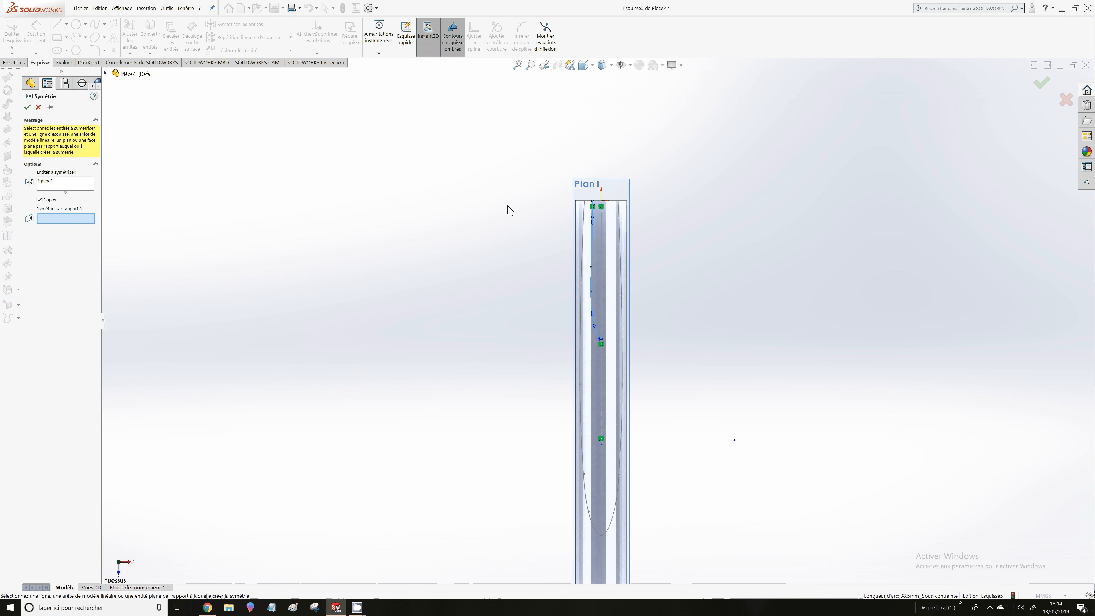
left_click(602, 226)
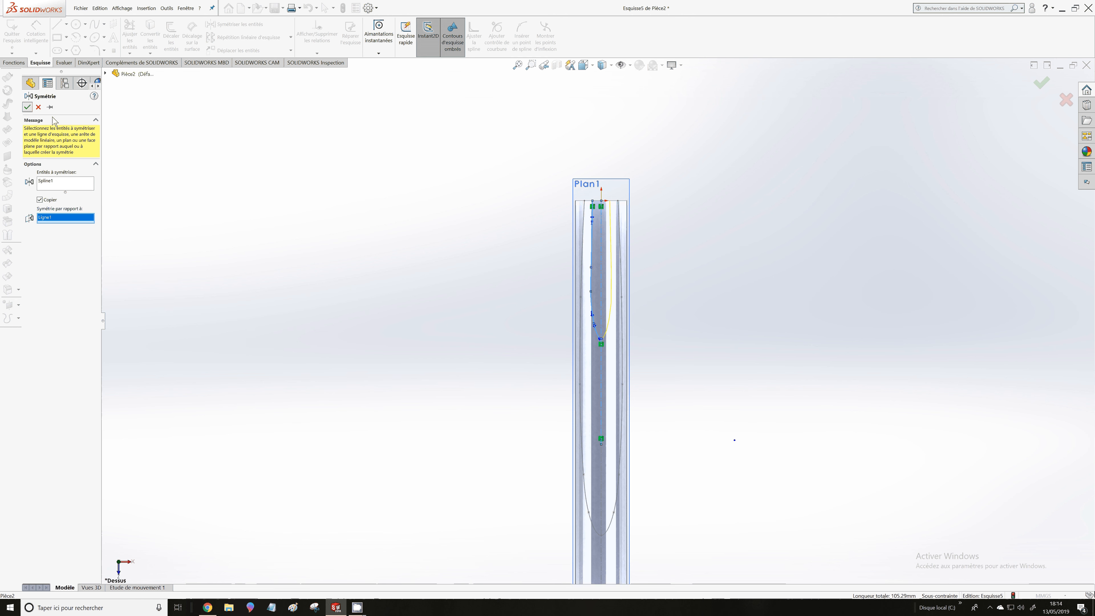
key("Return")
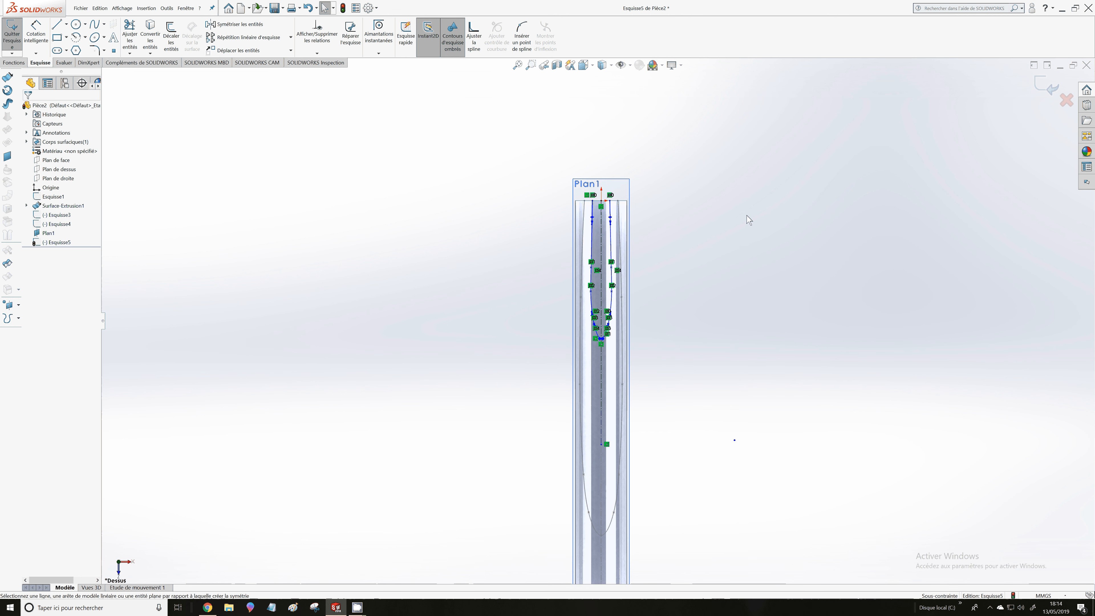
key("f")
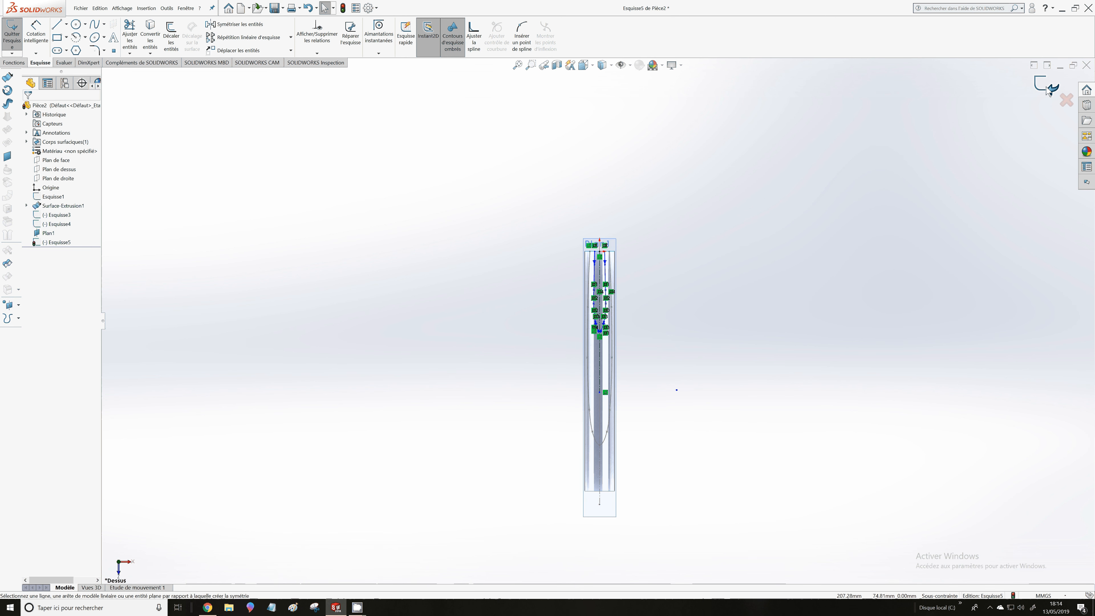
left_click(1047, 89)
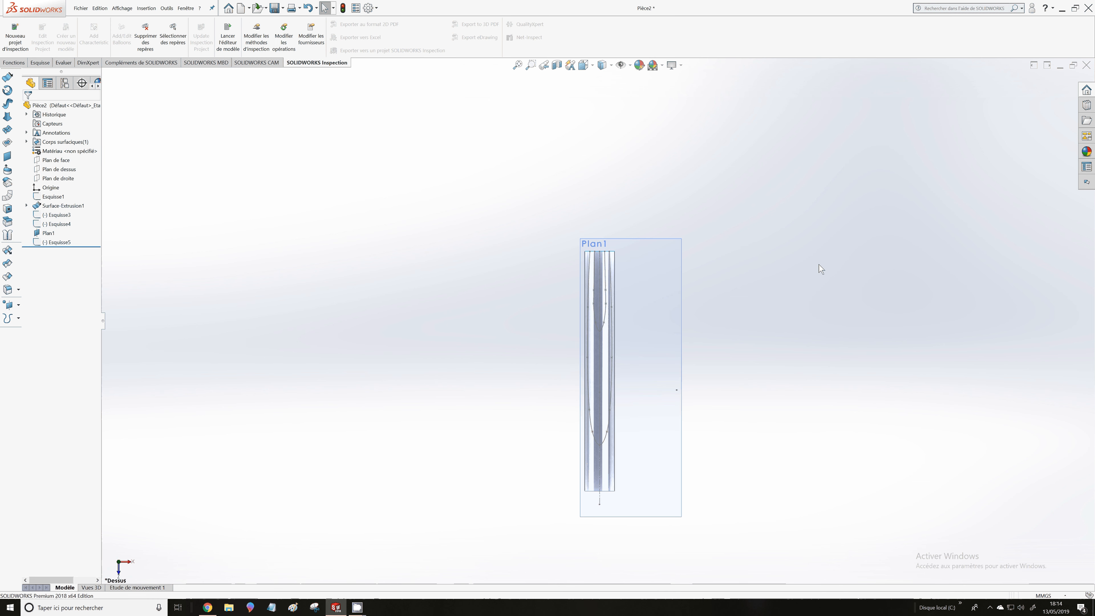
Start a 3D sketch and draw a line joining the open ends of the upper and lower spline profiles on one side
middle_click_drag(821, 269, 706, 432)
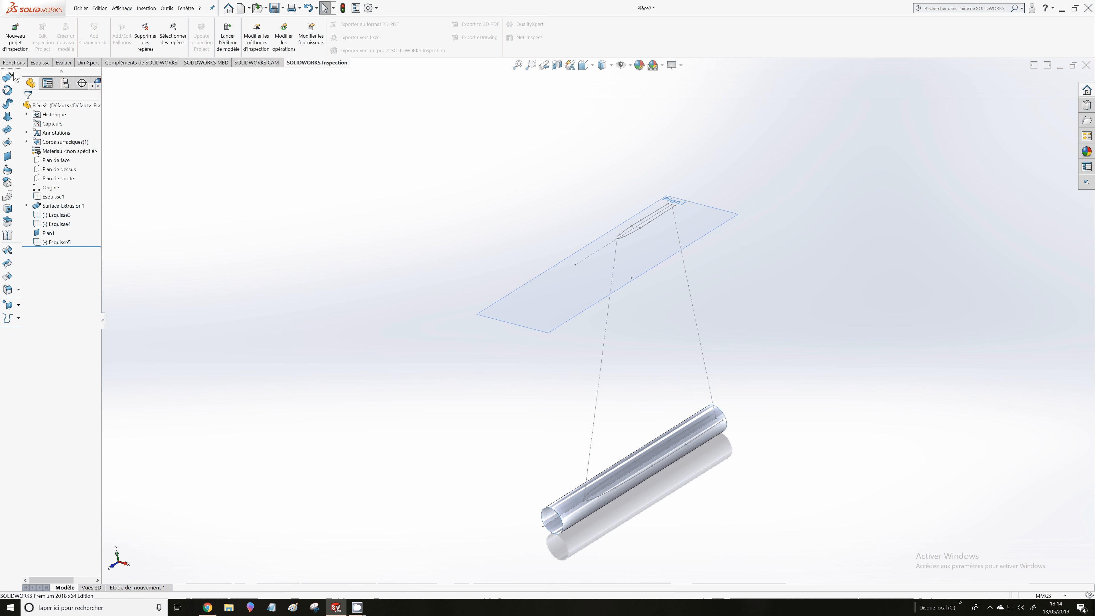
left_click(40, 63)
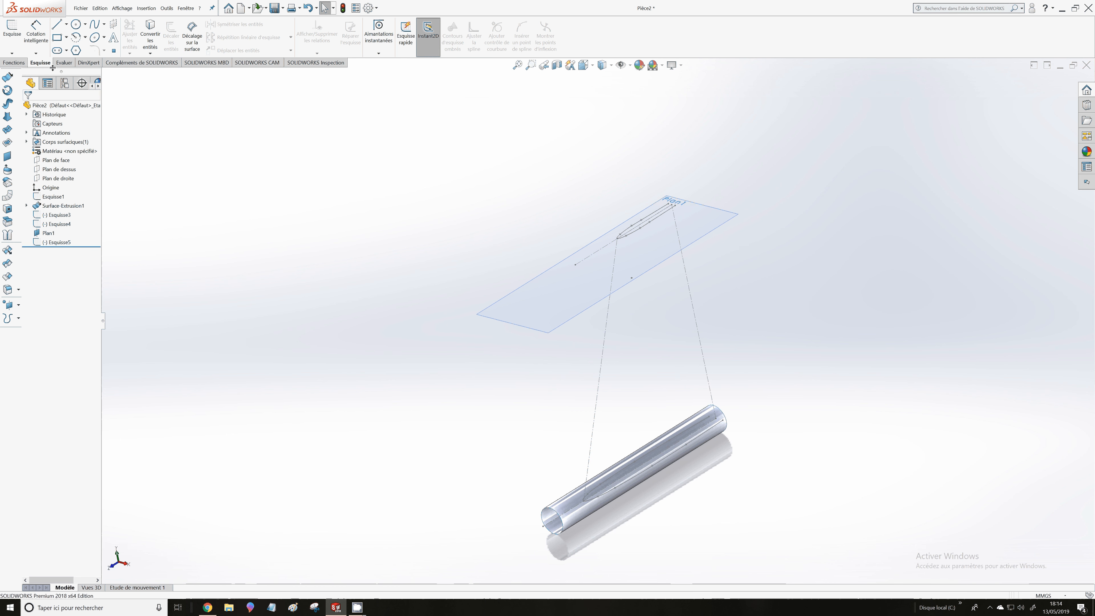
left_click(14, 39)
left_click(12, 53)
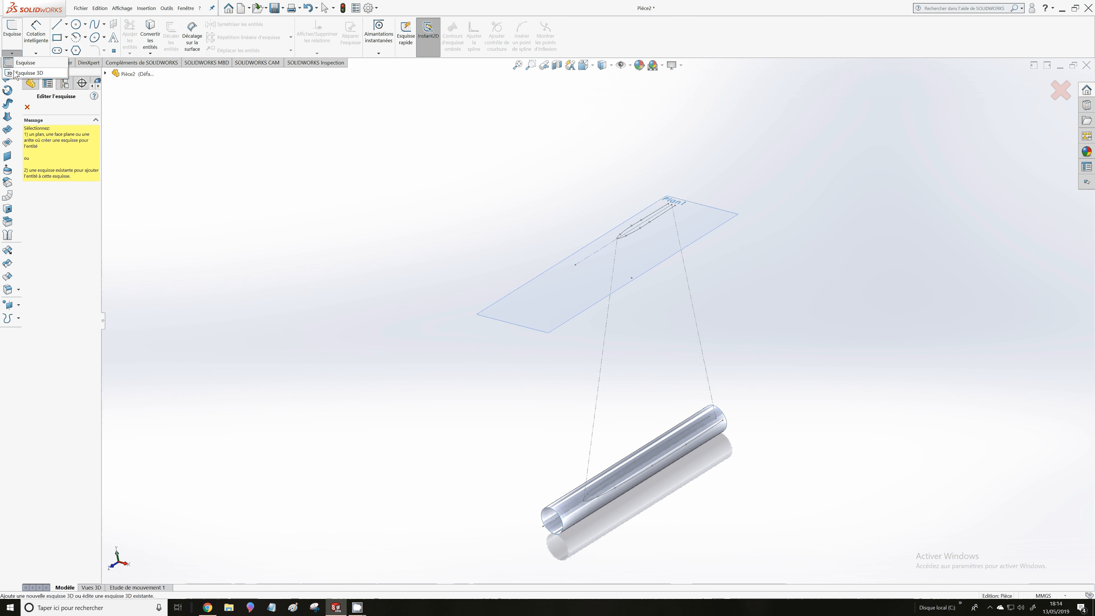
left_click(26, 73)
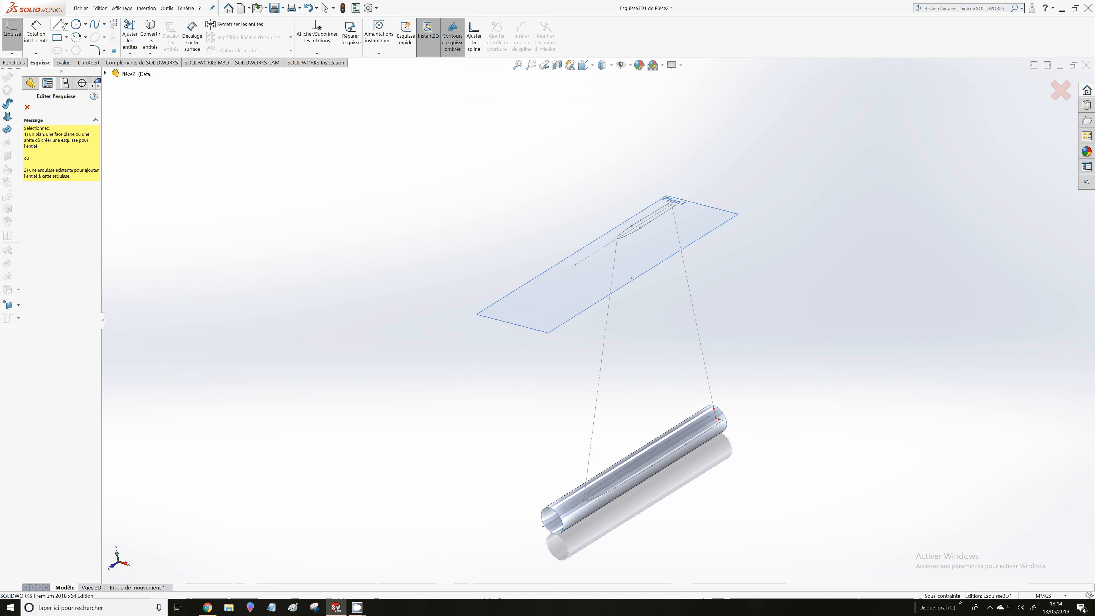
left_click(59, 25)
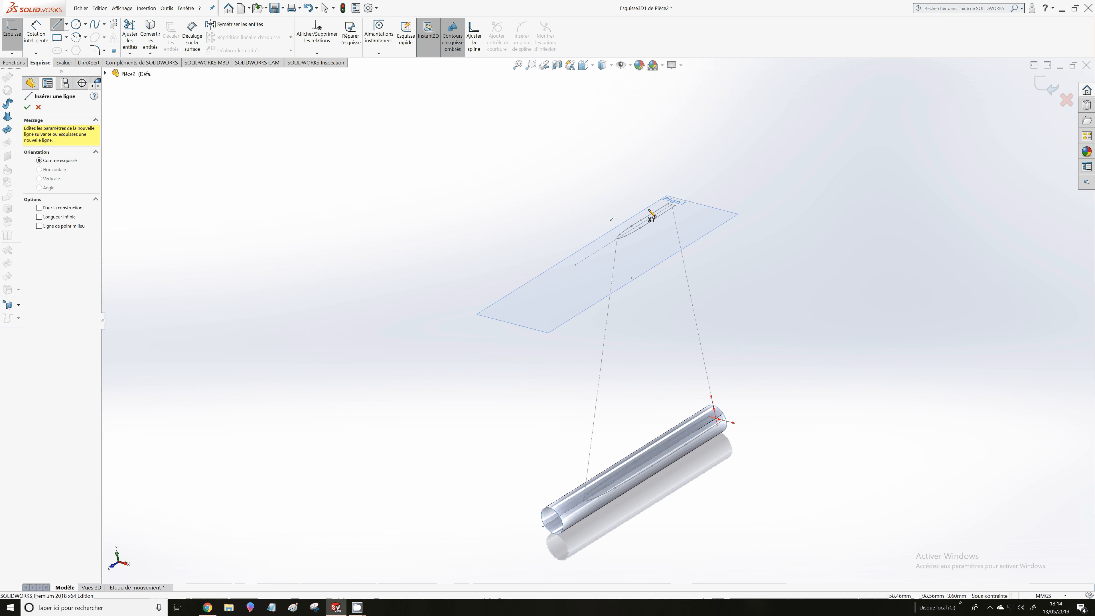
left_click(676, 207)
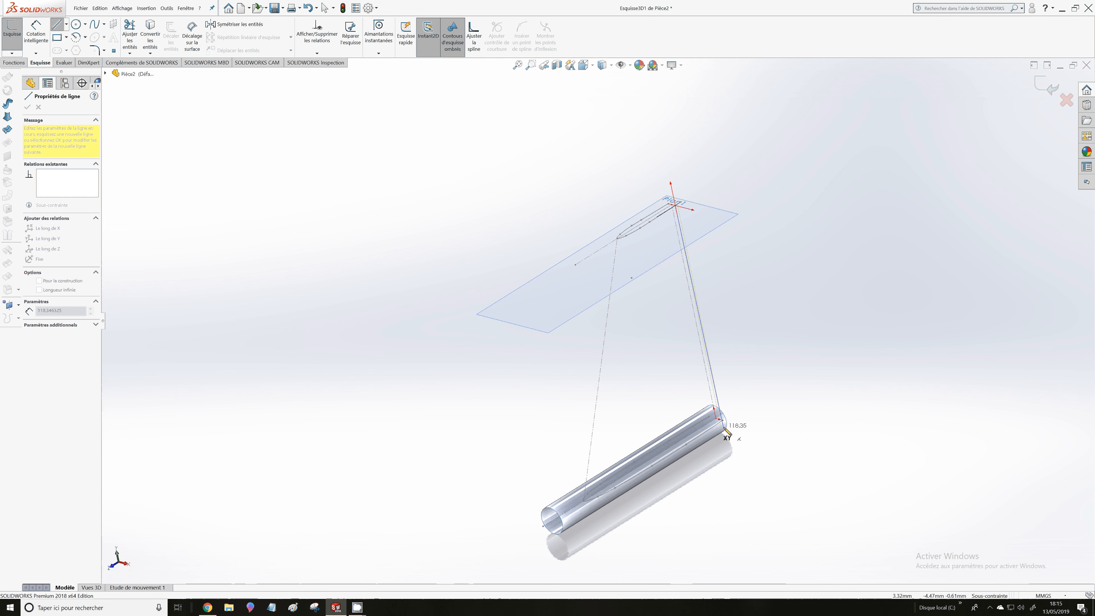
left_click(723, 419)
double_click(779, 403)
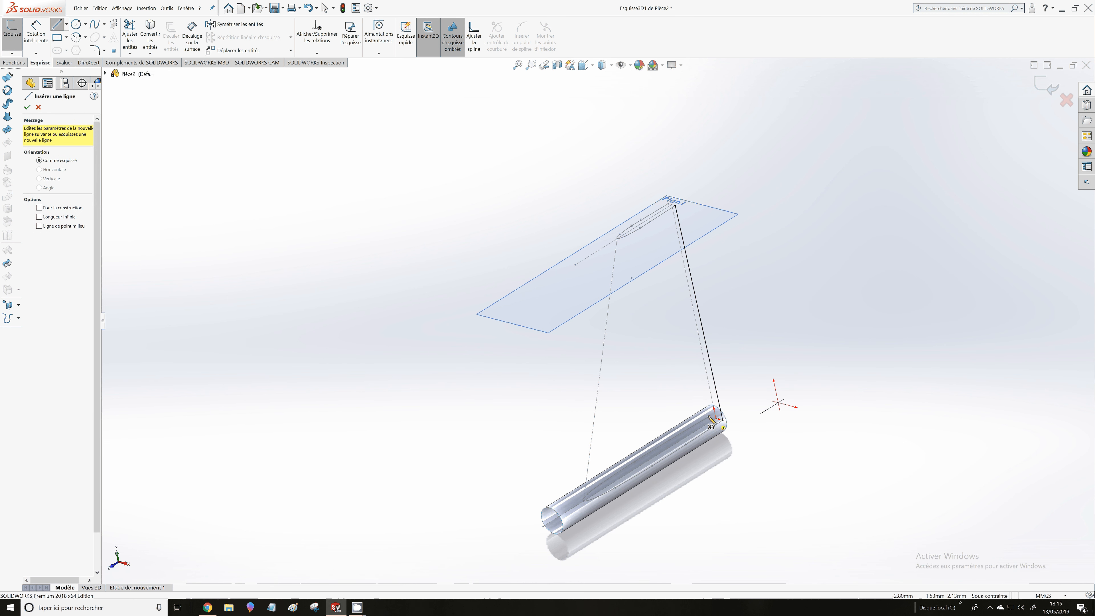
Draw a second line joining the open ends of the two profiles on the opposite side, and close the 3D sketch
left_click(710, 417)
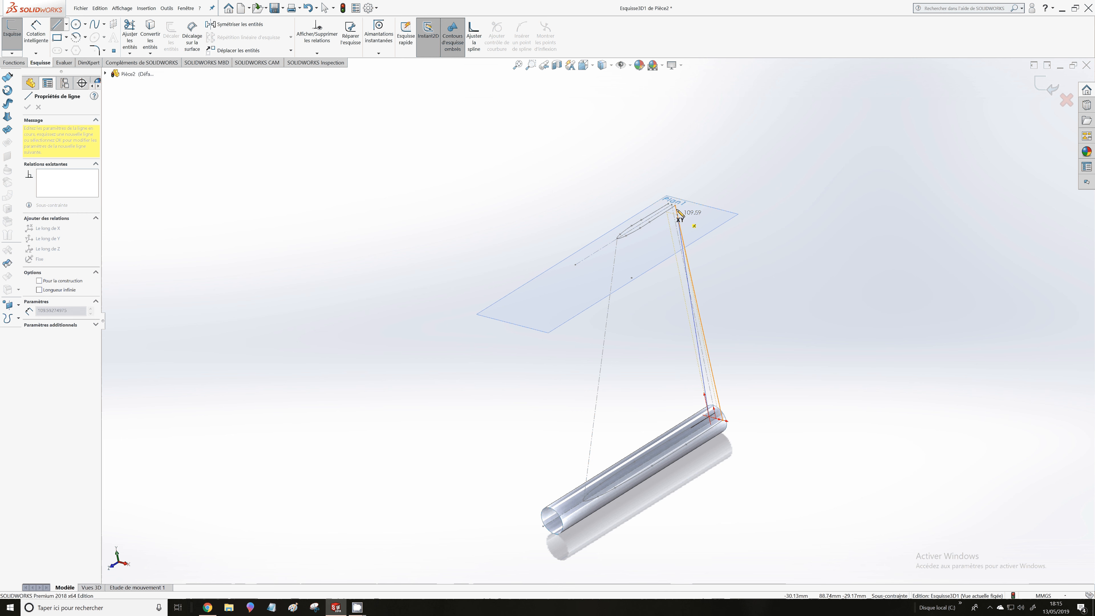
left_click(670, 205)
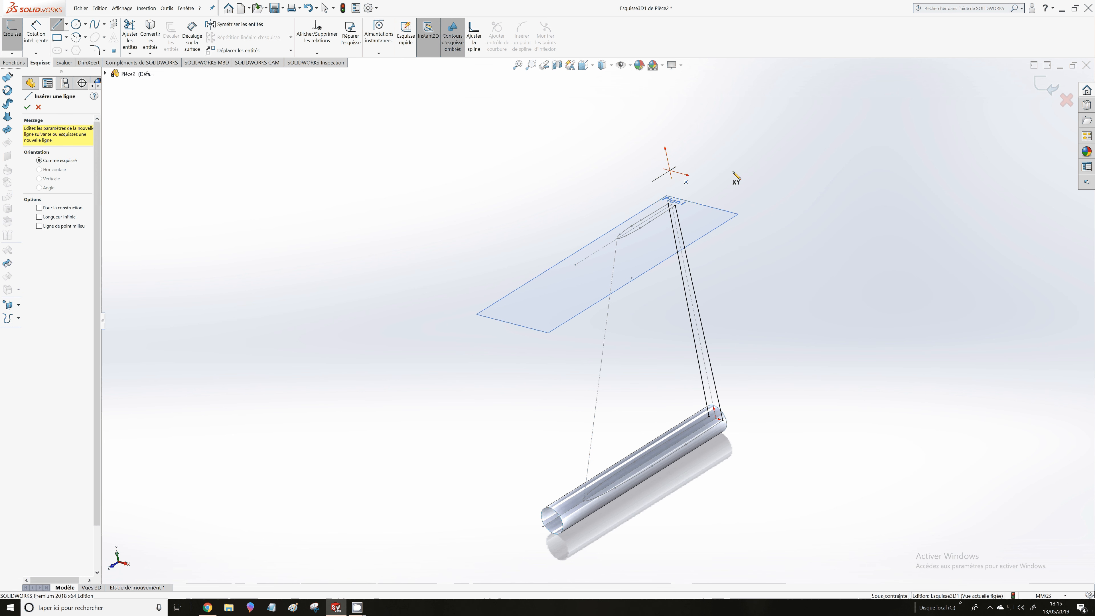
left_click(1049, 85)
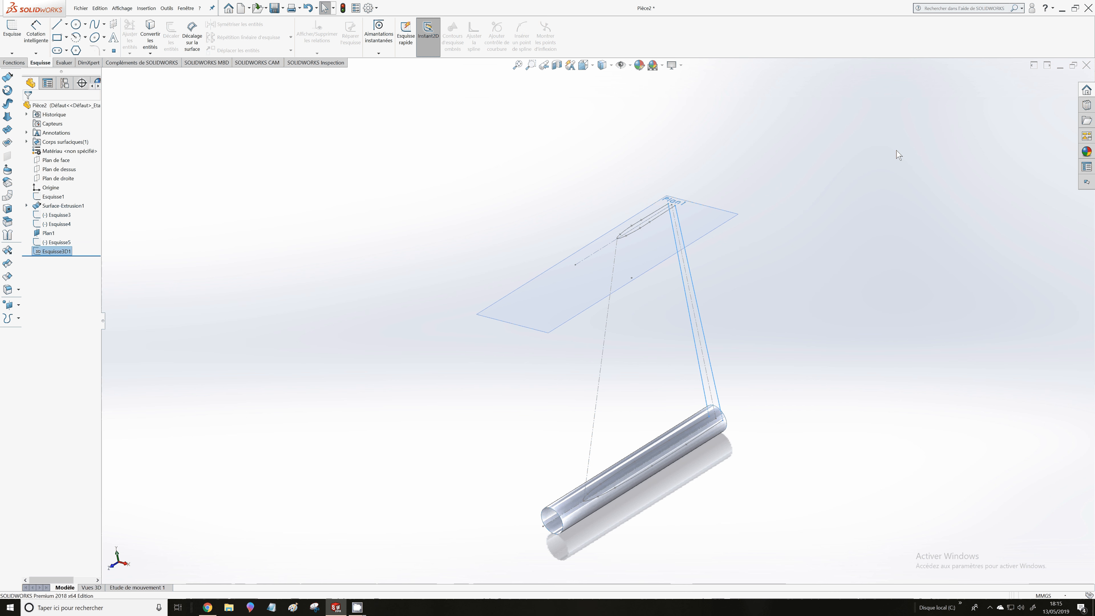
left_click(794, 512)
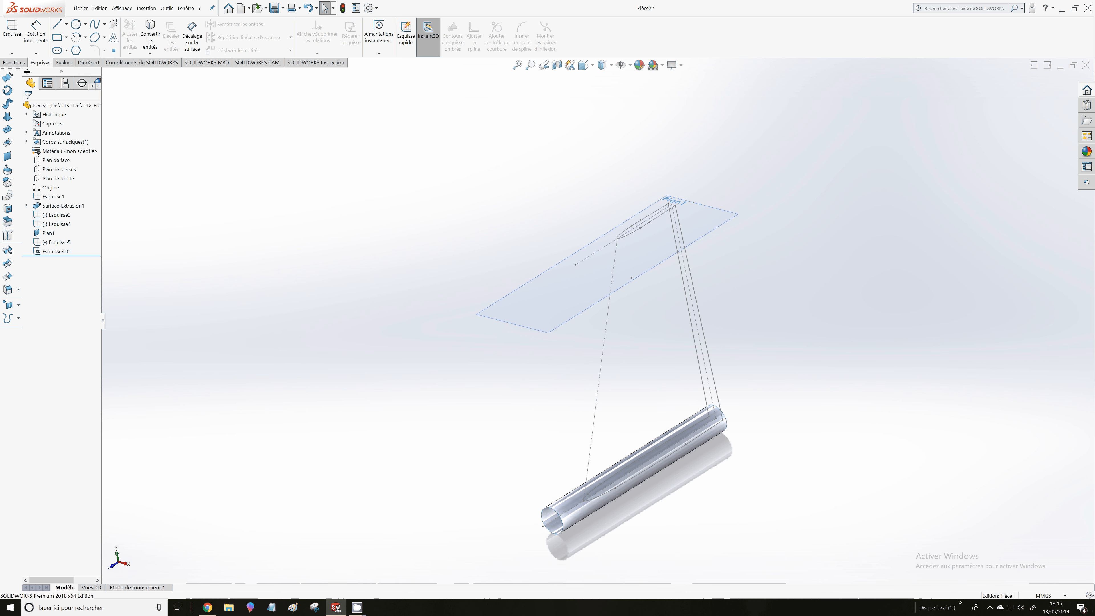
Start a lofted surface using the upper-plane spline sketch and the tube-level spline sketch as profiles
left_click(13, 63)
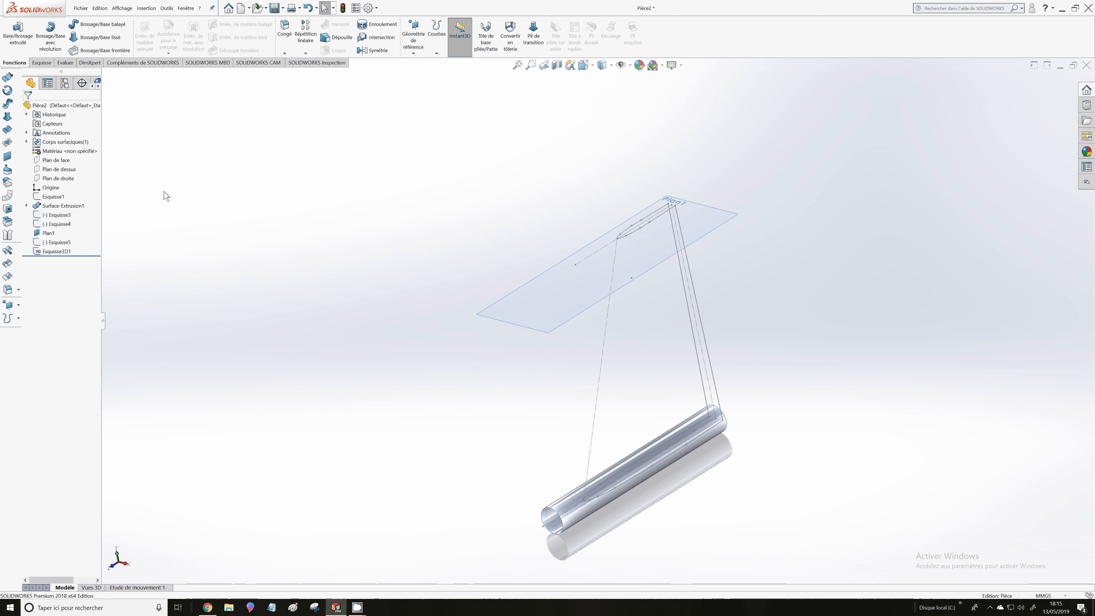
left_click(7, 116)
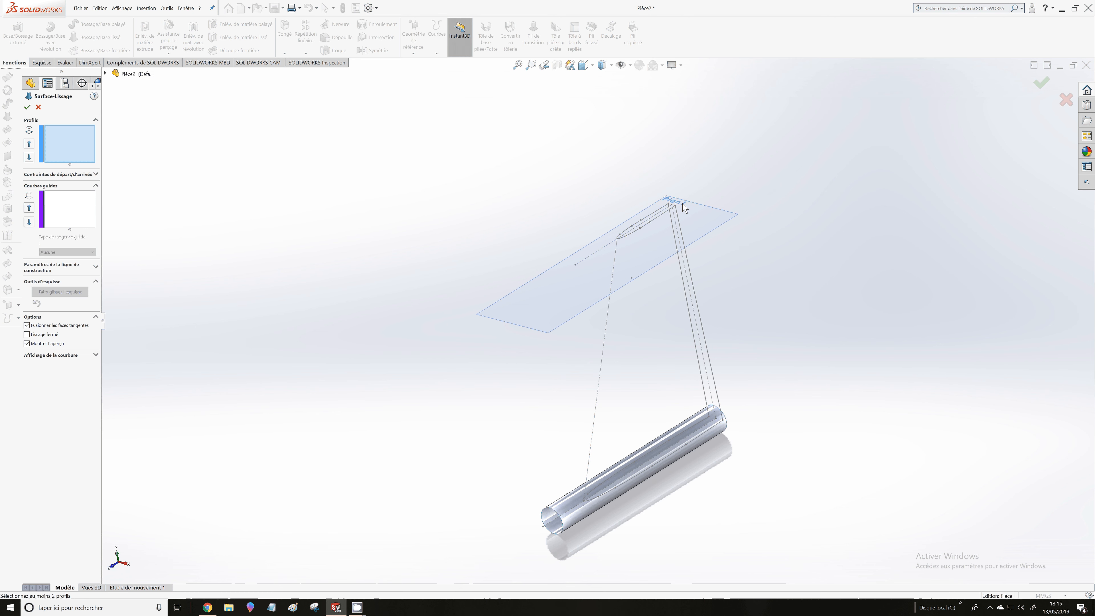
left_click(656, 222)
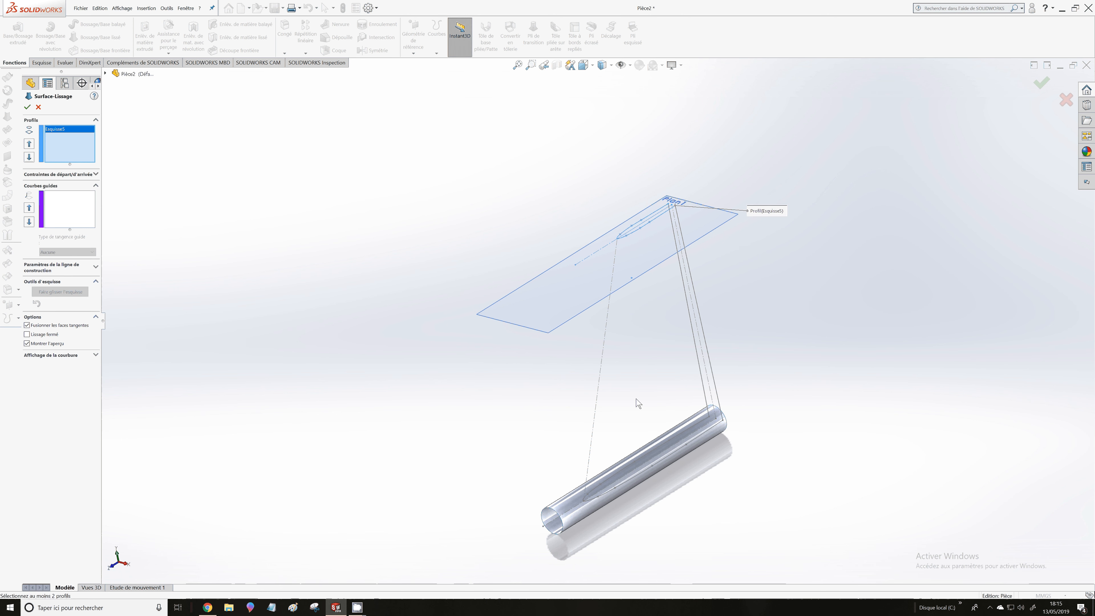
left_click(648, 467)
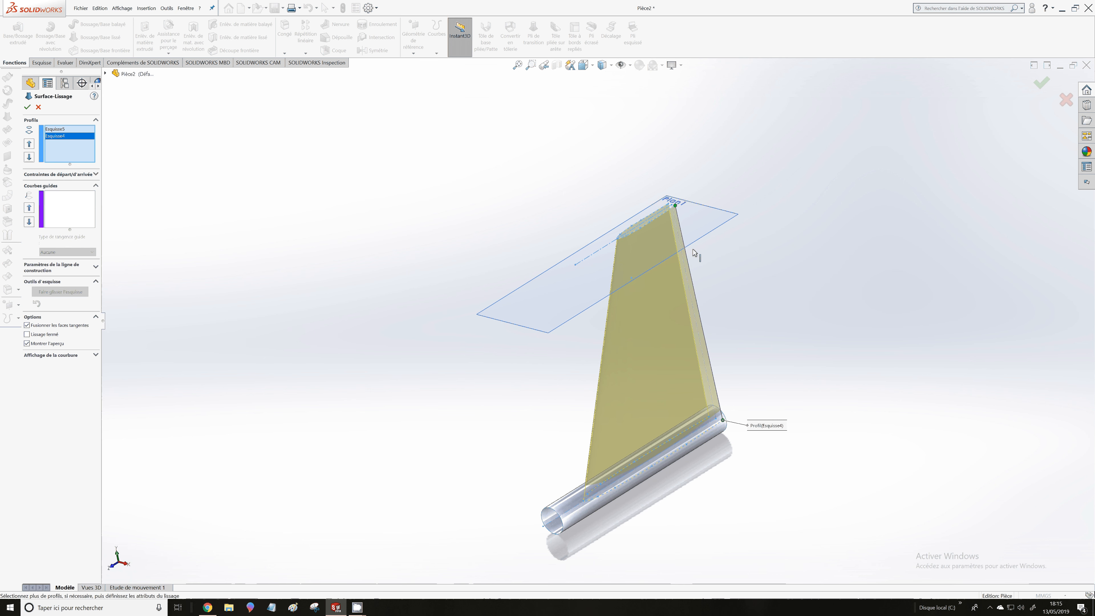
Add the two 3D sketch lines as separate open-loop guide curves and create the lofted surface
left_click(92, 219)
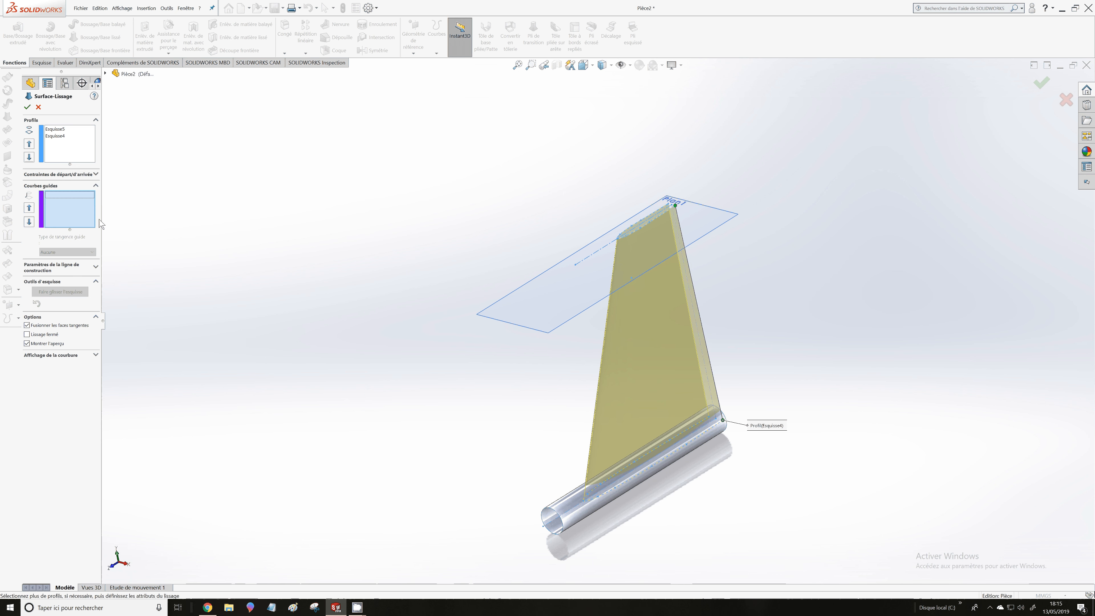
left_click(702, 318)
left_click(718, 289)
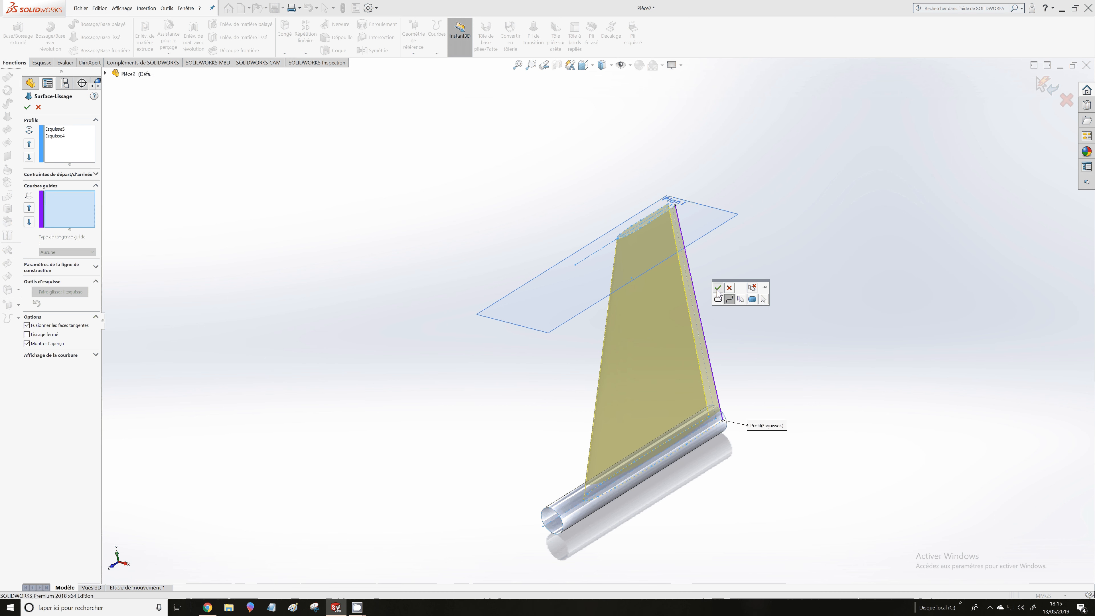
left_click(717, 288)
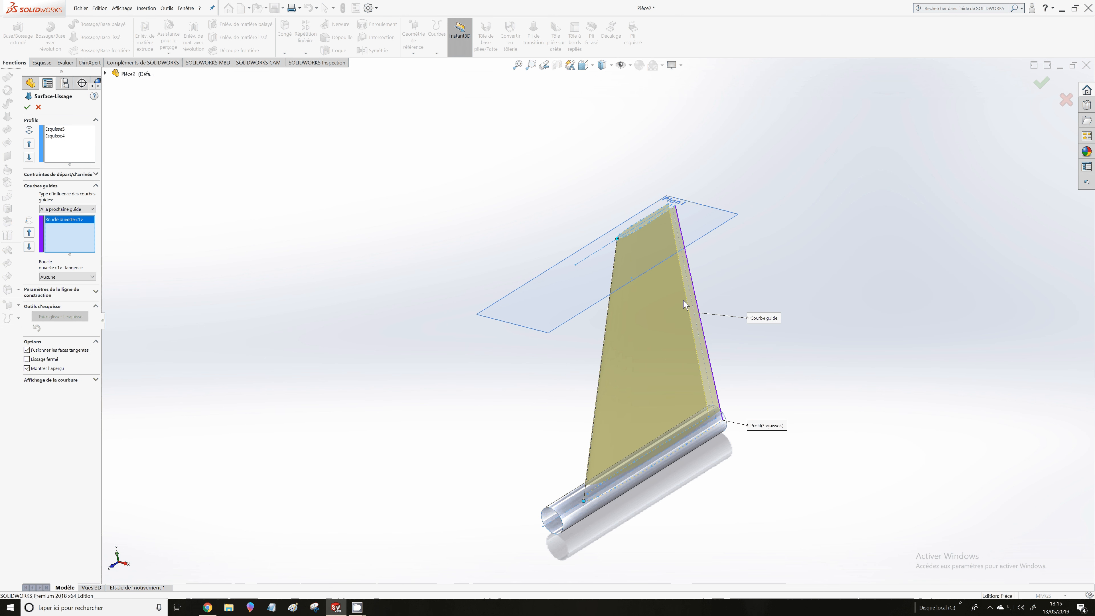
left_click(686, 298)
left_click(702, 268)
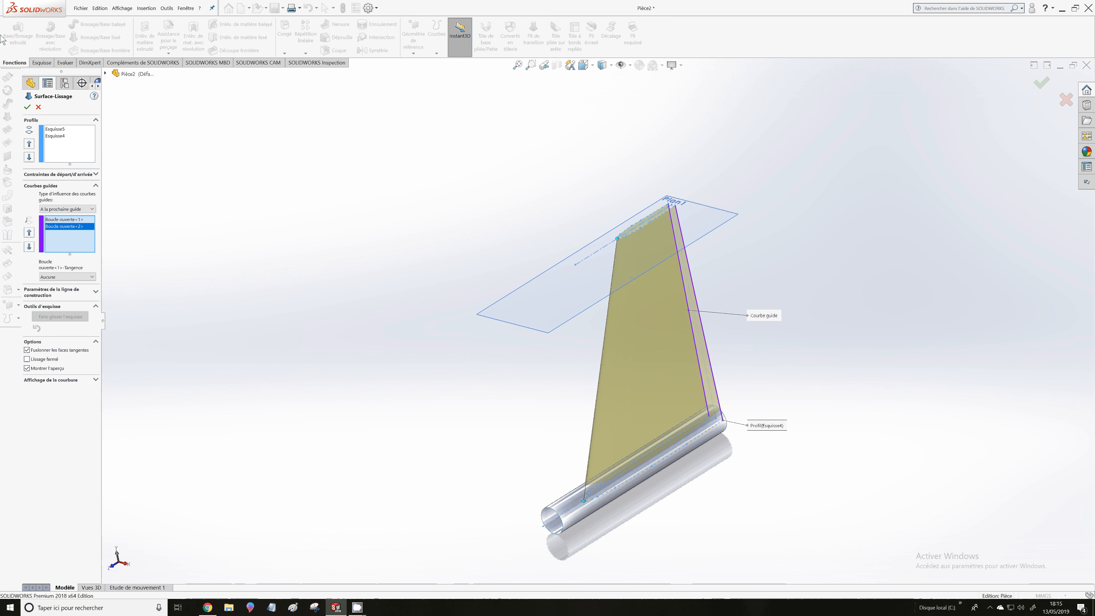
left_click(27, 107)
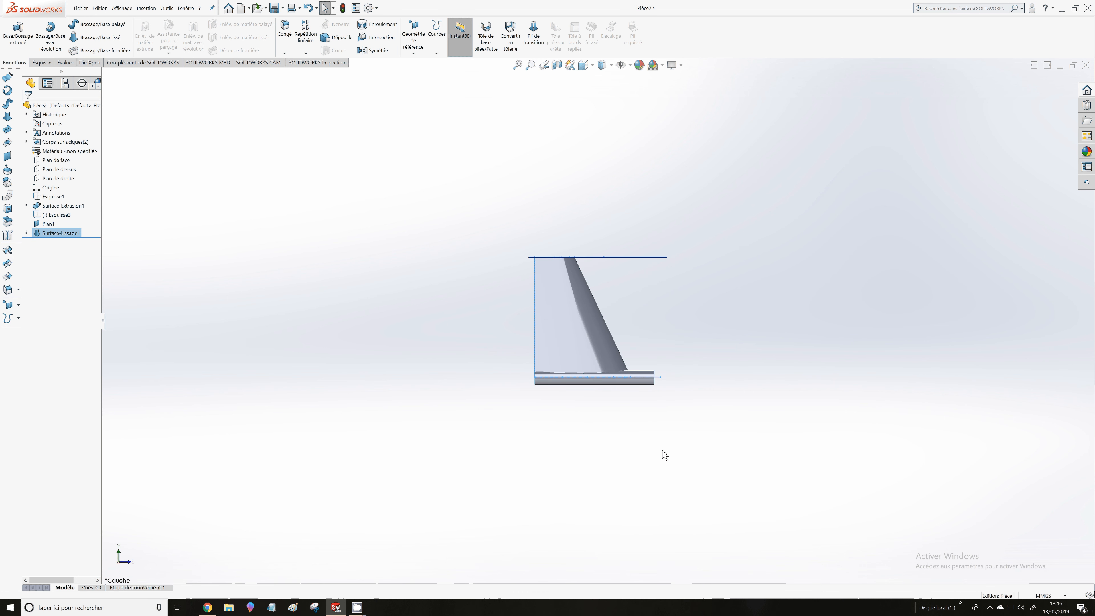
Trim the lofted fin surface using the extruded tube surface as trim tool, removing the fin portion inside the tube
scroll(664, 455, "down", 2)
middle_click_drag(608, 319, 539, 365)
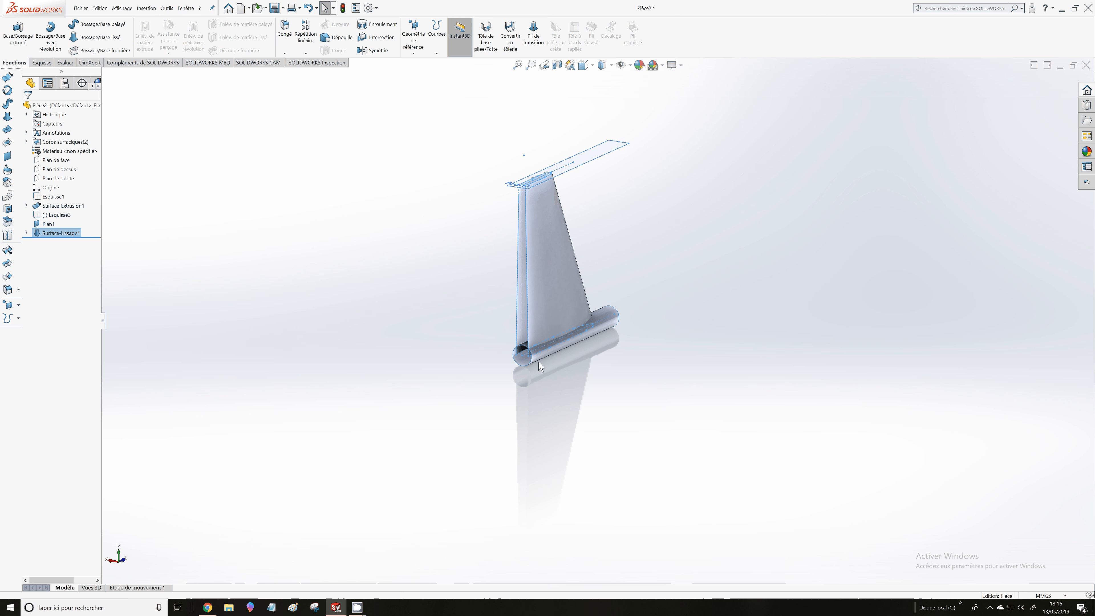
scroll(538, 362, "down", 5)
scroll(606, 263, "up", 3)
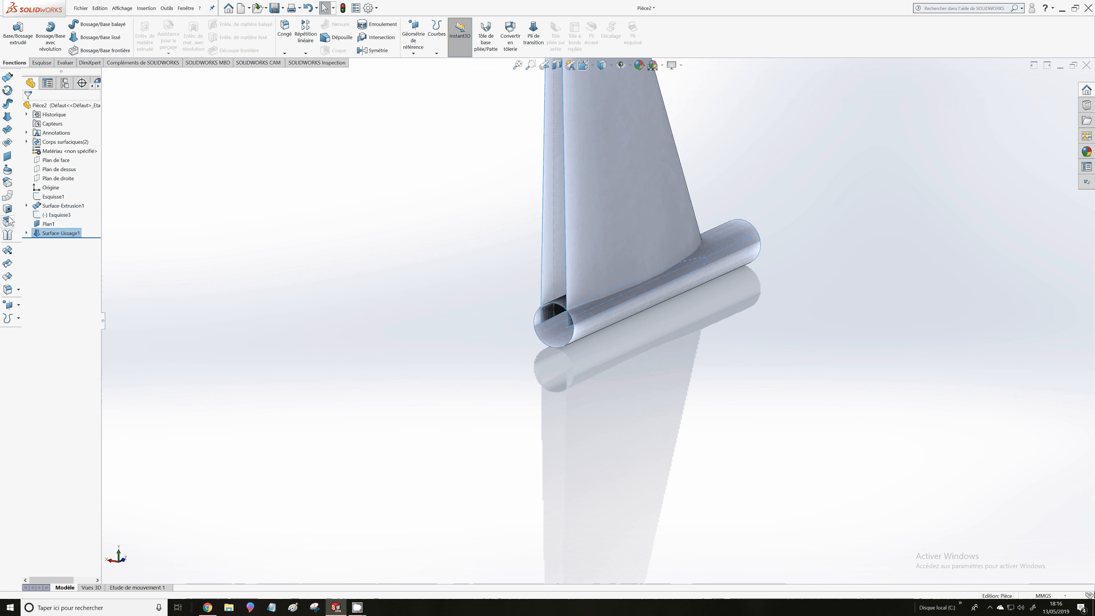
left_click(8, 251)
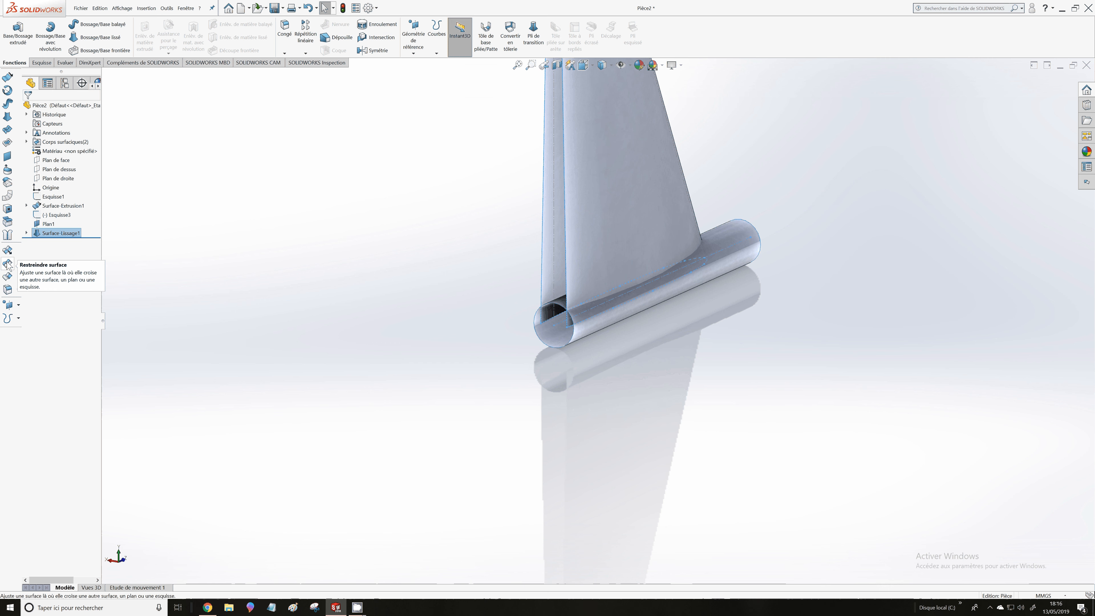
left_click(7, 264)
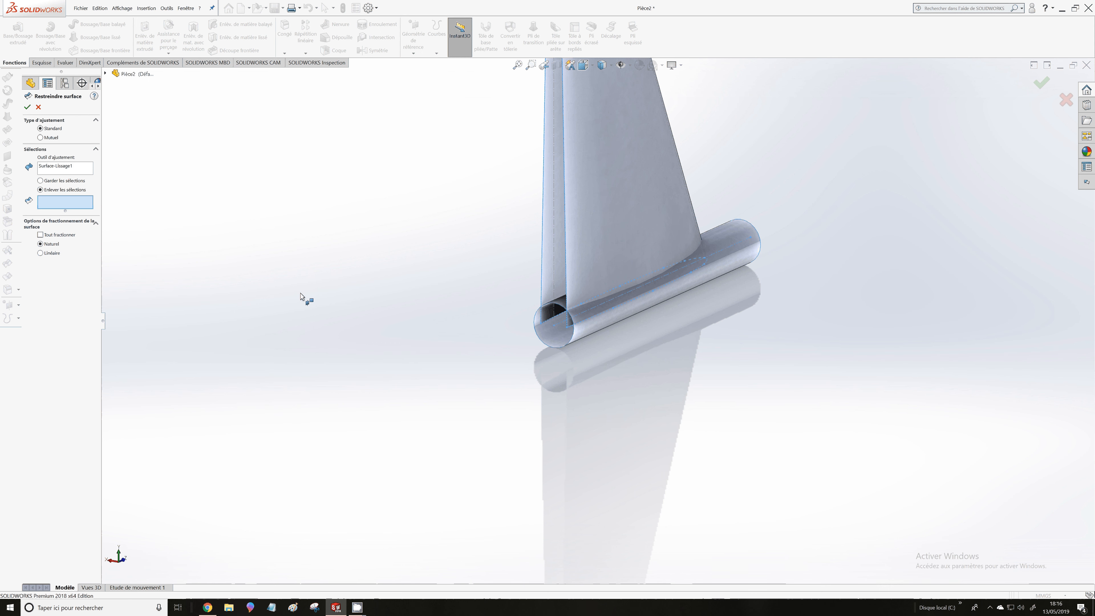
left_click(75, 167)
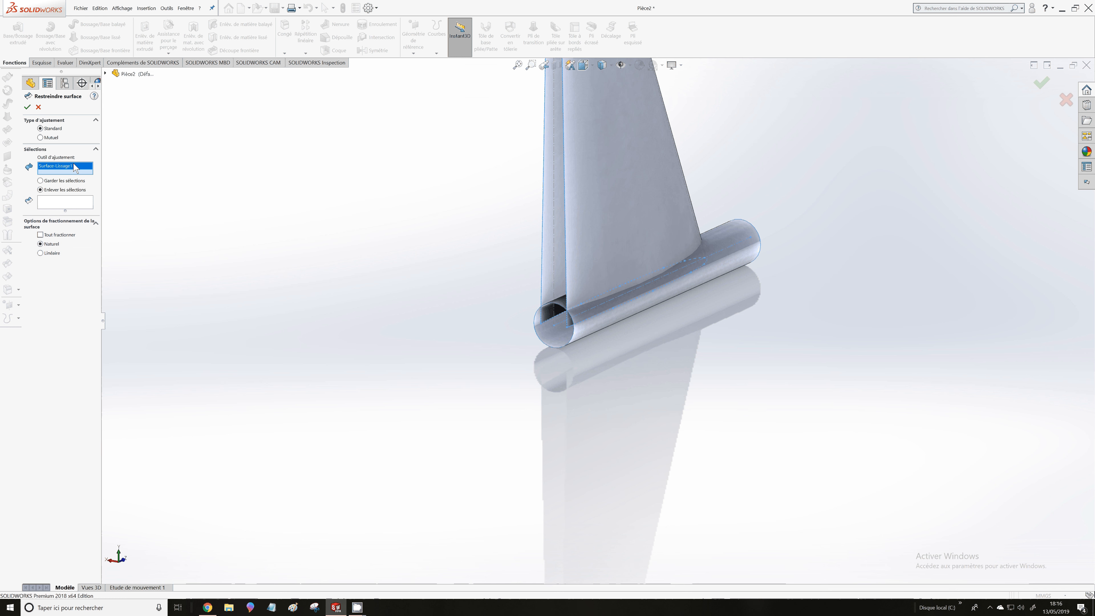
key("Delete")
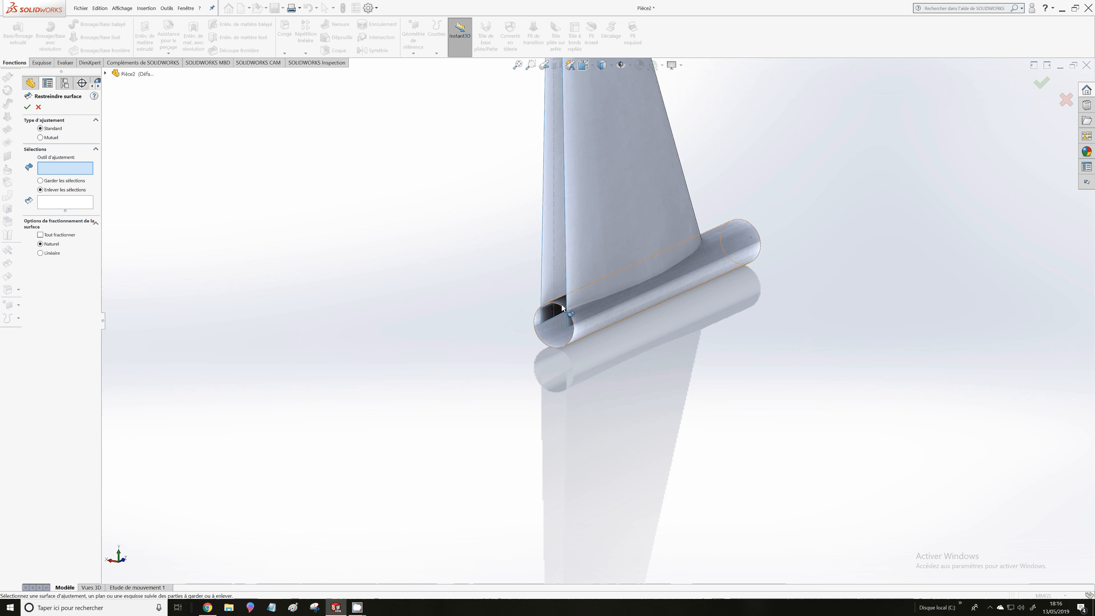
left_click(605, 310)
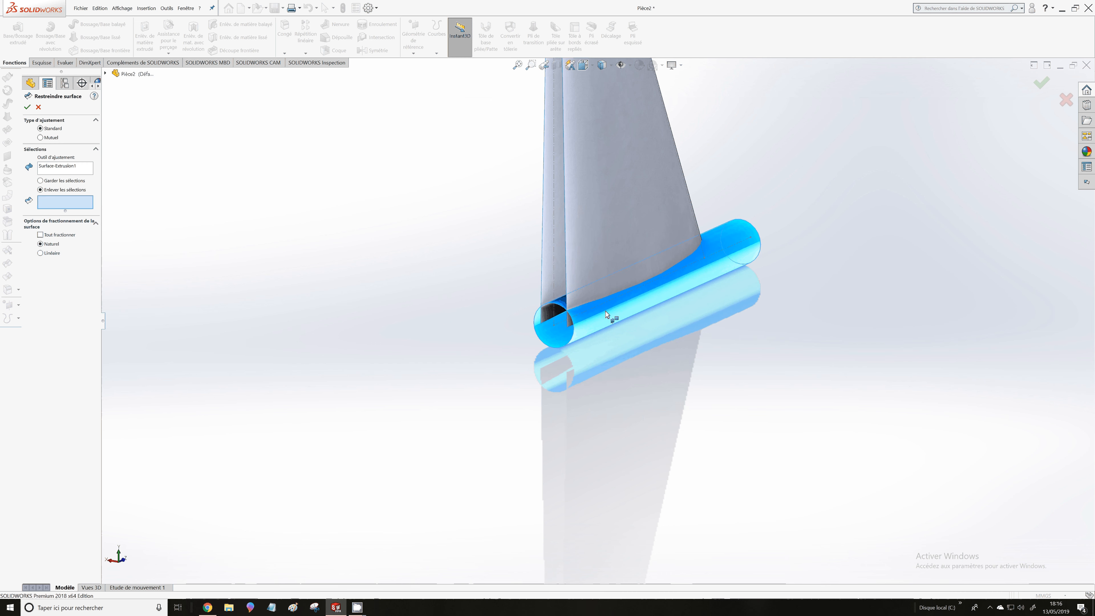
left_click(551, 317)
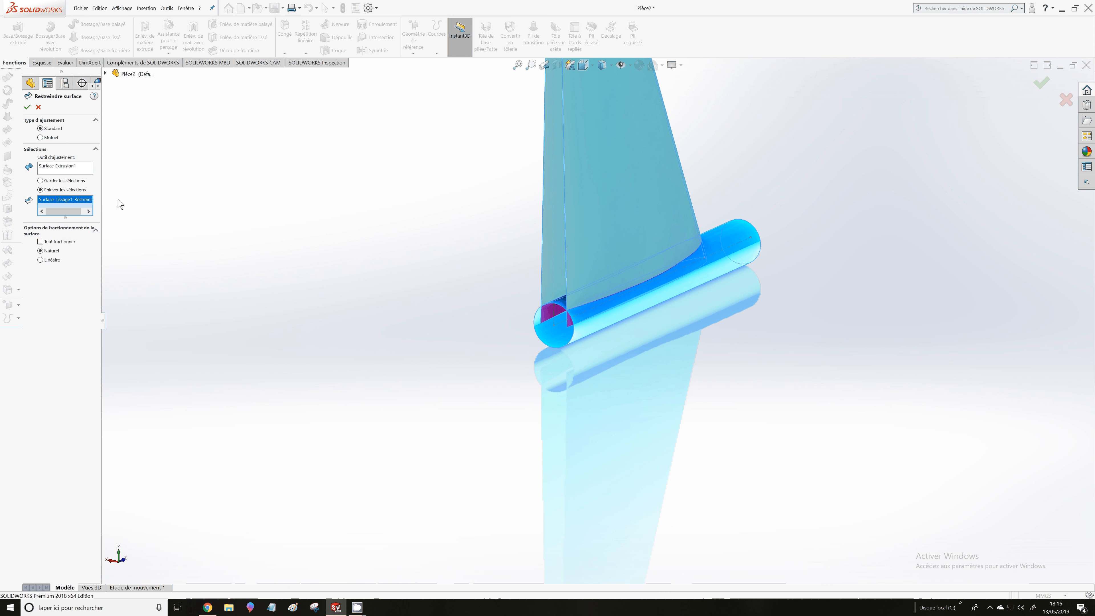
left_click(27, 107)
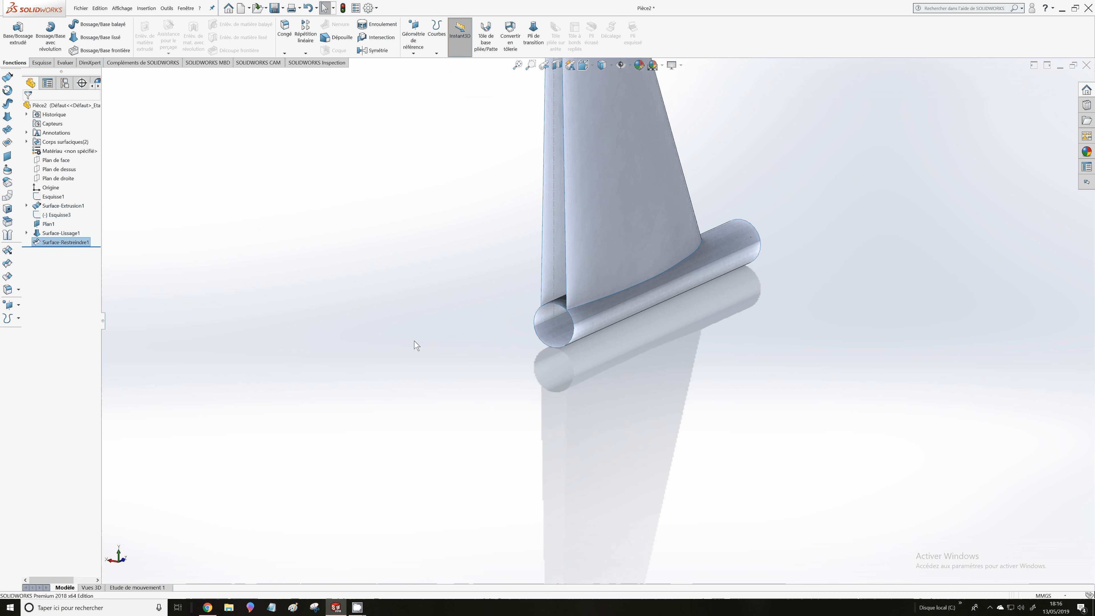
Trim the tube surface using the trimmed fin surface as tool, removing the tube patch enclosed by the fin
scroll(608, 295, "down", 3)
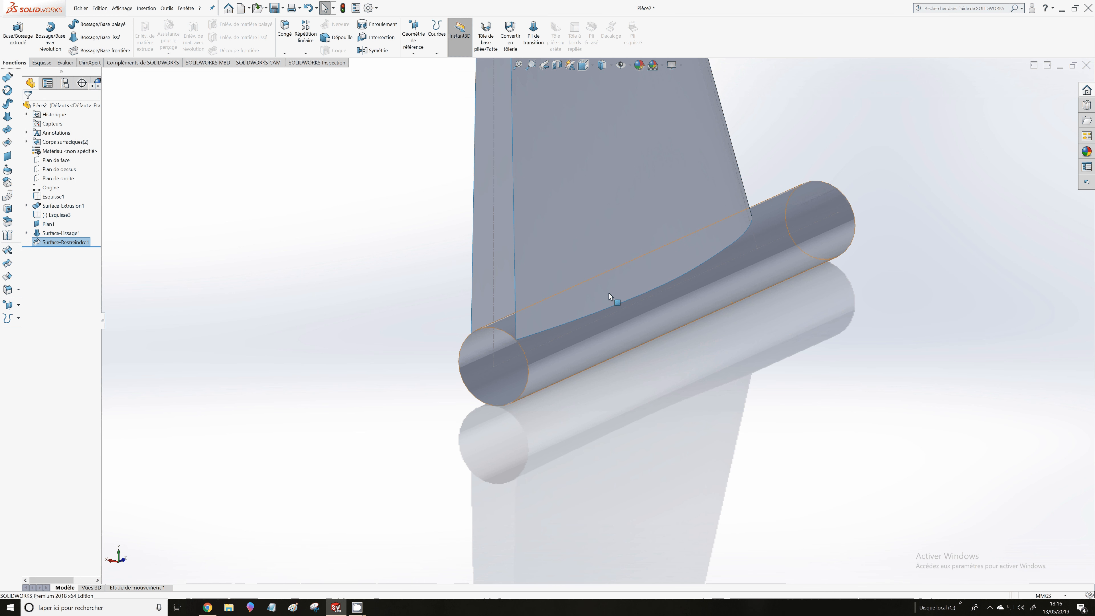
middle_click_drag(608, 293, 100, 199)
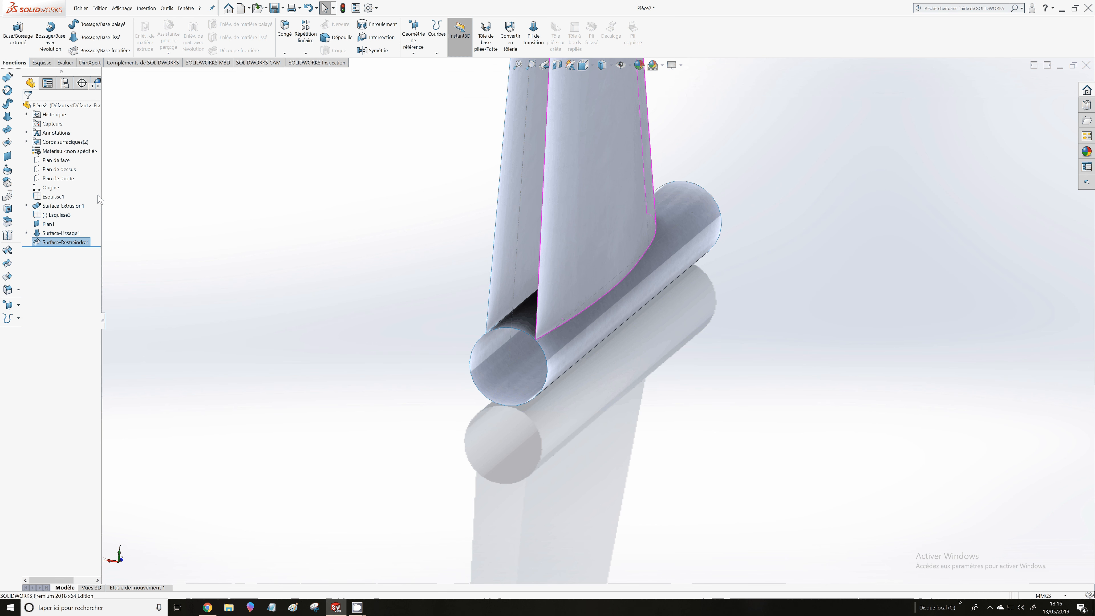
left_click(8, 263)
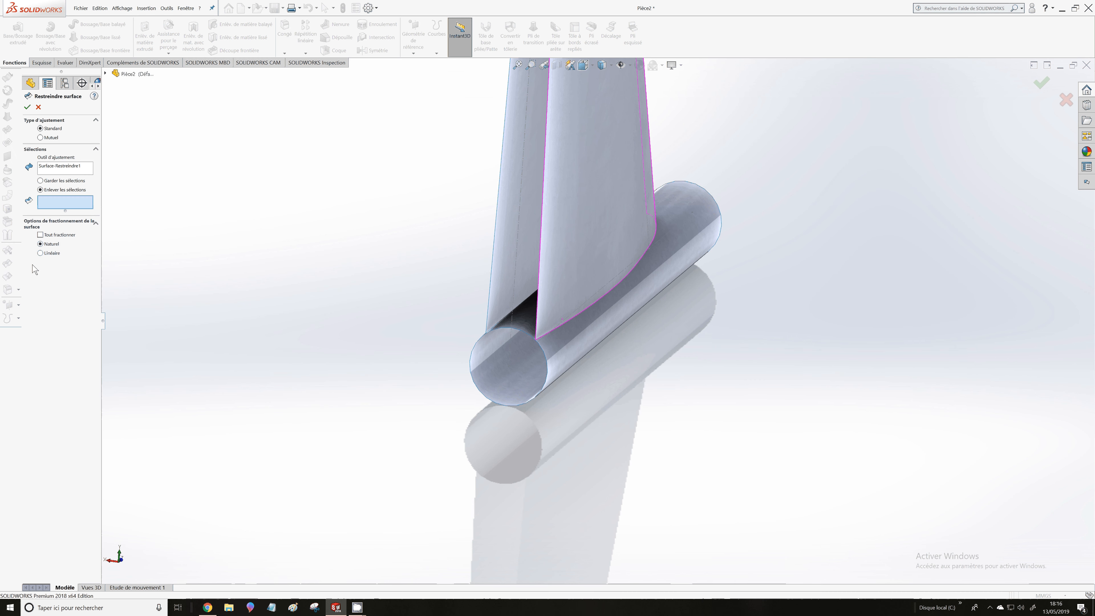
left_click(70, 172)
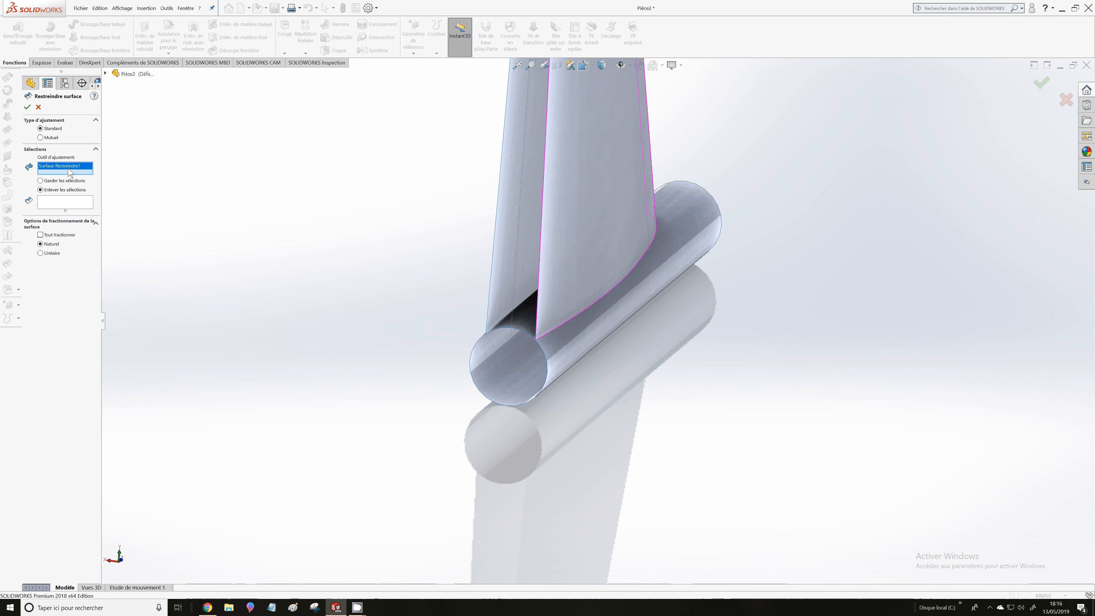
key("Delete")
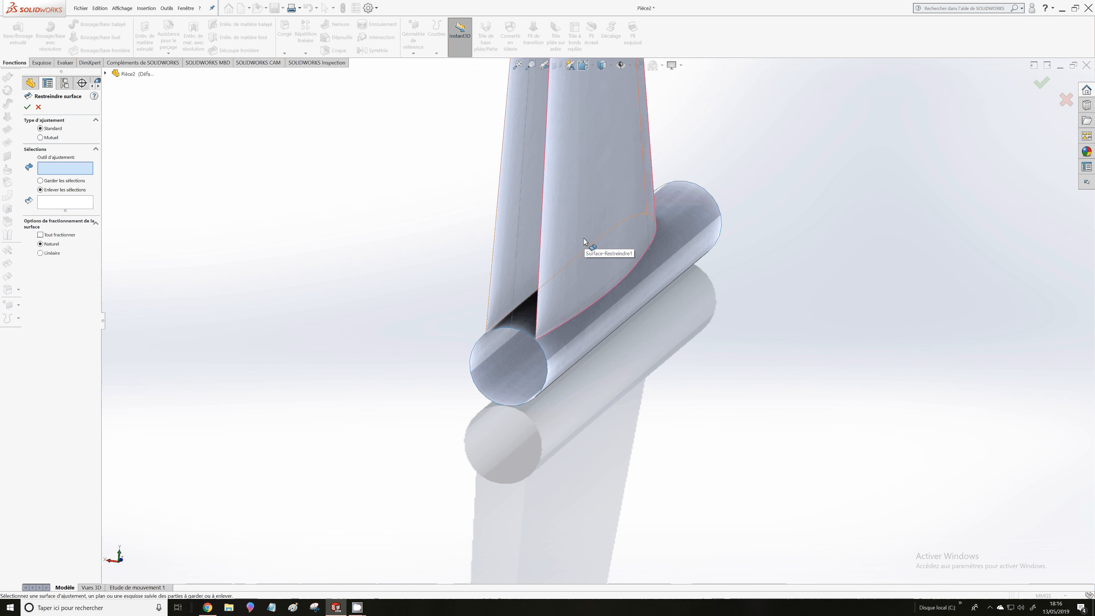
left_click(585, 273)
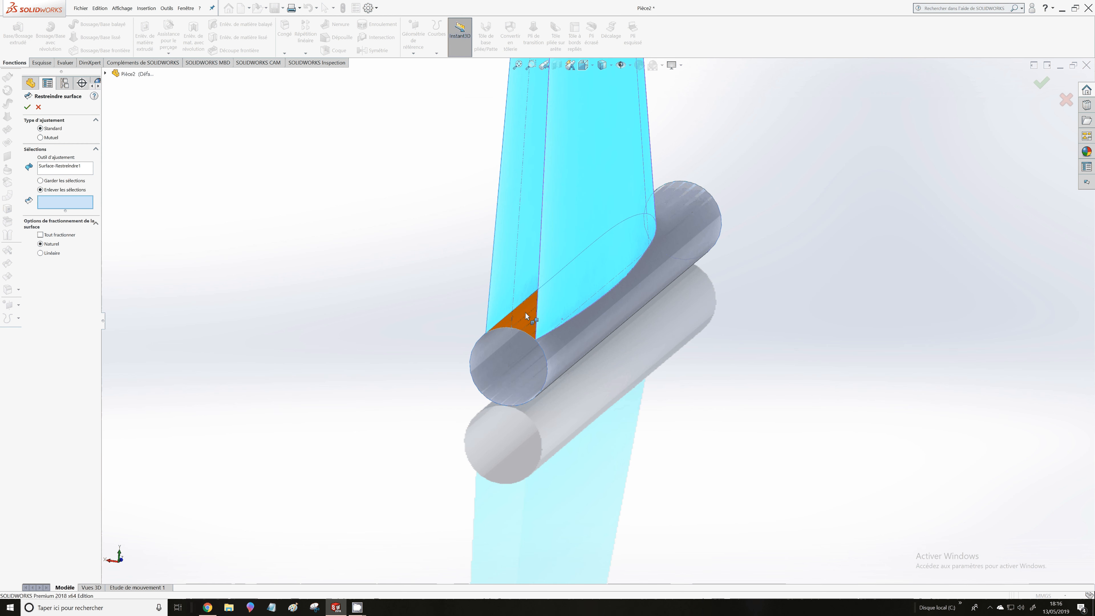
left_click(526, 316)
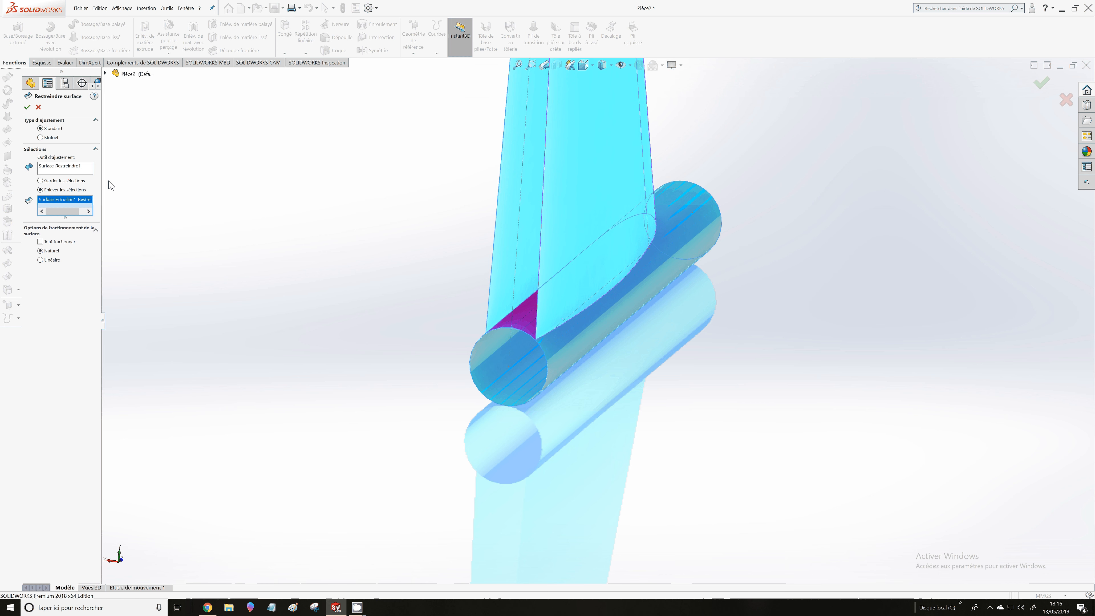
key("Return")
Knit the trimmed fin and trimmed tube surfaces into one surface body, replacing the preselected entry
scroll(595, 319, "up", 5)
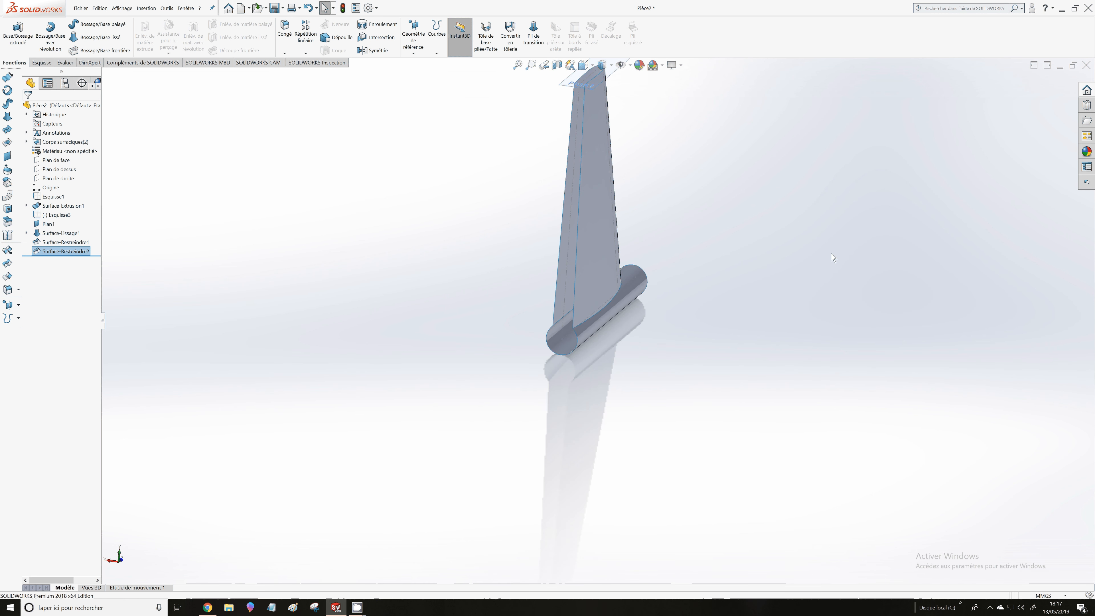
middle_click_drag(833, 257, 691, 338)
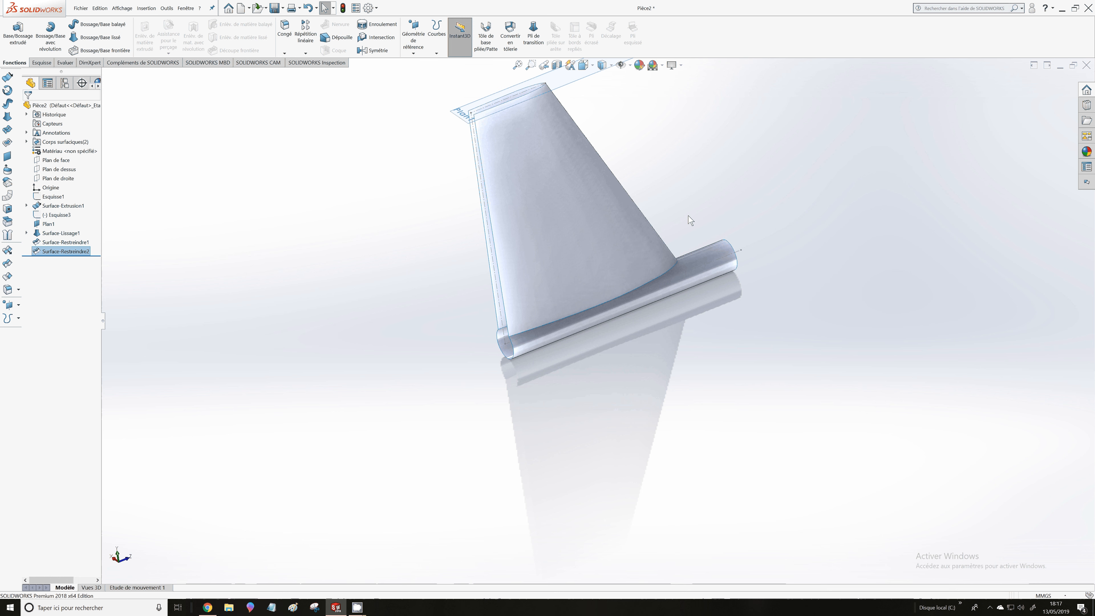
left_click(7, 235)
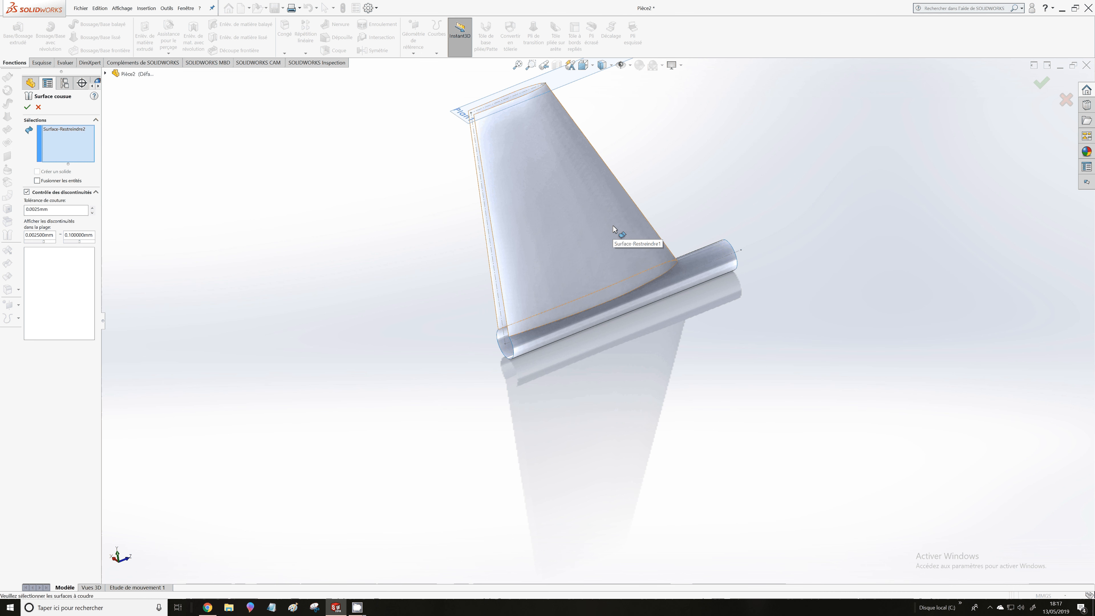
left_click(88, 131)
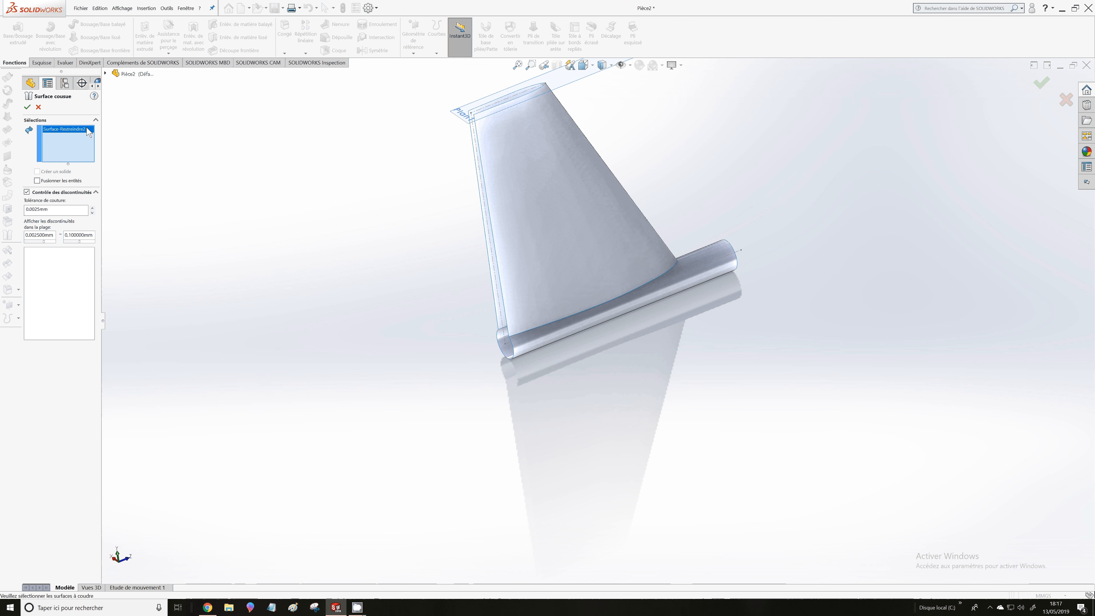
key("Delete")
left_click(687, 253)
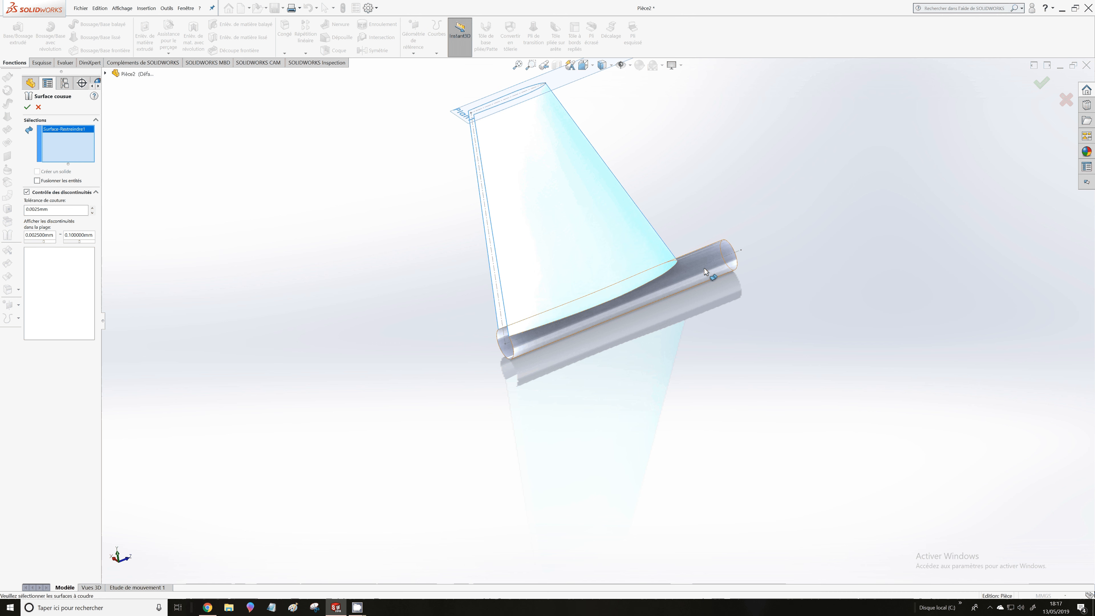
left_click(704, 267)
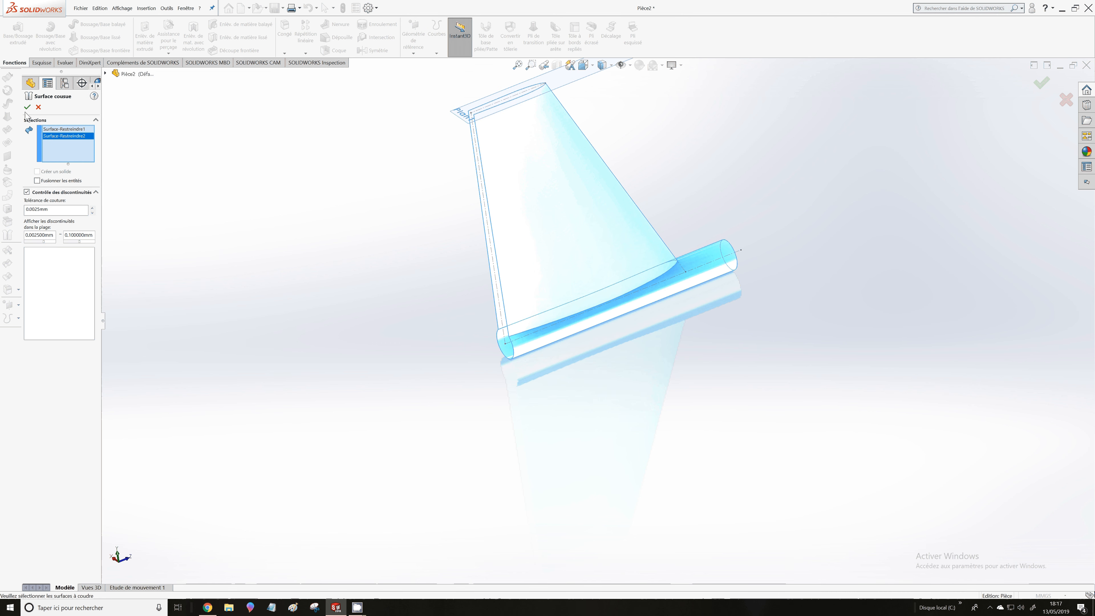
left_click(27, 107)
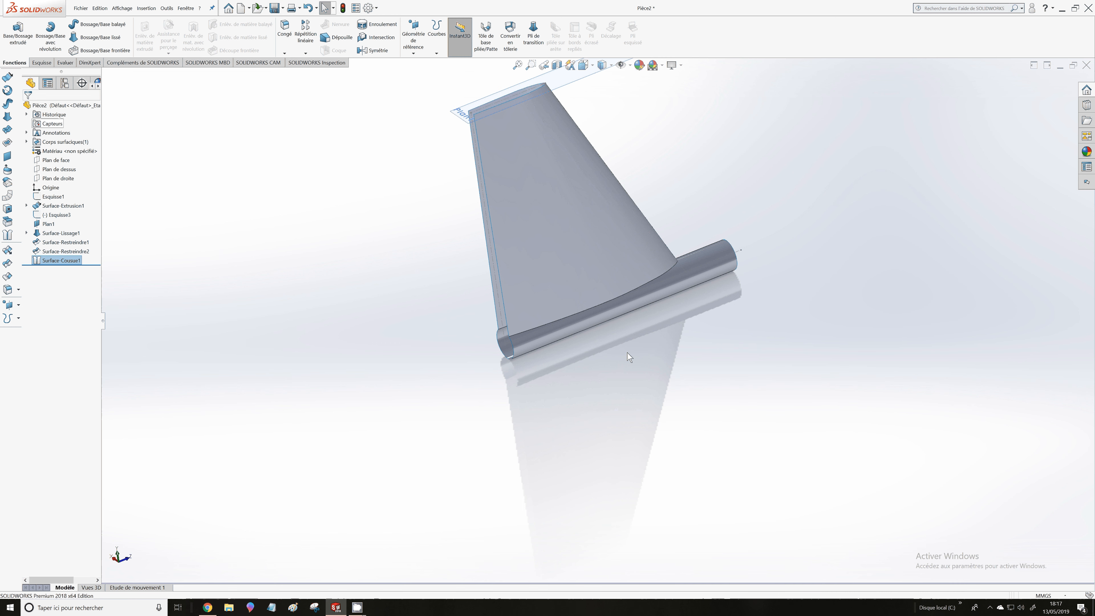
Fillet the intersection edge between the fin and the tube with a symmetric 6 mm radius
left_click(612, 302)
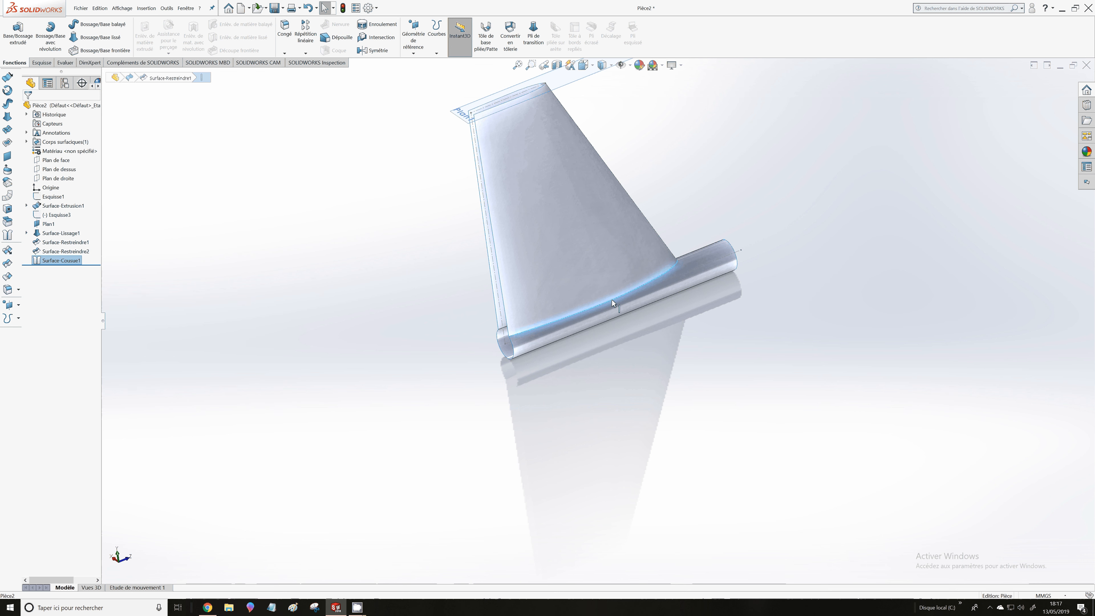
left_click(612, 300)
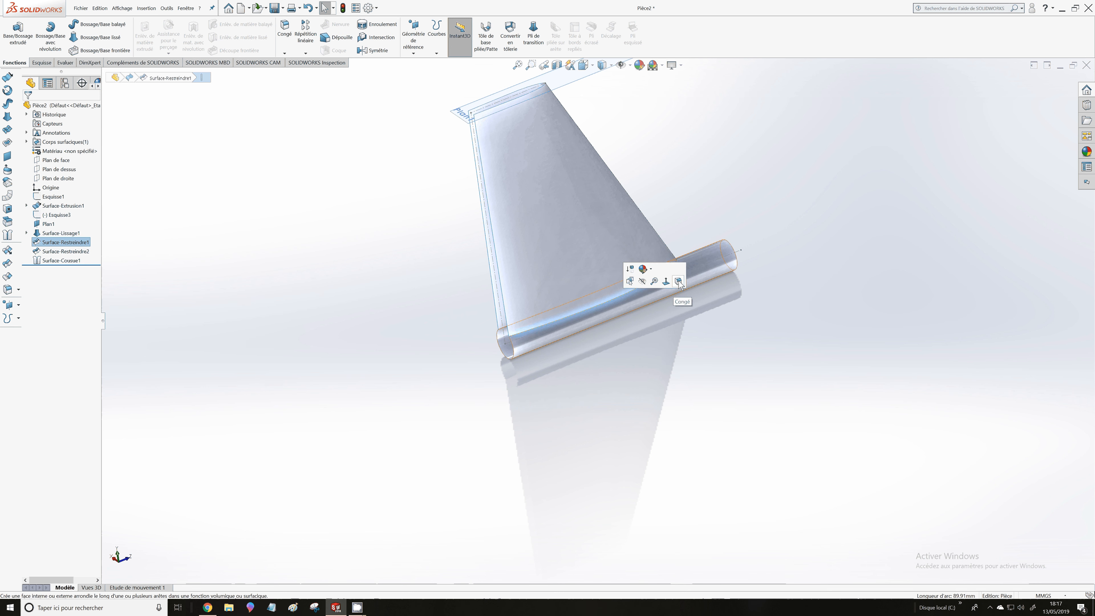
left_click(678, 281)
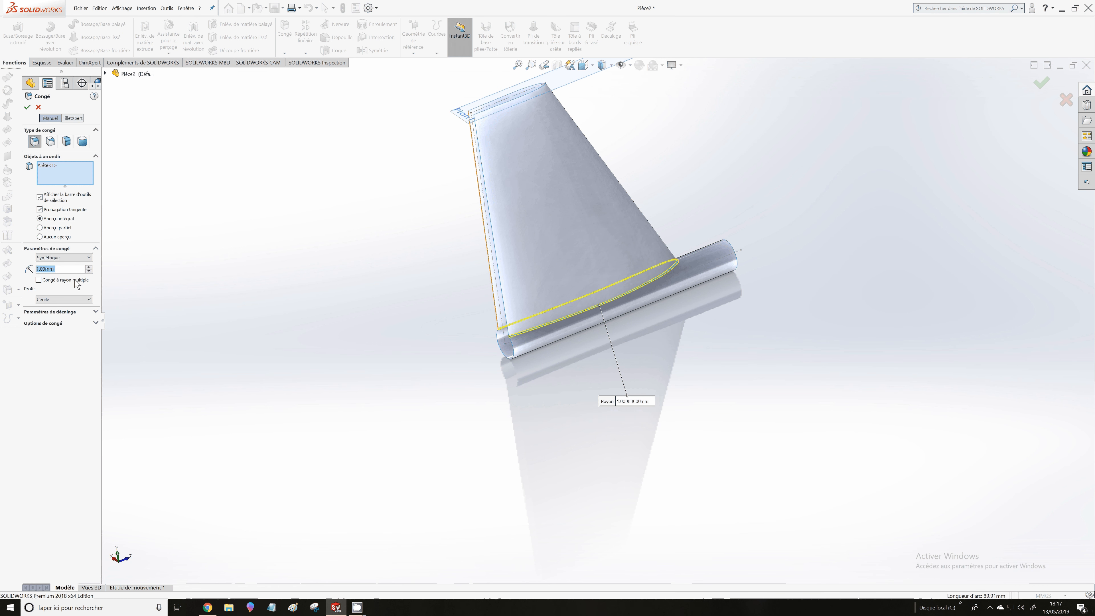
left_click(88, 267)
left_click(89, 266)
left_click(89, 267)
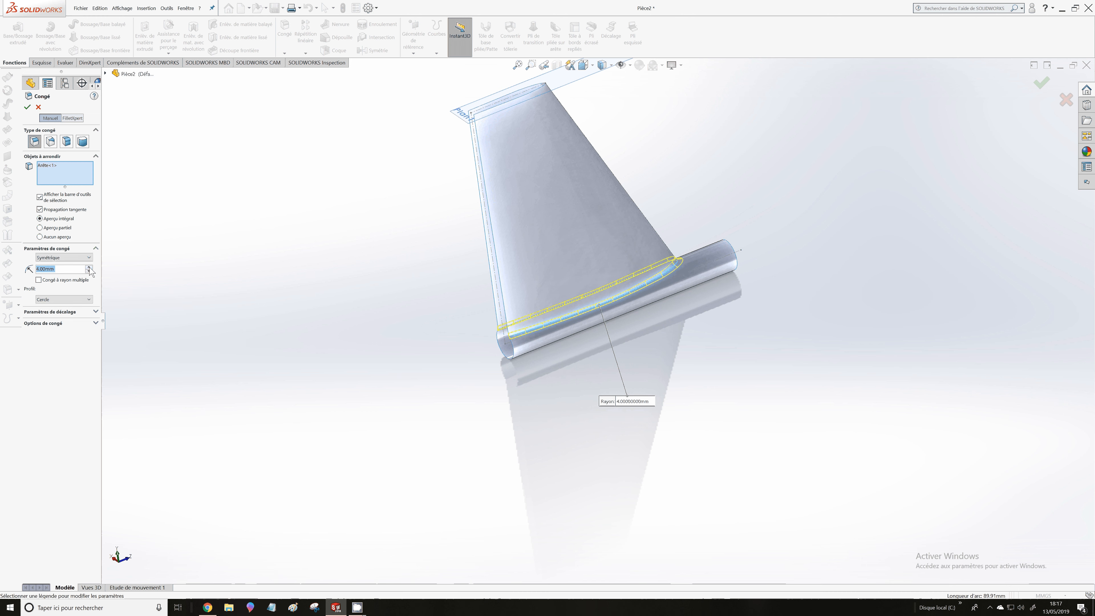
left_click(89, 266)
left_click(89, 267)
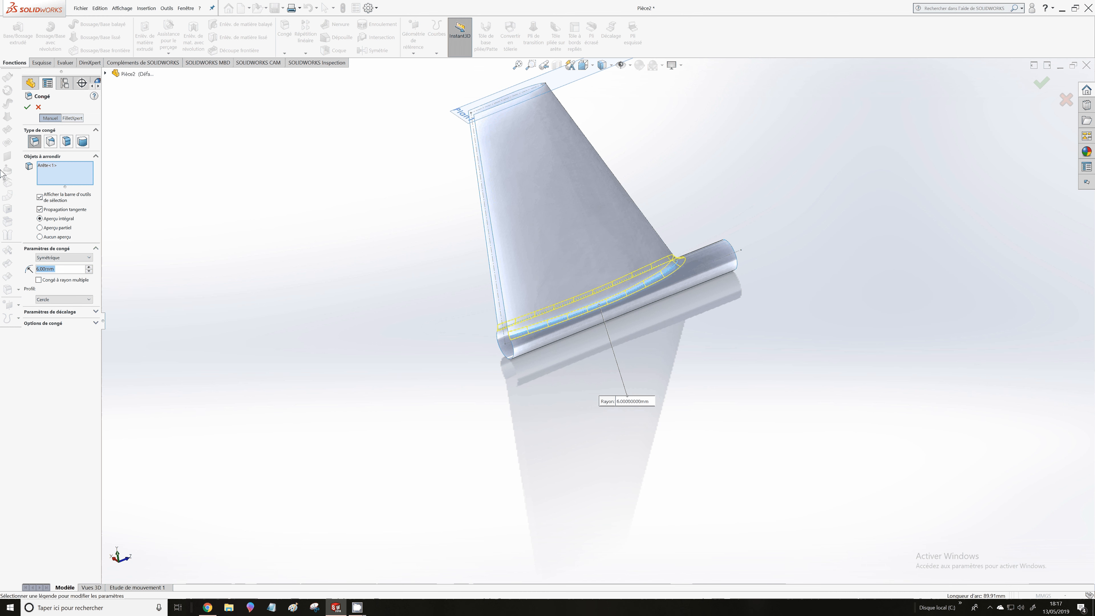
key("Return")
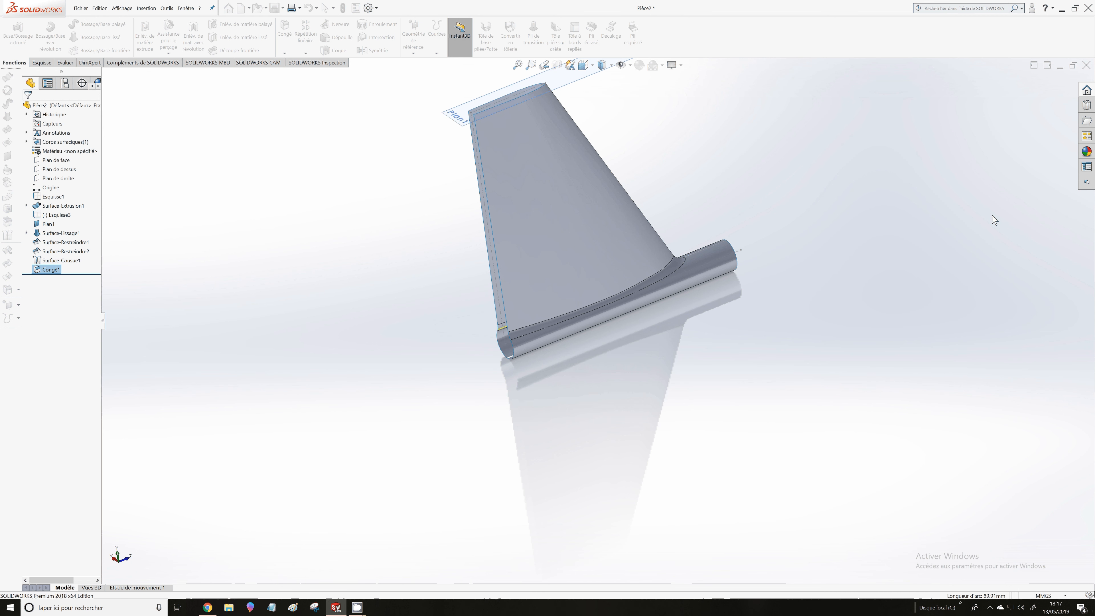
Examine the fillet around the fin's base from both sides and orient the model to the Right view
scroll(921, 262, "down", 1)
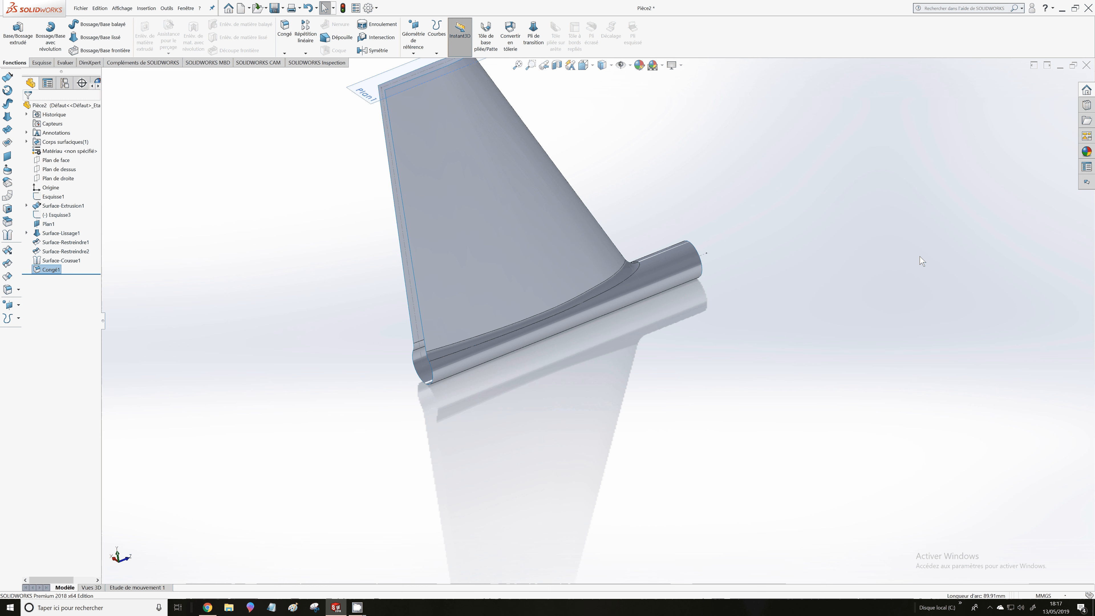
middle_click_drag(922, 262, 976, 307)
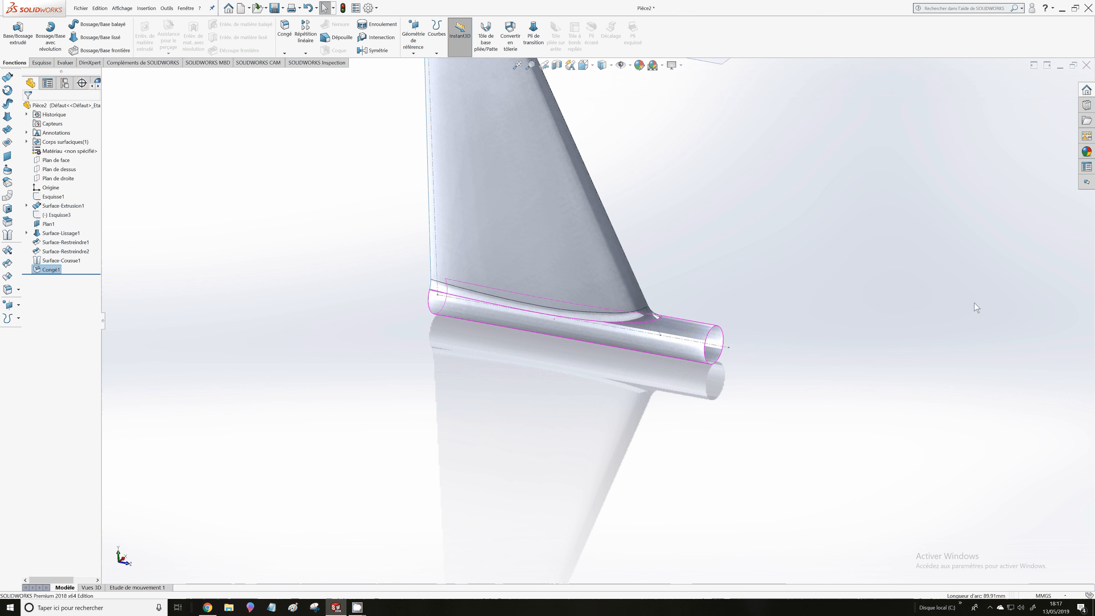
scroll(893, 265, "up", 2)
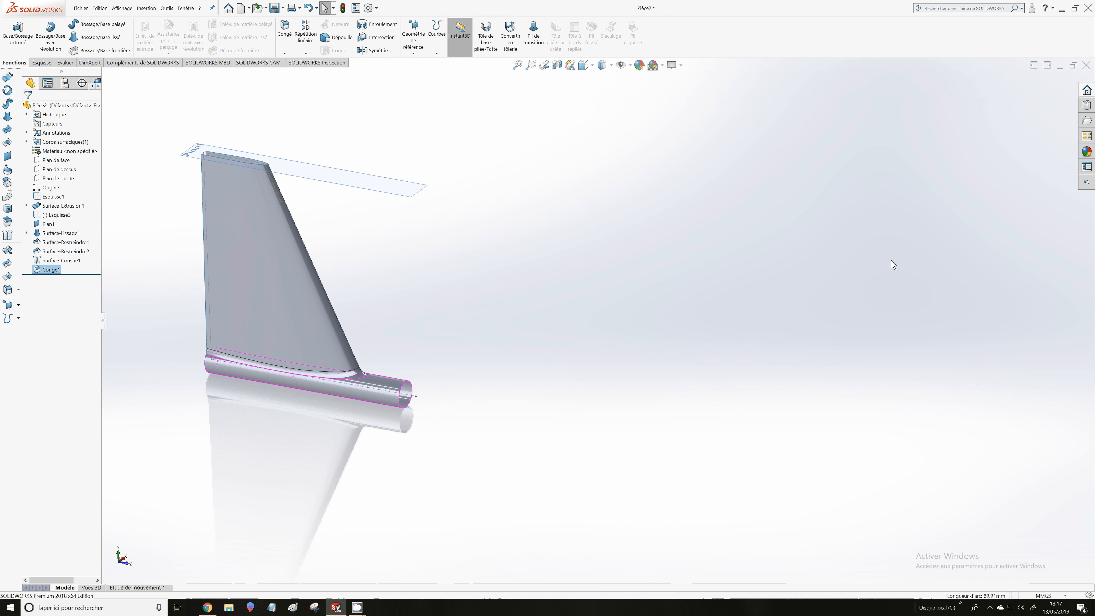
middle_click_drag(894, 265, 385, 448)
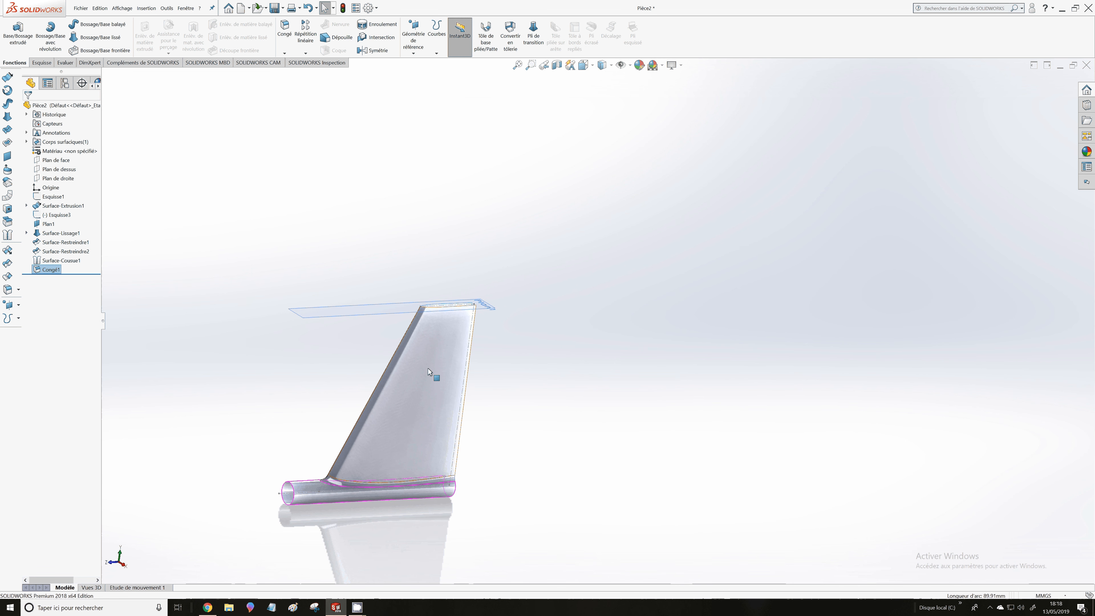
left_click(580, 66)
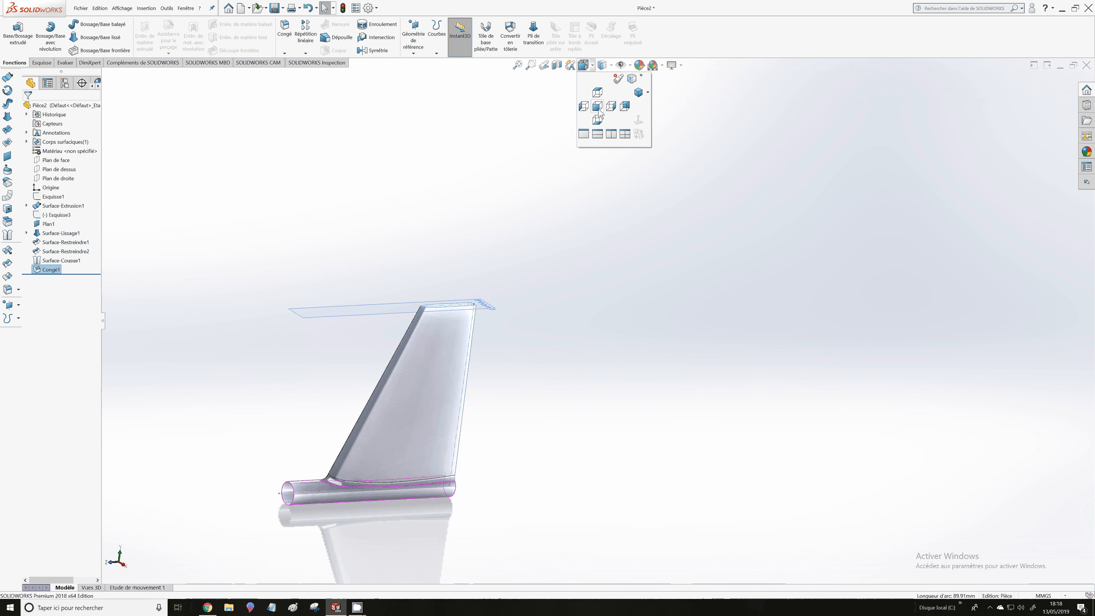
left_click(612, 107)
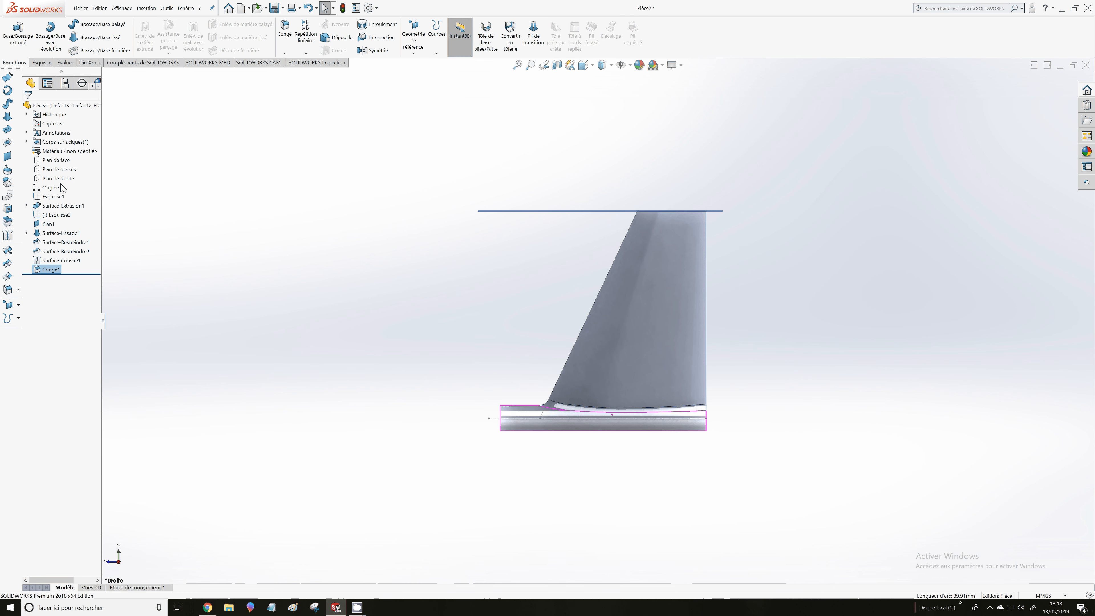
Sketch a horizontal construction line about 71 mm long on the Right plane, from the fin's straight trailing edge towards its slanted leading edge
left_click(59, 180)
left_click(64, 168)
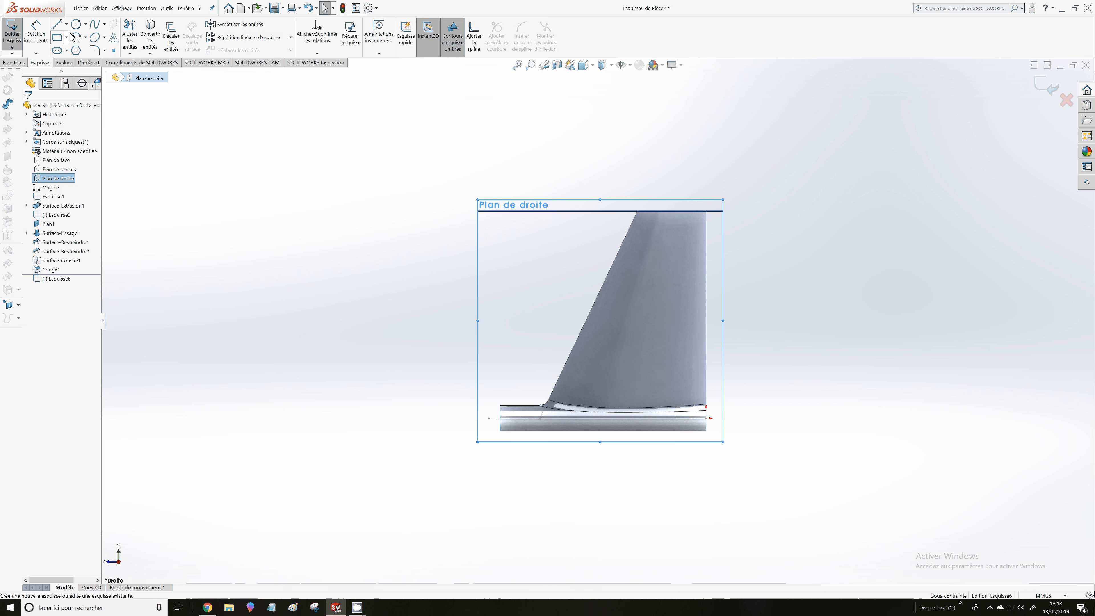
left_click(66, 24)
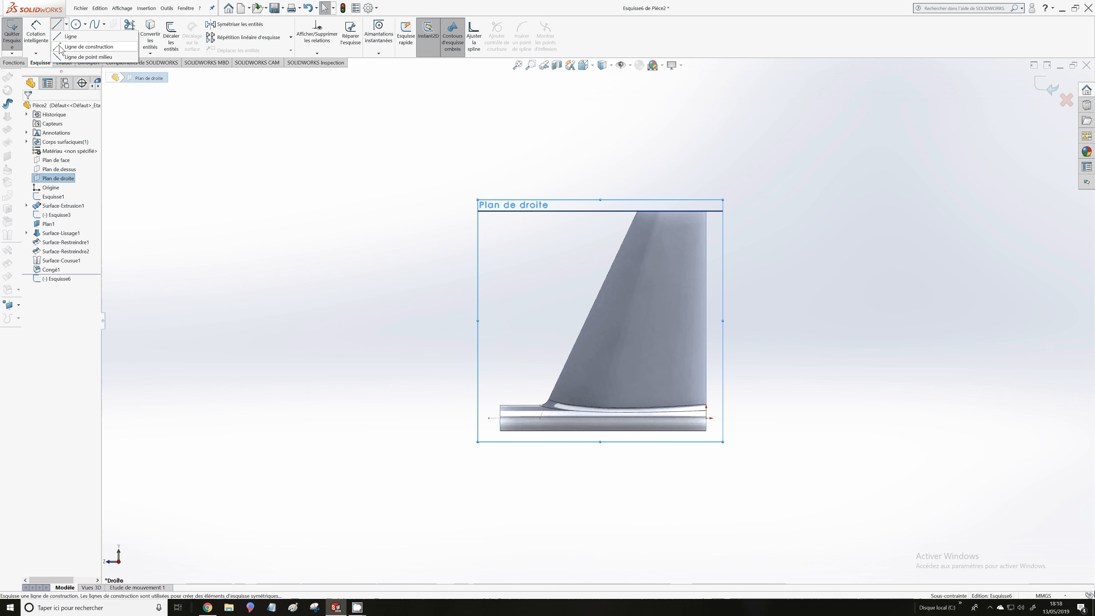
left_click(60, 46)
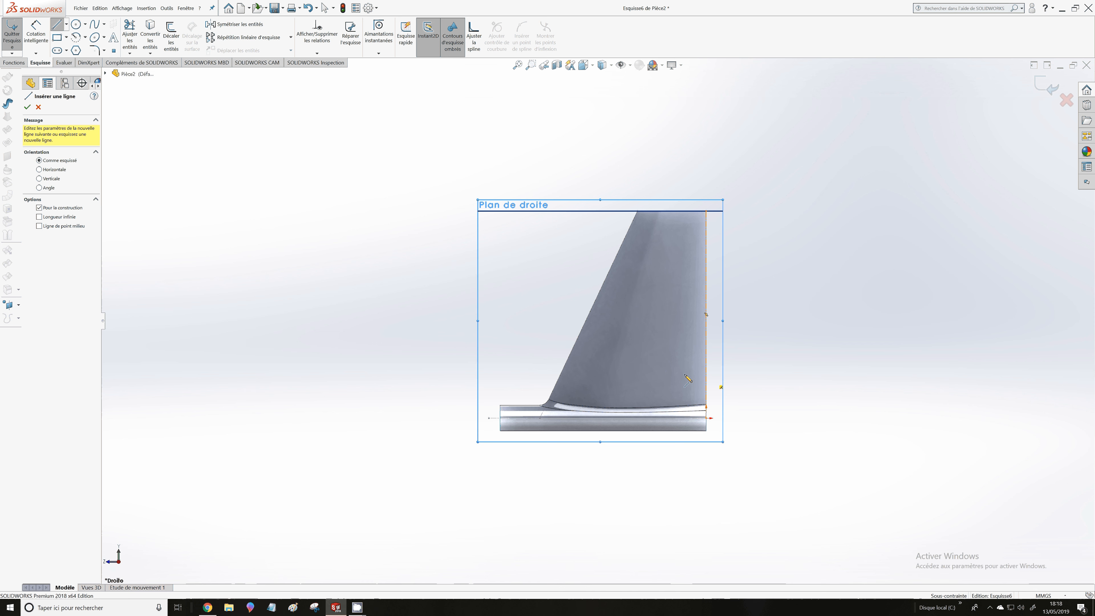
left_click(706, 375)
left_click(576, 375)
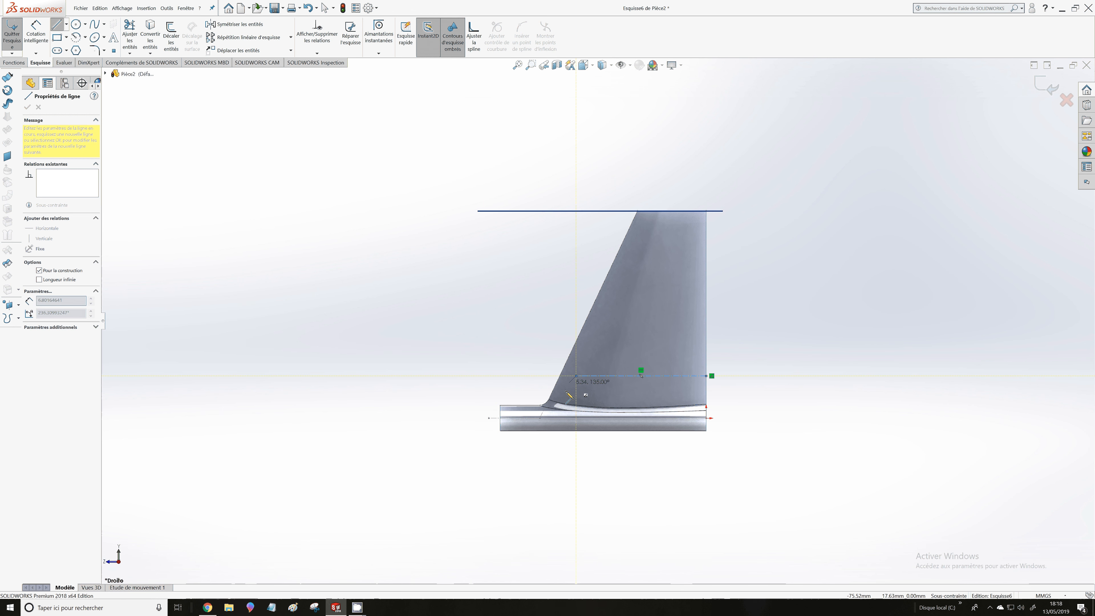
key("Escape")
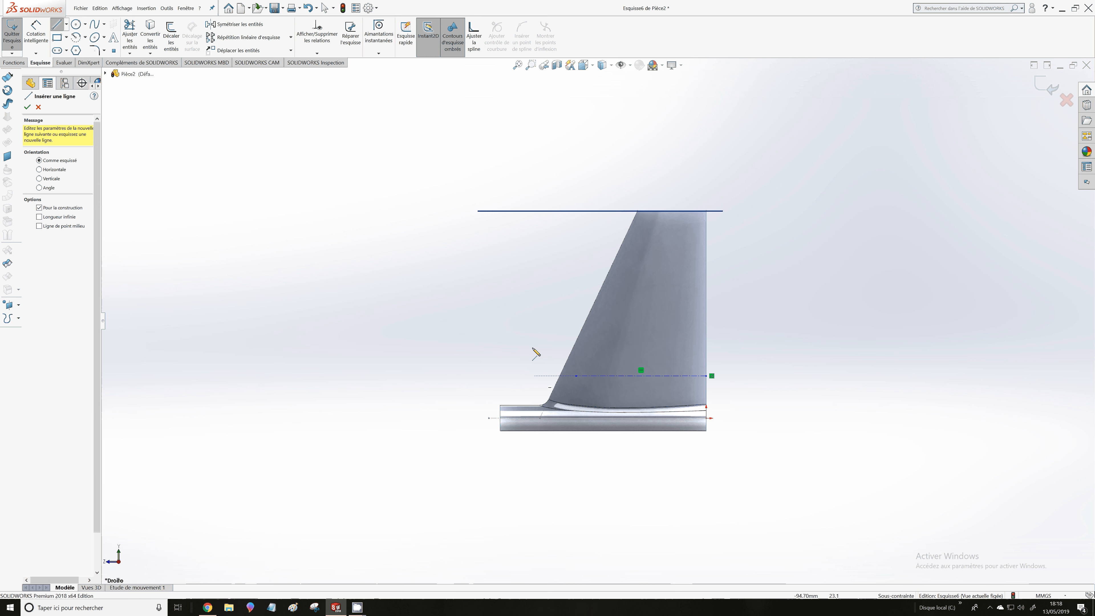
Draw a shallow arched spline above the construction line, from its free end through four intermediate points to the fin's trailing edge
left_click(94, 25)
scroll(633, 426, "down", 4)
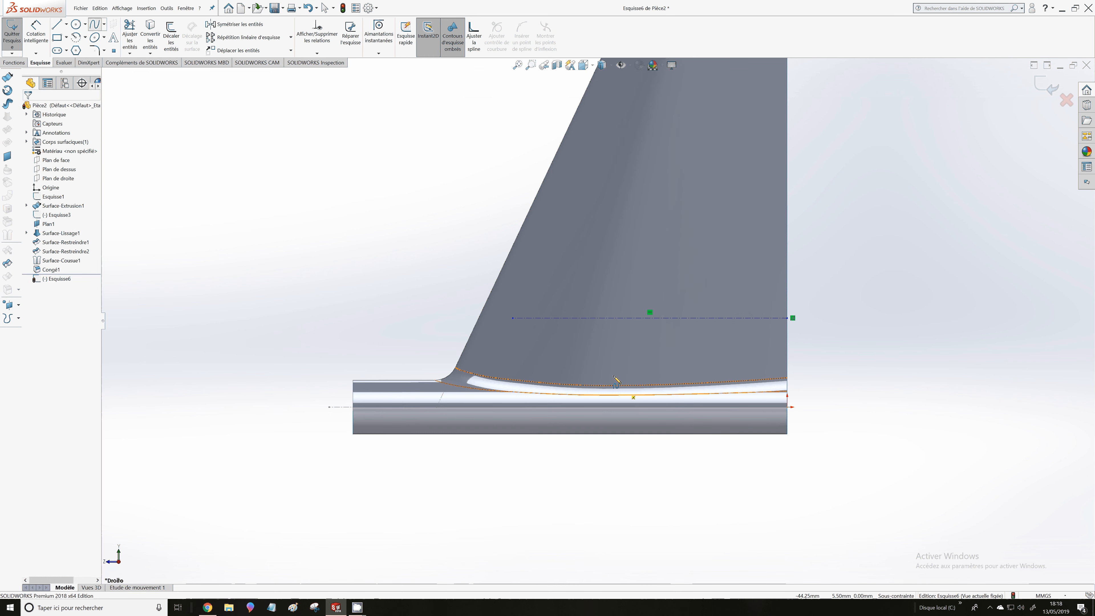
scroll(538, 290, "down", 2)
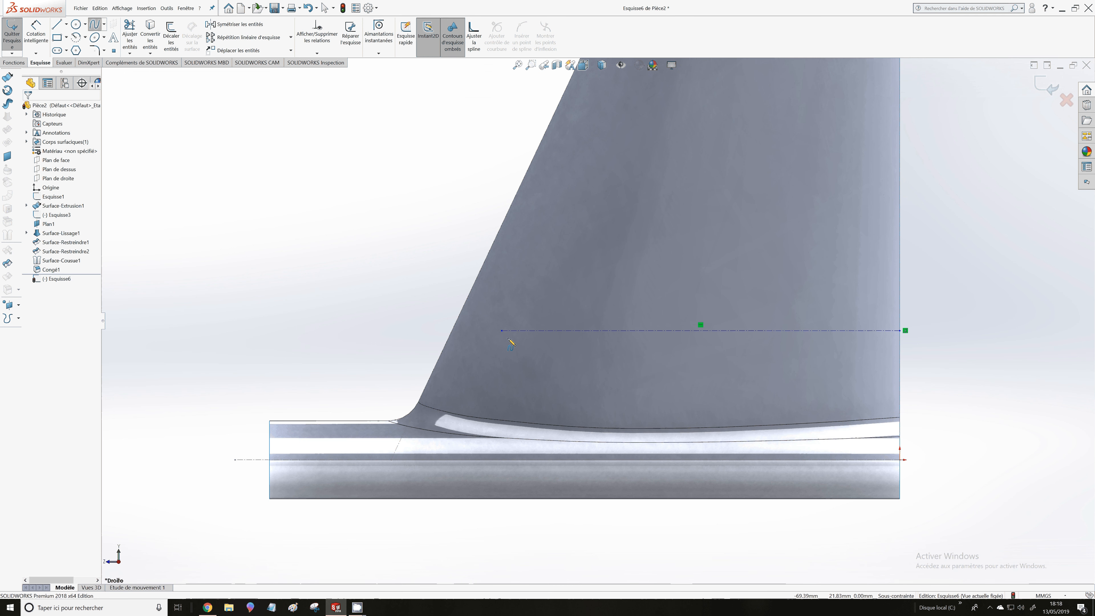
left_click(517, 341)
left_click(502, 330)
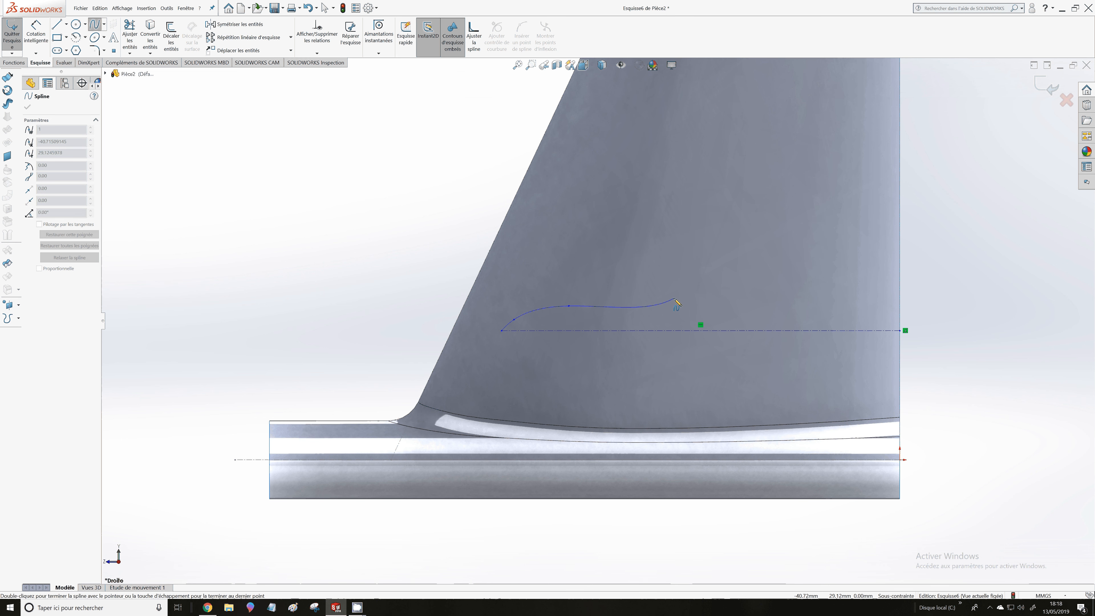
left_click(682, 307)
left_click(801, 316)
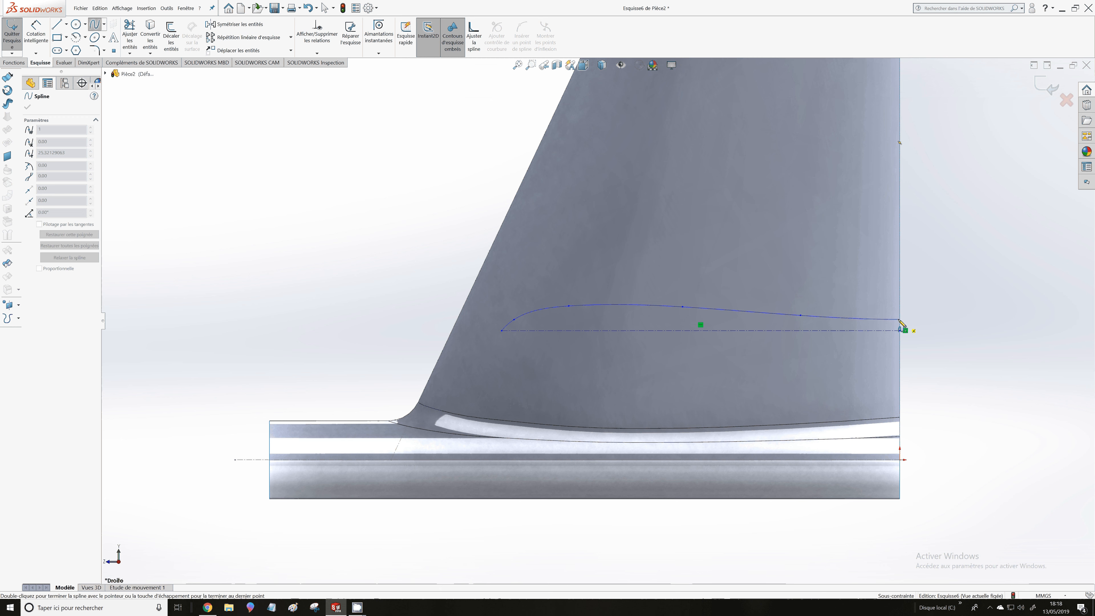
double_click(899, 320)
key("Escape")
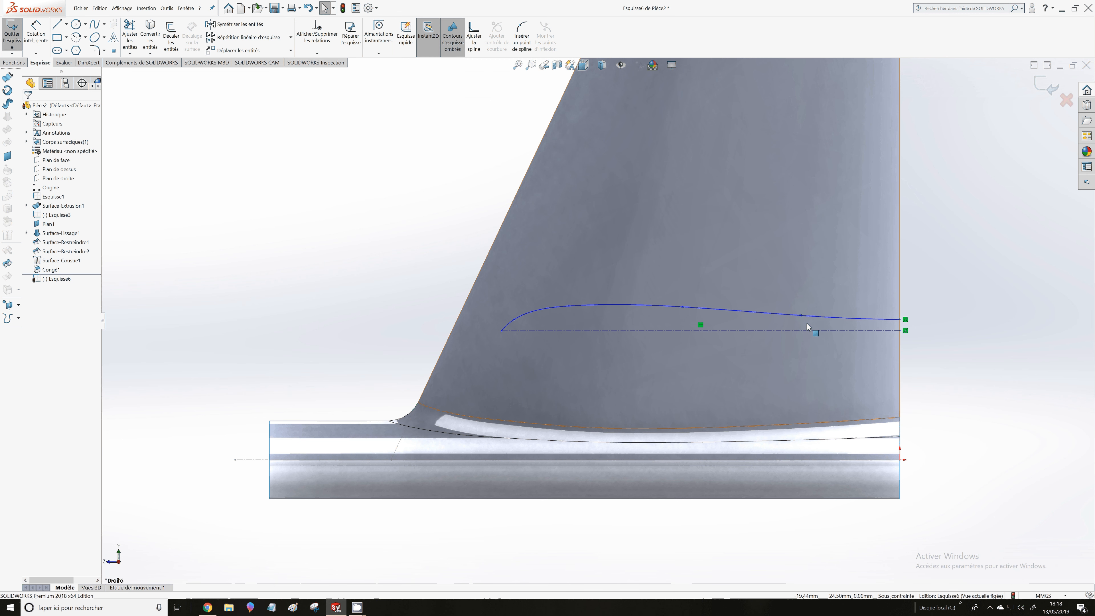
Reposition the spline point nearest the trailing edge to flatten the rear part of the curve
left_click(801, 316)
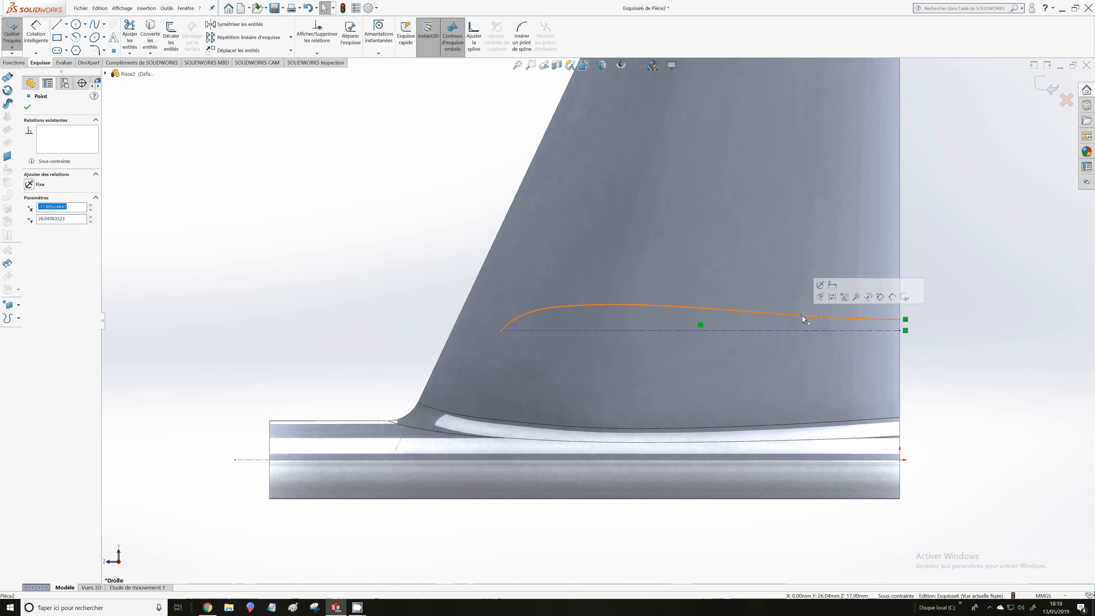
left_click(803, 317)
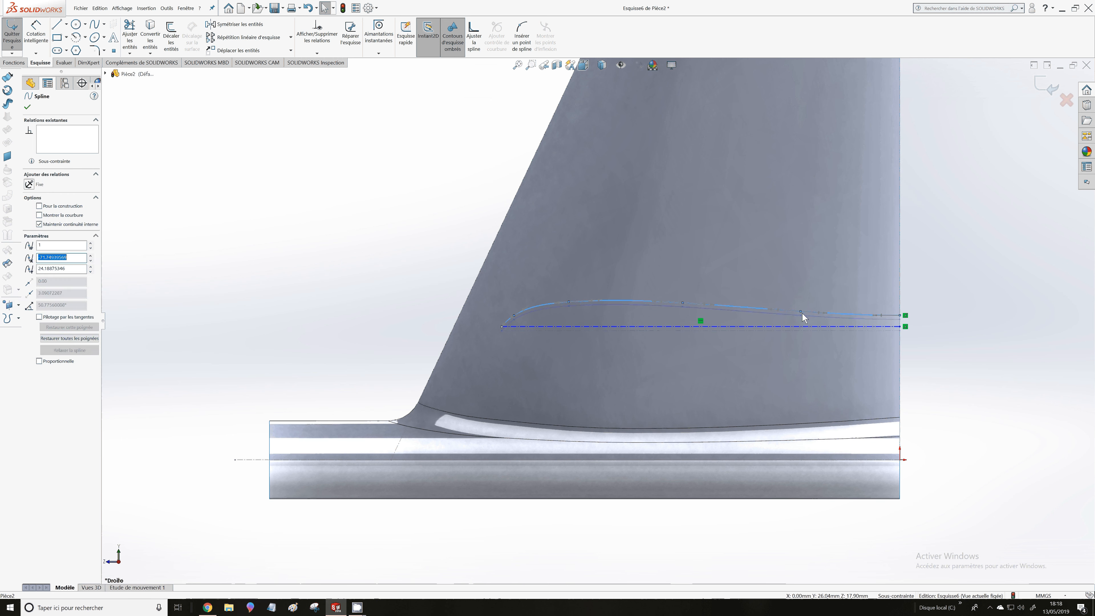
left_click(836, 295)
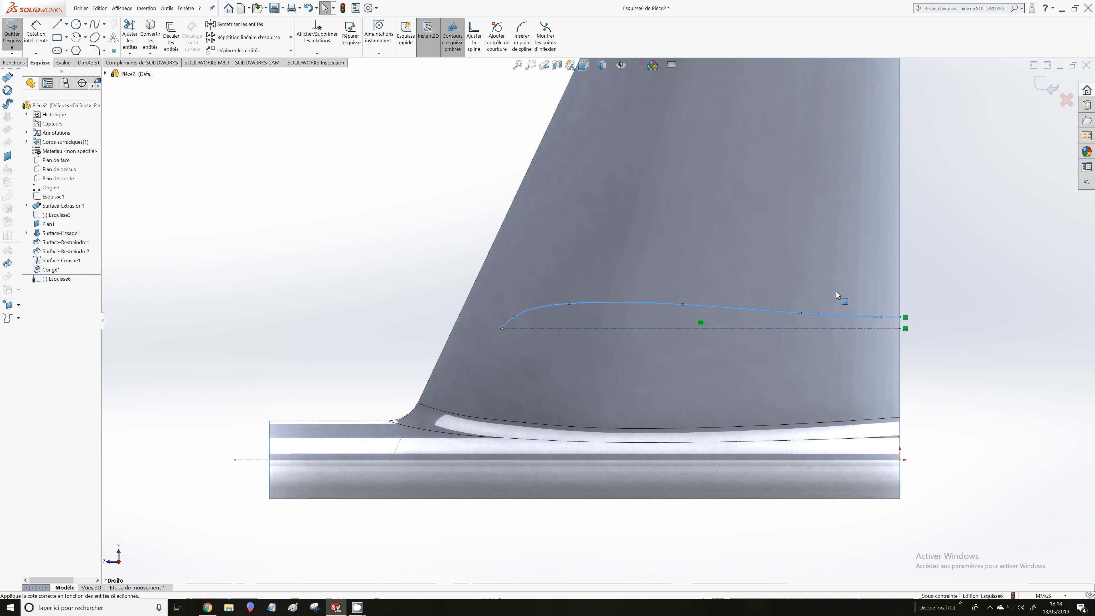
left_click(801, 313)
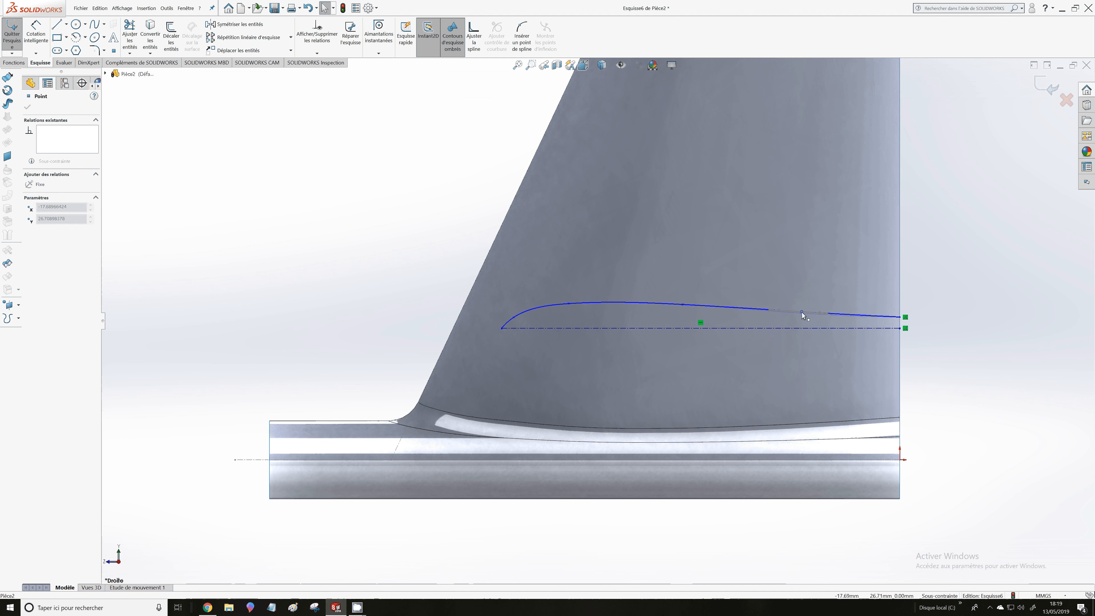
Make the spline's start tangent nearly vertical at the nose and shift the first two intermediate points to smooth the front curvature
scroll(501, 325, "down", 4)
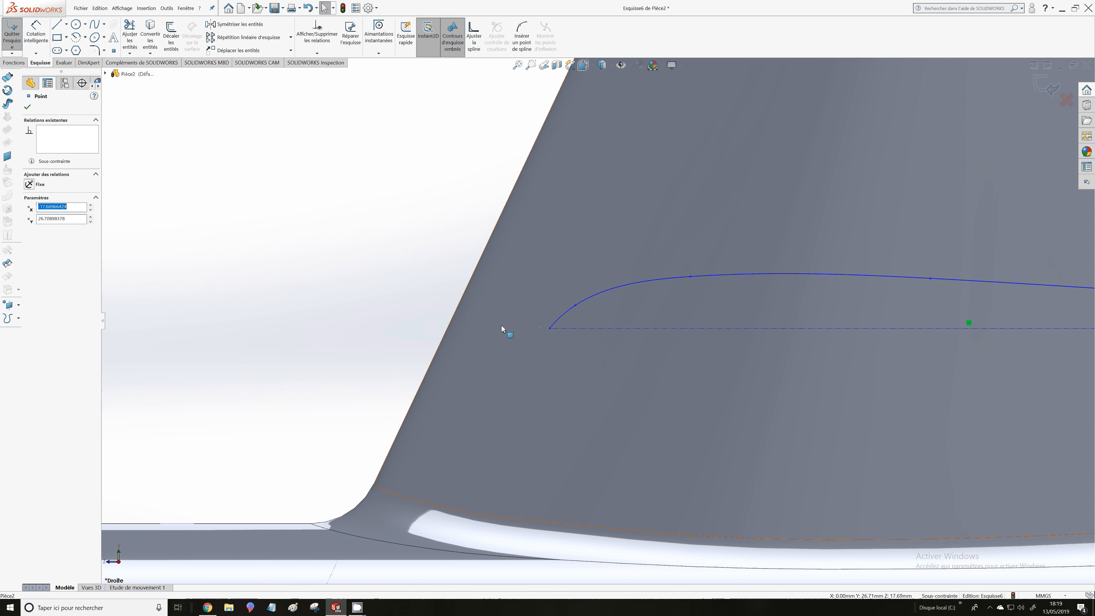
scroll(501, 325, "down", 3)
left_click(622, 324)
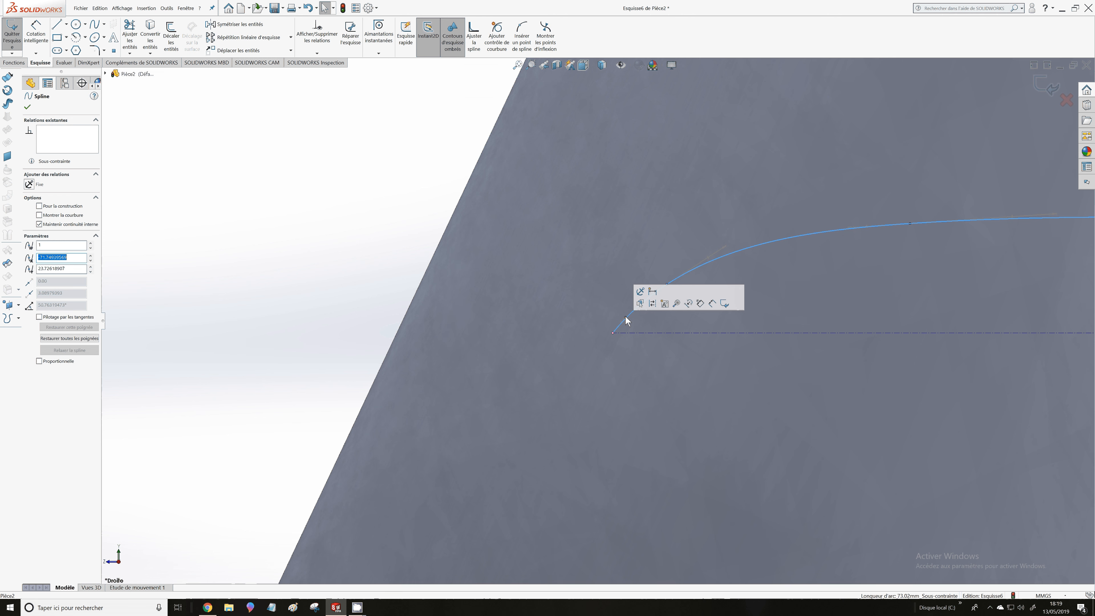
left_click_drag(626, 318, 612, 321)
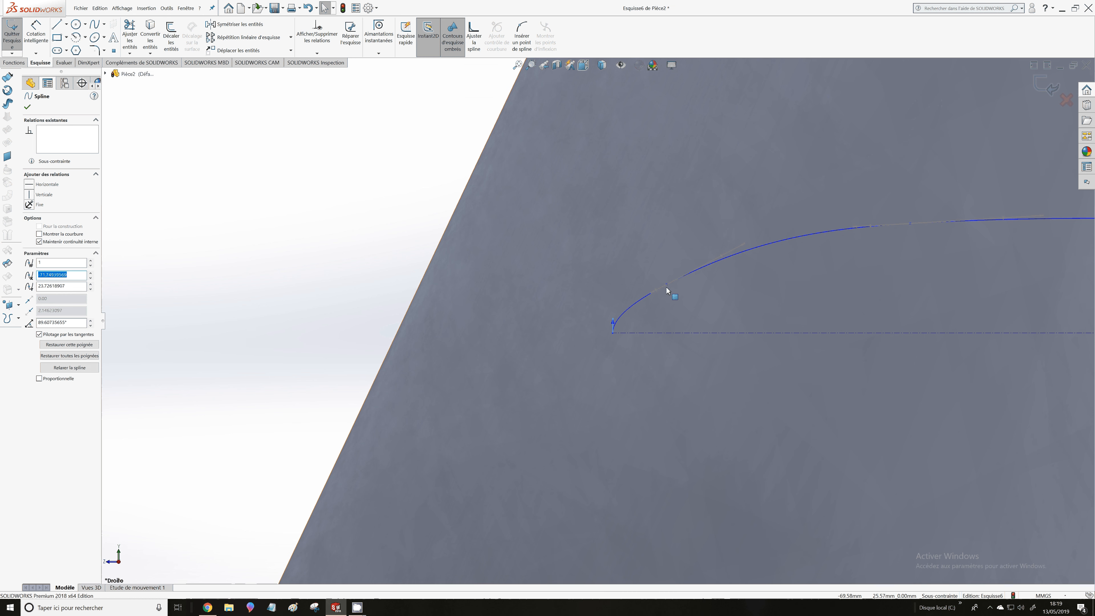
left_click_drag(666, 287, 675, 283)
scroll(675, 284, "up", 5)
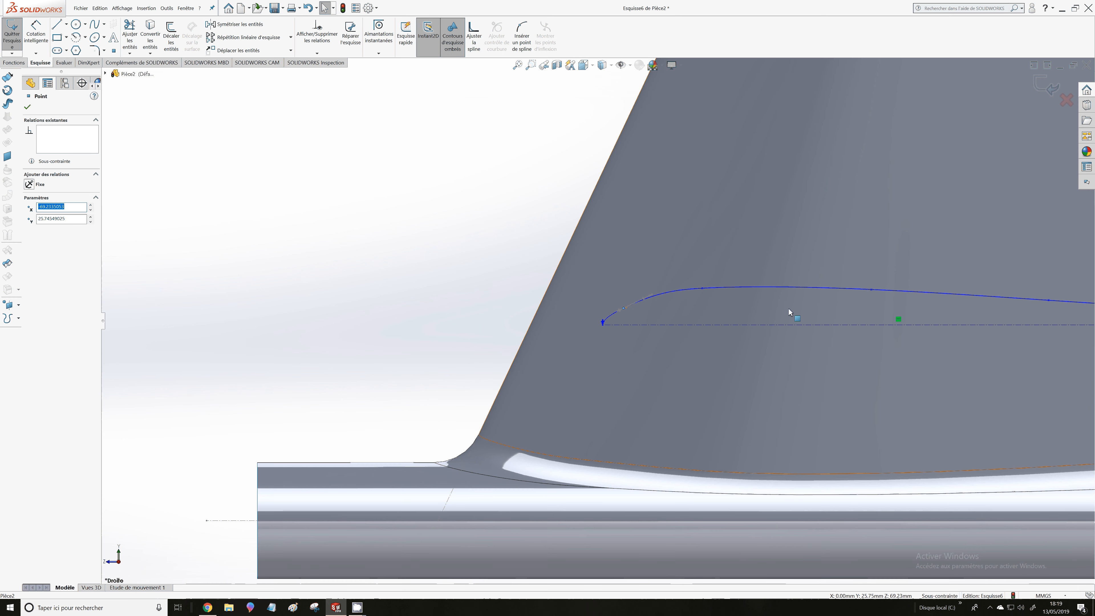
scroll(788, 307, "down", 3)
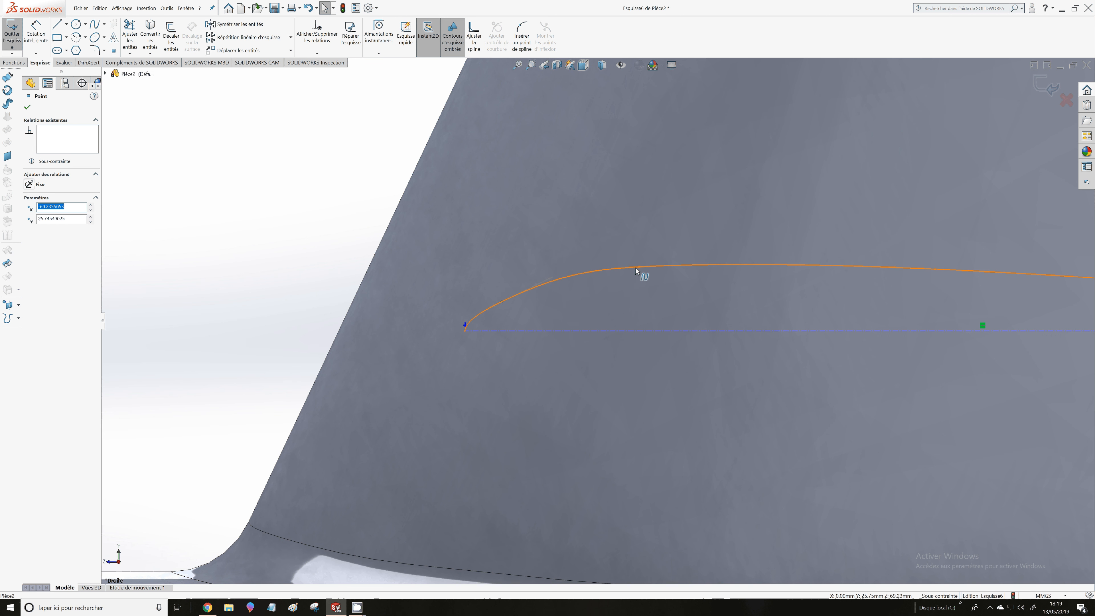
left_click_drag(636, 271, 688, 271)
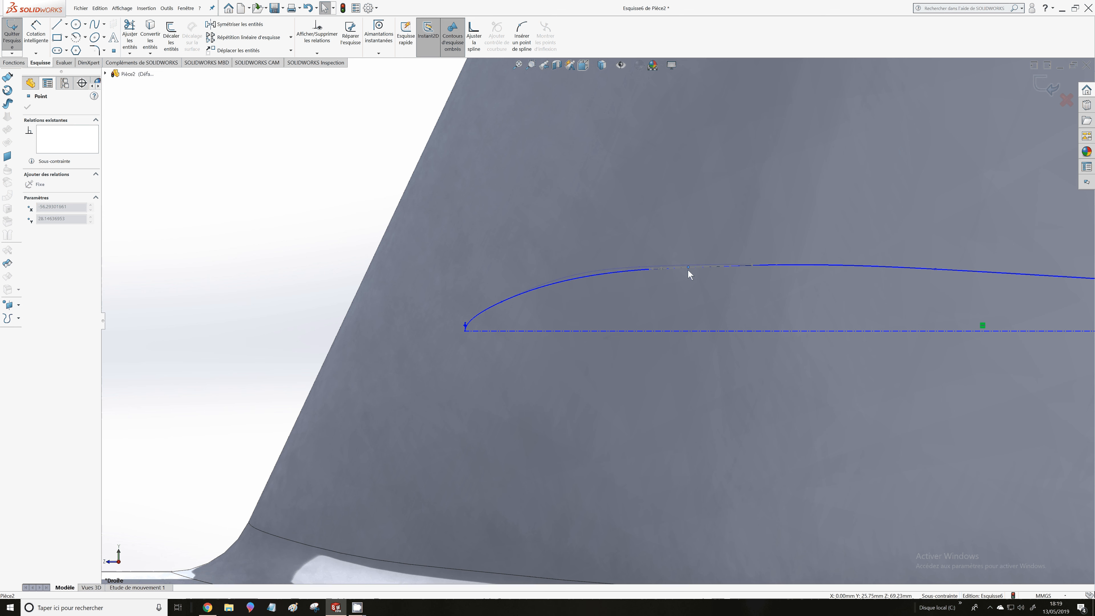
key("f")
key("Escape")
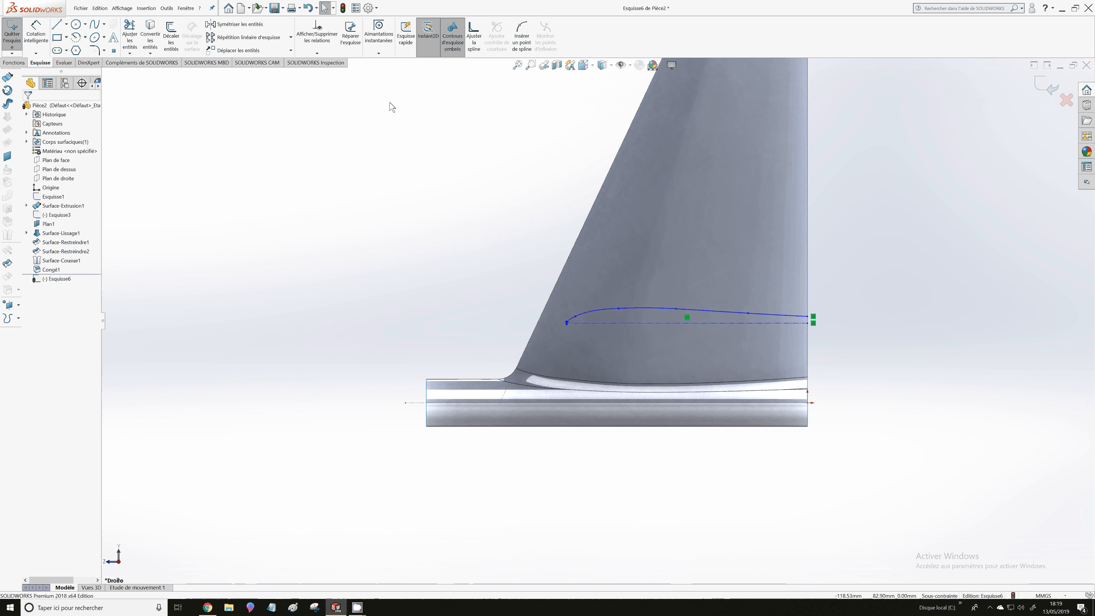
Mirror the spline about the horizontal construction line, keeping the original curve
left_click(239, 24)
left_click(772, 312)
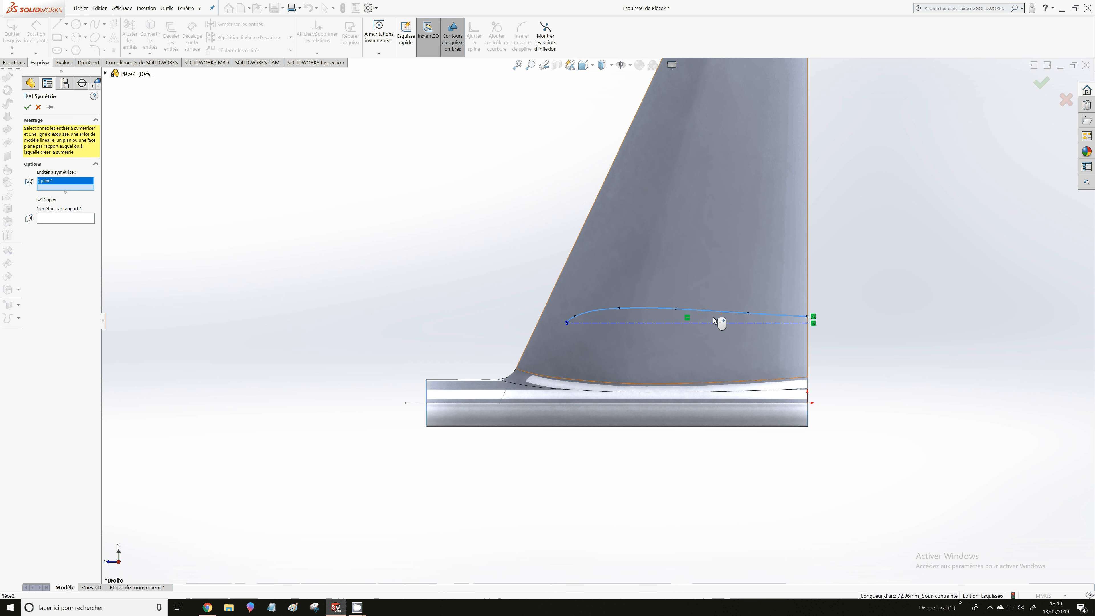
left_click(74, 219)
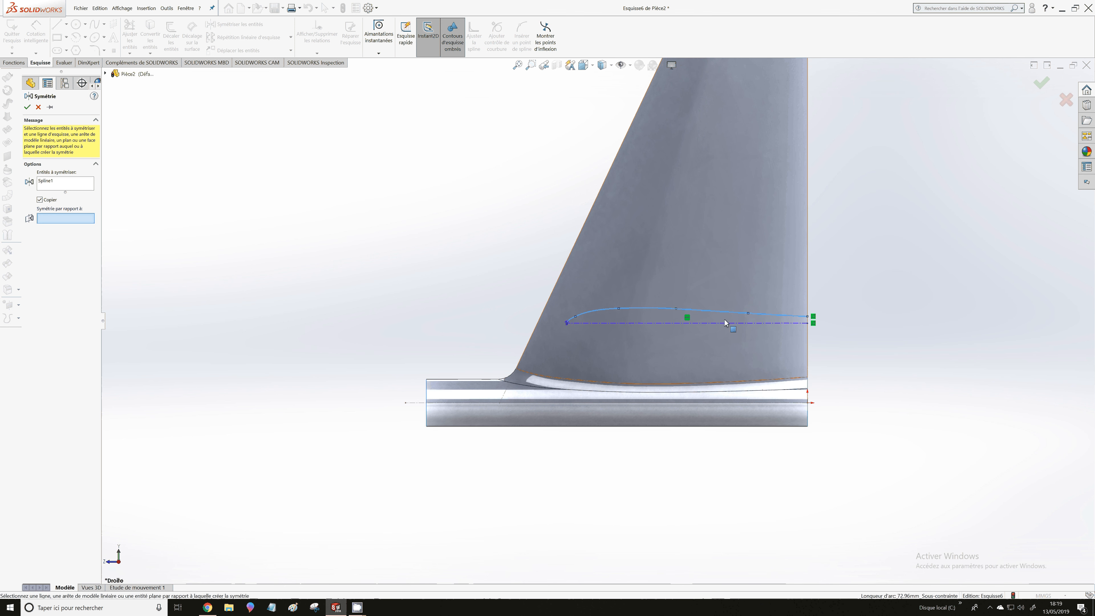
left_click(725, 323)
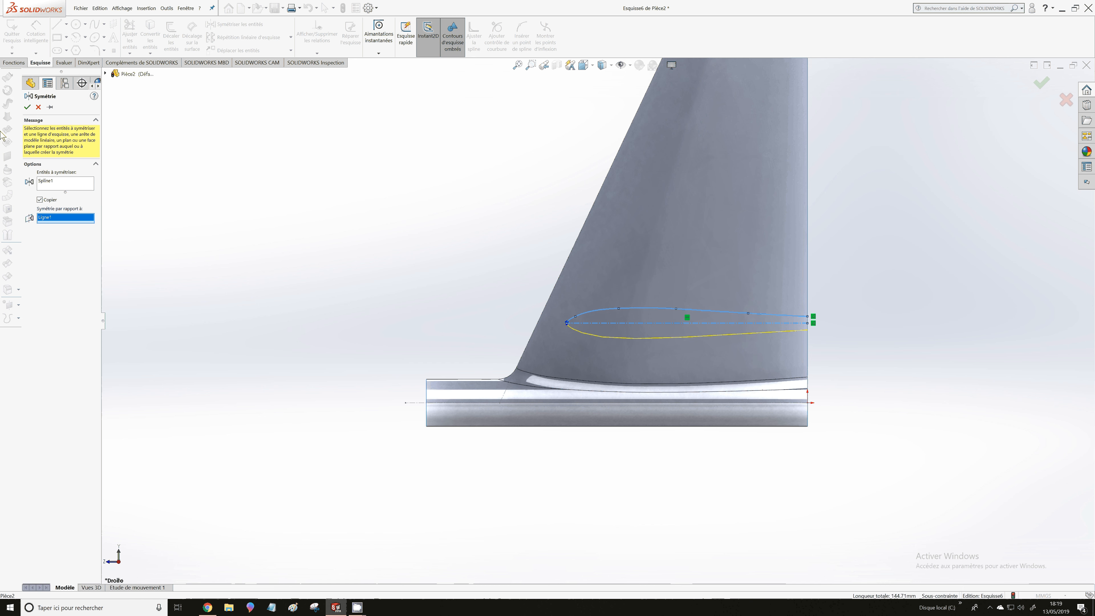
left_click(51, 108)
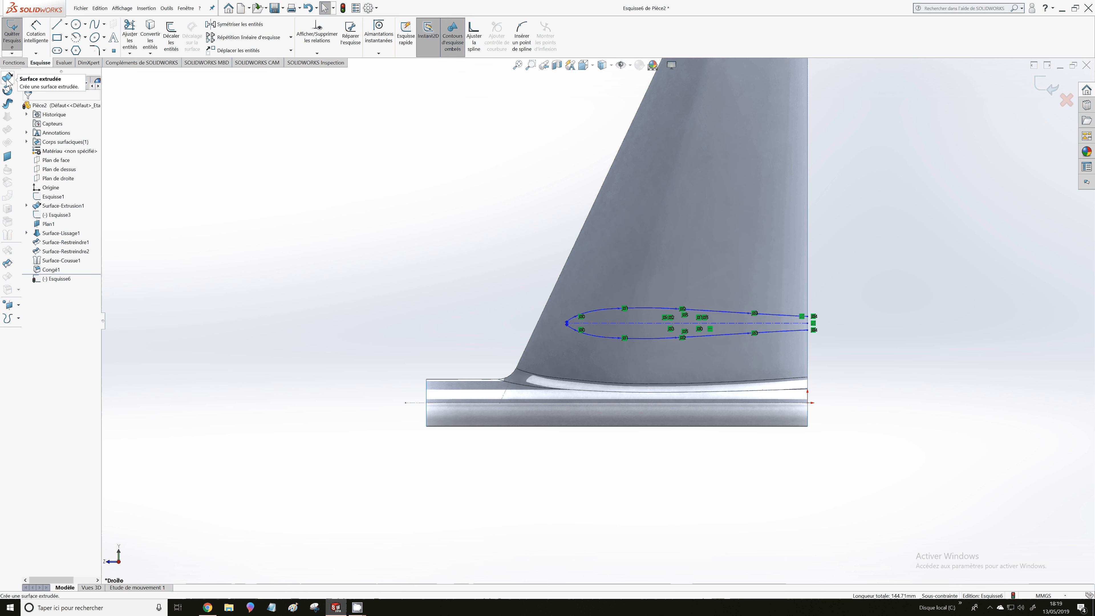
Start an extruded surface from the airfoil sketch and pull its depth to about 7.1 mm, level with the tube's side
left_click(8, 102)
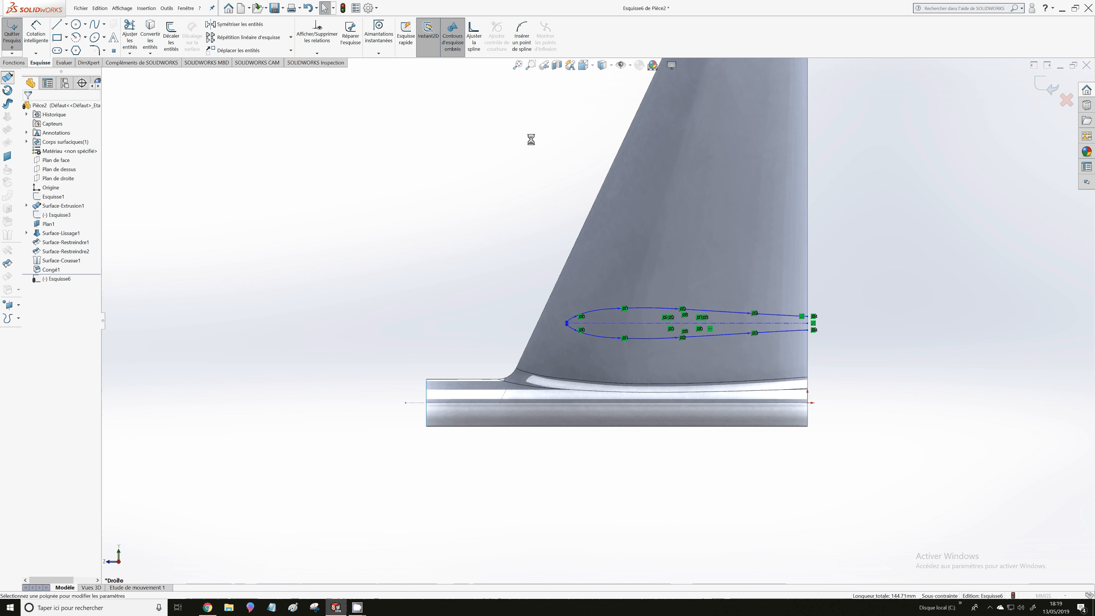
left_click_drag(780, 400, 617, 361)
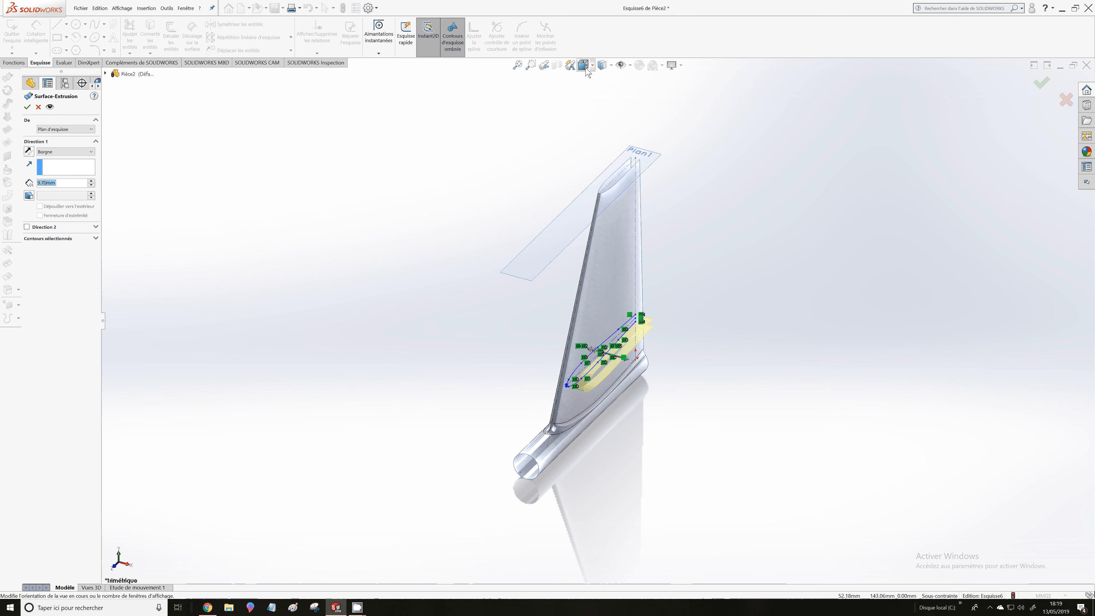
left_click(585, 69)
left_click(639, 119)
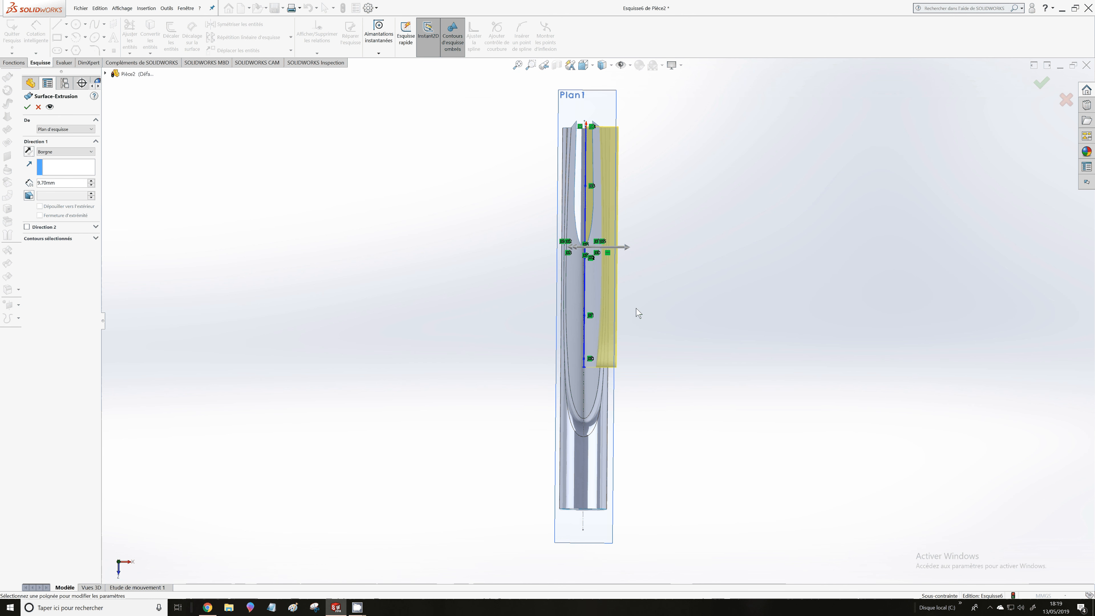
scroll(625, 268, "down", 4)
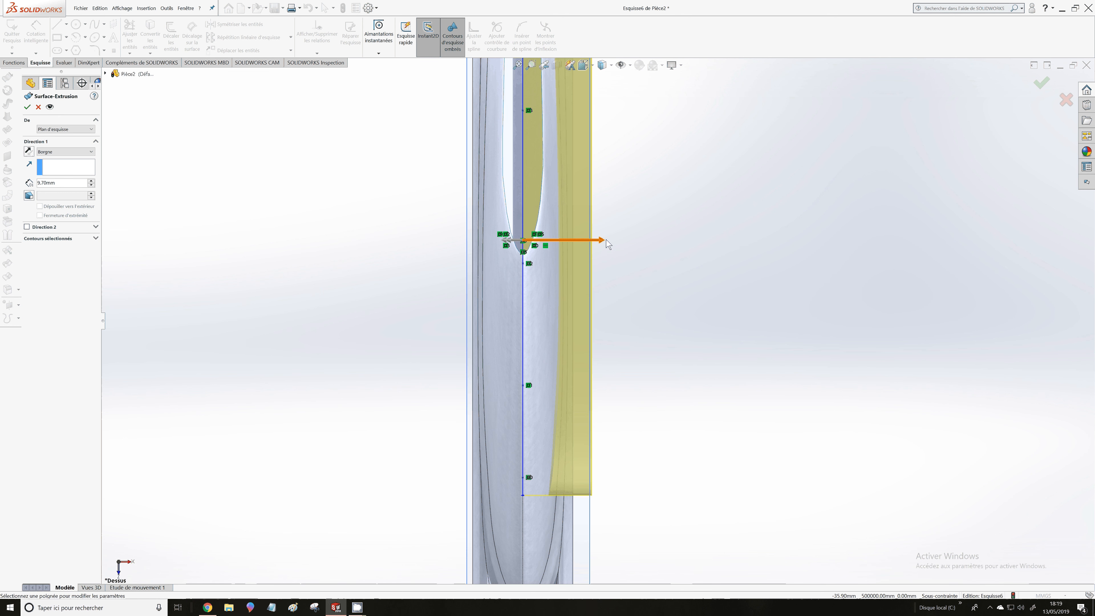
left_click(605, 241)
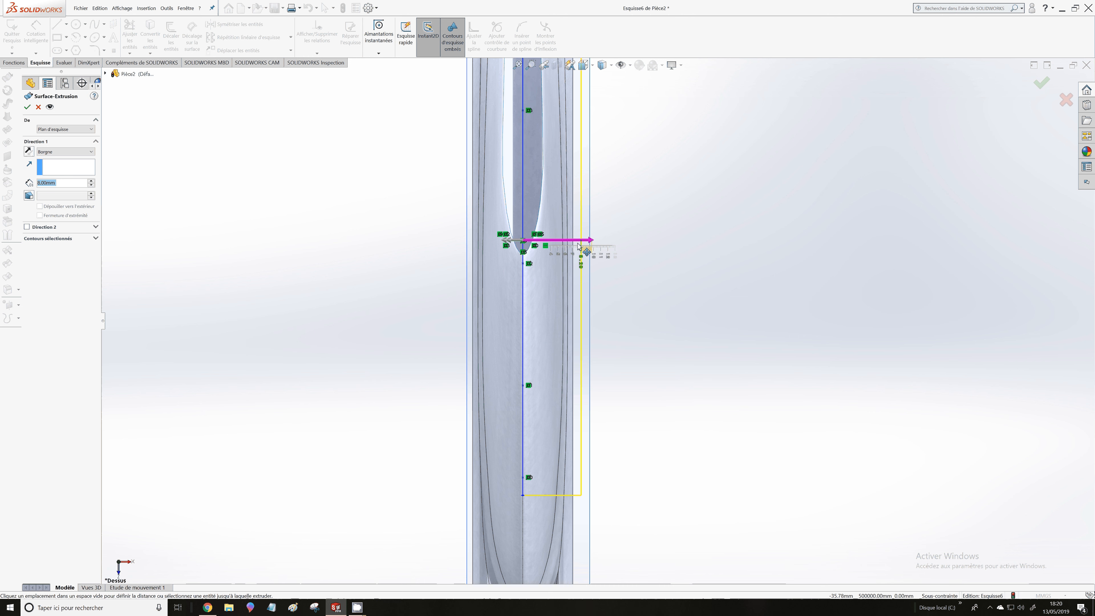
left_click(577, 246)
scroll(694, 421, "up", 5)
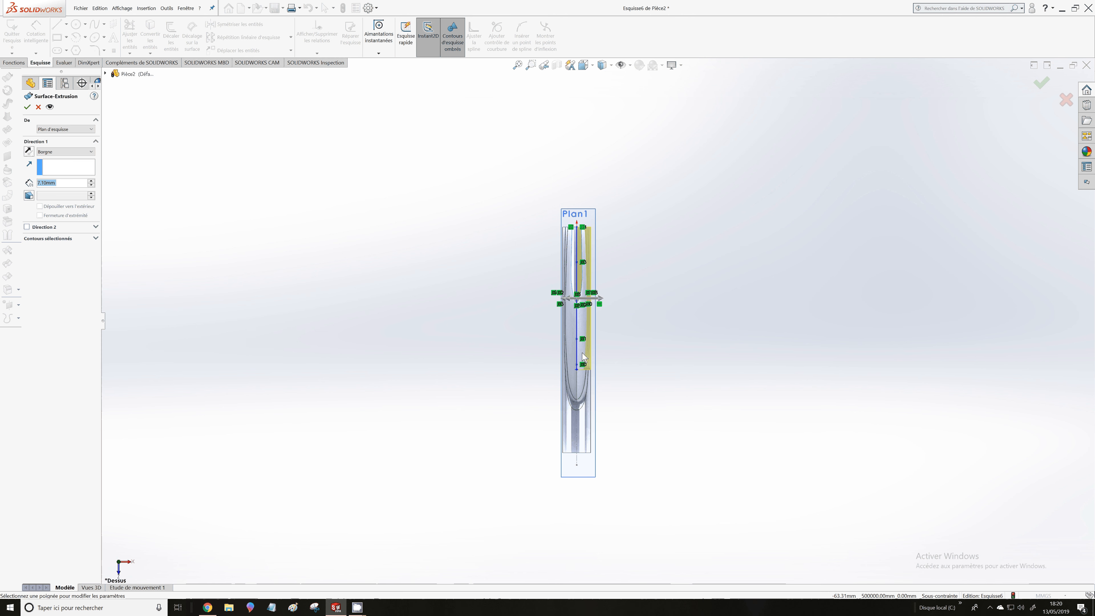
scroll(584, 357, "down", 4)
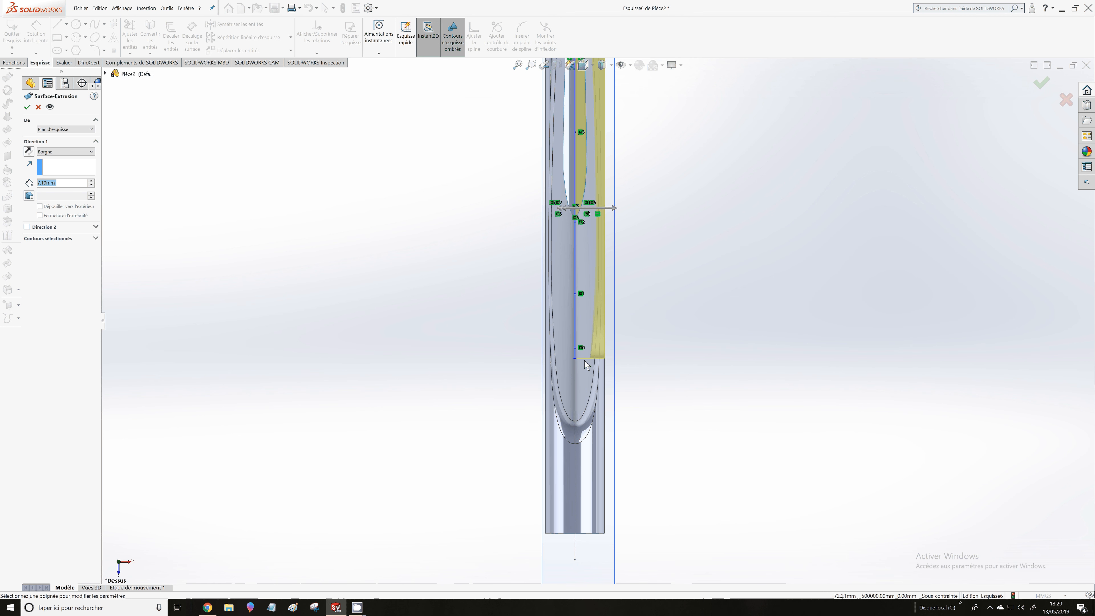
scroll(585, 360, "down", 4)
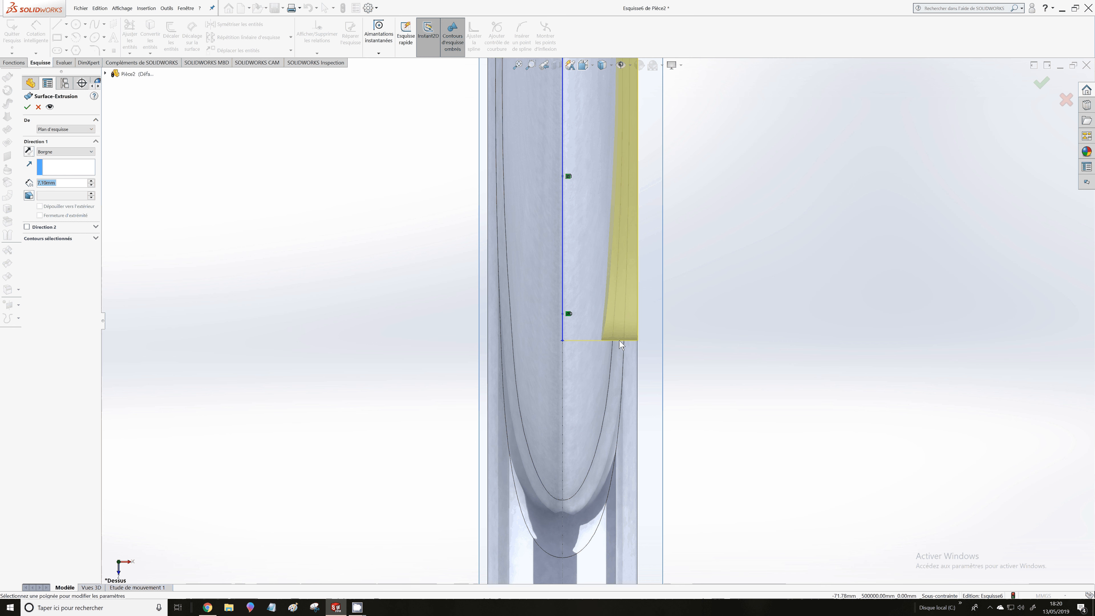
scroll(578, 341, "up", 6)
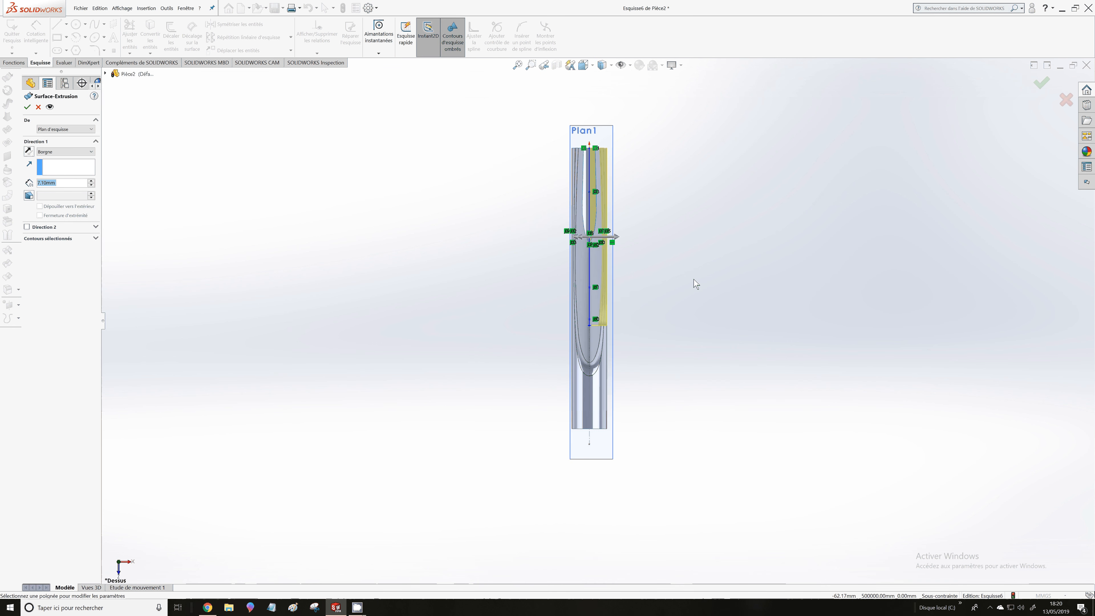
scroll(625, 290, "down", 2)
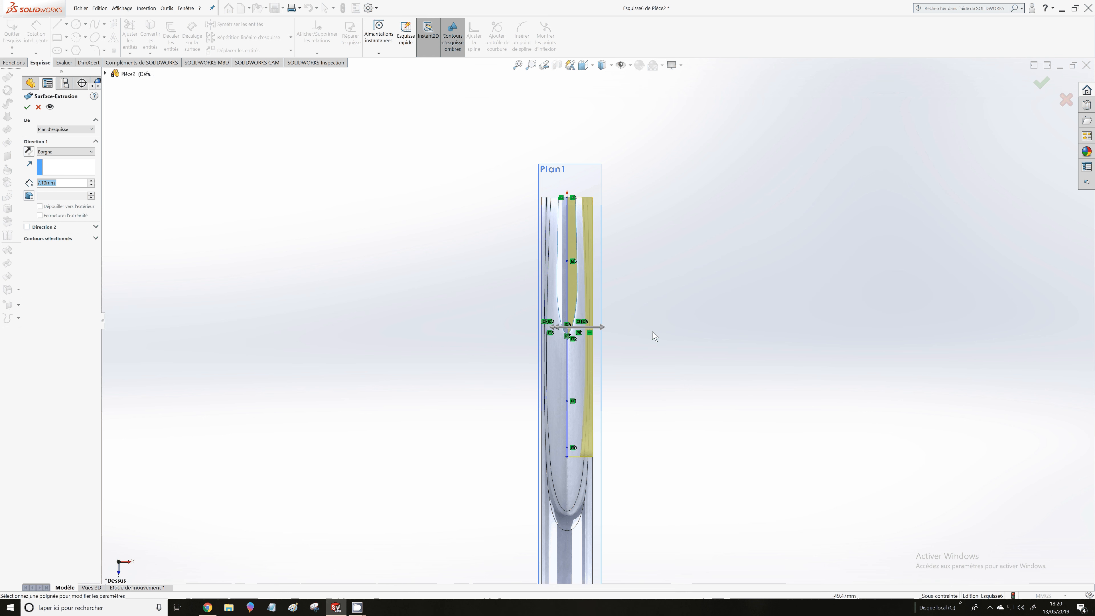
Extrude the airfoil surface in two directions, with a blind depth of 7 mm on each side
left_click(27, 228)
left_click(64, 183)
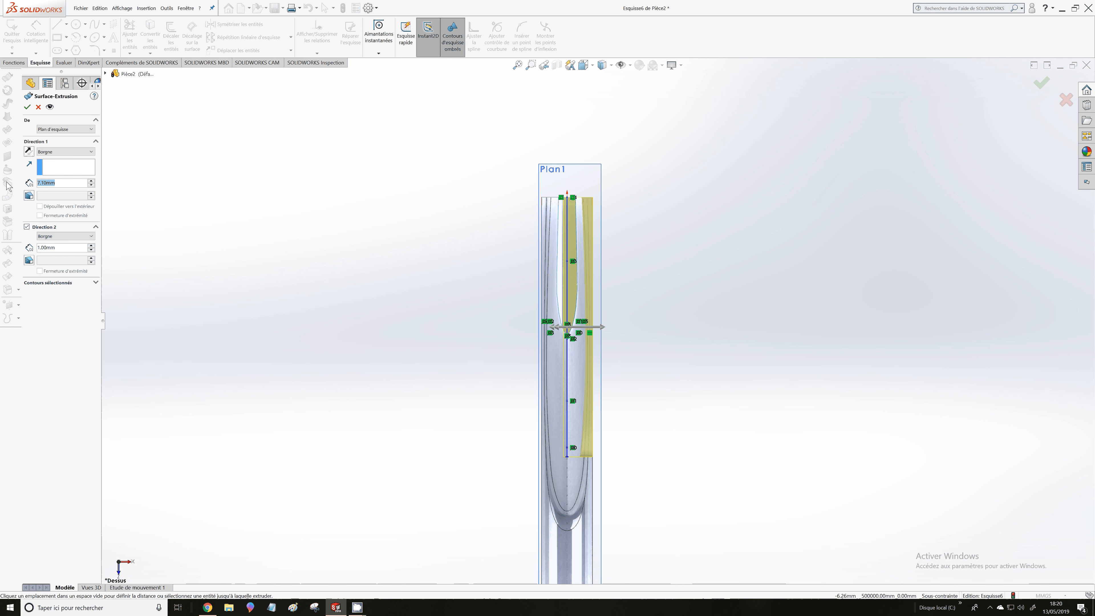
type("7")
mouse_move(96, 197)
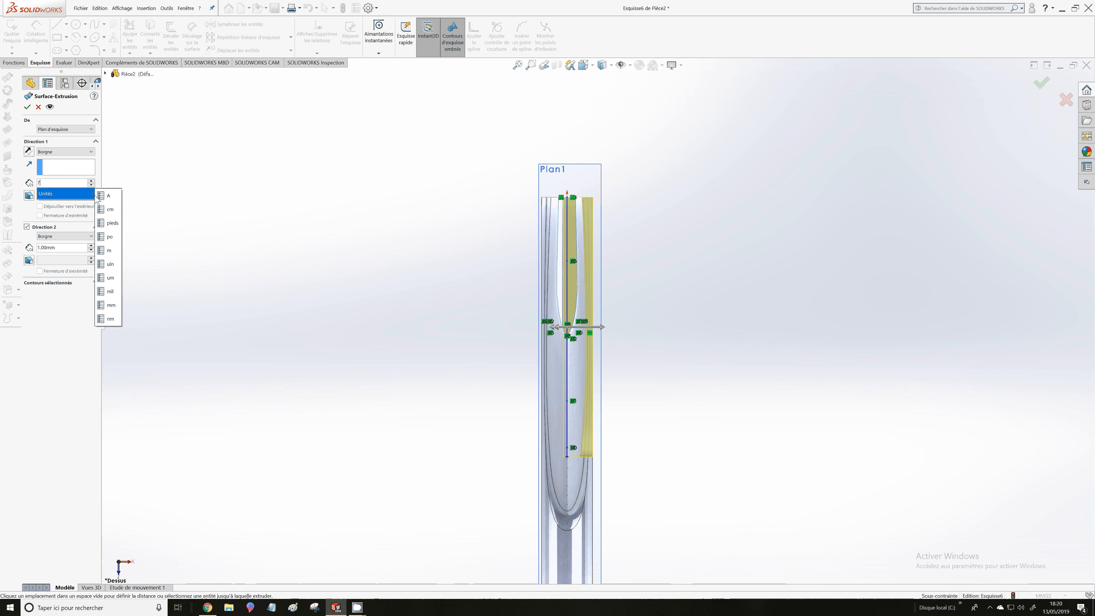
left_click(56, 247)
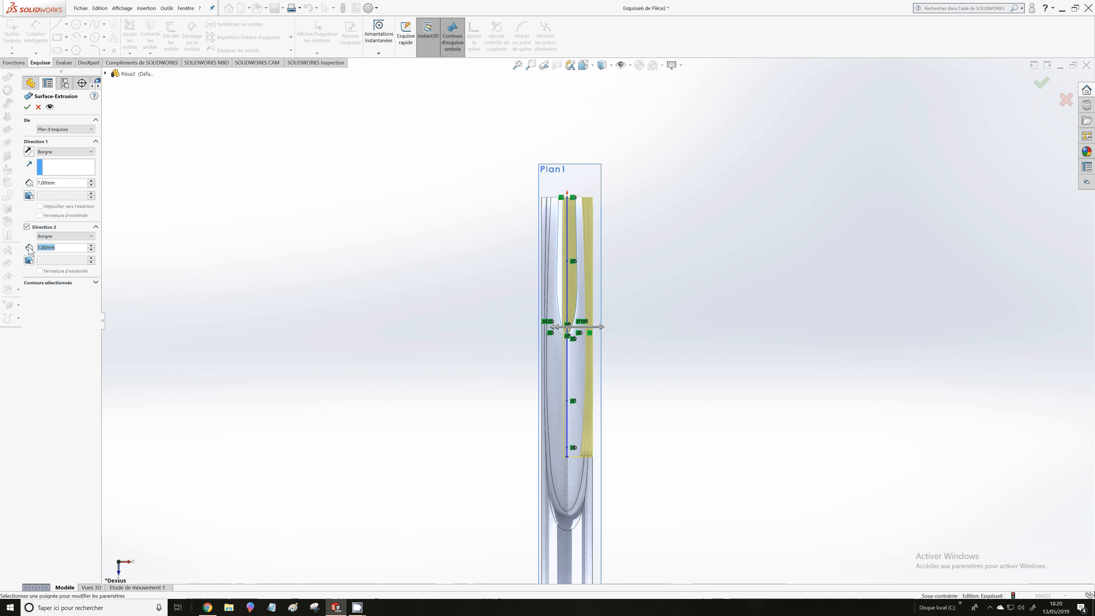
type("7")
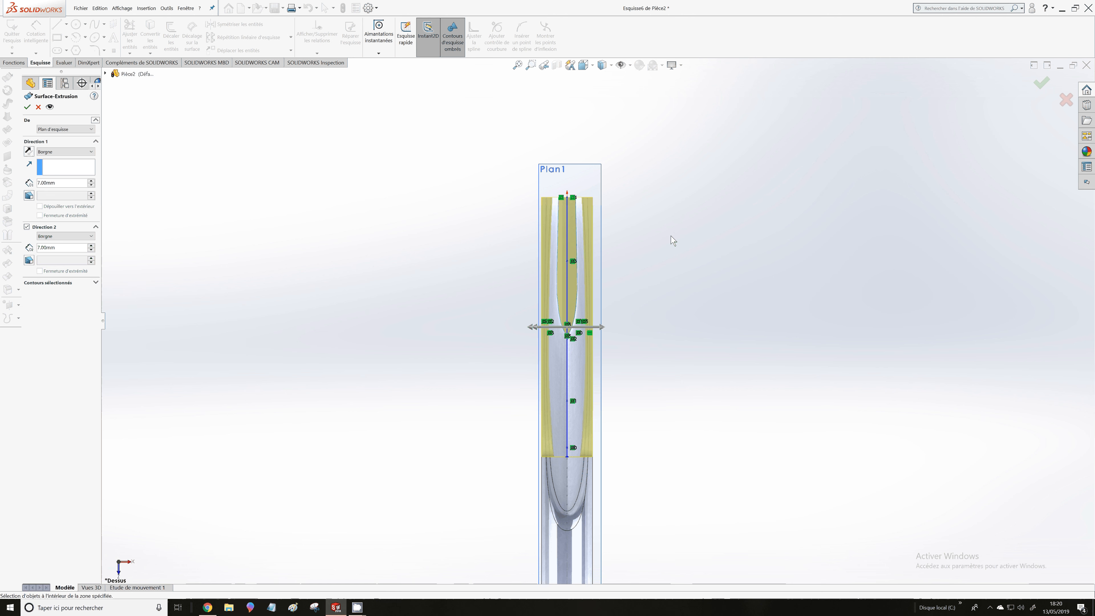
left_click(28, 107)
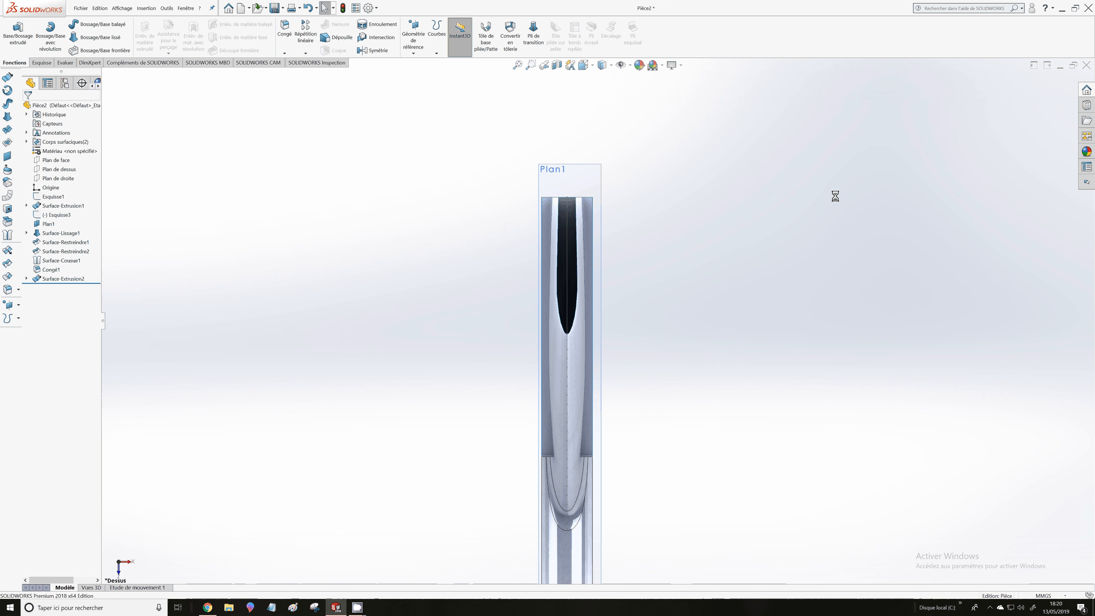
Trim the extruded airfoil surface with the filleted fin body as the trim tool, removing the portion inside the fin
mouse_move(835, 196)
middle_mouse_down()
mouse_move(825, 240)
mouse_move(1025, 479)
mouse_move(983, 468)
middle_mouse_up()
scroll(1008, 475, "down", 4)
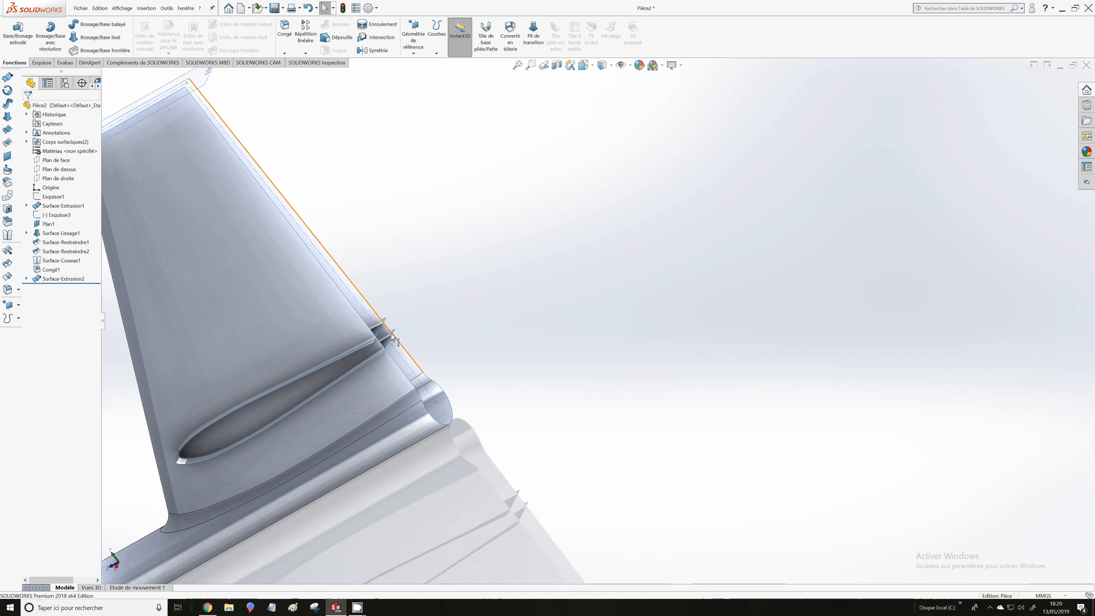
scroll(391, 336, "down", 3)
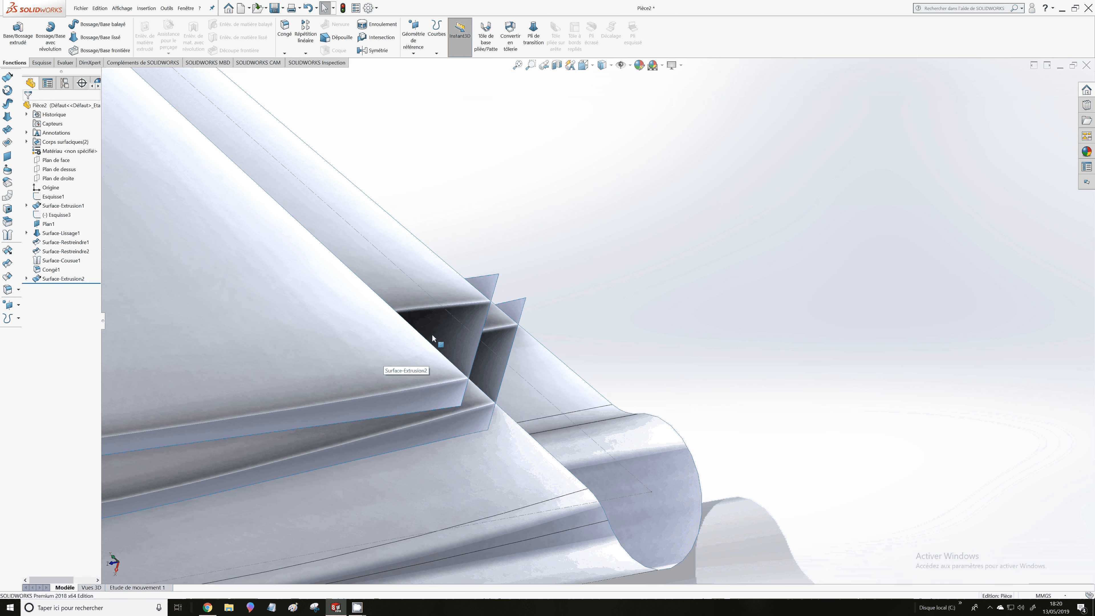
scroll(300, 390, "up", 3)
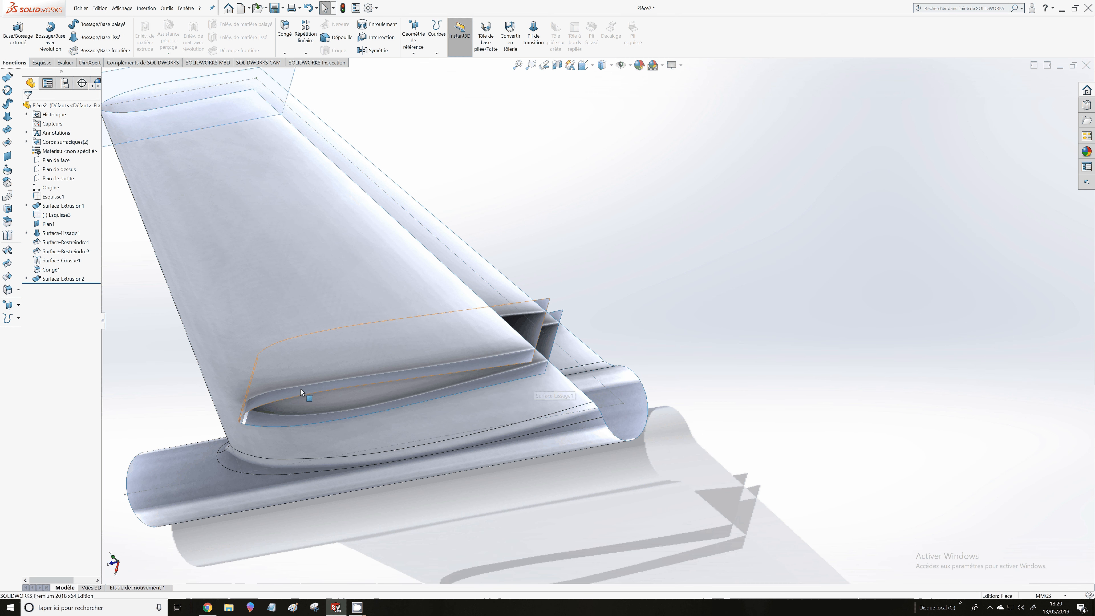
left_click(7, 264)
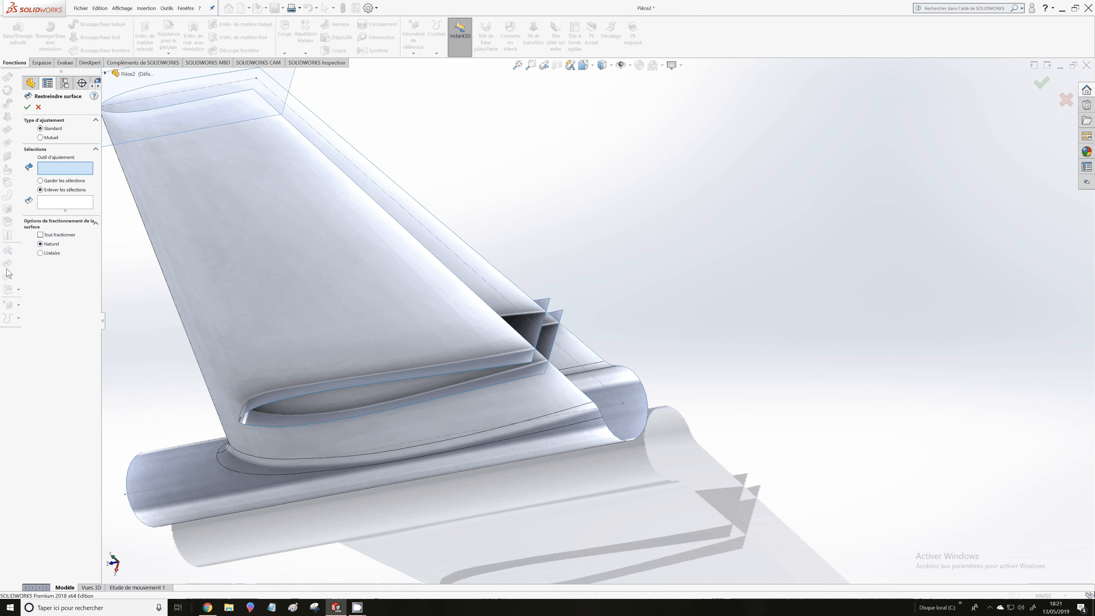
left_click(461, 327)
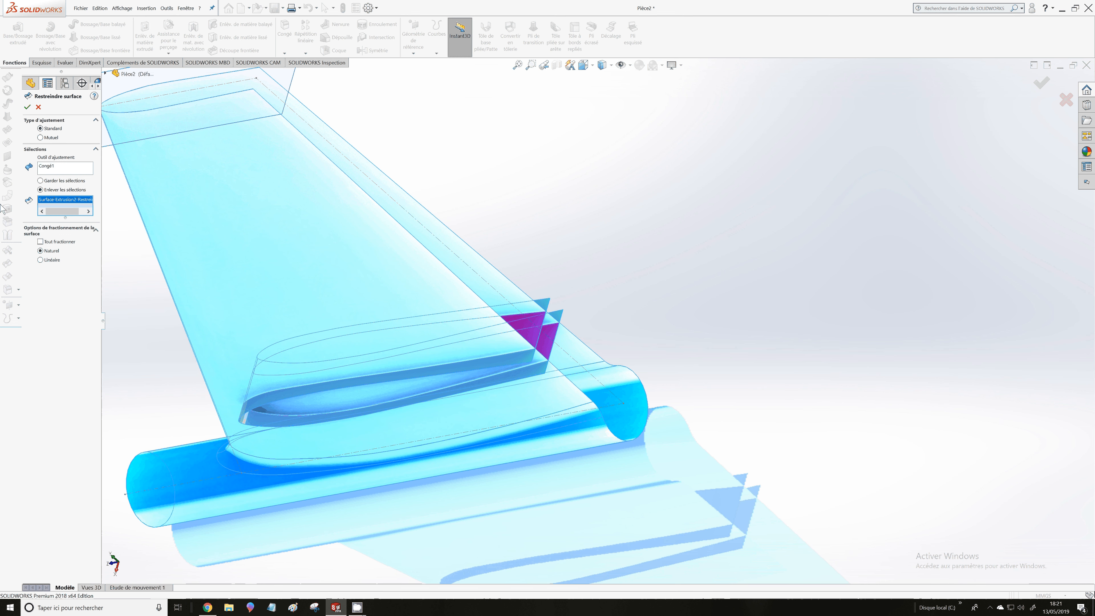
left_click(27, 107)
Trim the fin body with the airfoil surface on one side, removing the fin region inside the airfoil outline
middle_click_drag(660, 338, 569, 323)
scroll(615, 320, "down", 3)
scroll(556, 323, "up", 2)
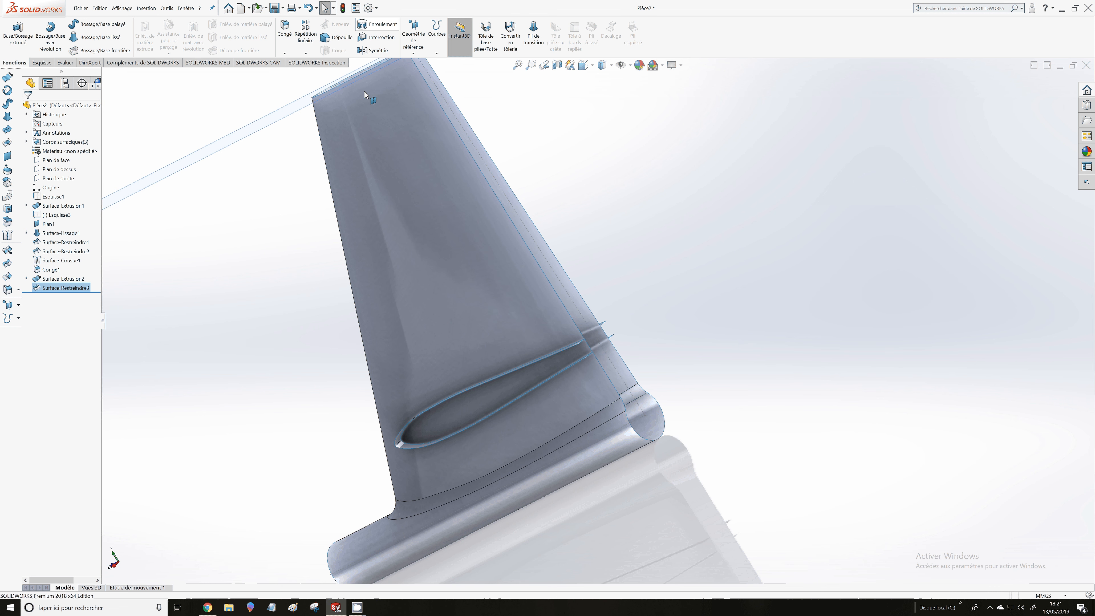
scroll(581, 376, "up", 3)
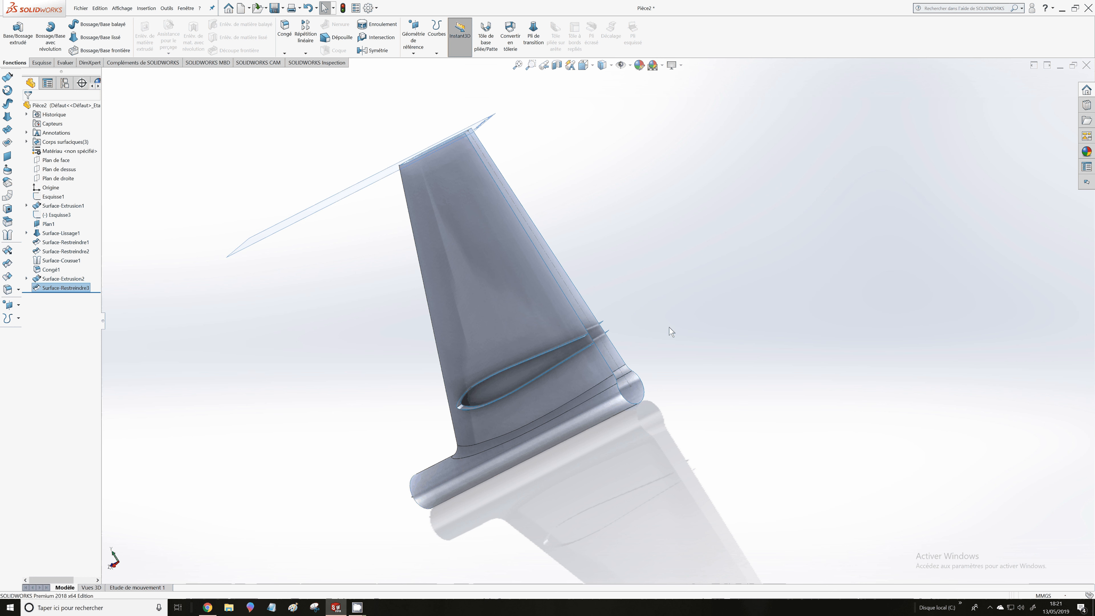
middle_click_drag(647, 216, 526, 157)
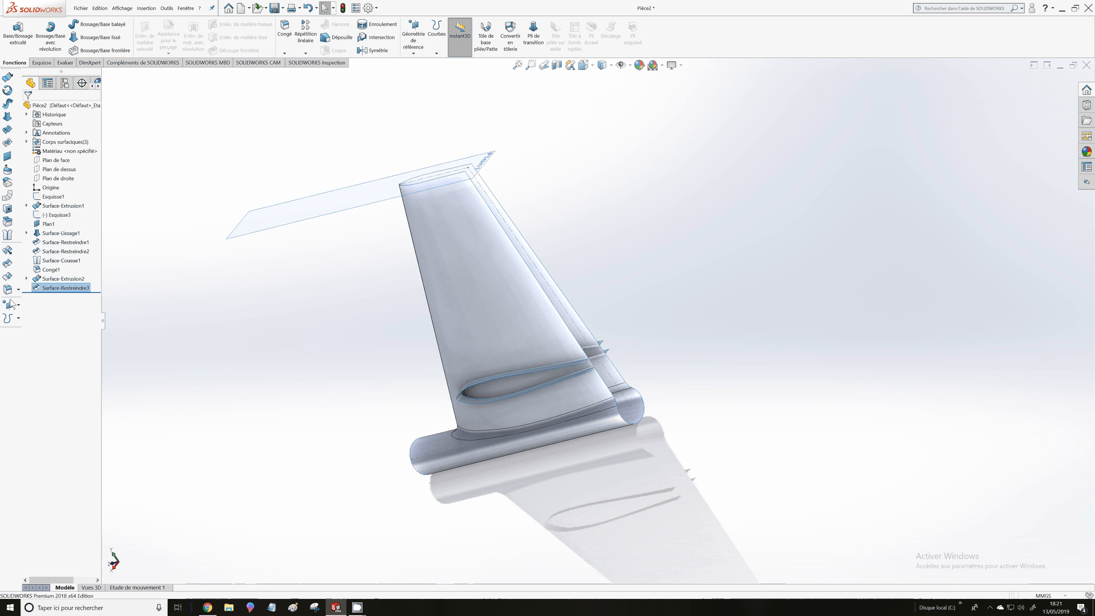
left_click(8, 264)
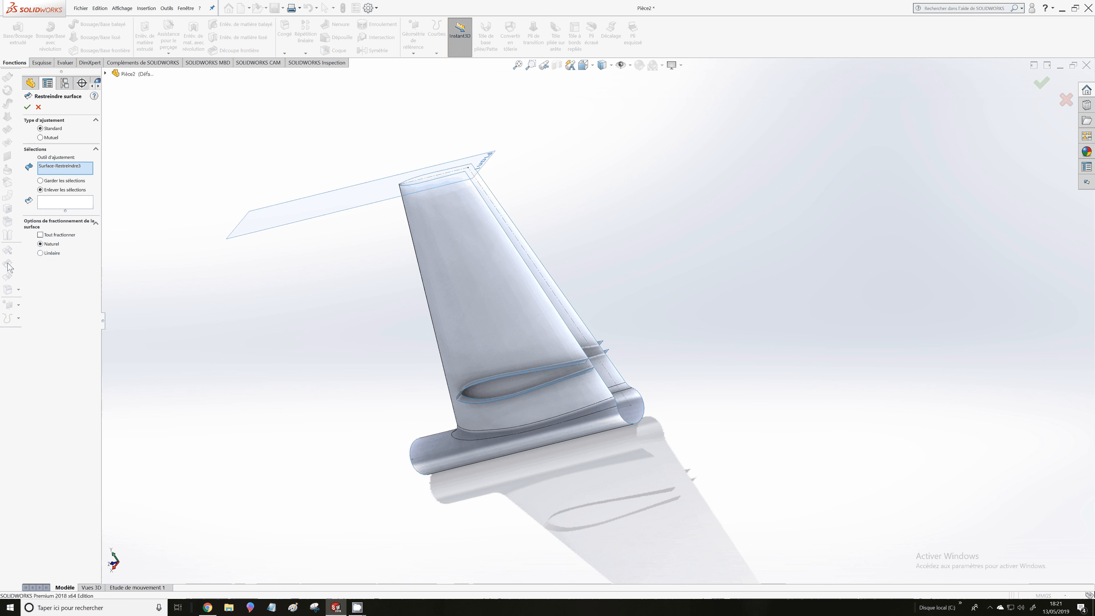
left_click(81, 169)
key("Delete")
scroll(544, 353, "down", 3)
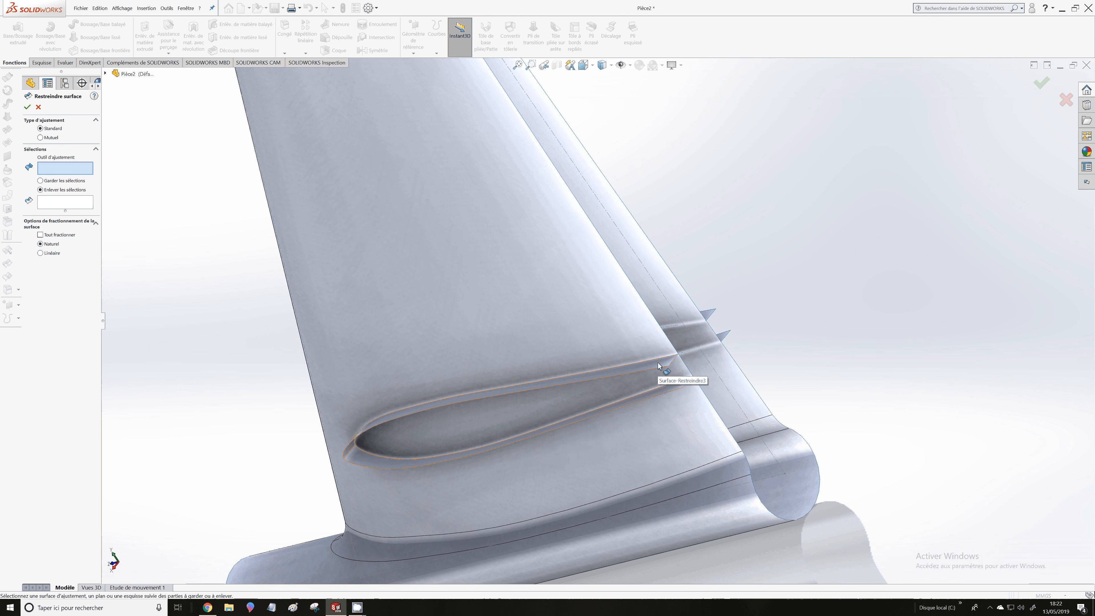
left_click(659, 366)
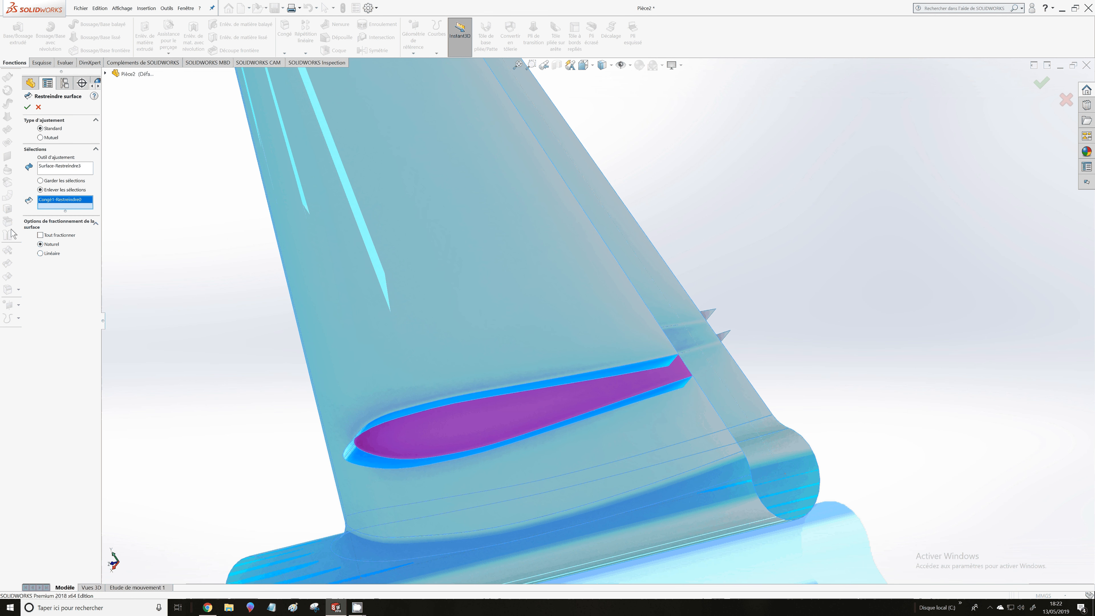
left_click(27, 107)
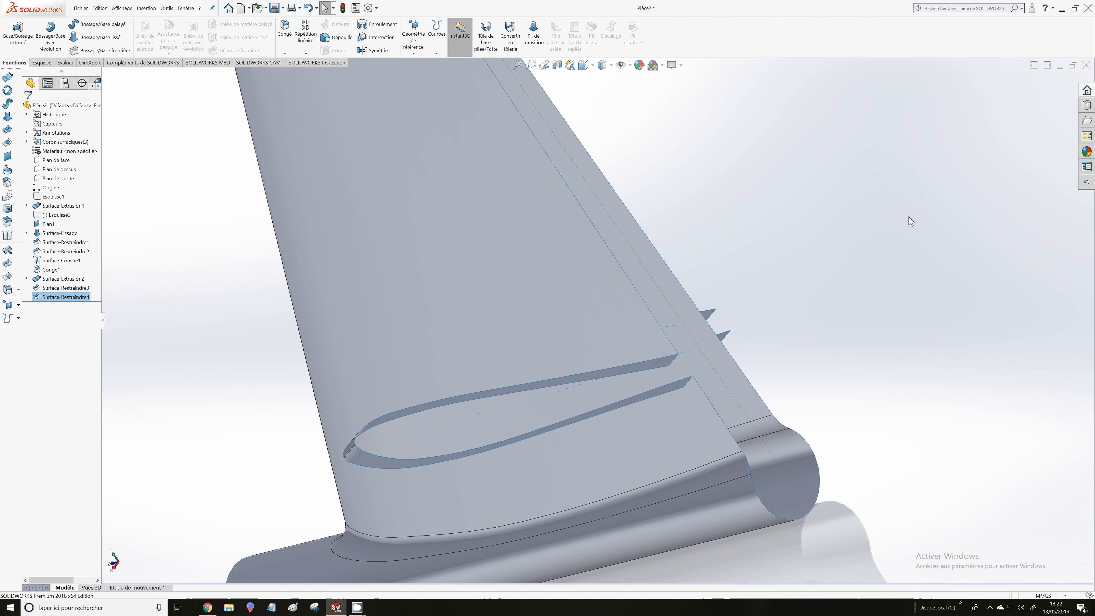
Trim the fin's opposite face with the other airfoil surface, removing the region inside its outline to open the fin through
scroll(909, 217, "up", 3)
middle_click_drag(909, 217, 203, 287)
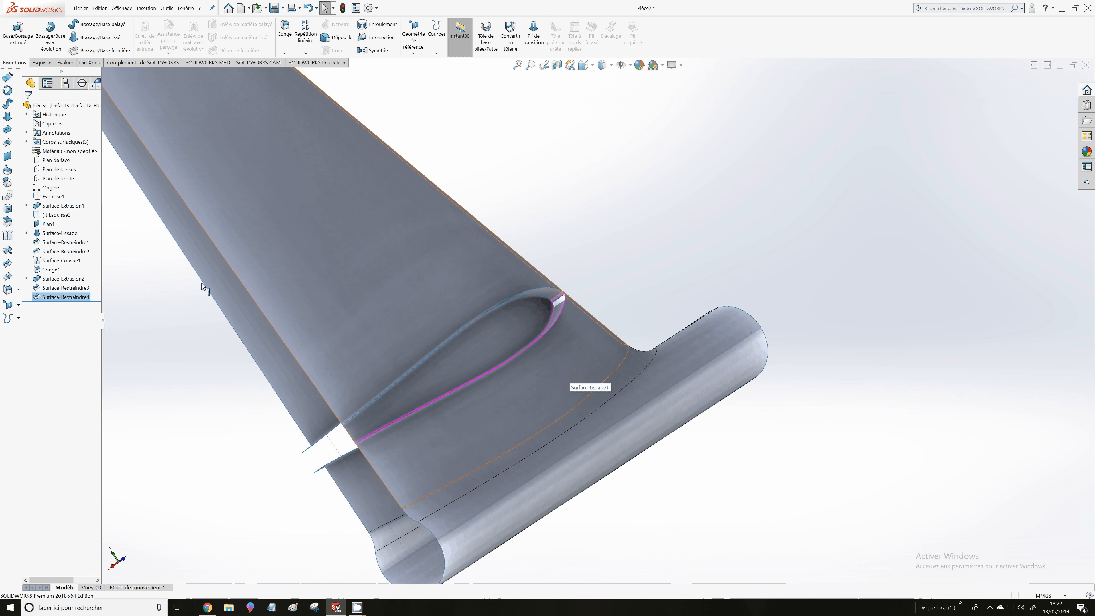
left_click(9, 264)
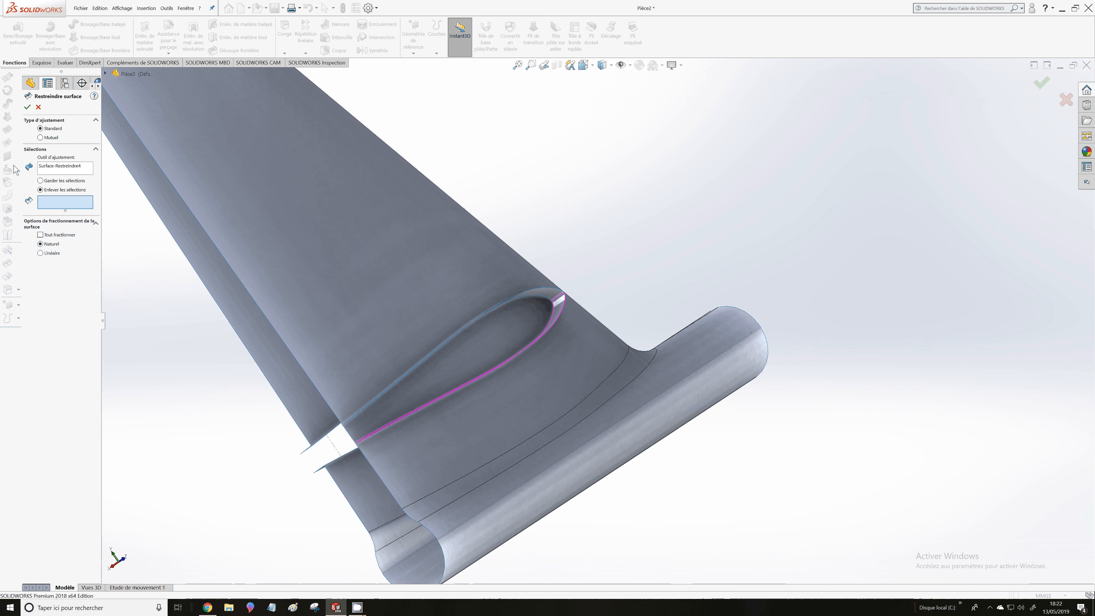
left_click(57, 167)
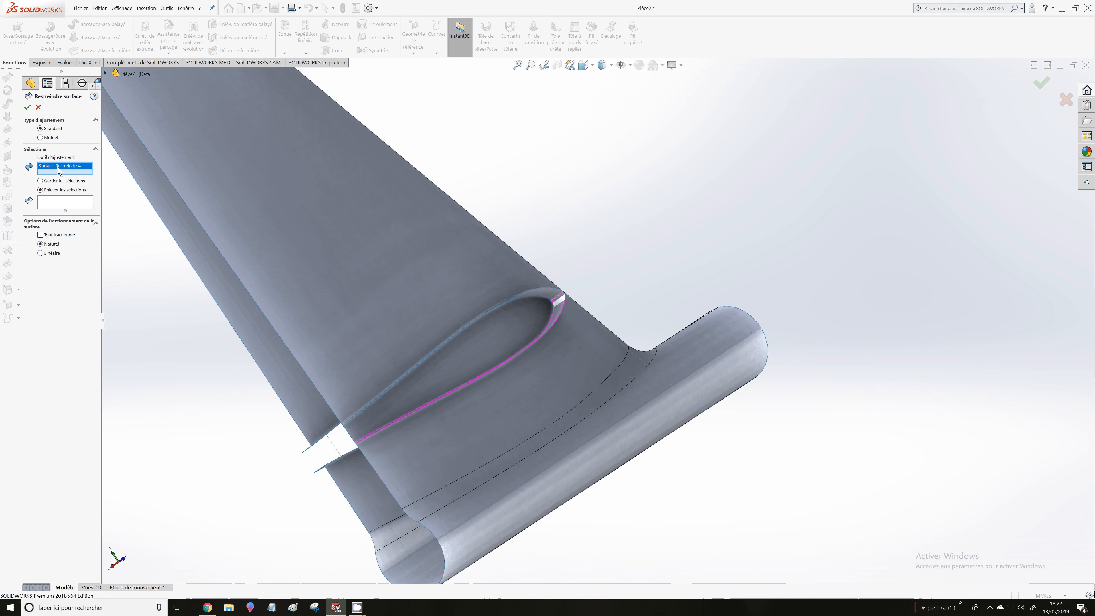
key("Delete")
left_click(530, 313)
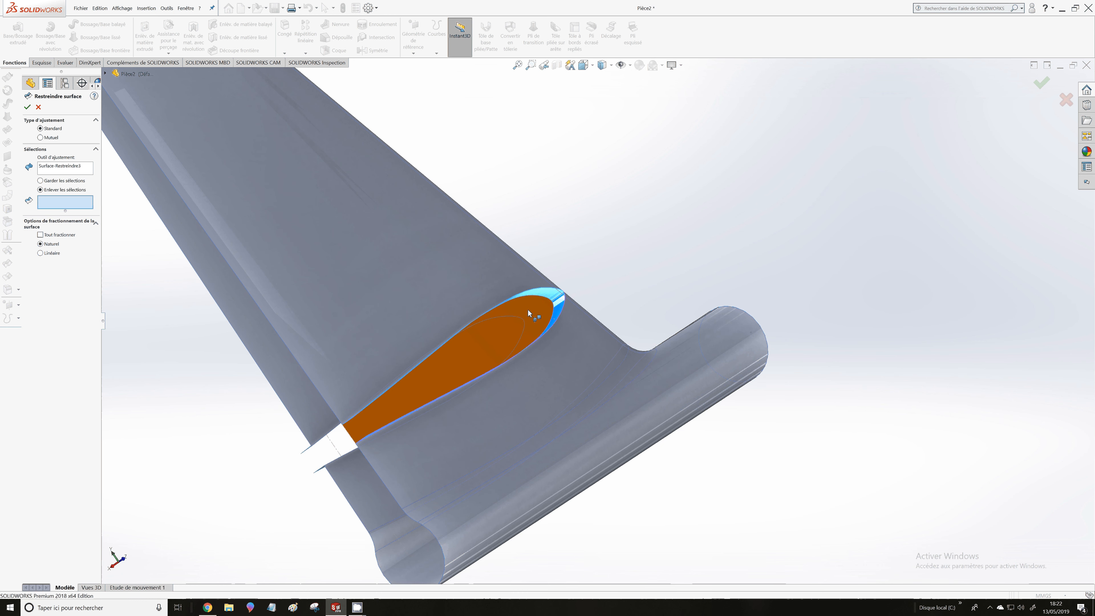
left_click(528, 310)
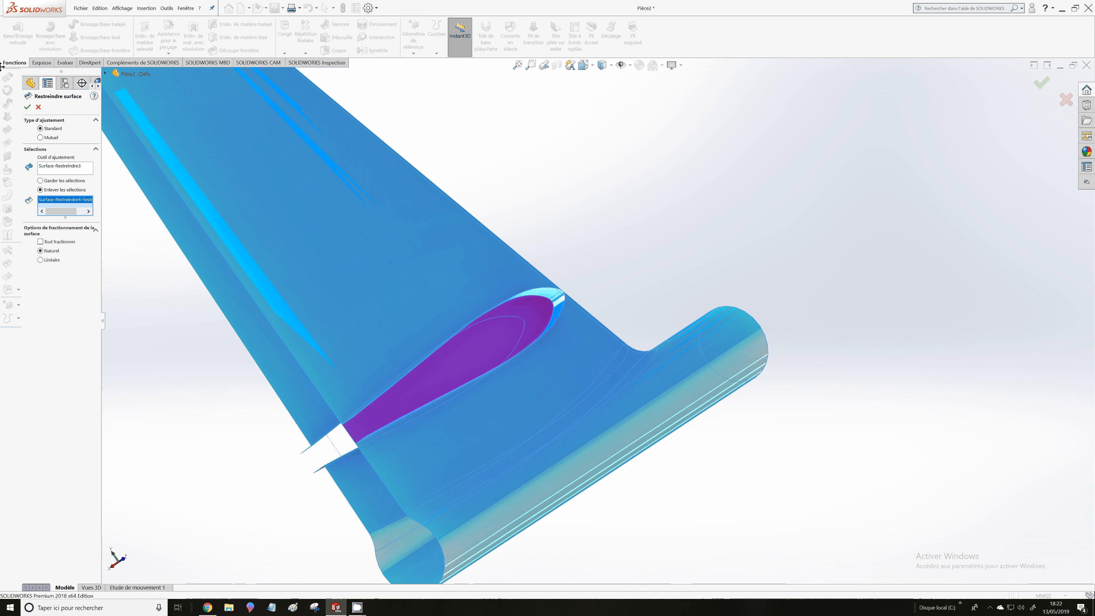
left_click(27, 107)
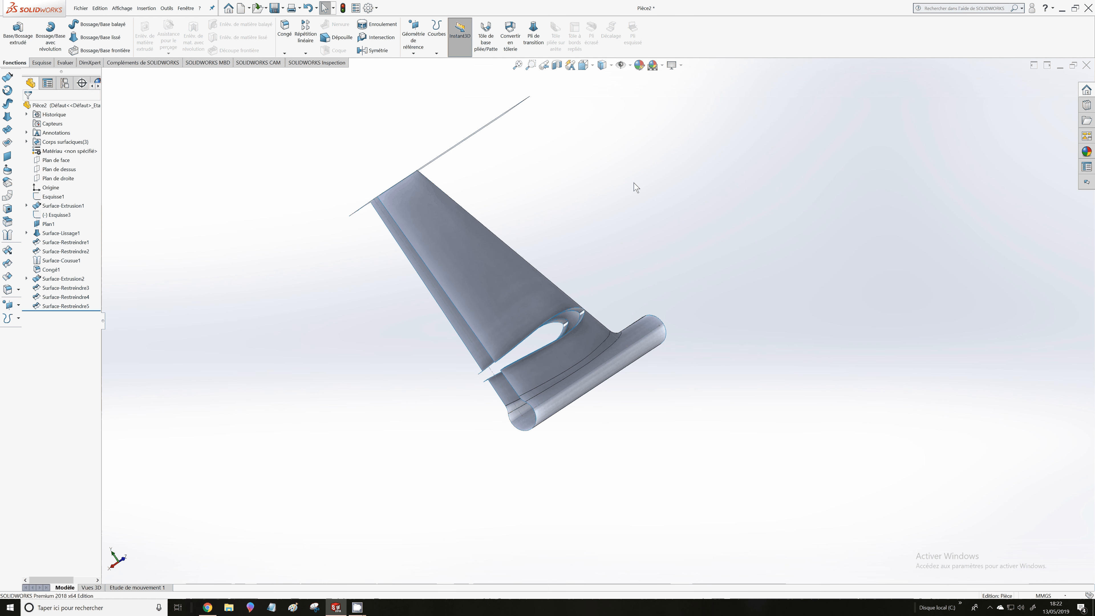
Knit the trimmed fin body with the two trimmed airfoil surfaces on its opposite sides
middle_click_drag(635, 187, 545, 345)
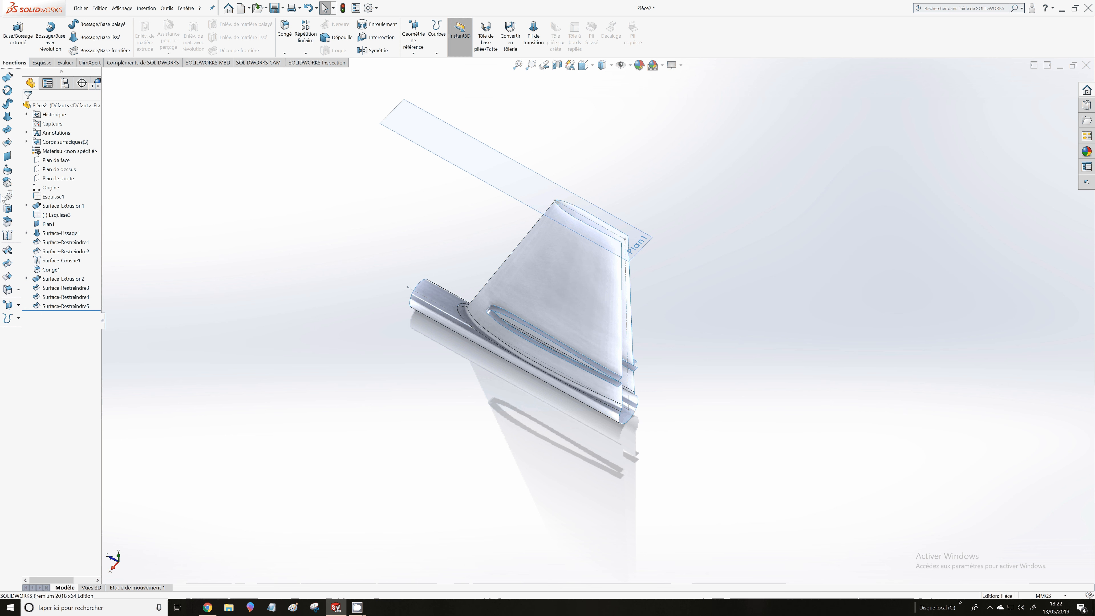
left_click(8, 234)
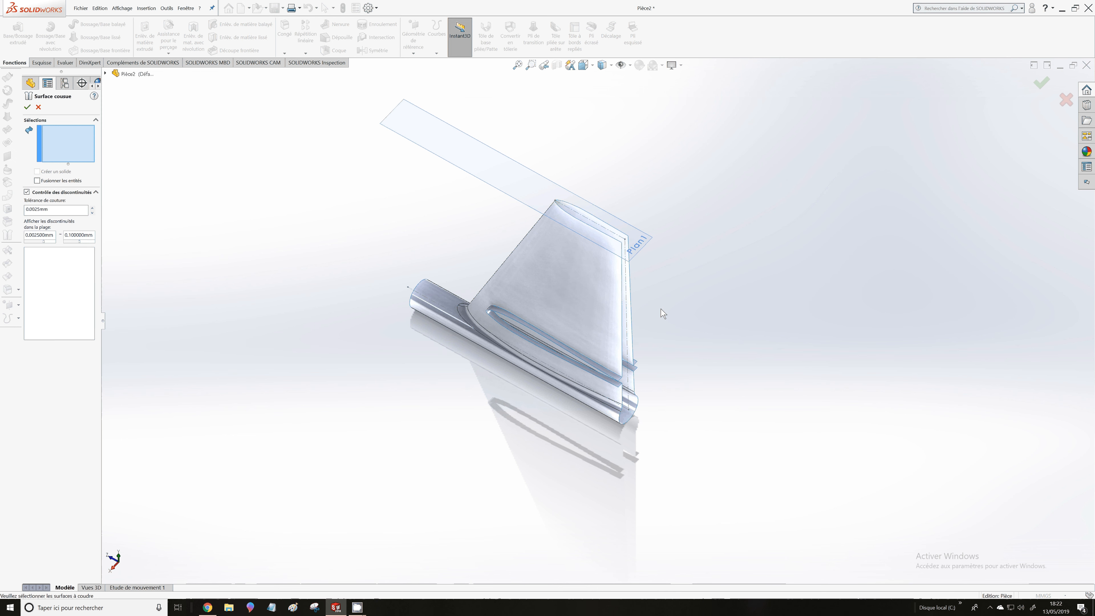
left_click(514, 316)
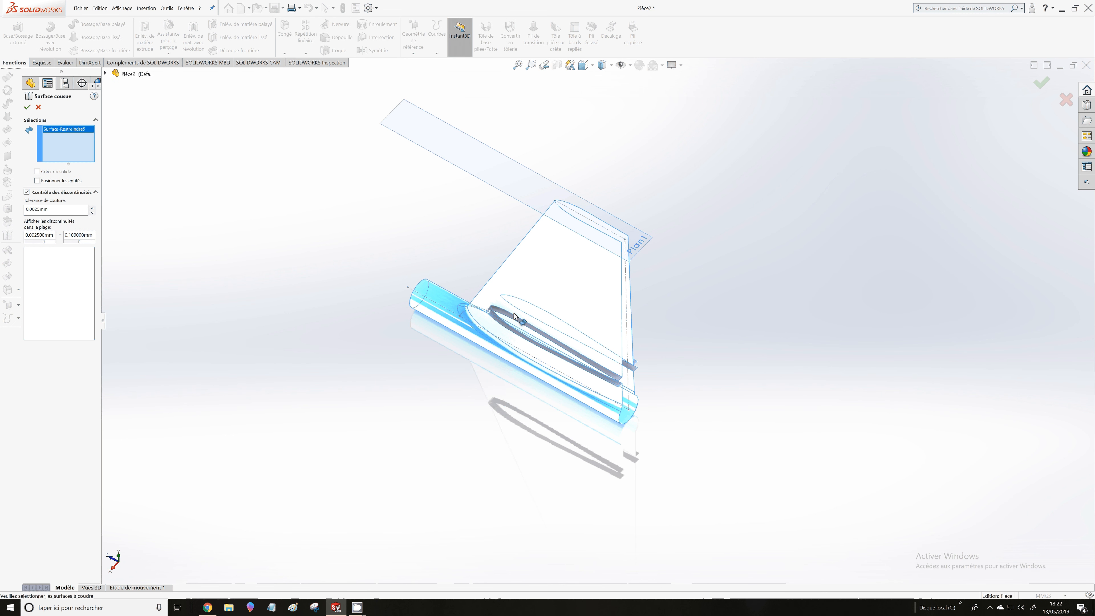
left_click(514, 316)
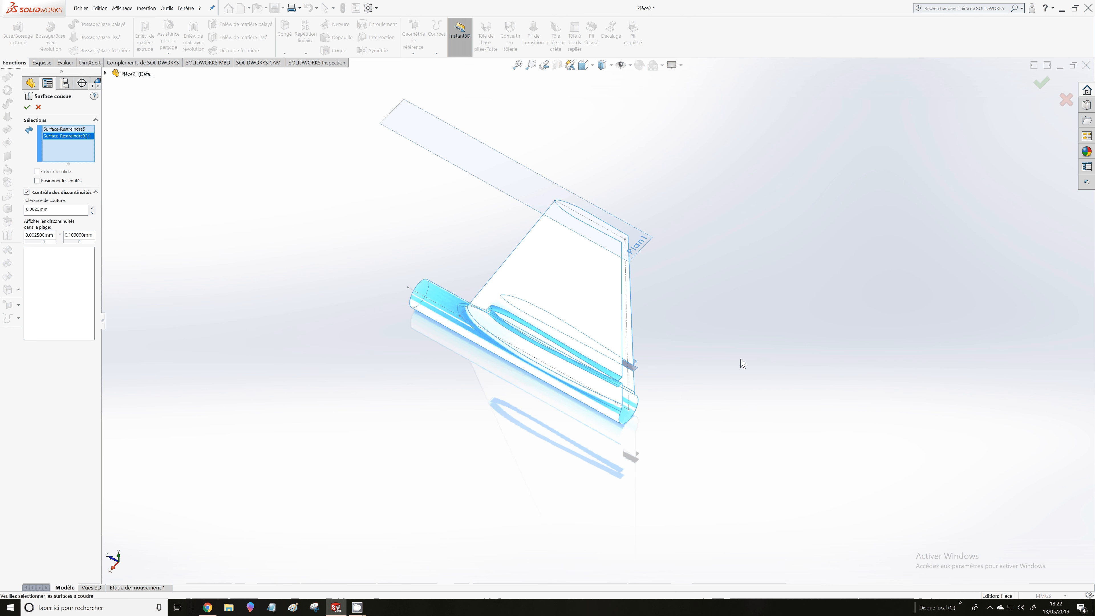
middle_click_drag(742, 364, 630, 362)
left_click(629, 361)
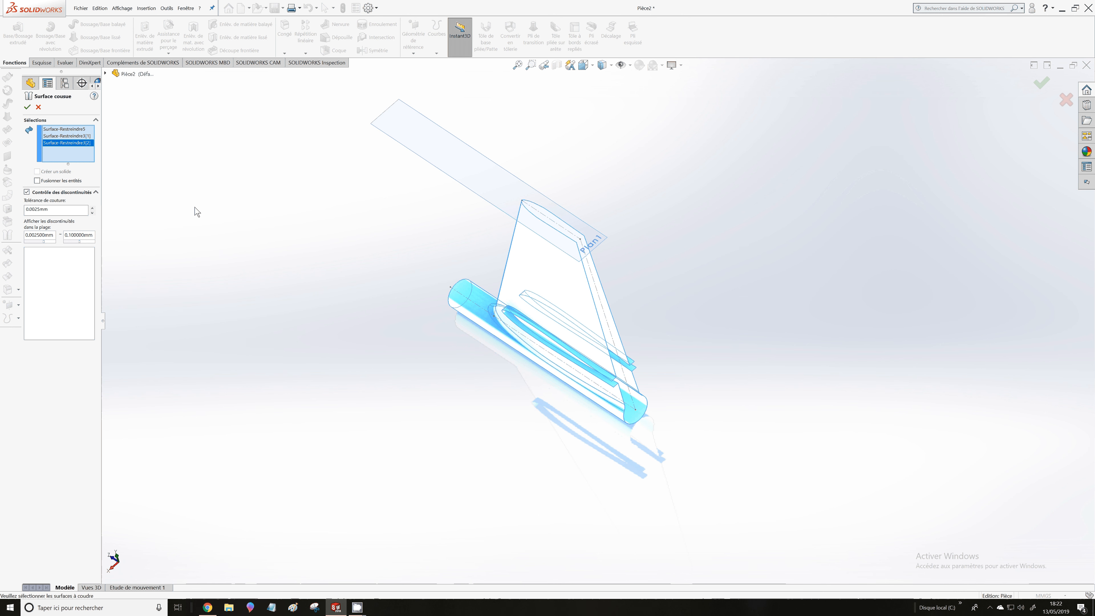
left_click(28, 108)
Fillet the four edges where the airfoil surfaces meet both sides of the fin, with a symmetric 2 mm radius
scroll(618, 309, "down", 2)
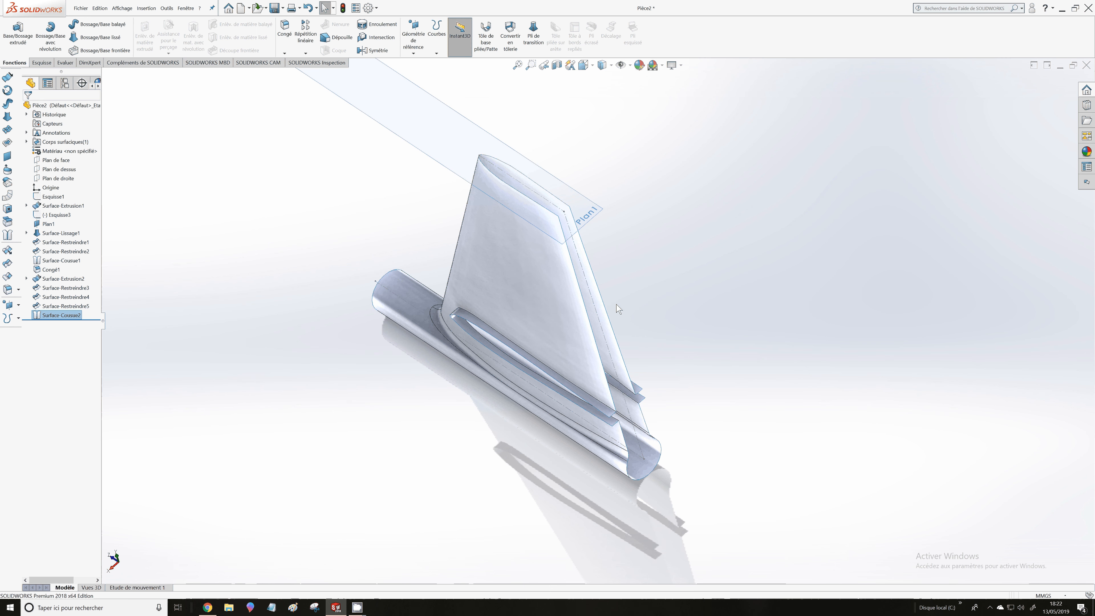
middle_click_drag(619, 308, 620, 375)
scroll(620, 375, "down", 2)
left_click(620, 375)
scroll(625, 370, "down", 2)
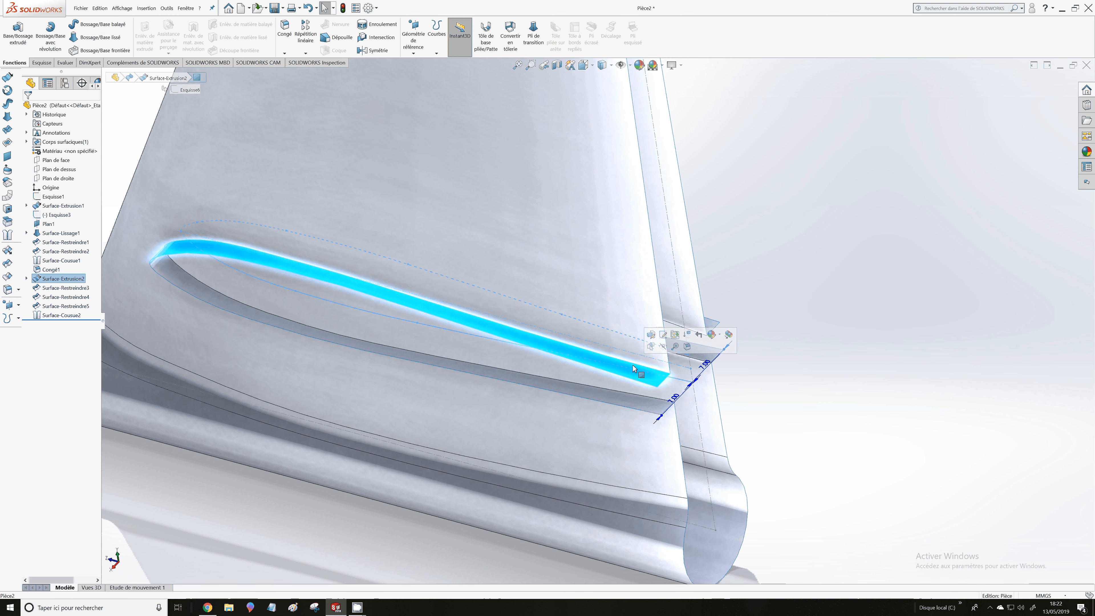
key("Escape")
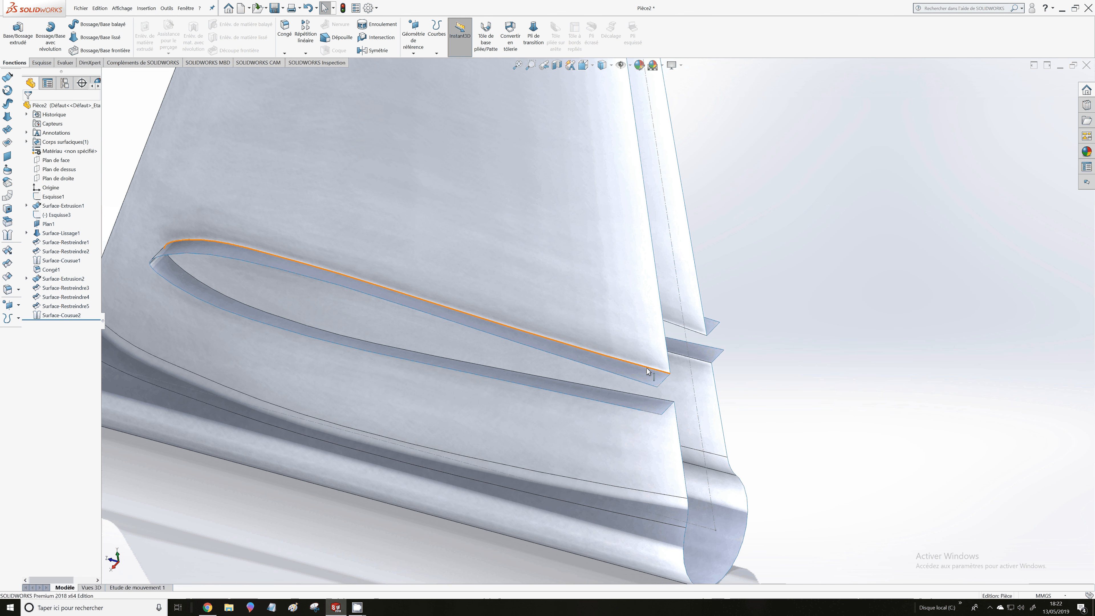
left_click(648, 372)
left_click(712, 353)
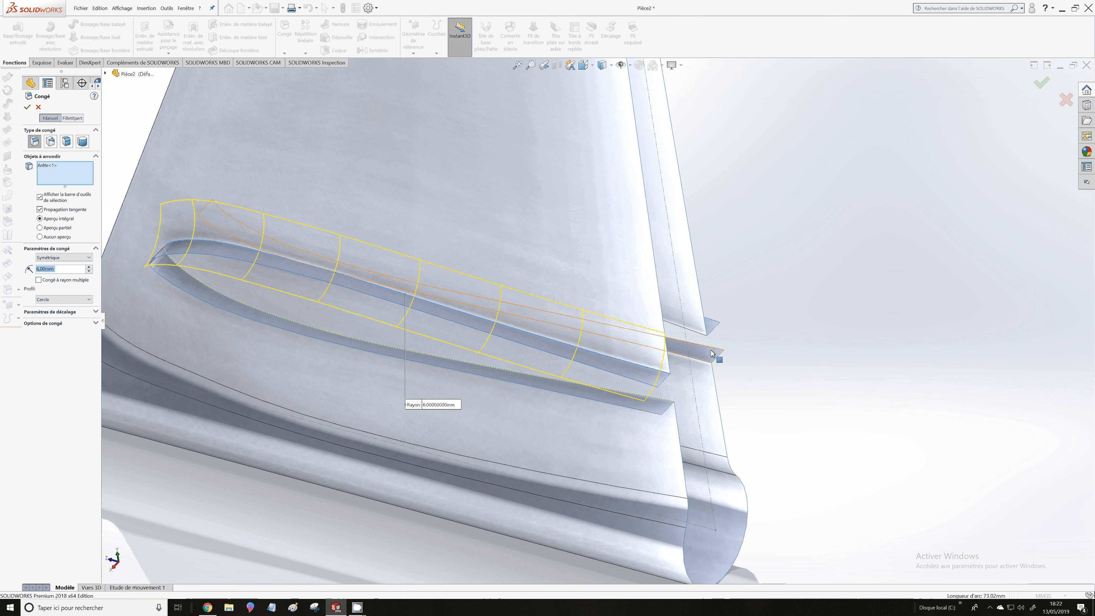
left_click(88, 272)
left_click(88, 272)
left_click(88, 271)
left_click(89, 271)
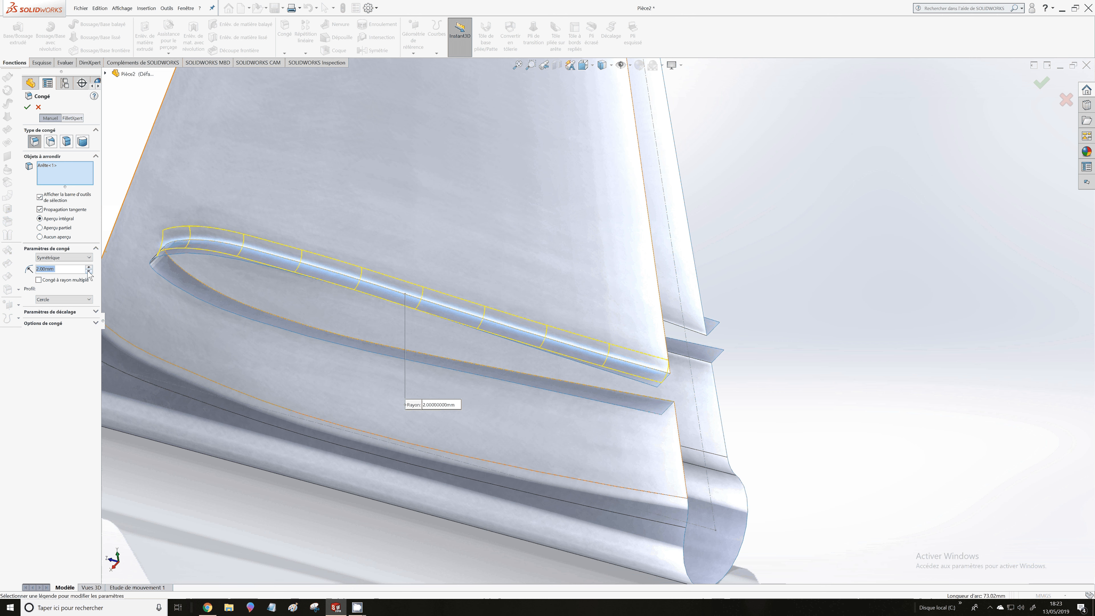
left_click(658, 400)
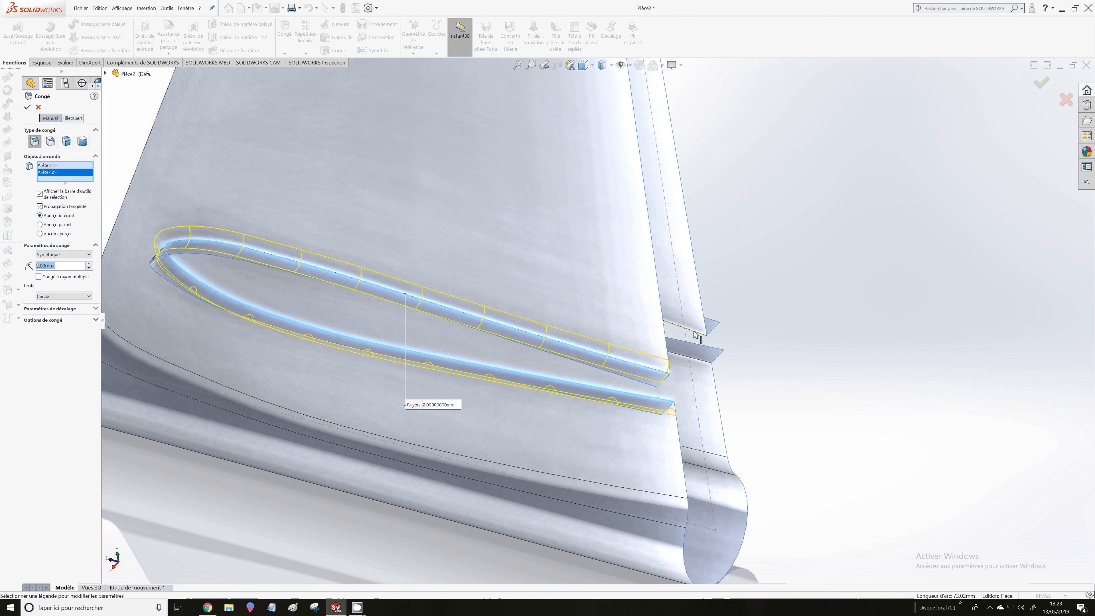
left_click(700, 361)
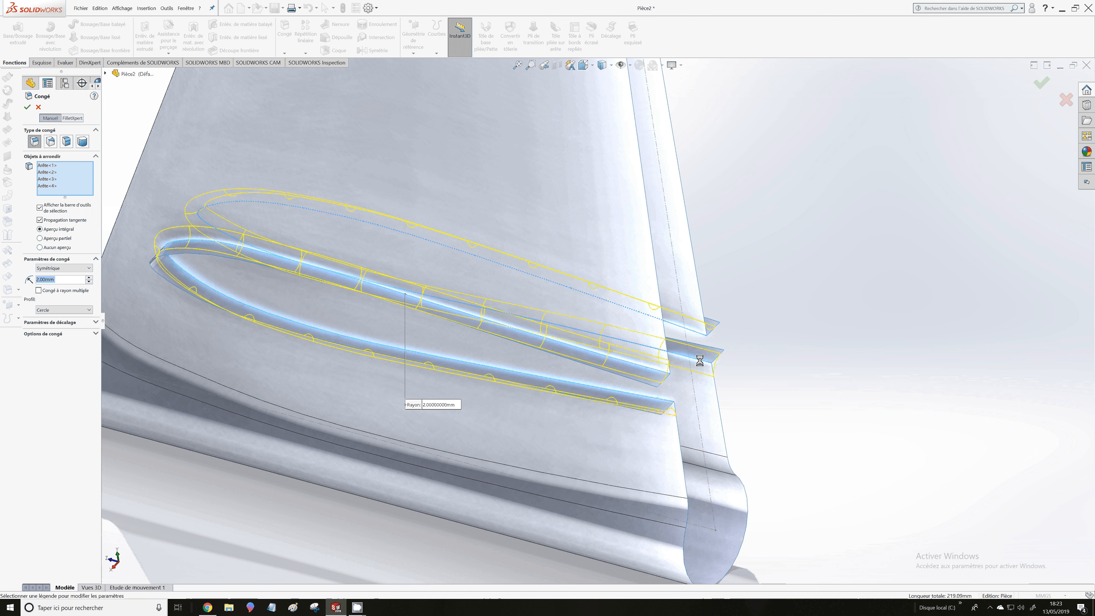
left_click(27, 108)
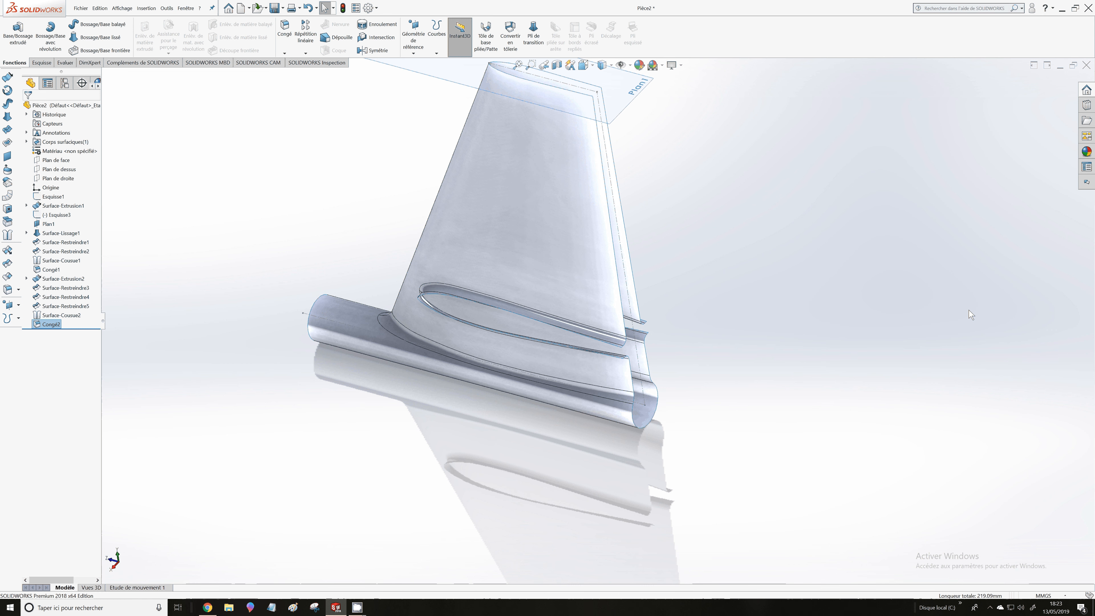
Create a 3D sketch with a line across the open trailing edge at the fin tip, joining the two tip corners
middle_click_drag(971, 314, 1000, 248)
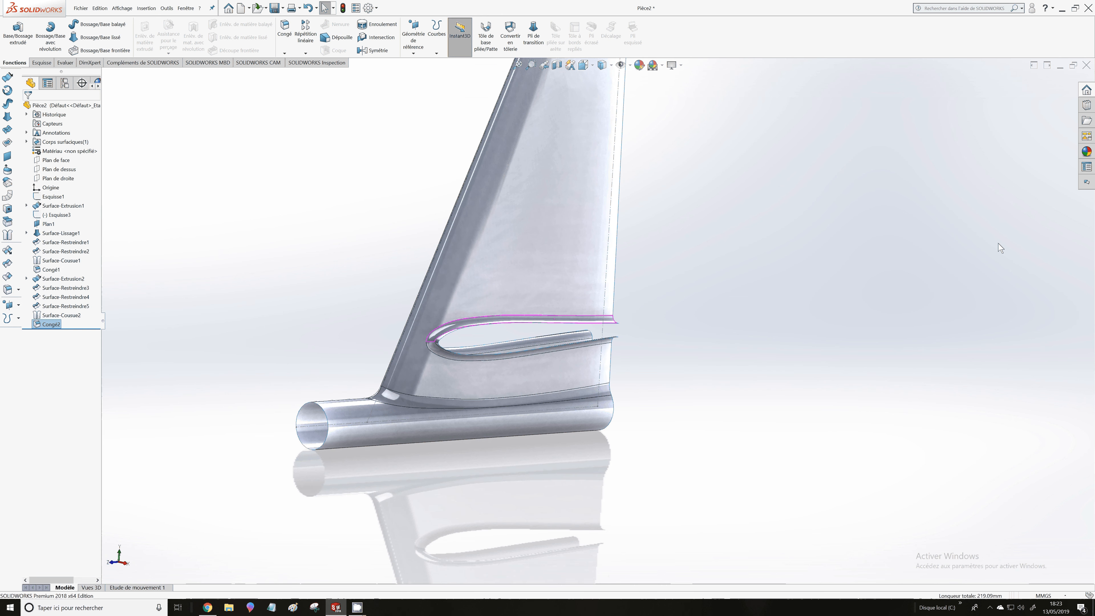
scroll(927, 255, "up", 3)
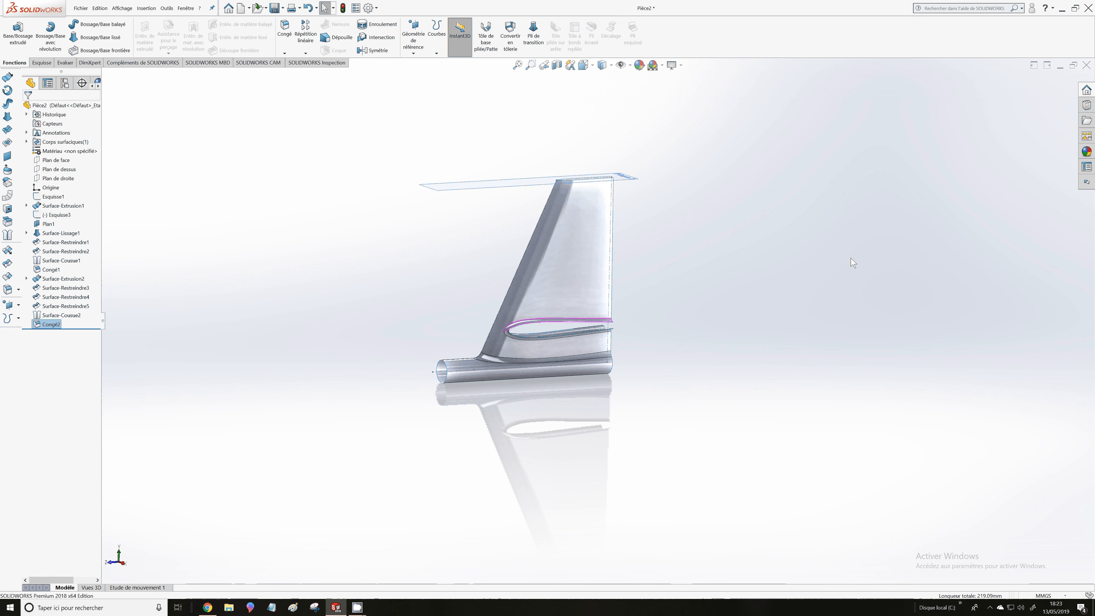
middle_click_drag(852, 263, 772, 213)
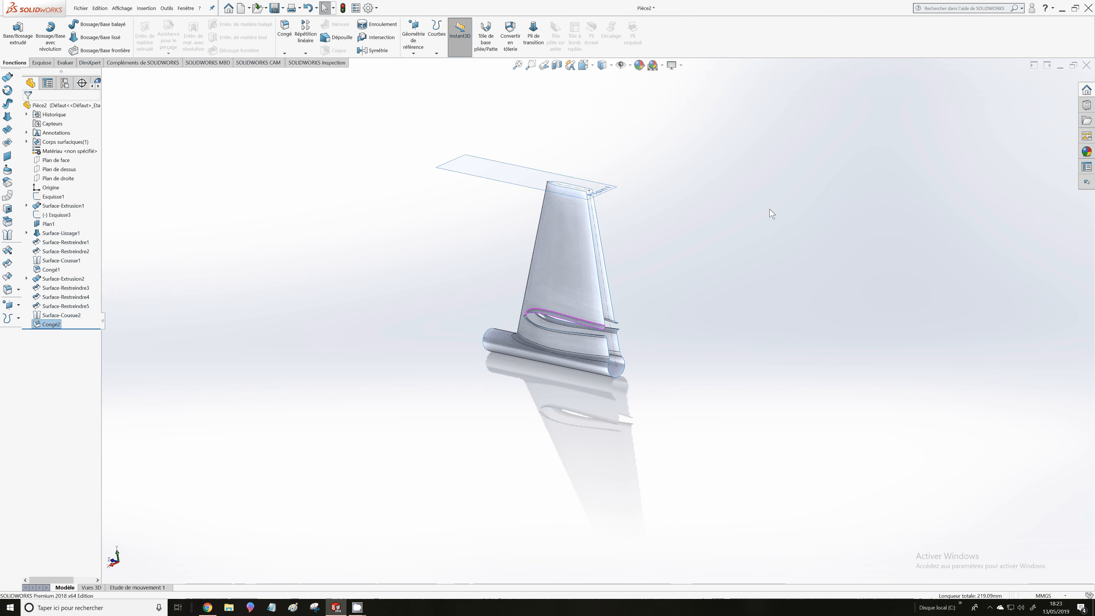
scroll(772, 213, "down", 3)
scroll(661, 379, "up", 1)
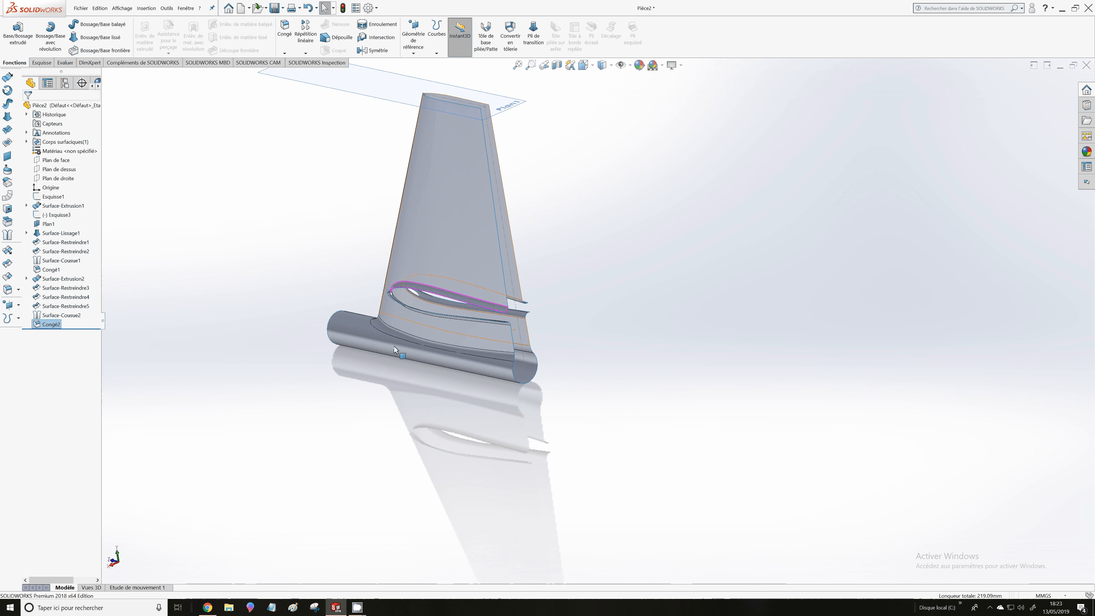
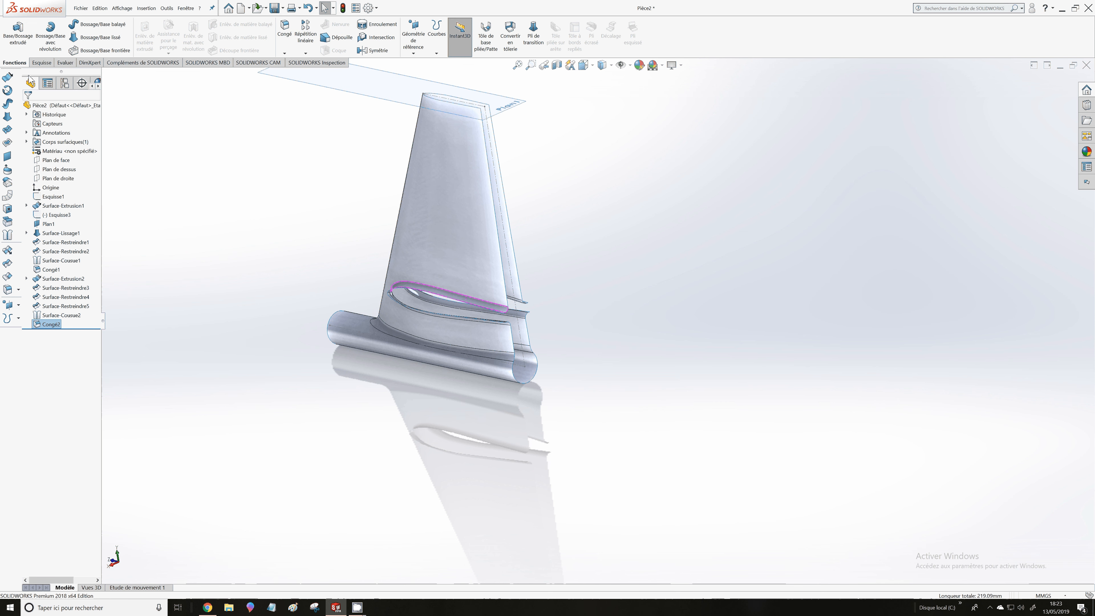
left_click(40, 62)
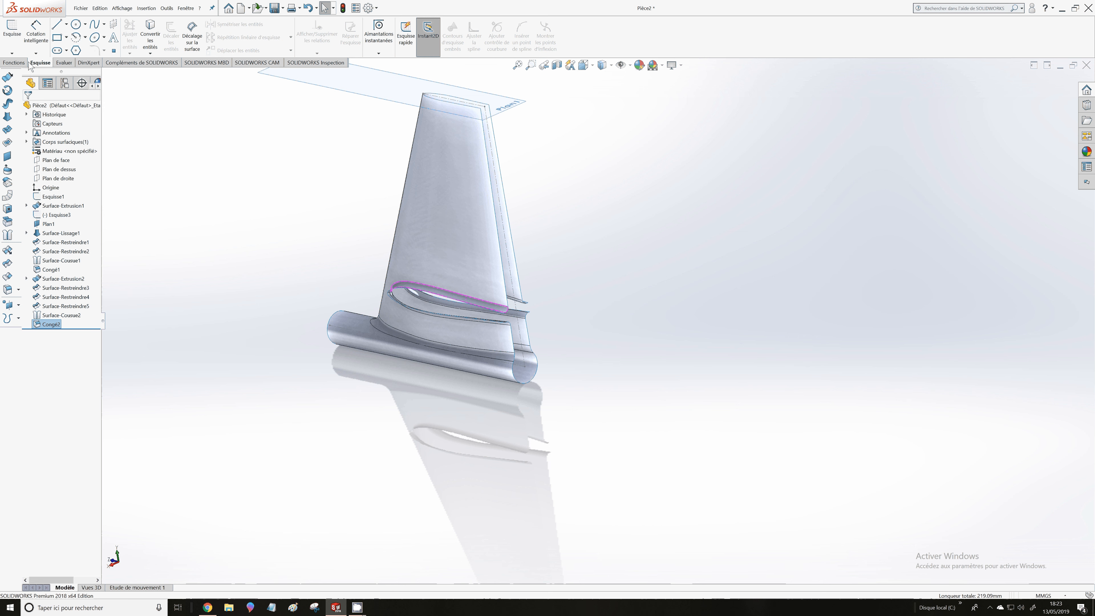
left_click(19, 52)
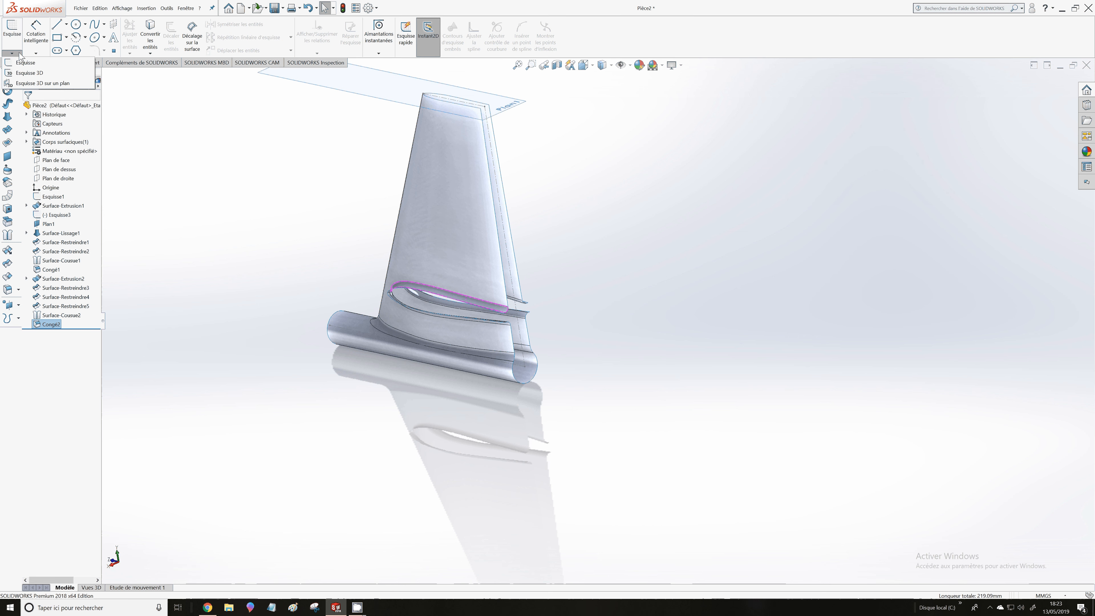
left_click(20, 73)
left_click(56, 26)
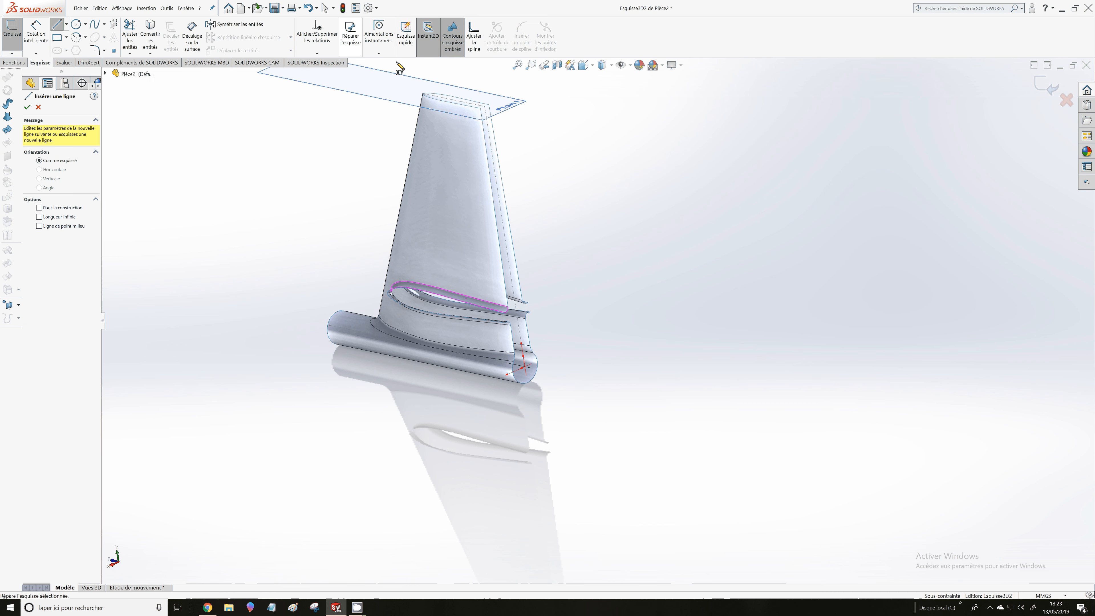
scroll(400, 67, "down", 5)
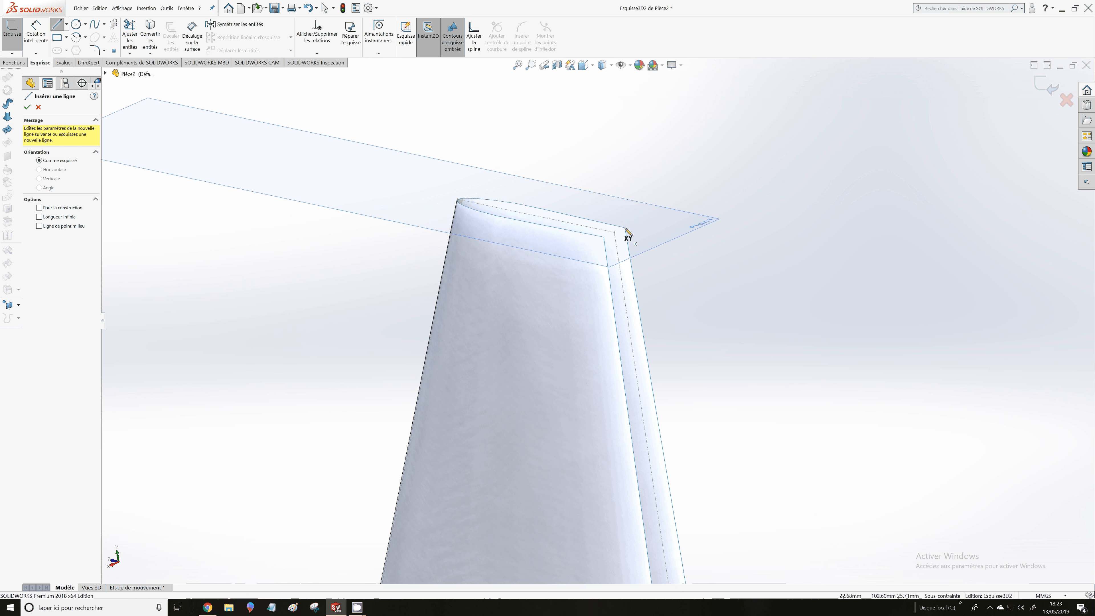
left_click(625, 228)
left_click(603, 237)
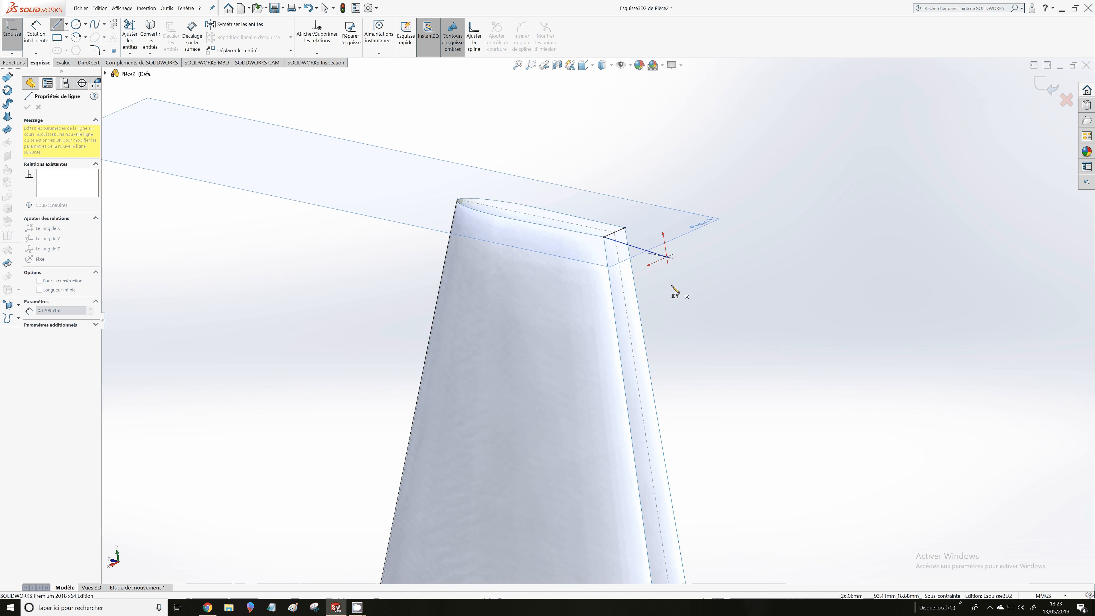
scroll(672, 285, "up", 3)
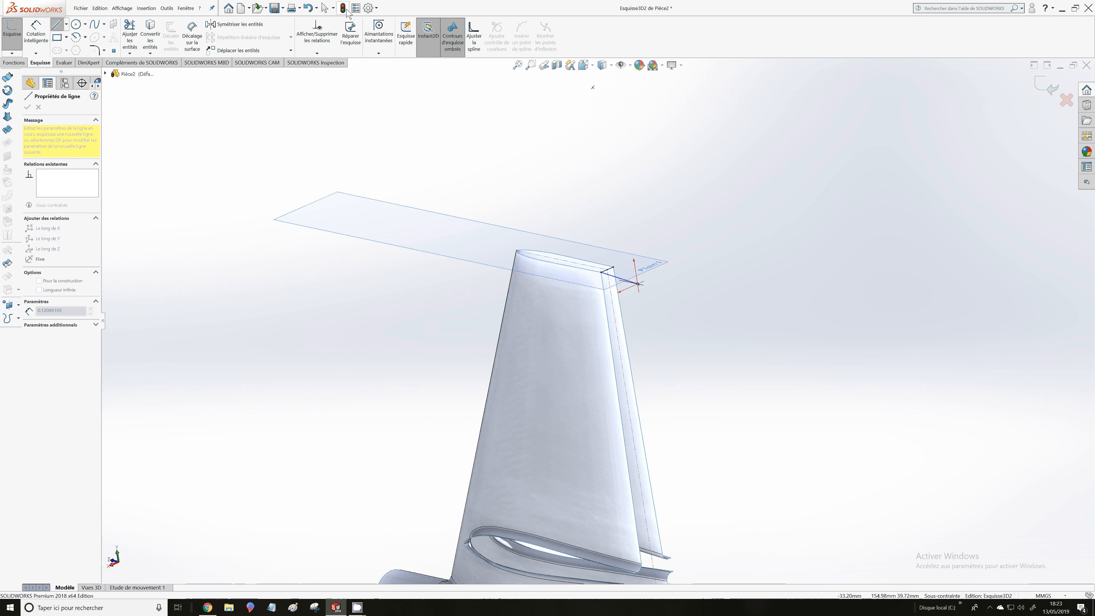
key("Escape")
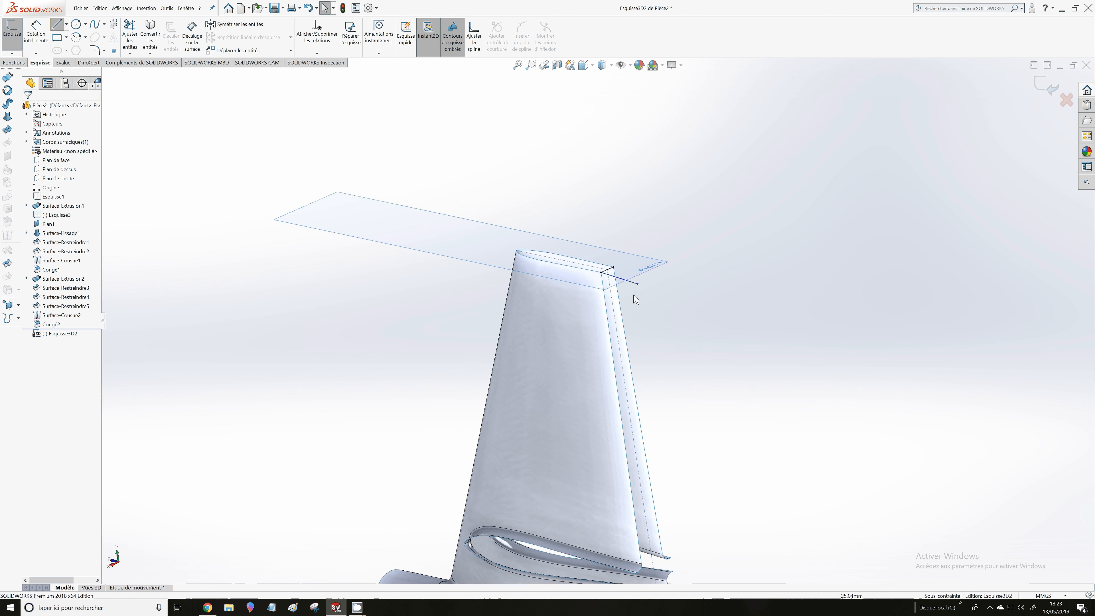
Delete the extra segment running off the tip corner and exit the 3D sketch
left_click(636, 285)
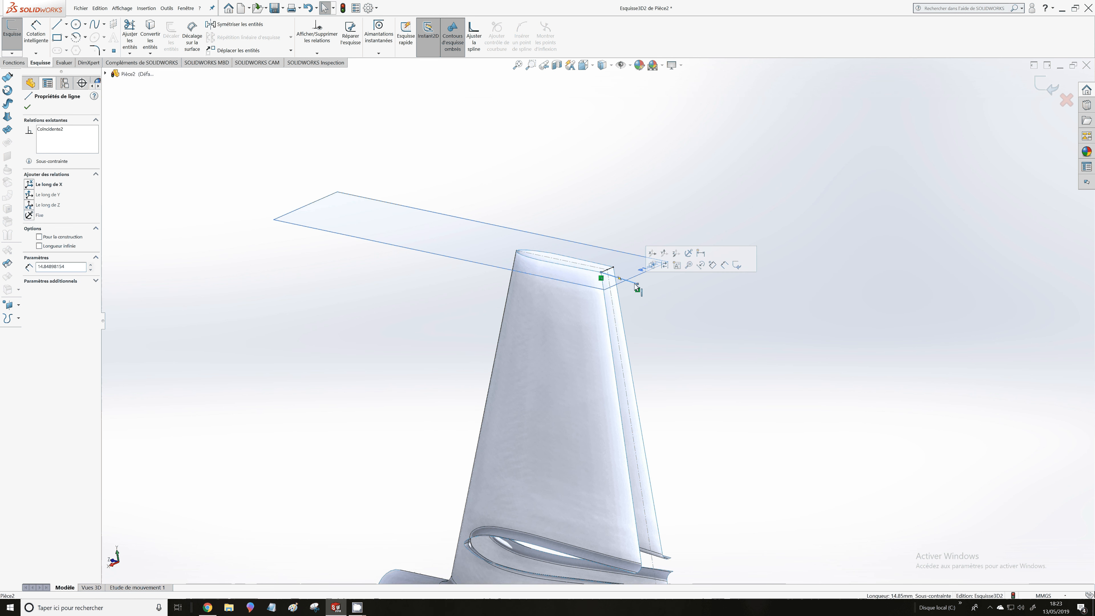
key("Delete")
scroll(692, 144, "up", 3)
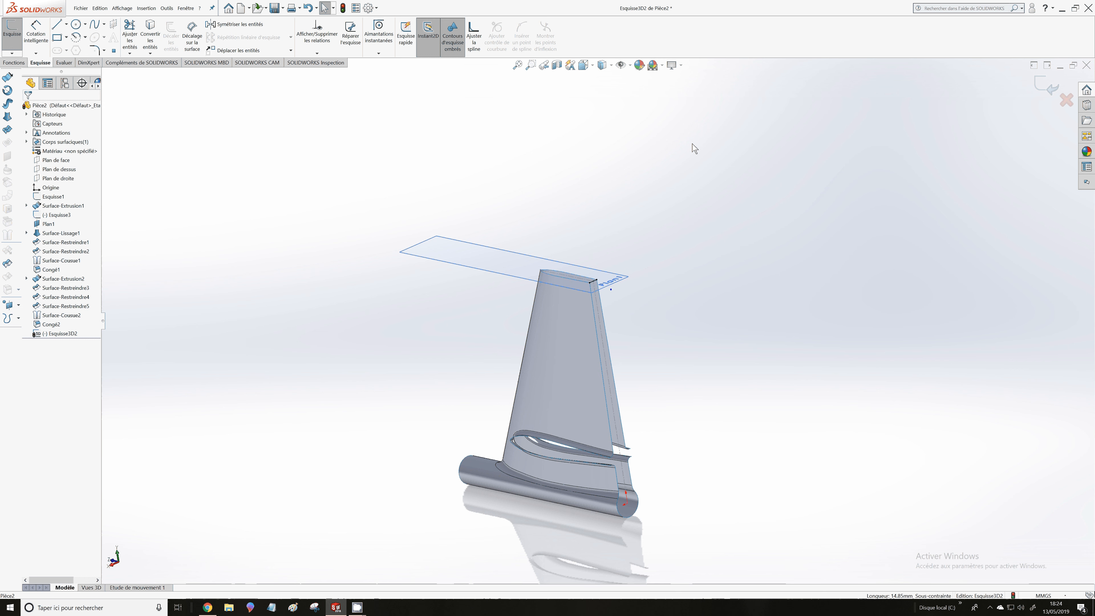
left_click(1047, 85)
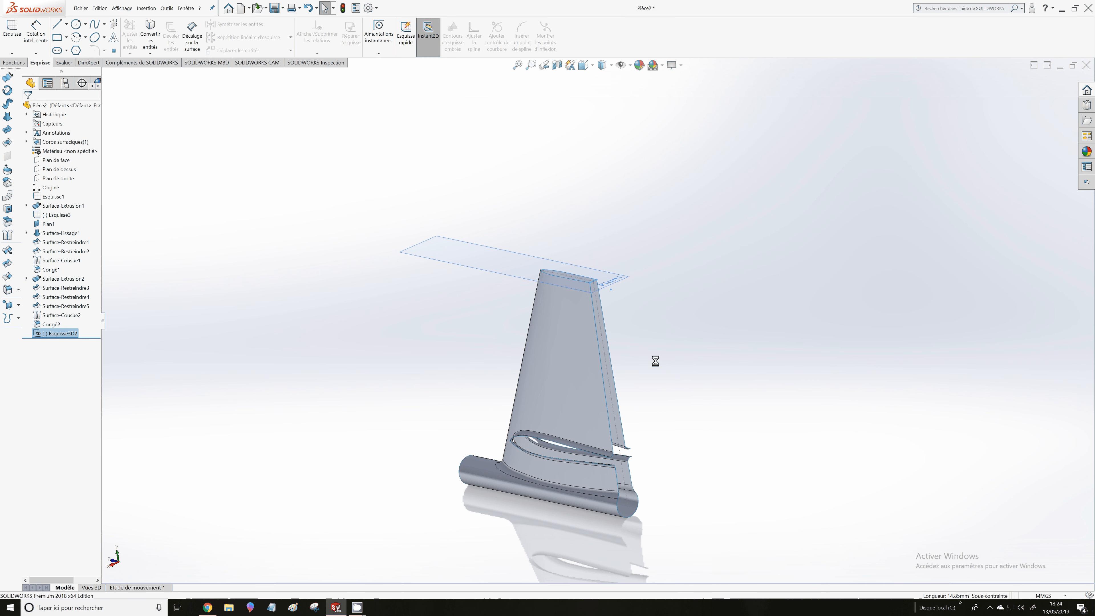
Reopen the 3D sketch and draw a line joining the trailing ends of the upper and lower airfoil flanges on the fin's far side
scroll(629, 447, "down", 3)
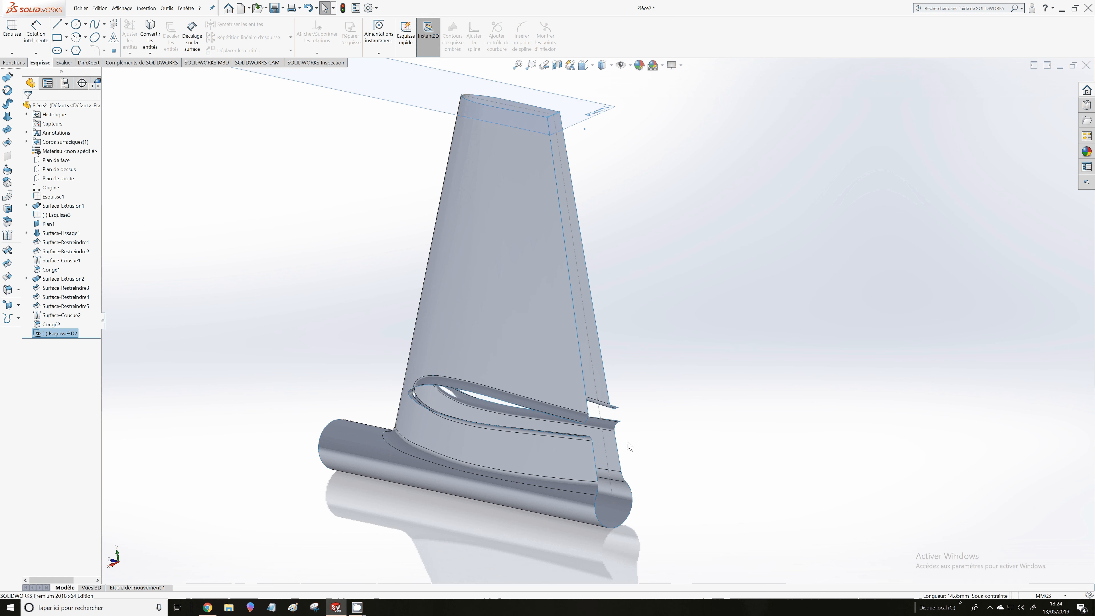
scroll(630, 446, "down", 3)
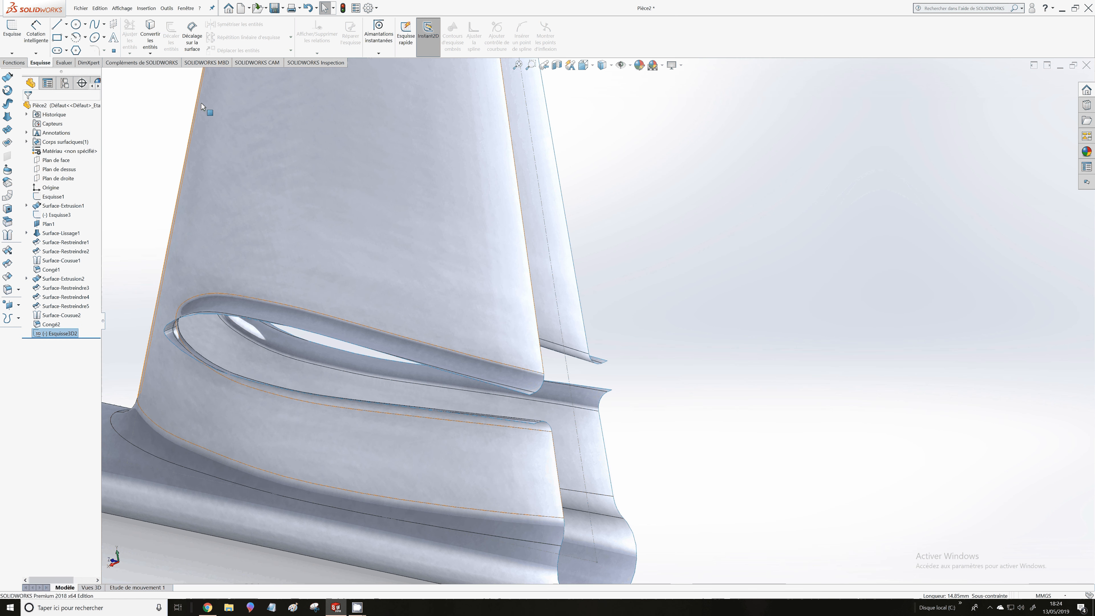
left_click(57, 25)
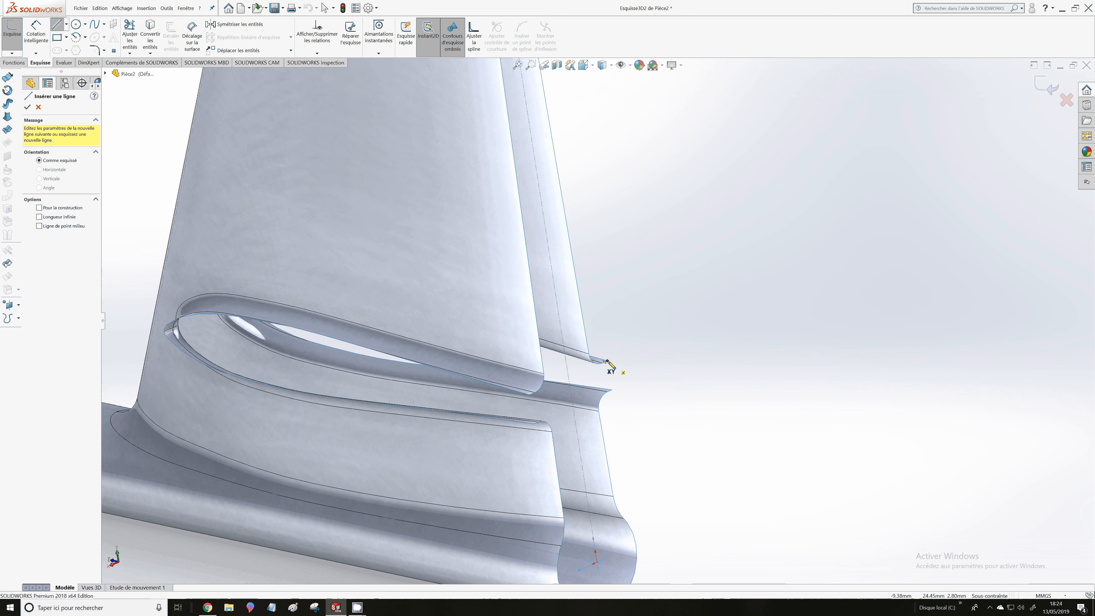
left_click(605, 361)
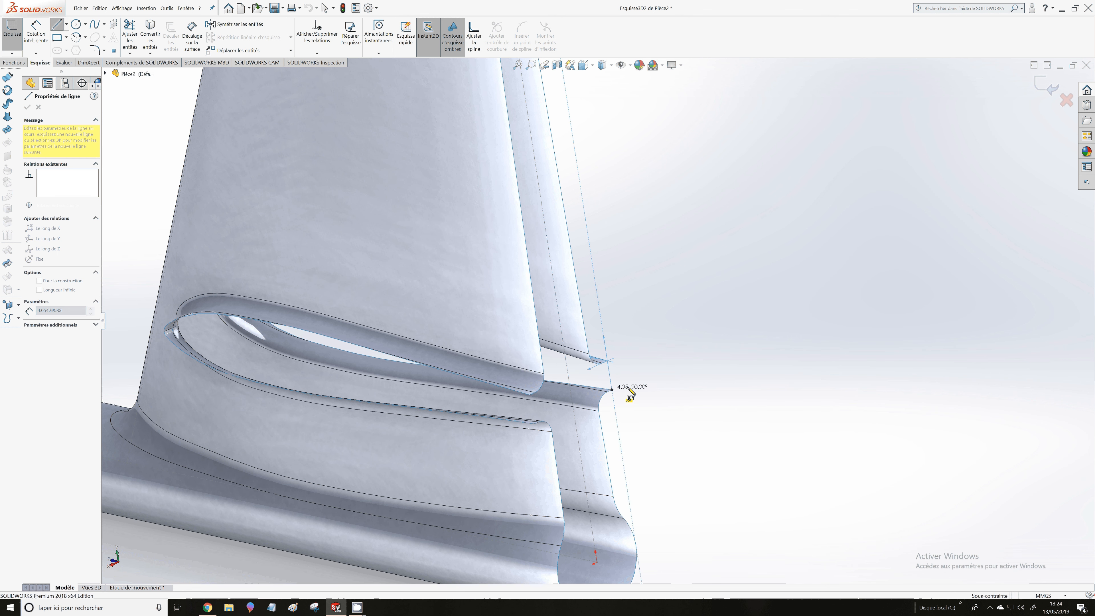
left_click(611, 390)
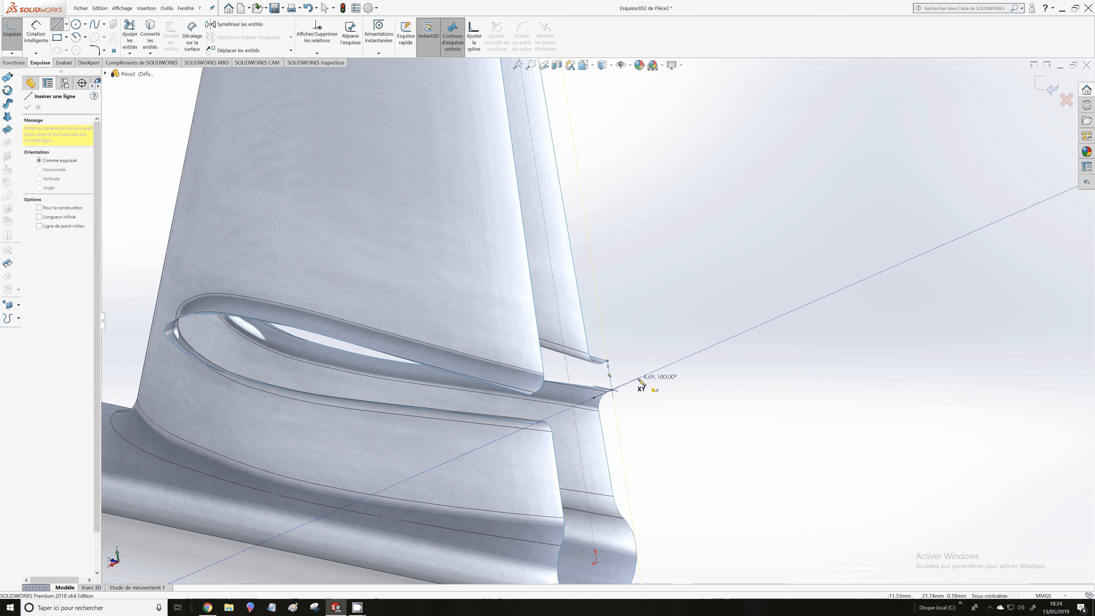
left_click(638, 379)
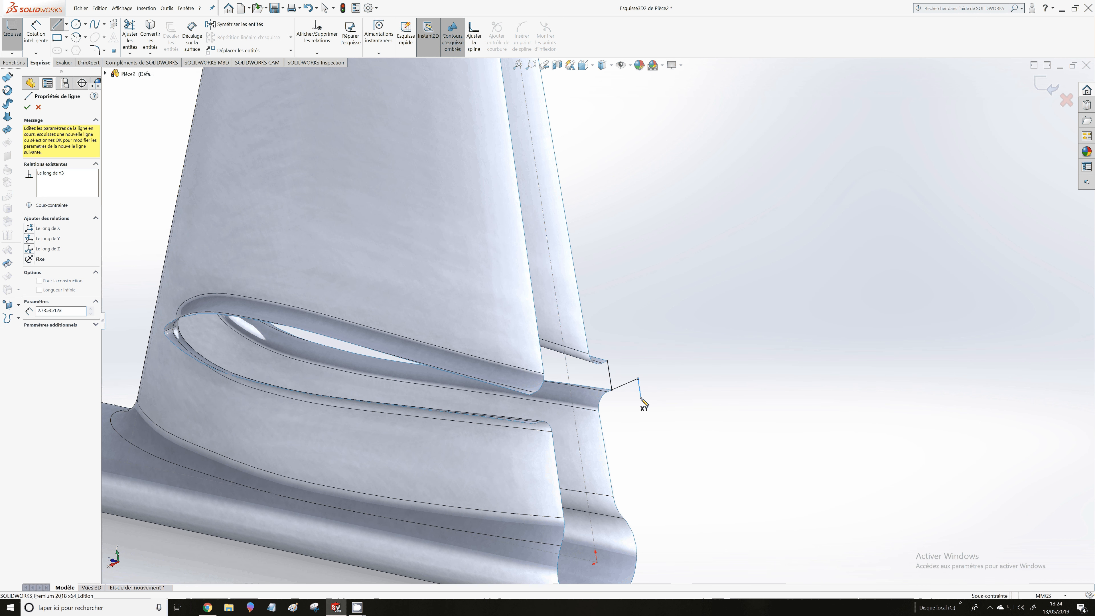
key("Escape")
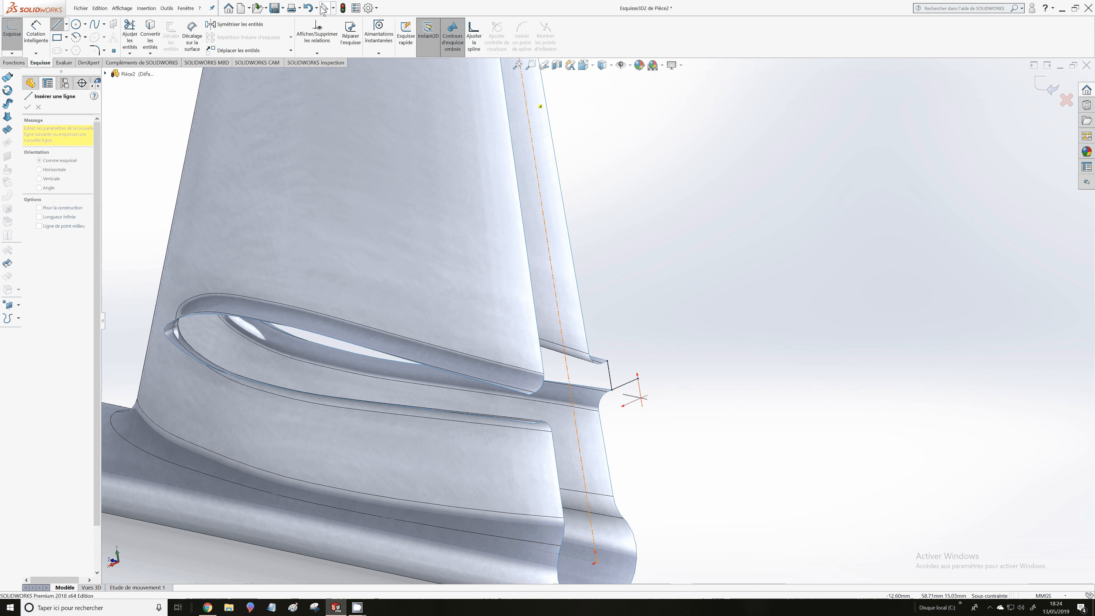
left_click(324, 8)
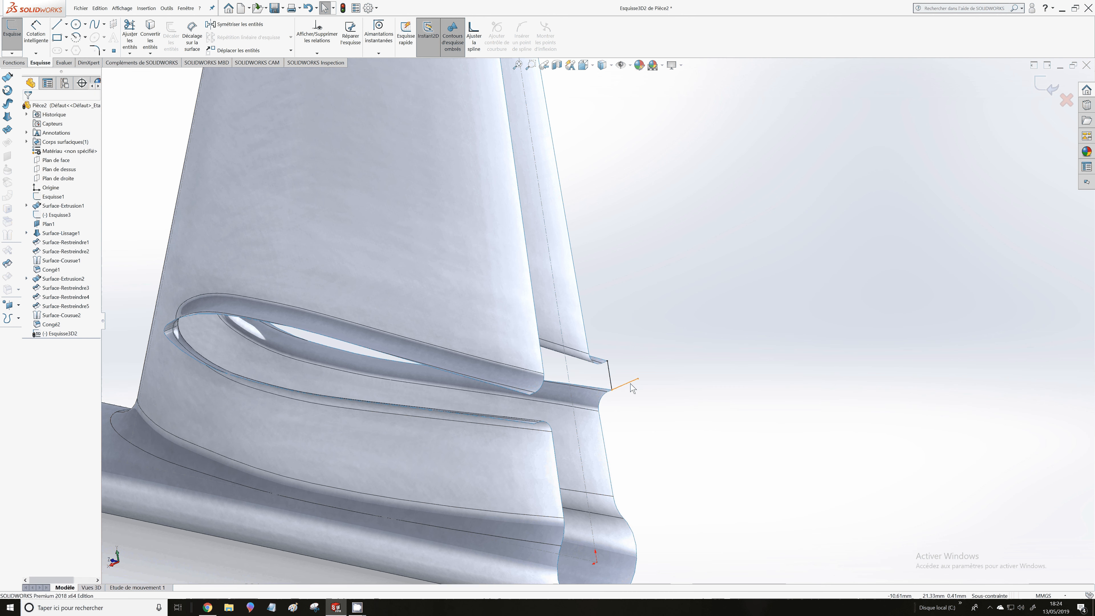
Delete the extra segment extending from the lower flange's trailing corner and close the 3D sketch
left_click(631, 383)
key("Delete")
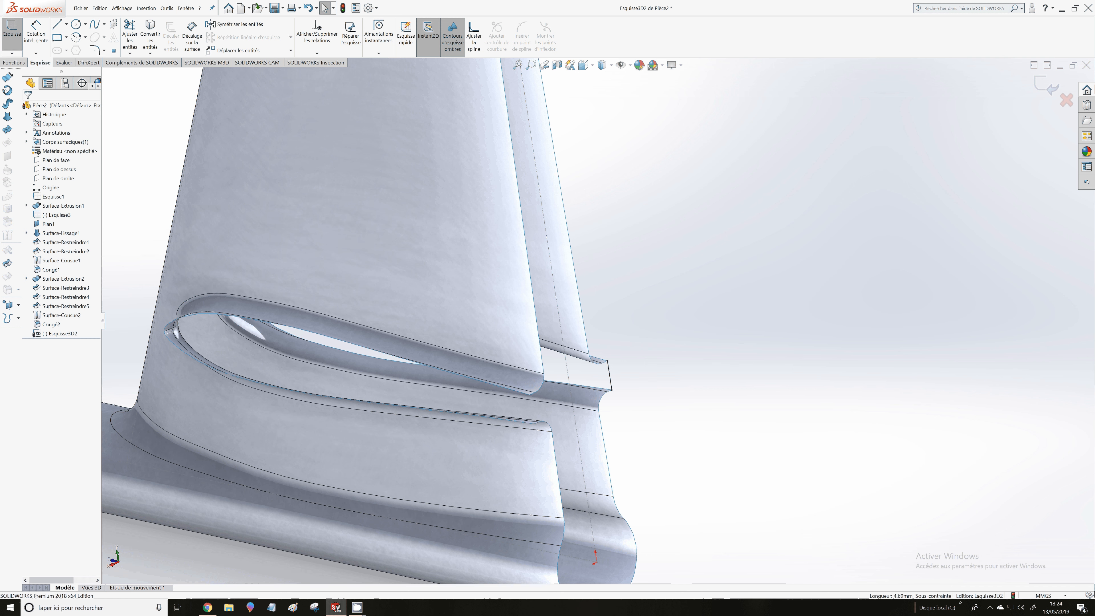
left_click(12, 28)
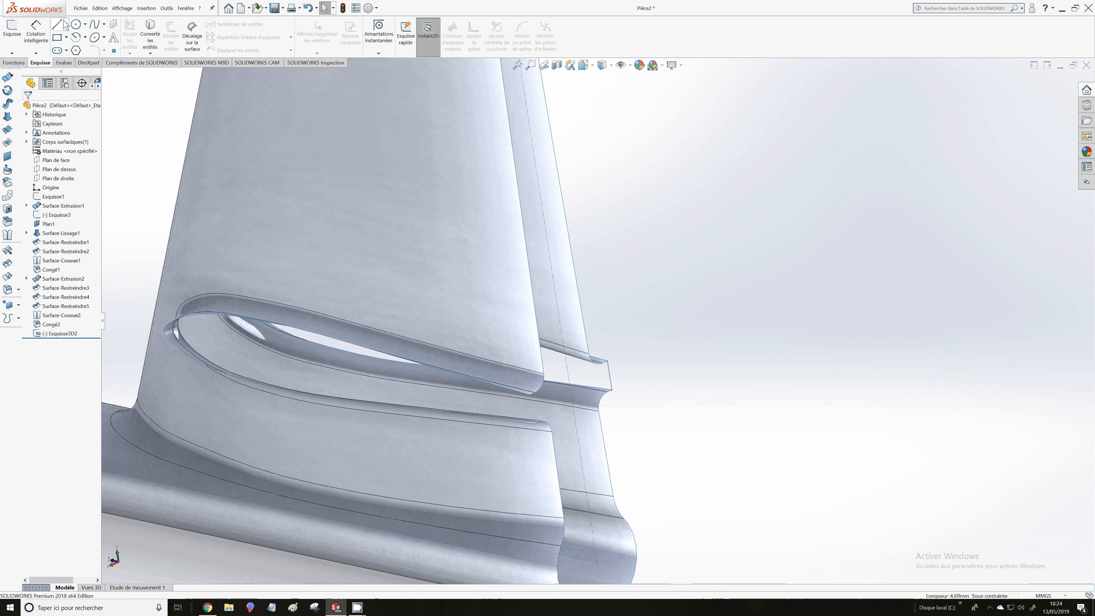
Start a new sketch line at the fin's airfoil opening
left_click(64, 22)
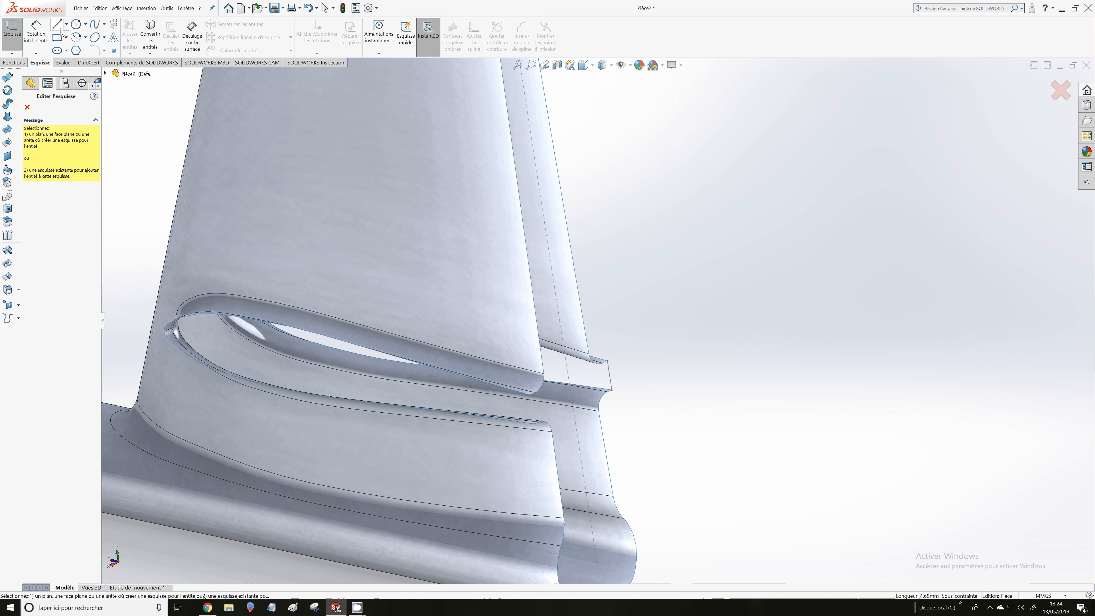
Start a 3D sketch and draw a line about 5.5 mm long bridging the slot gap near the blade's trailing edge
left_click(12, 53)
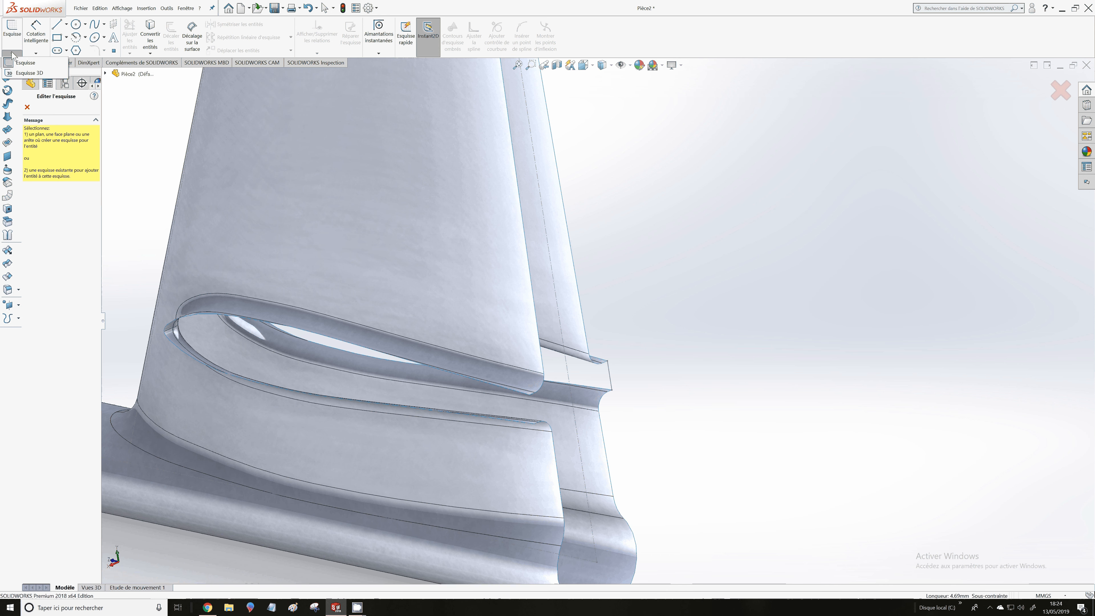
left_click(29, 73)
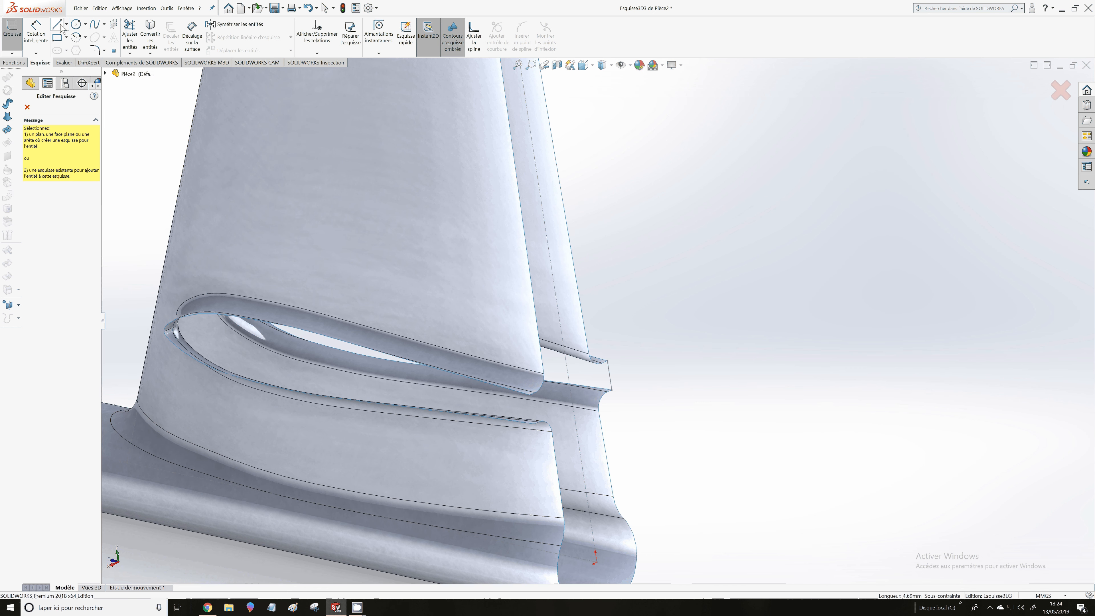
left_click(58, 25)
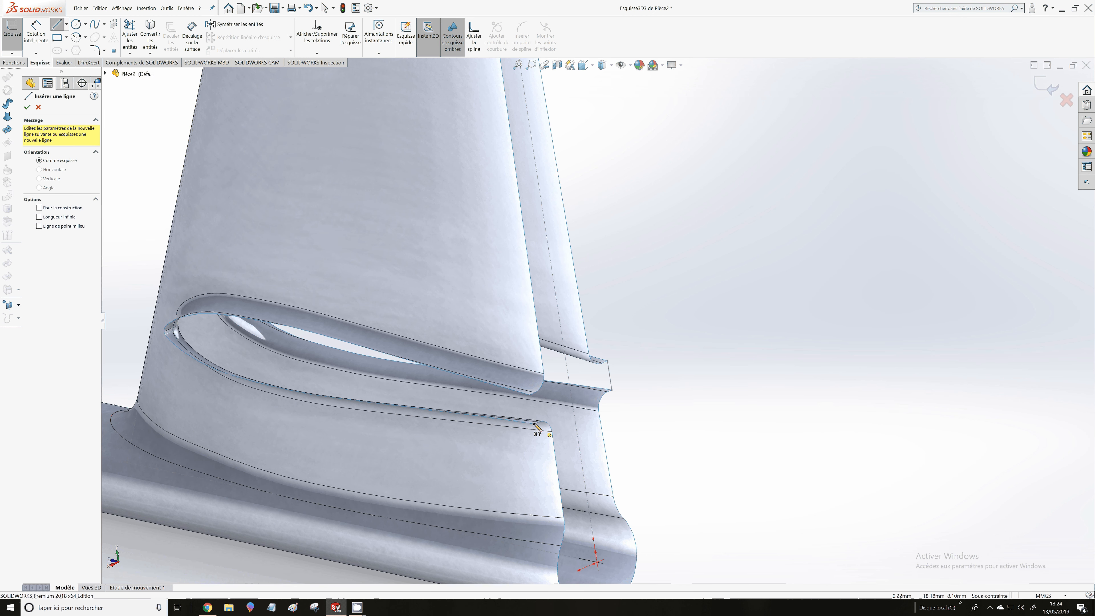
left_click(535, 424)
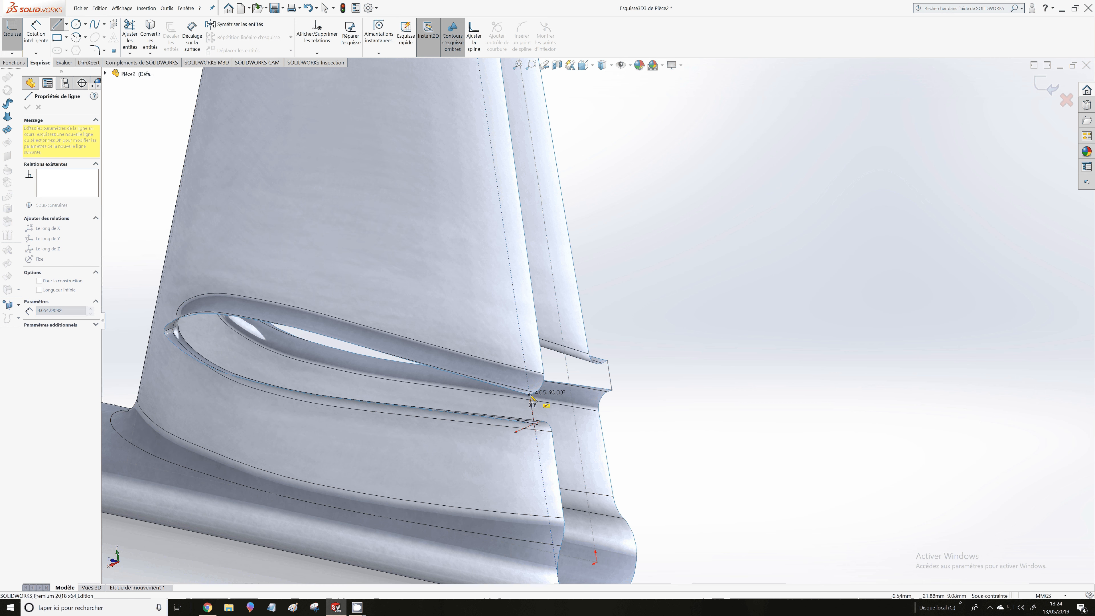
left_click(530, 395)
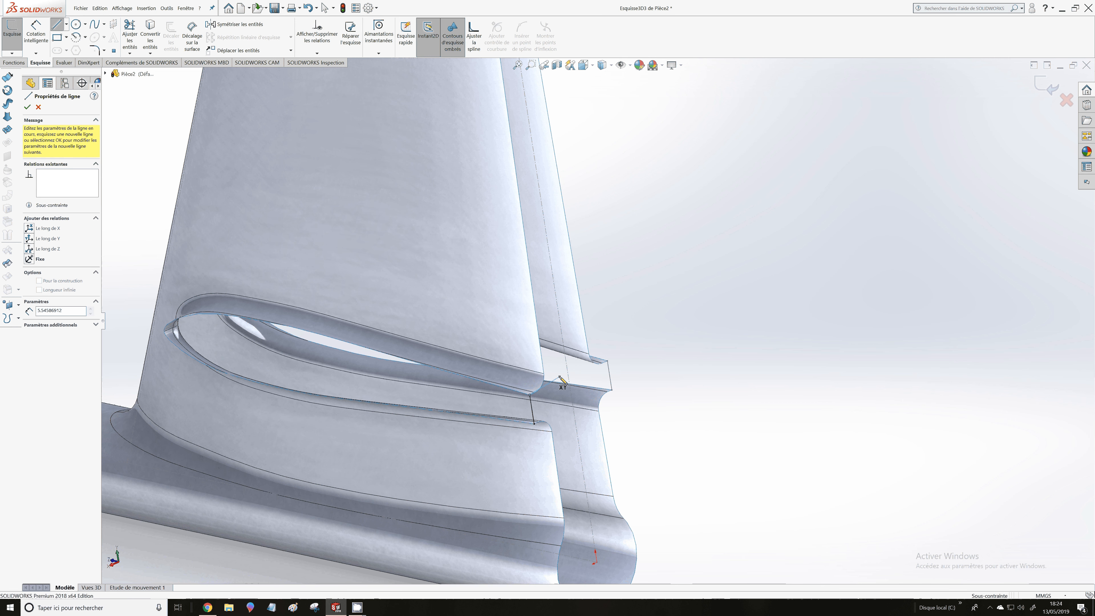
scroll(560, 378, "up", 3)
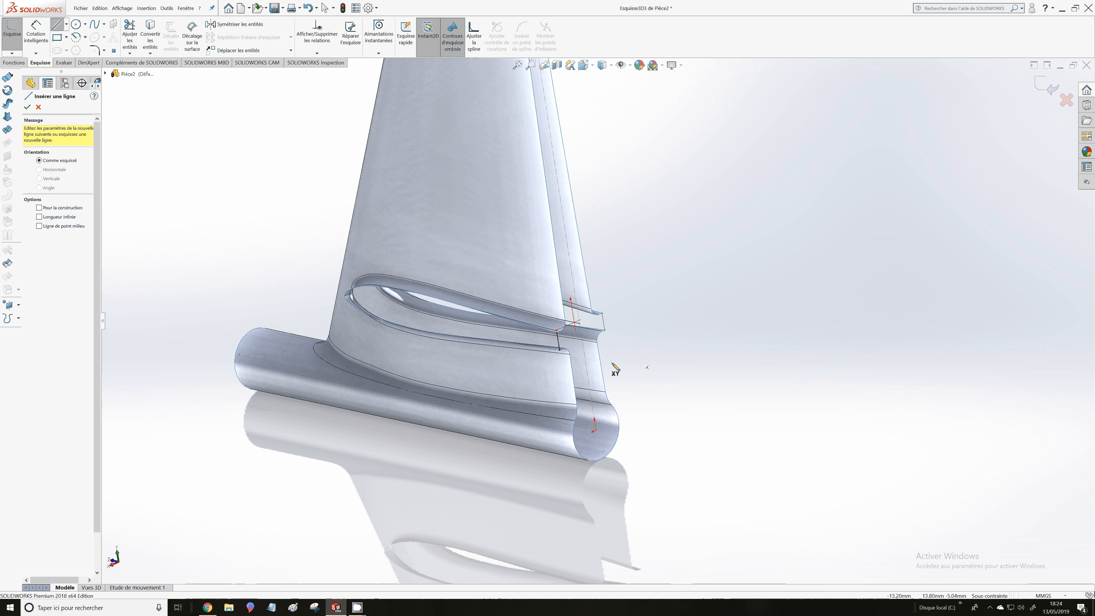
scroll(615, 368, "up", 3)
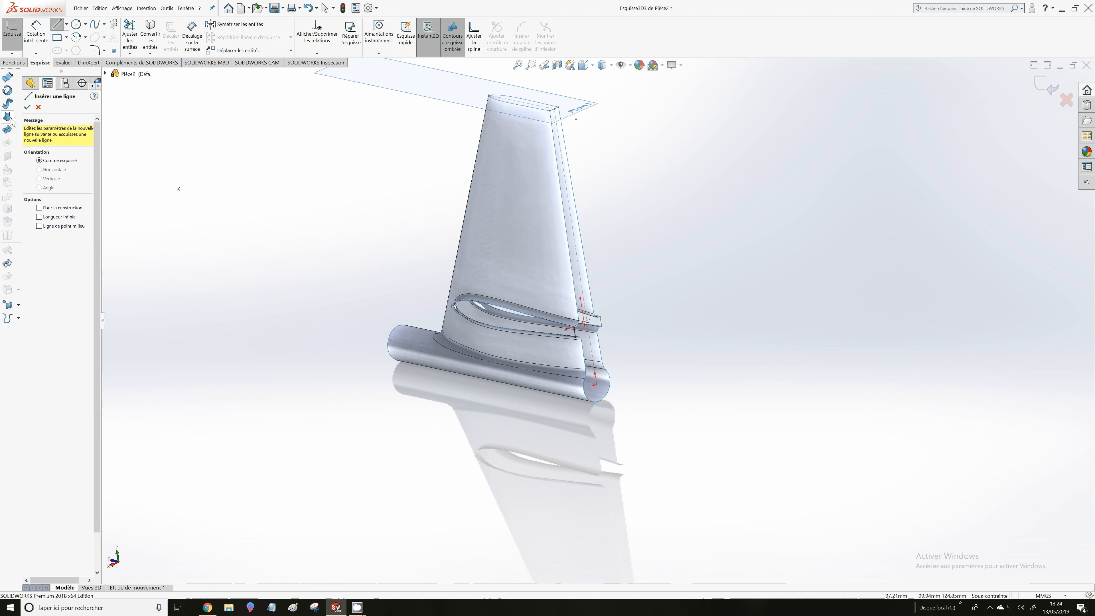
key("Escape")
Close the 3D sketch and hide the reference plane Plan1 at the blade tip
scroll(642, 184, "up", 1)
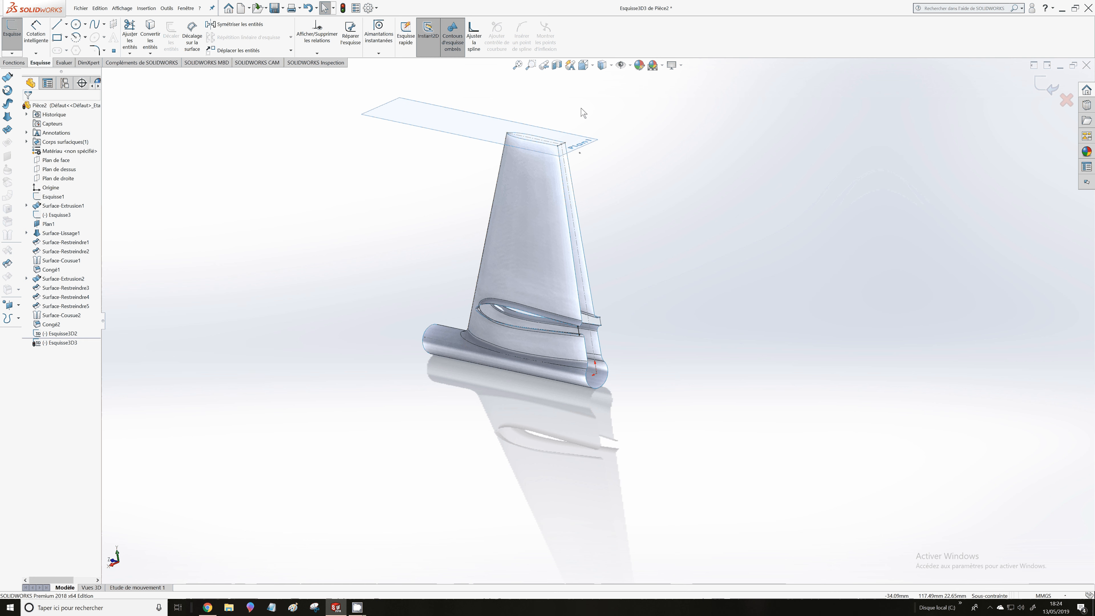
left_click(551, 122)
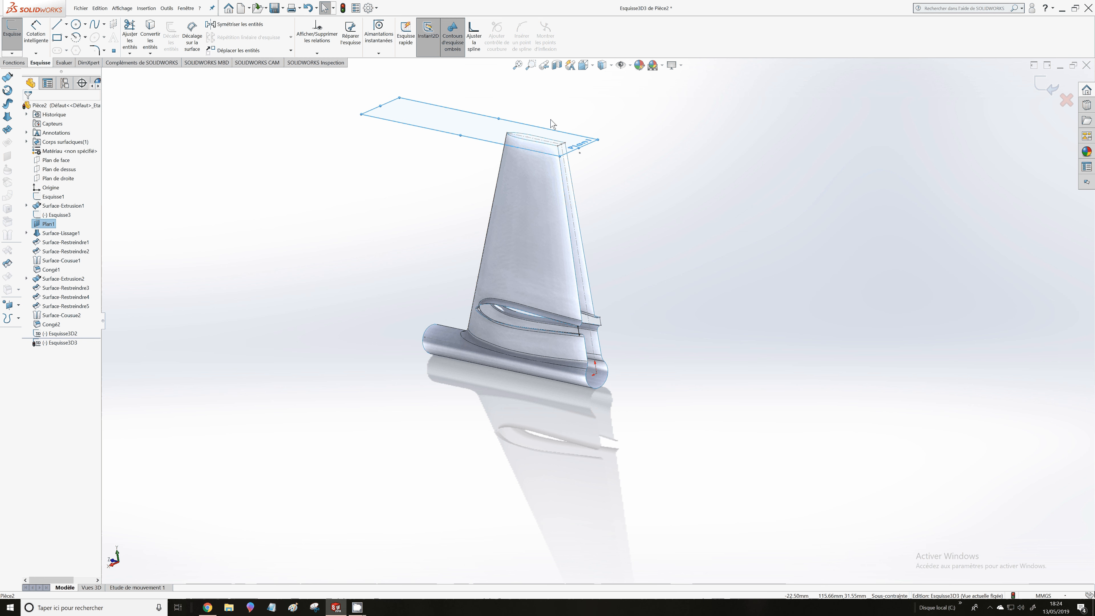
left_click(1057, 88)
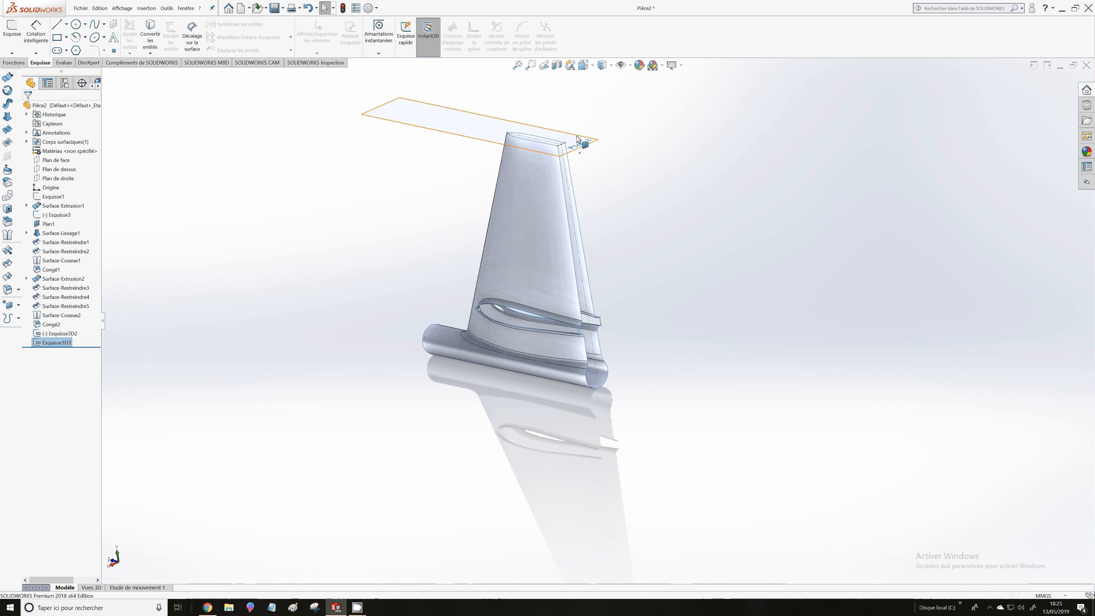
left_click(577, 139)
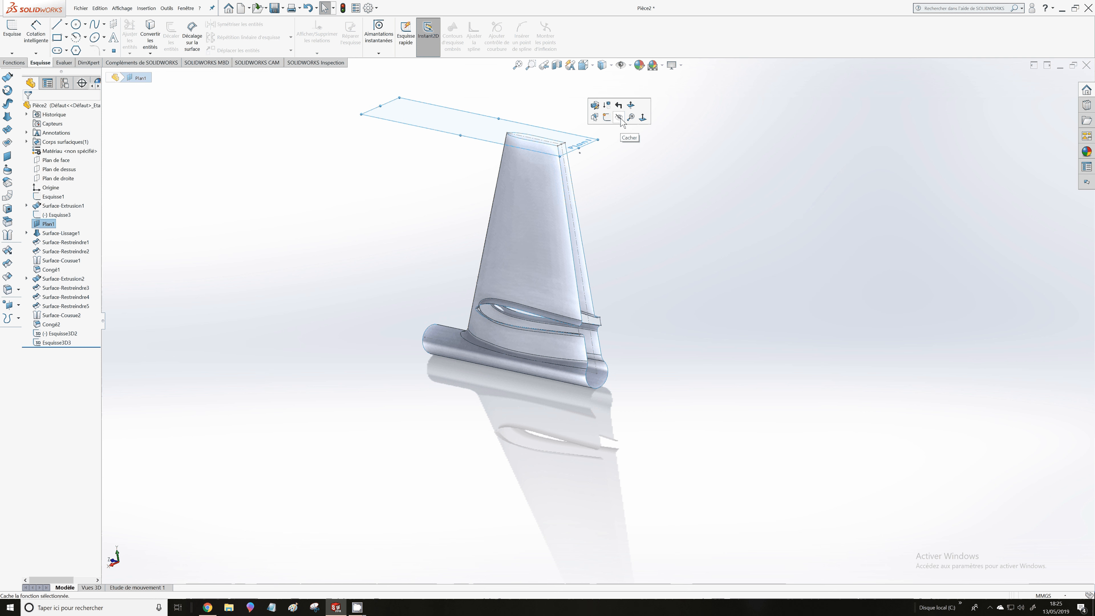
left_click(619, 117)
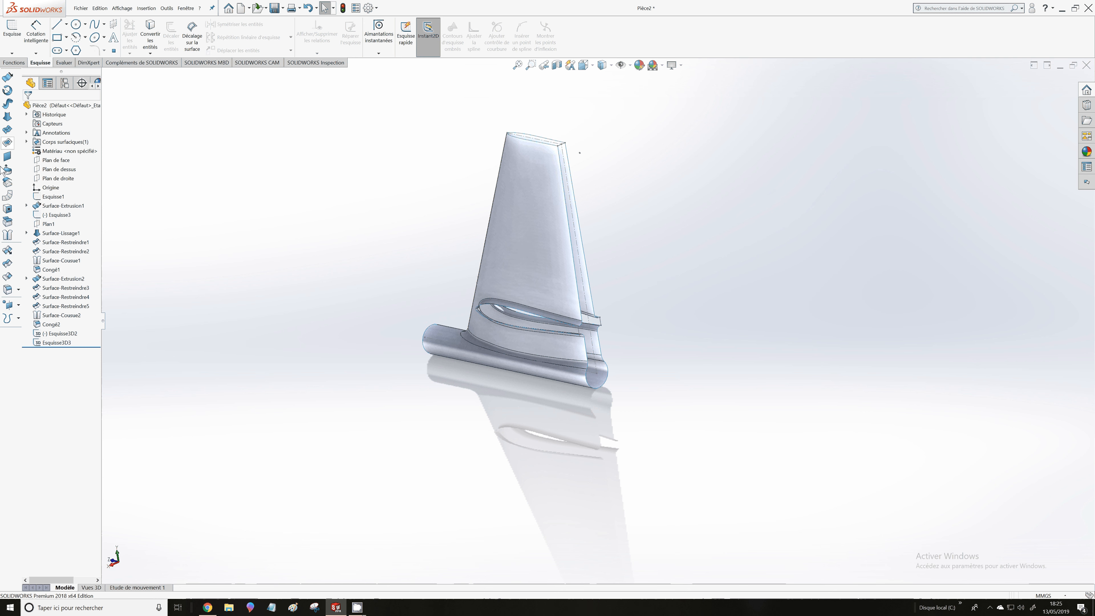
Start a filled surface bounded by the upper blade's trailing edge, the rounded lip edges below it and the Esquisse3D3 line
left_click(7, 143)
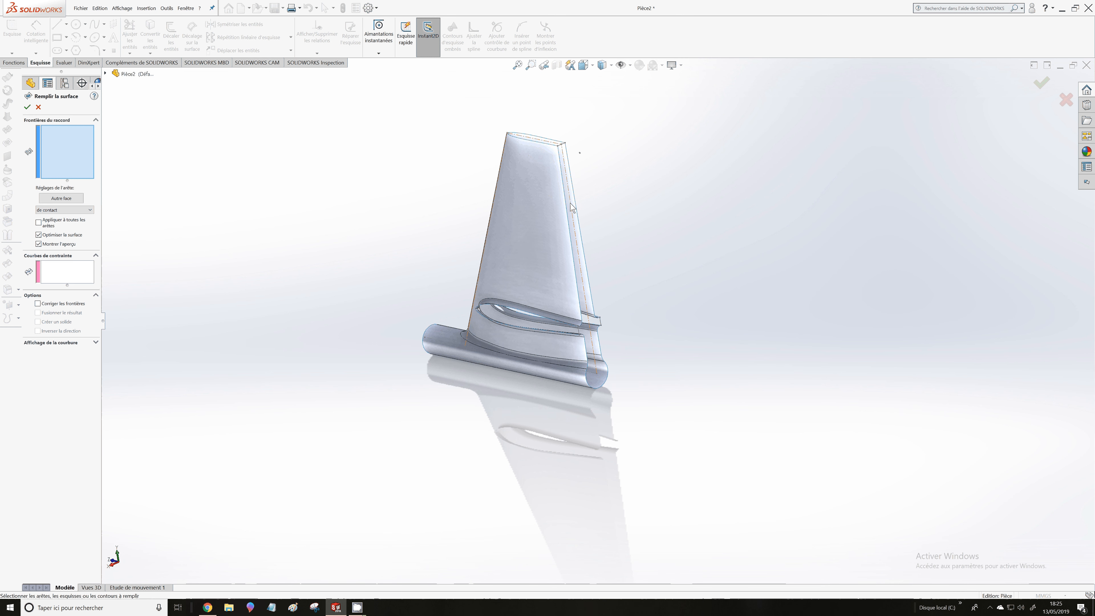
left_click(570, 204)
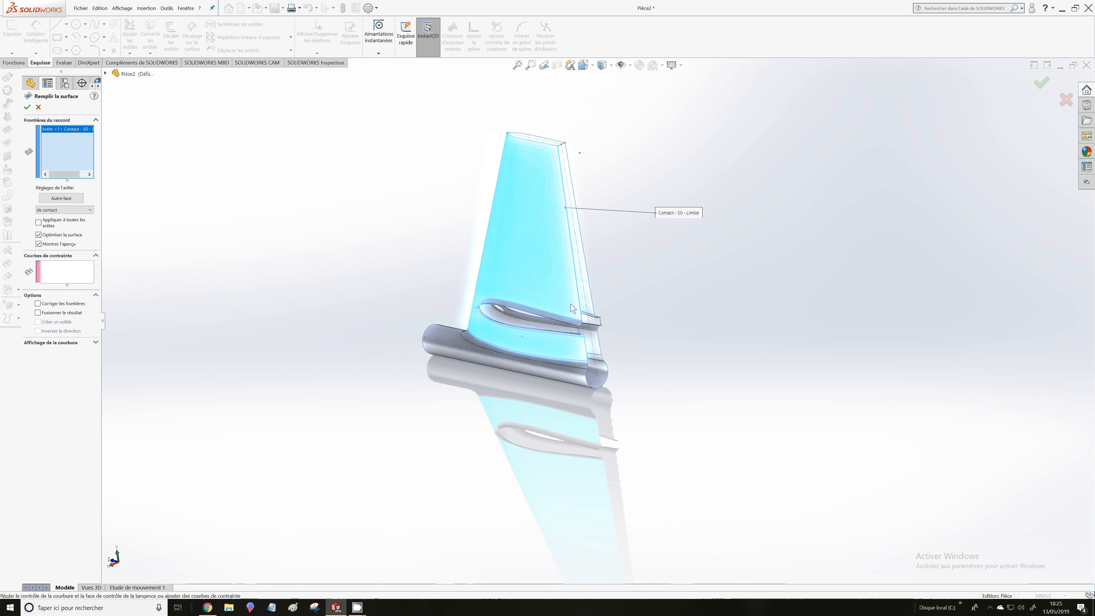
scroll(615, 286, "down", 5)
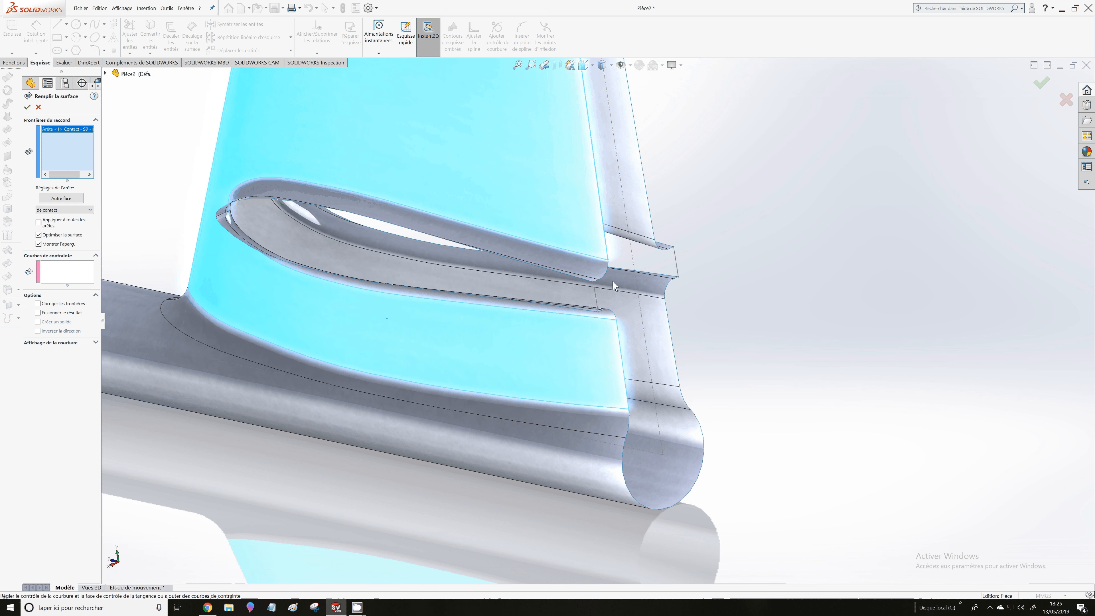
left_click(607, 275)
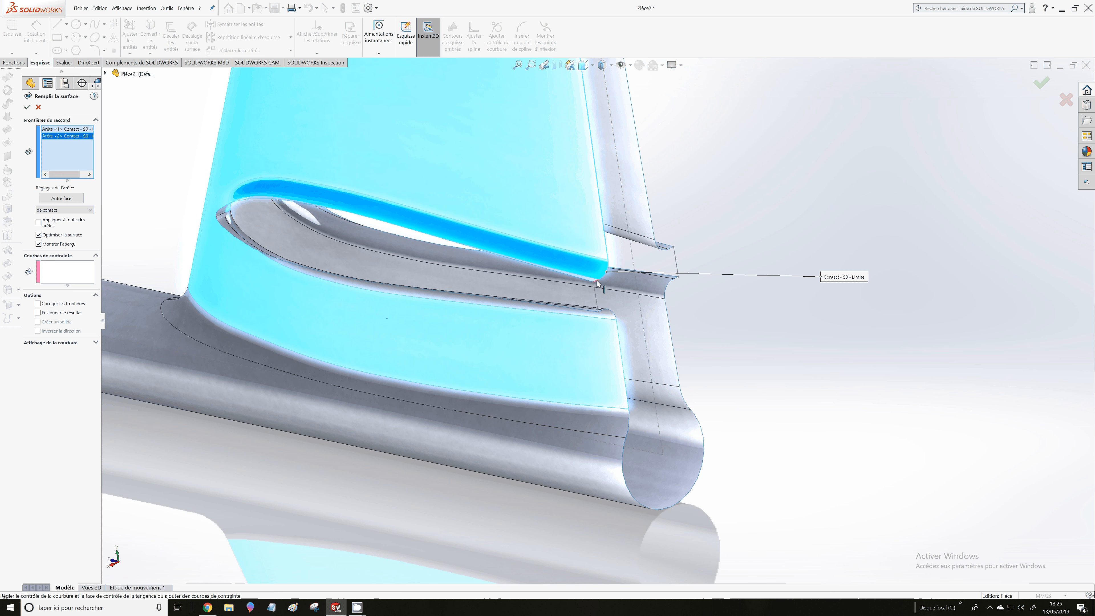
left_click(597, 283)
left_click(603, 312)
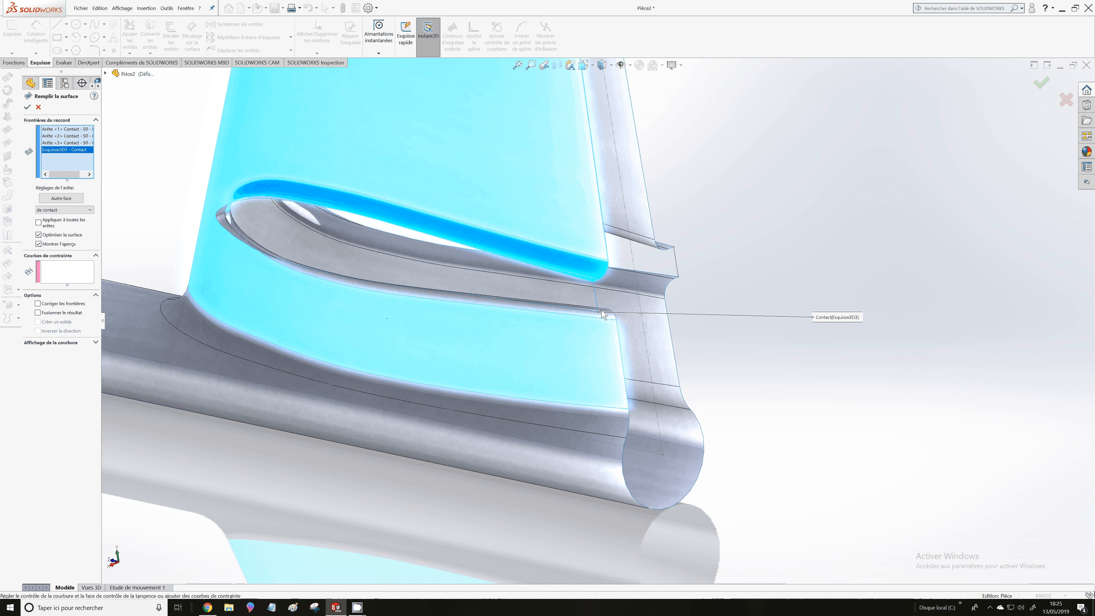
Add the two edges at the end of the slot's lower lip to the fill boundaries
scroll(603, 314, "down", 3)
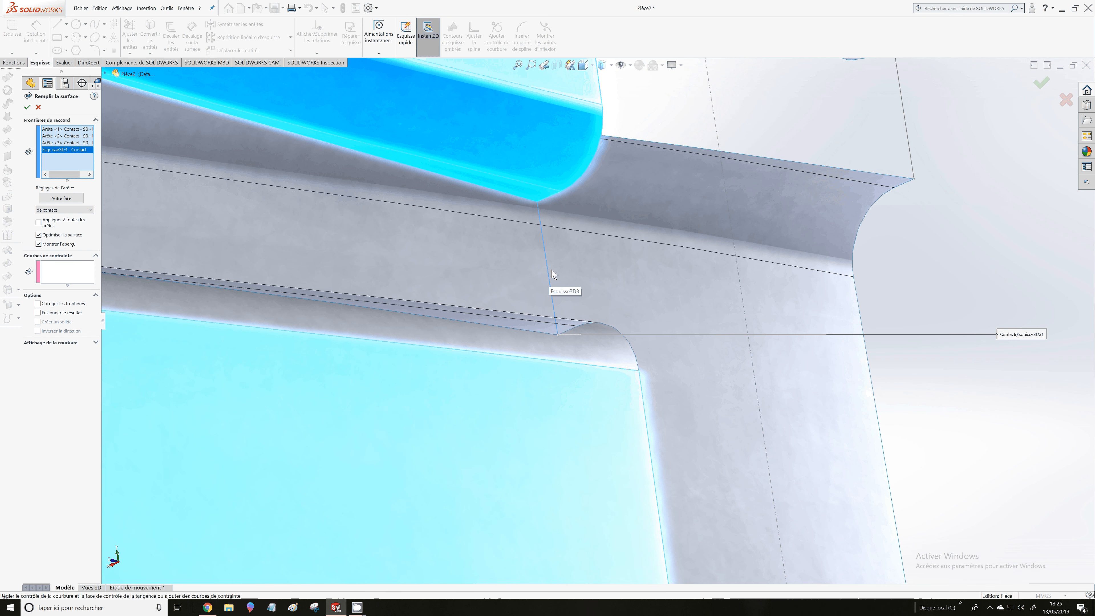
left_click(572, 335)
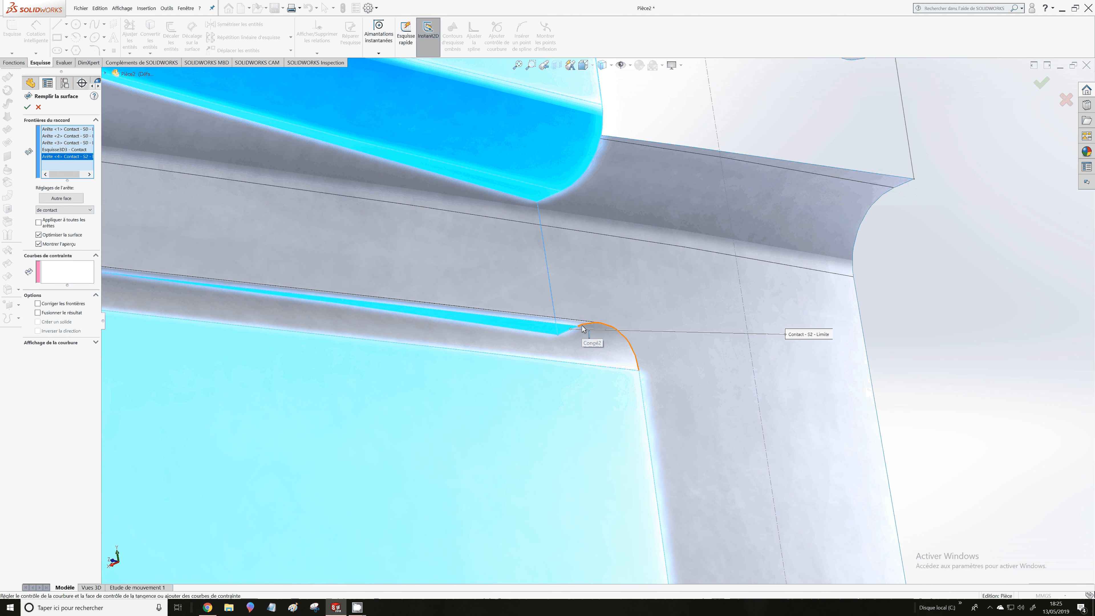
left_click(583, 329)
scroll(564, 299, "up", 2)
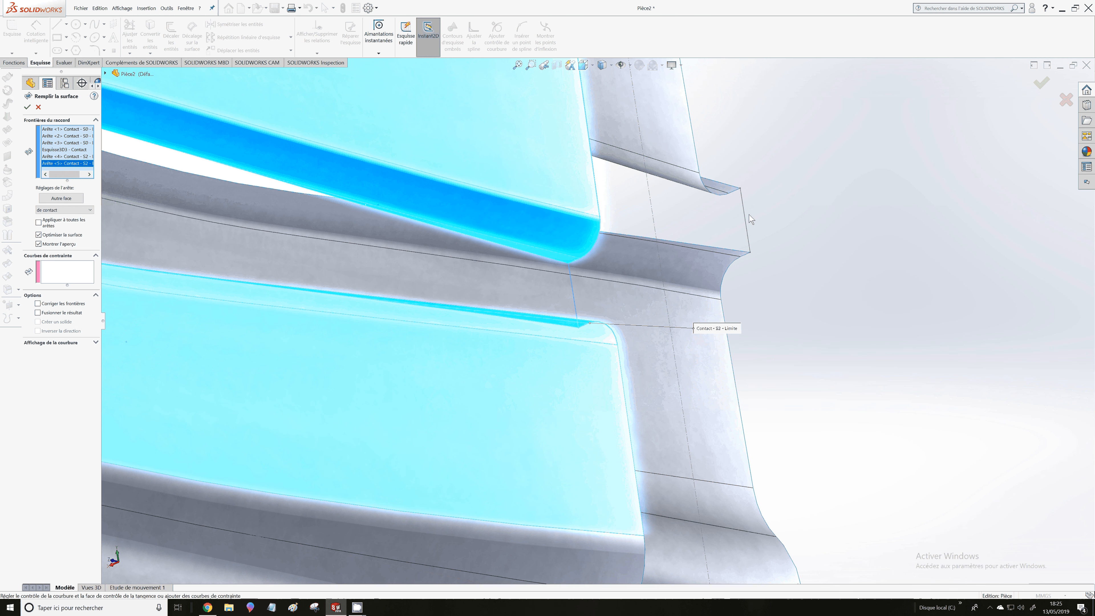
Add the Esquisse3D2 line across the far side of the slot and its adjoining lip edges to the fill boundaries
left_click(749, 217)
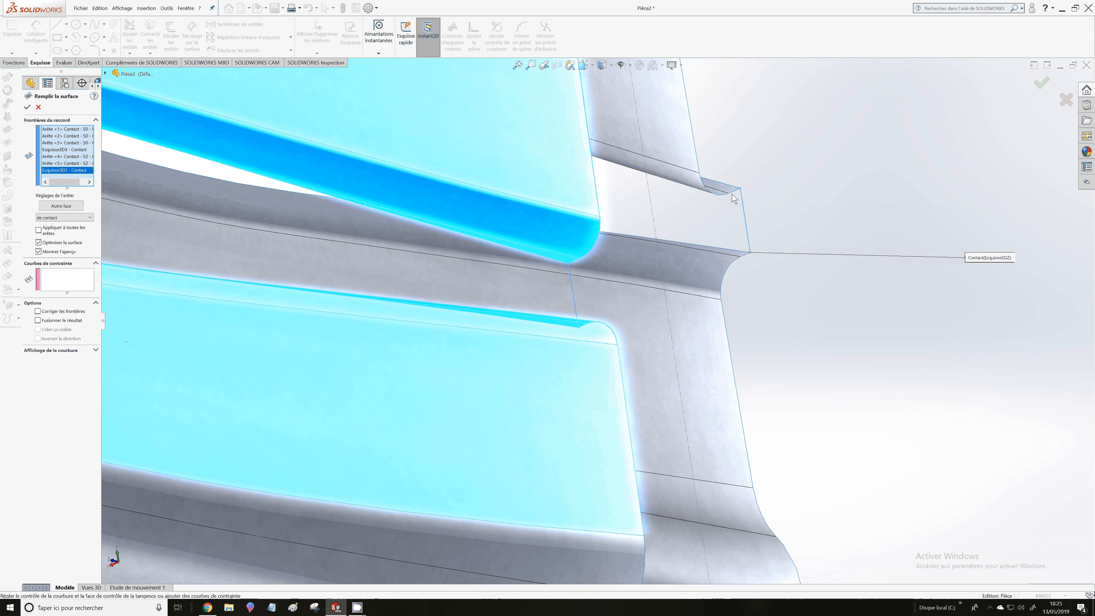
left_click(724, 194)
left_click(748, 253)
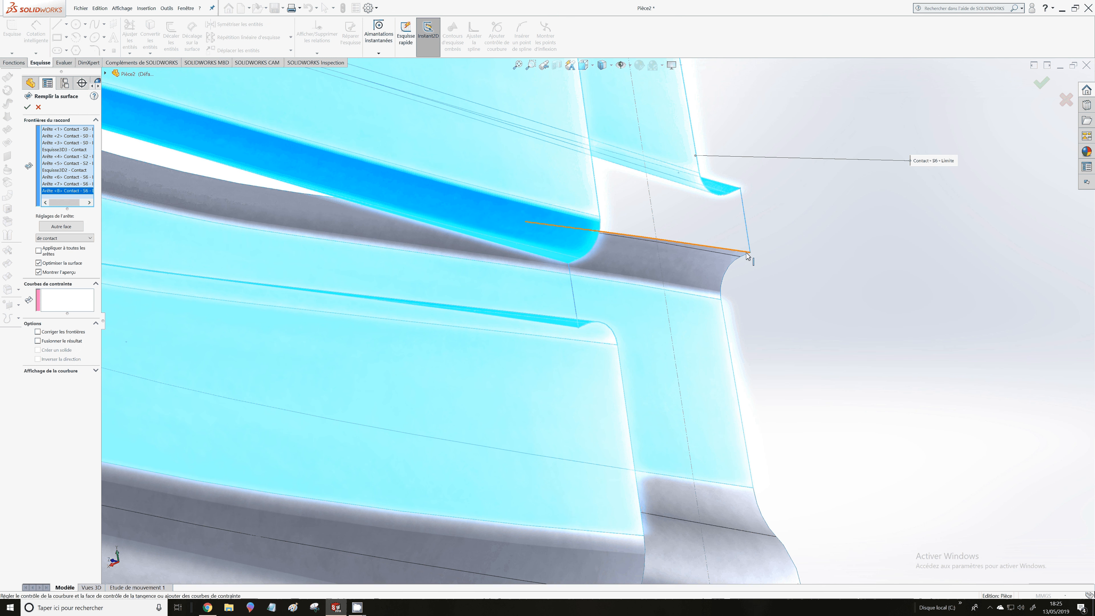
left_click(733, 264)
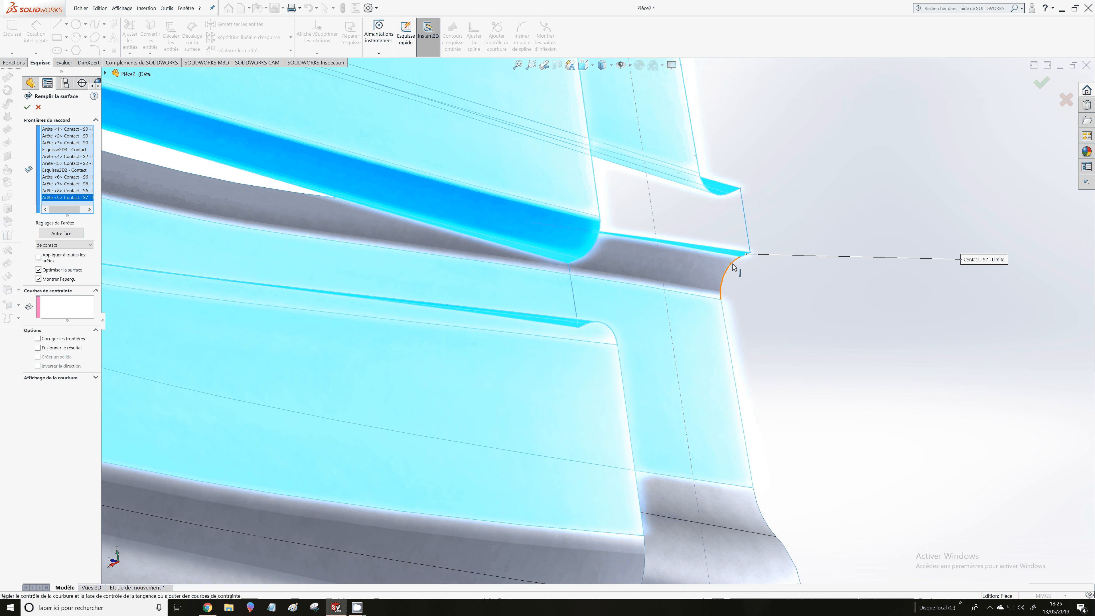
Add the remaining open edges around the blade root fillet to the boundaries and try to create the filled surface
left_click(764, 533)
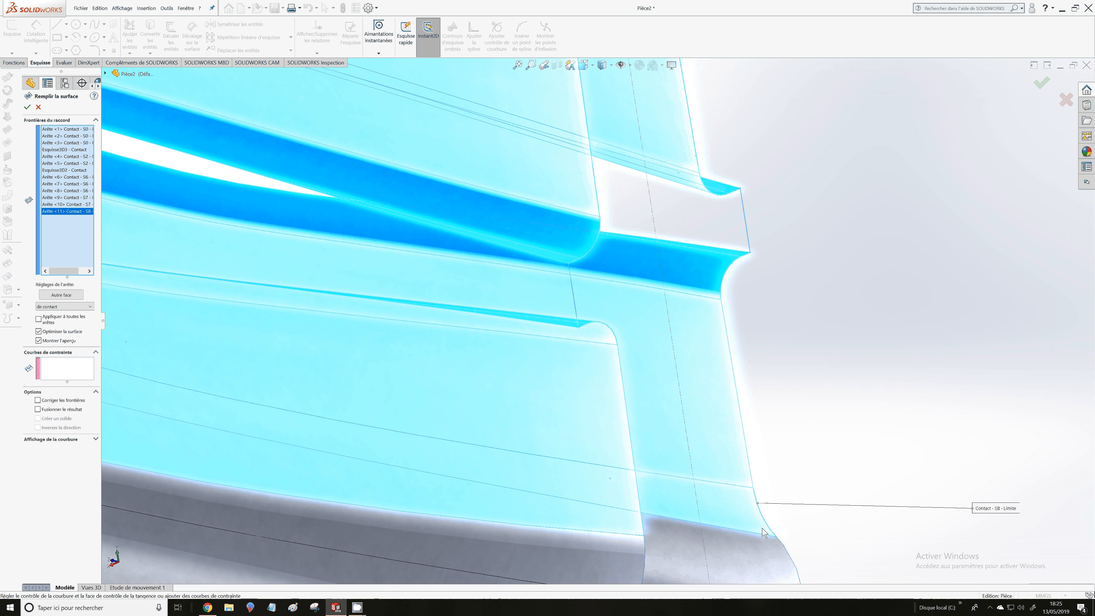
left_click(644, 550)
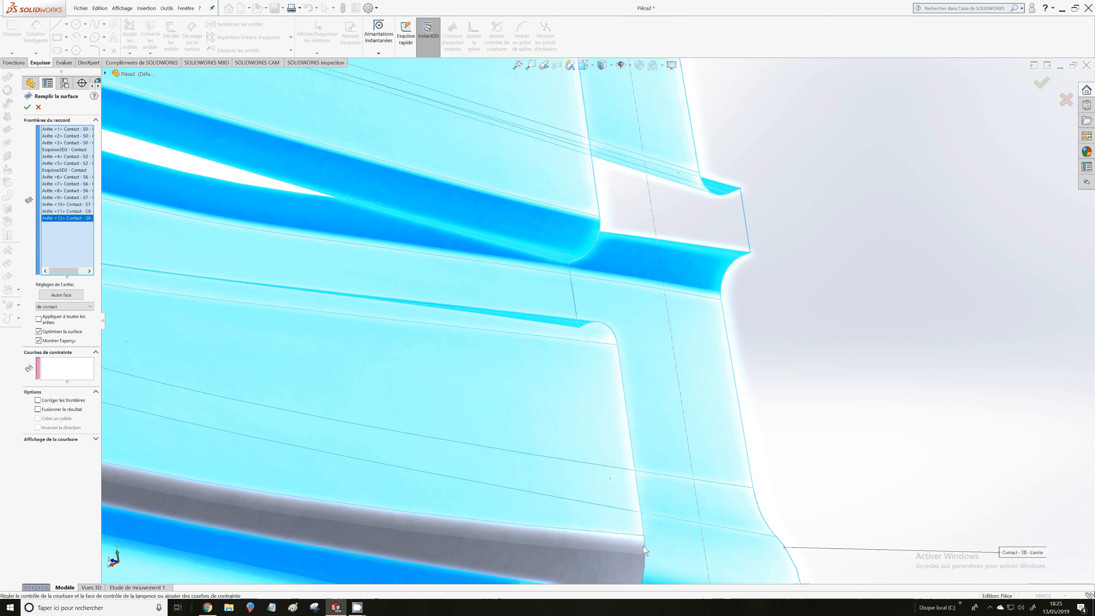
left_click(643, 547)
scroll(605, 178, "up", 8)
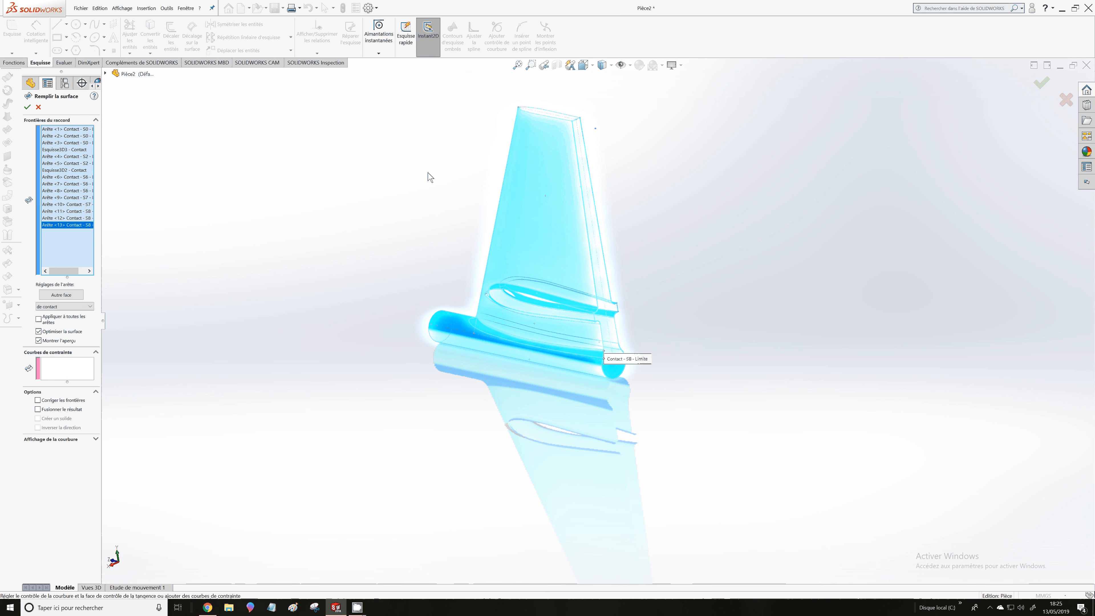
left_click(28, 108)
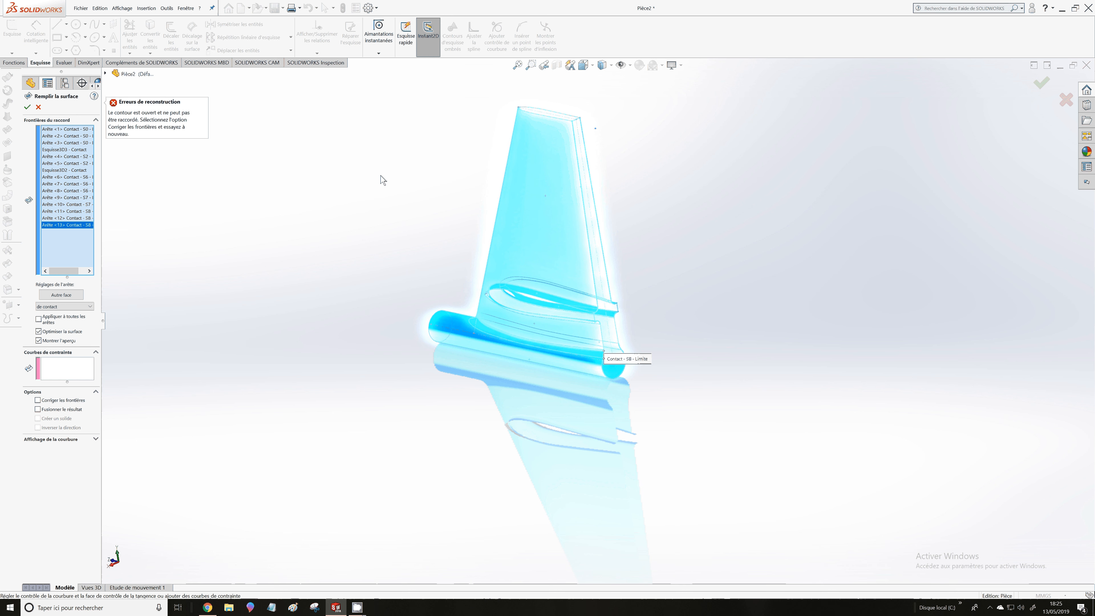
Reselect Esquisse3D2 at the blade tip as a boundary and try the fill again with Corriger les frontières enabled
scroll(503, 133, "down", 5)
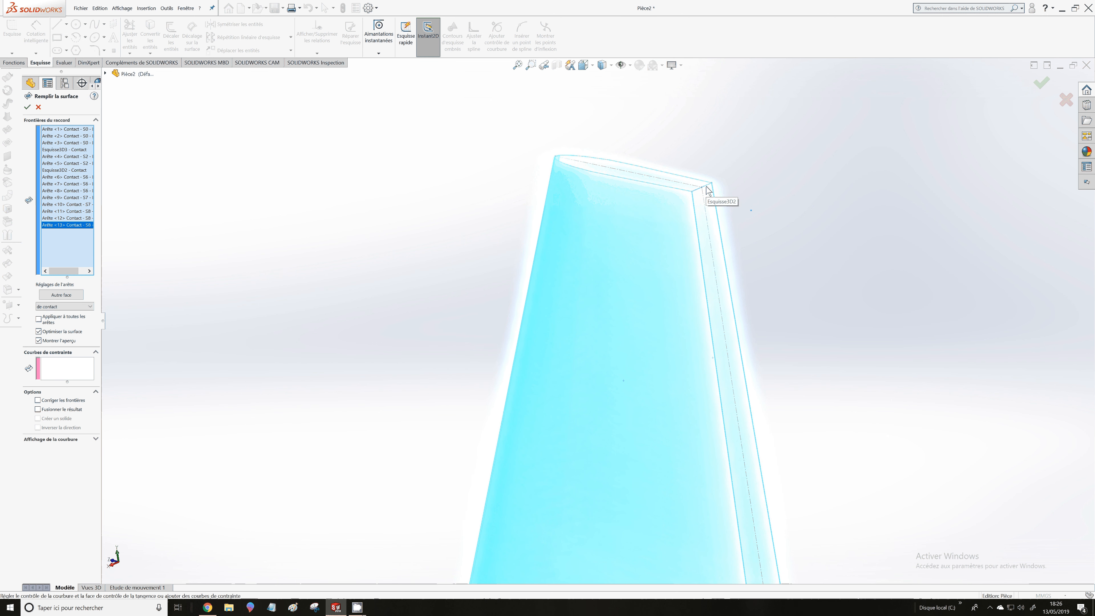
left_click(708, 191)
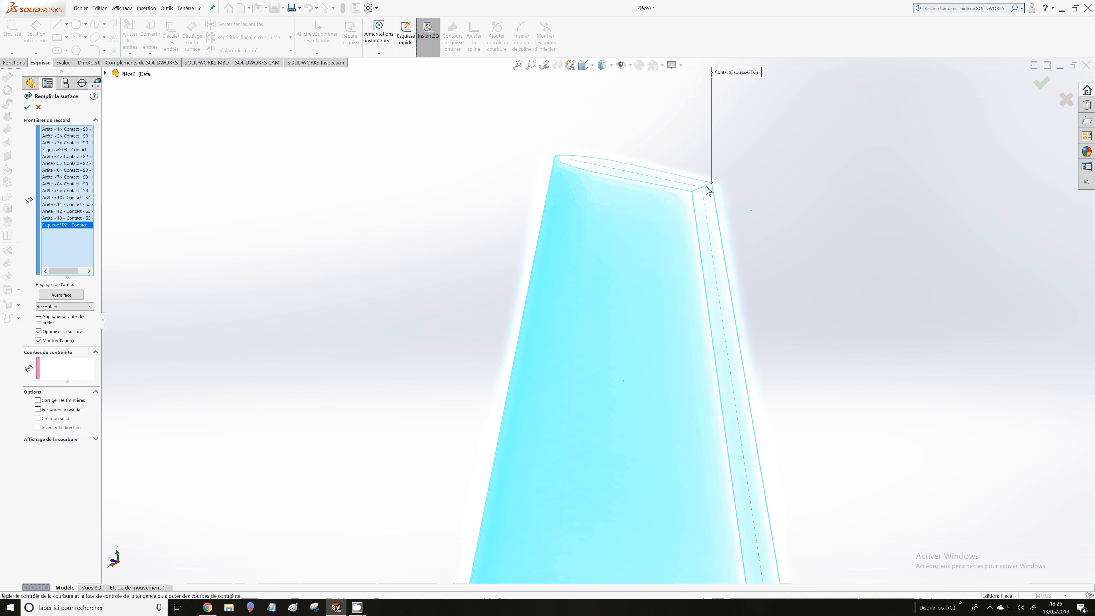
scroll(671, 495, "up", 5)
scroll(670, 495, "down", 4)
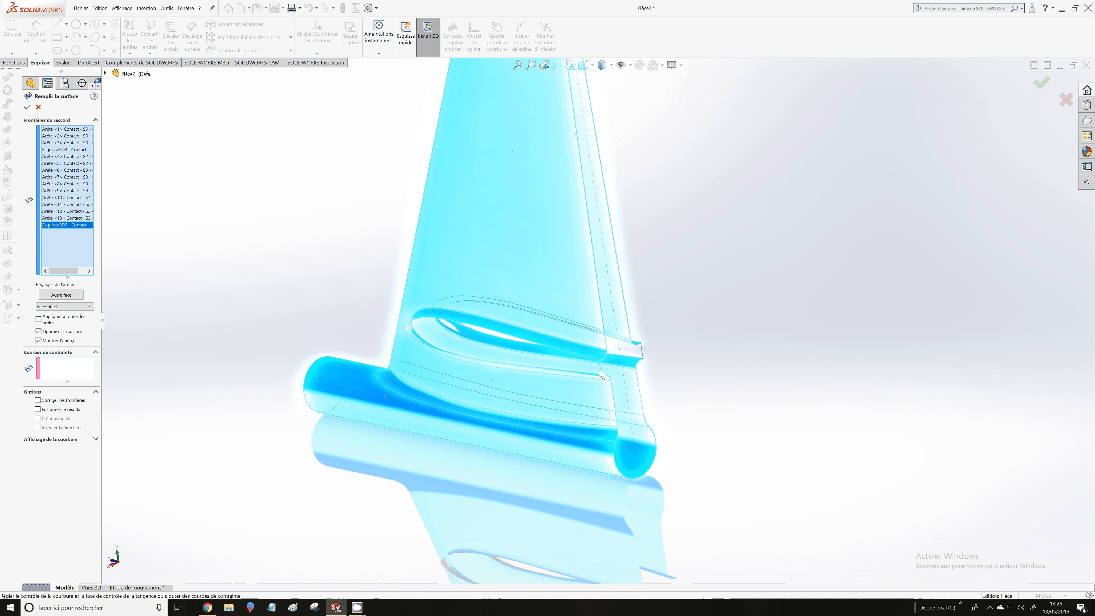
scroll(602, 374, "down", 2)
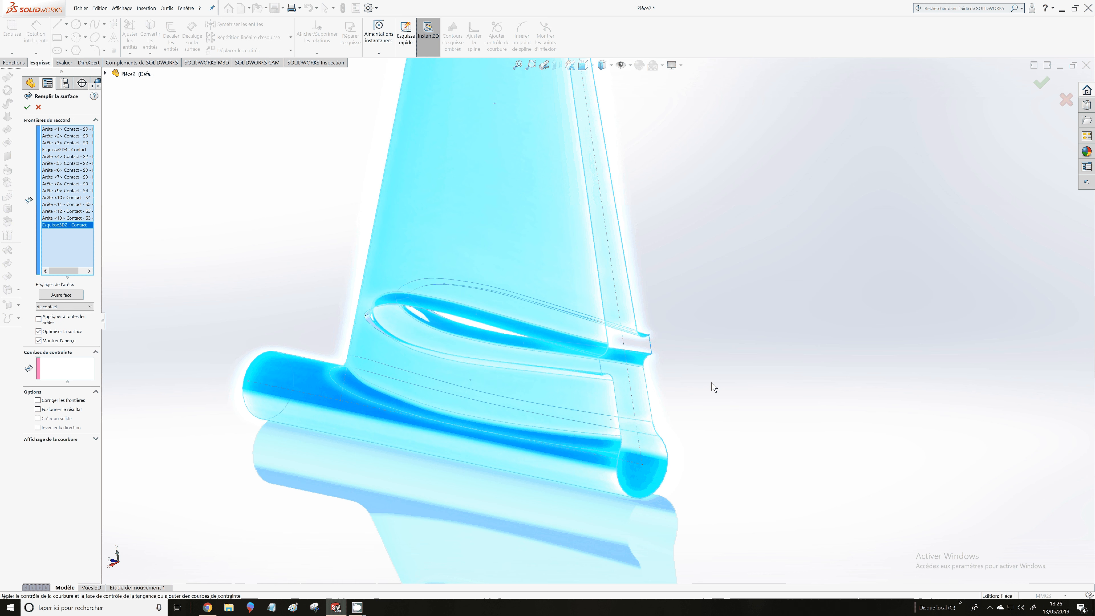
middle_click_drag(714, 387, 663, 383)
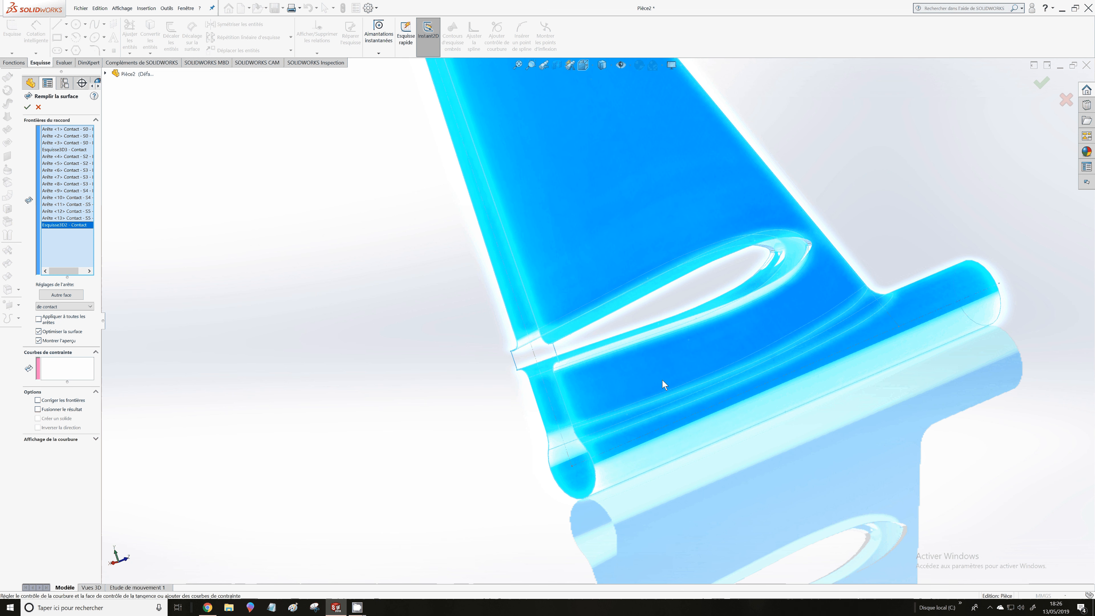
scroll(662, 380, "up", 3)
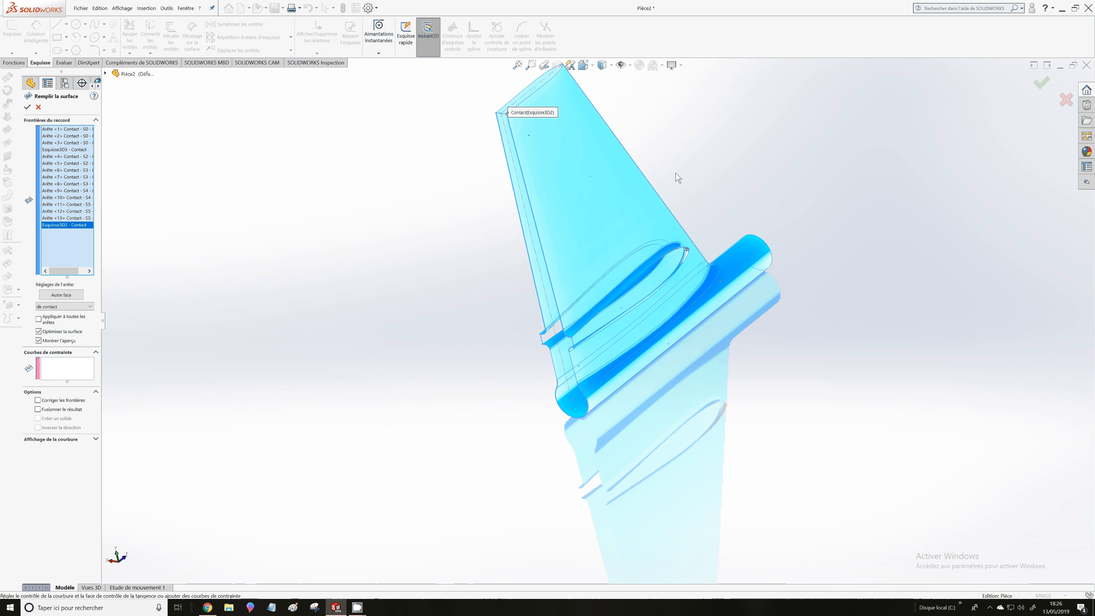
middle_click_drag(678, 178, 684, 238)
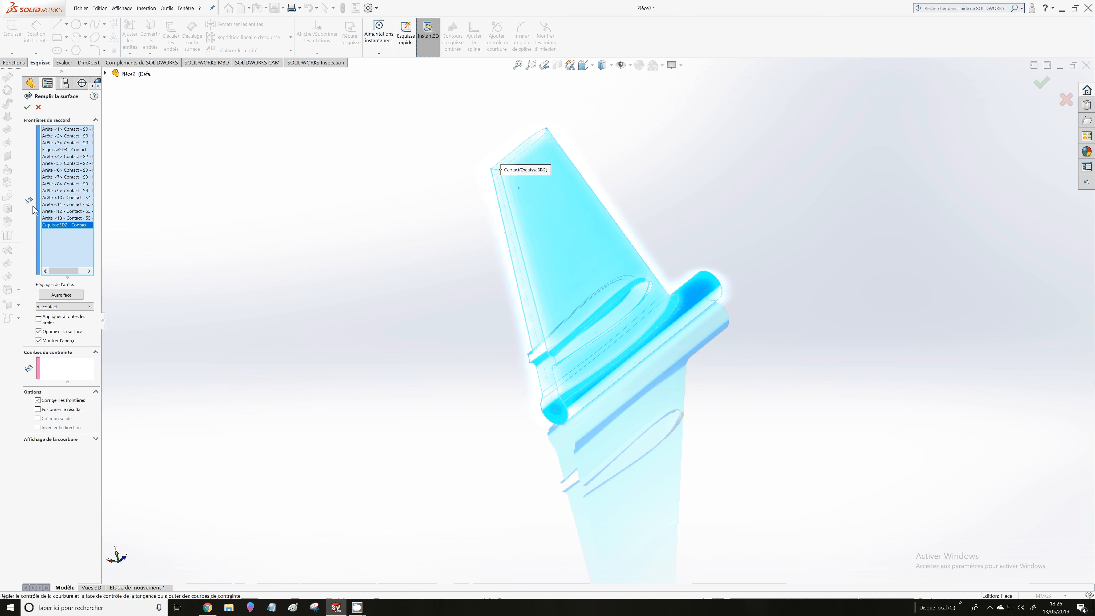
left_click(28, 108)
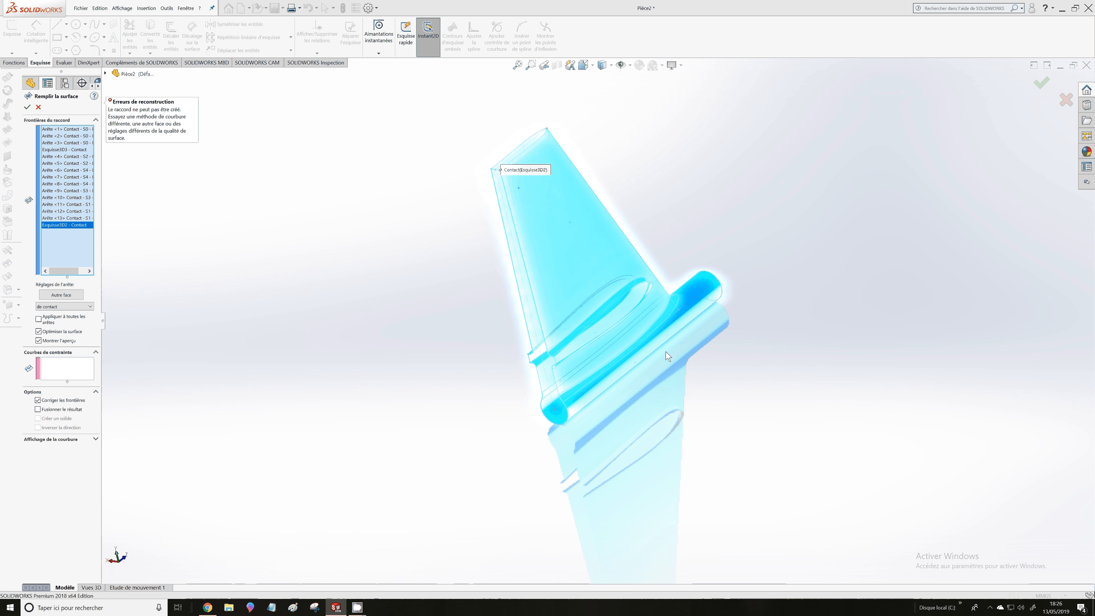
Inspect the trailing-edge opening at the slot and abandon the surface fill
scroll(588, 352, "down", 4)
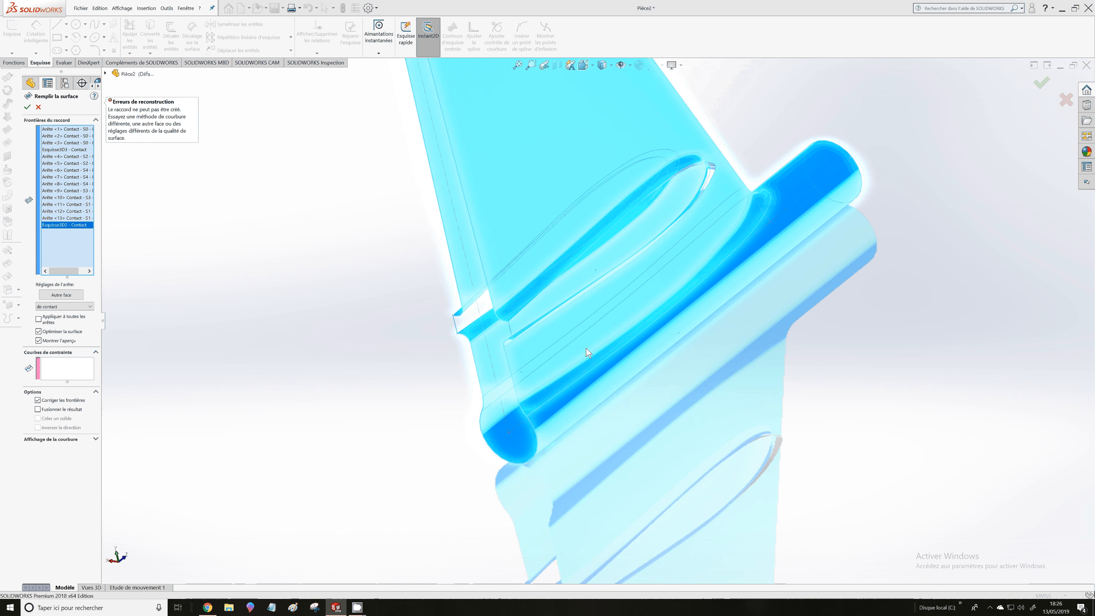
scroll(496, 334, "down", 3)
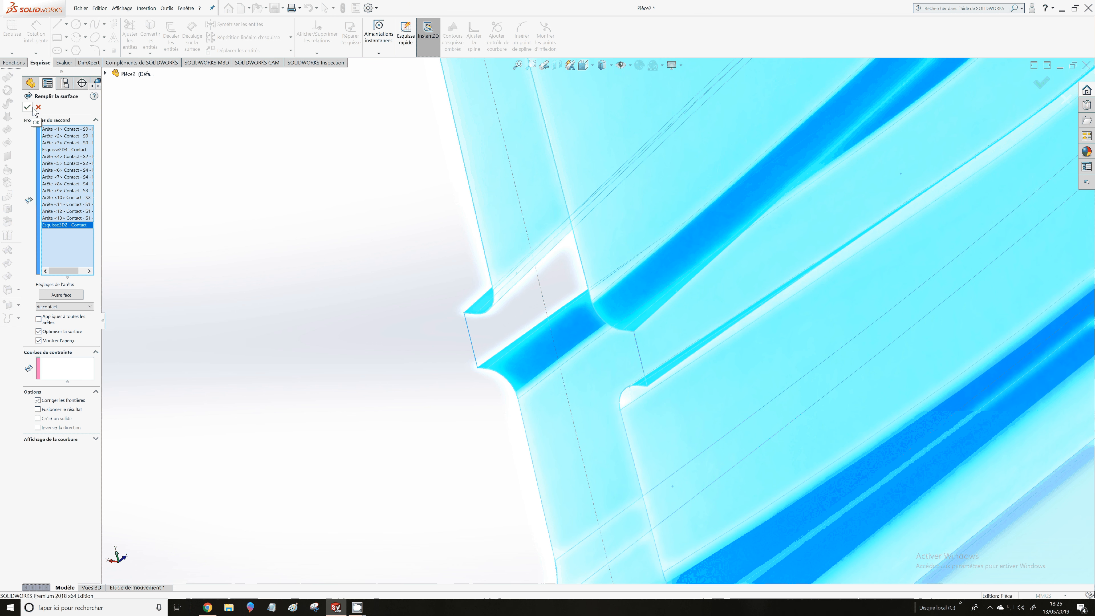
left_click(32, 108)
scroll(746, 428, "up", 5)
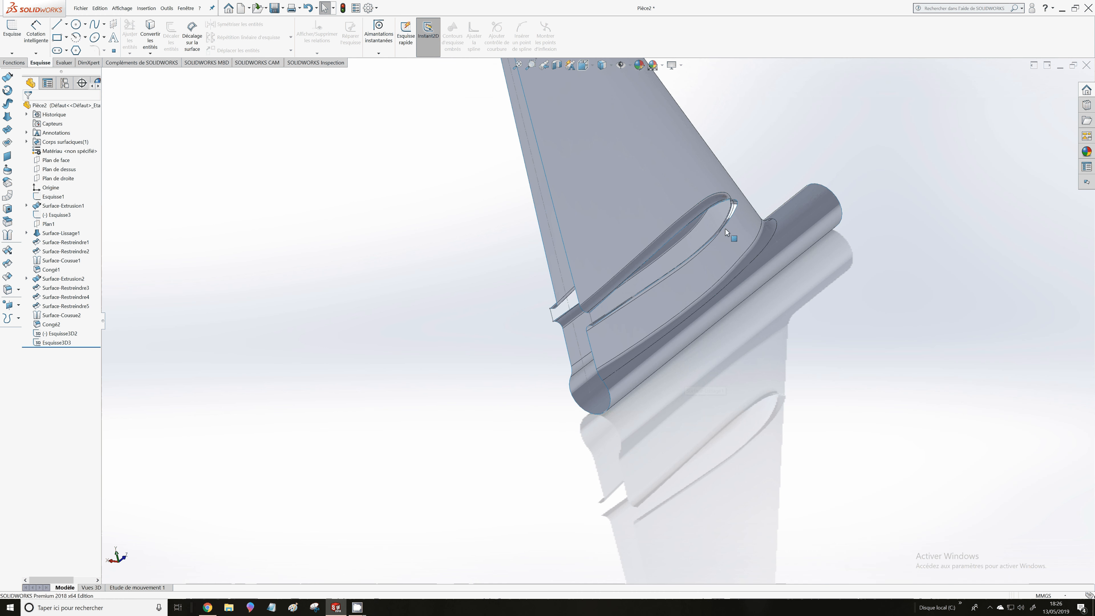
scroll(617, 287, "down", 2)
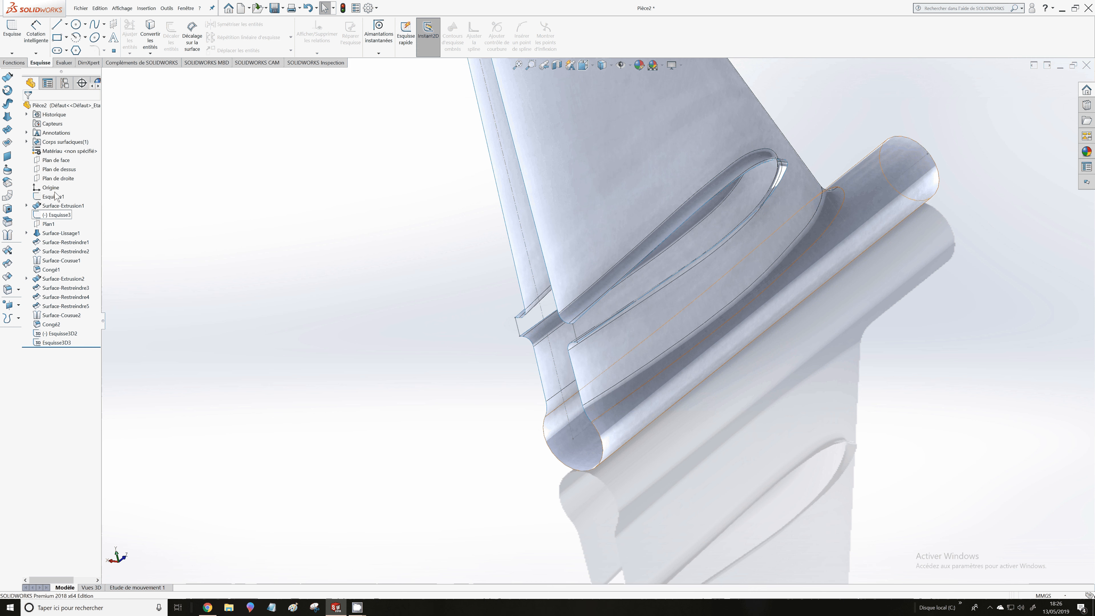
left_click(8, 142)
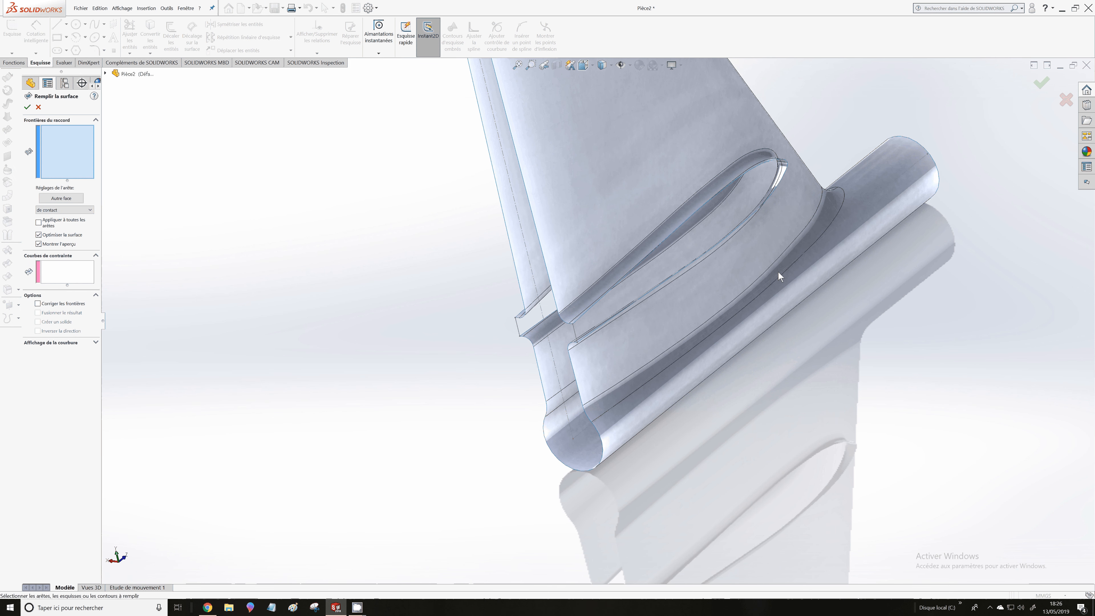
left_click(783, 176)
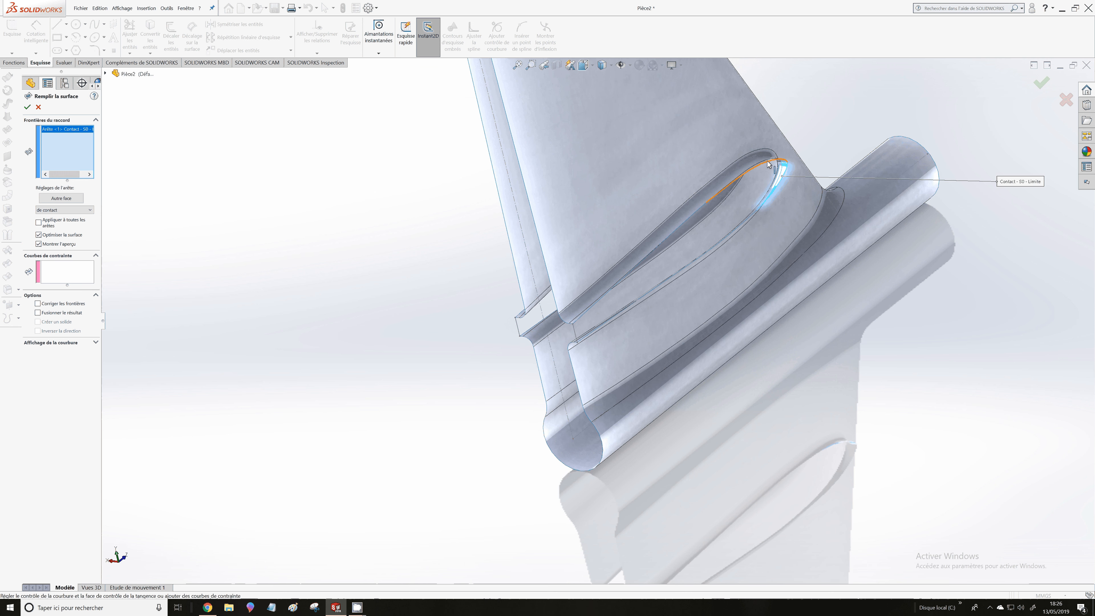
left_click(769, 164)
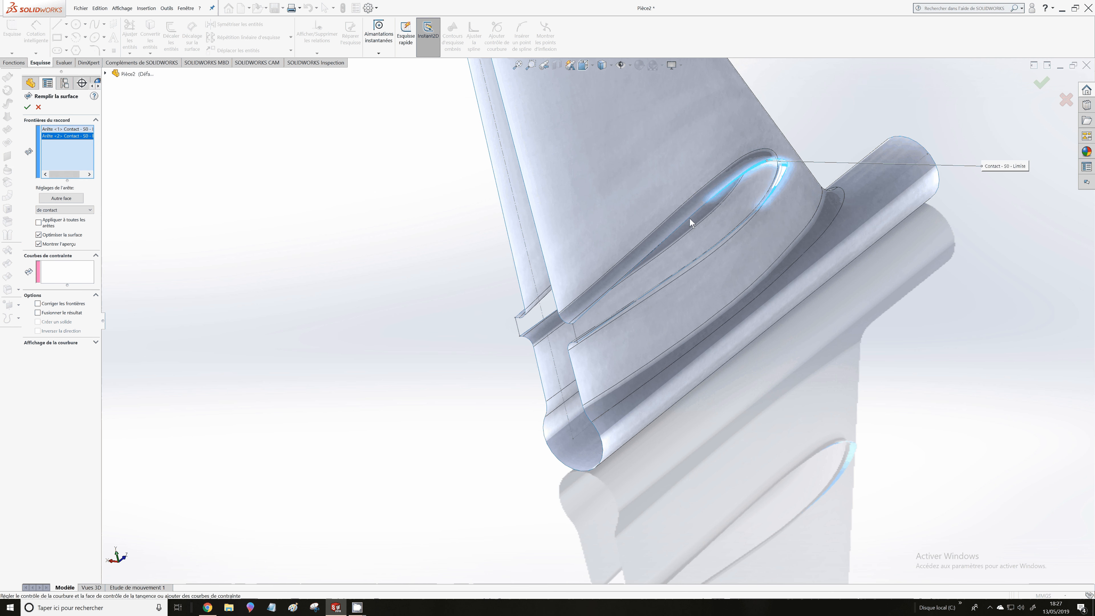
left_click(690, 221)
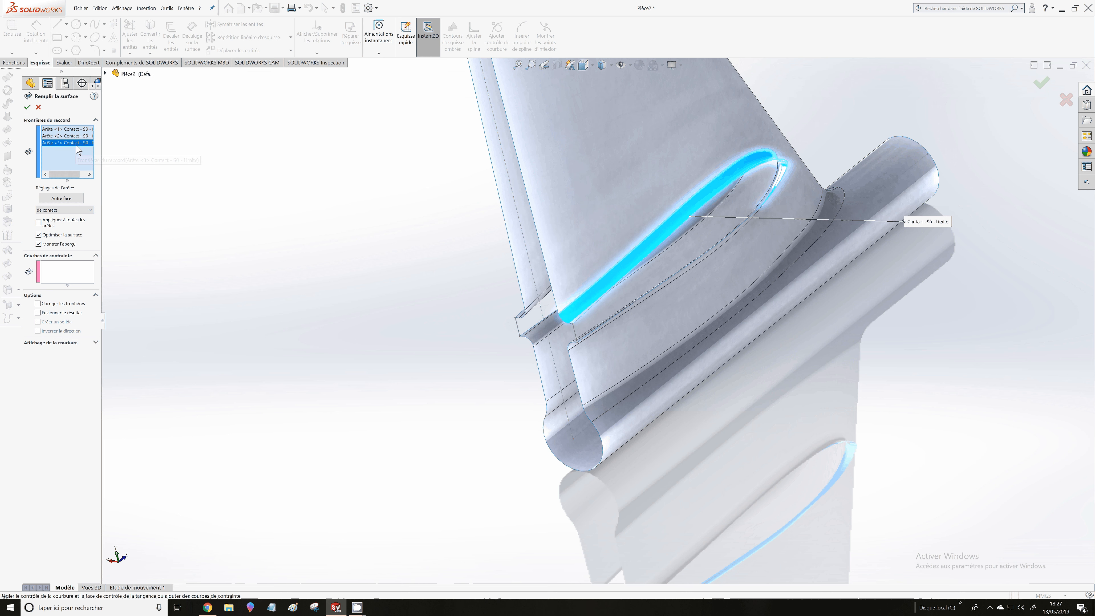
key("Delete")
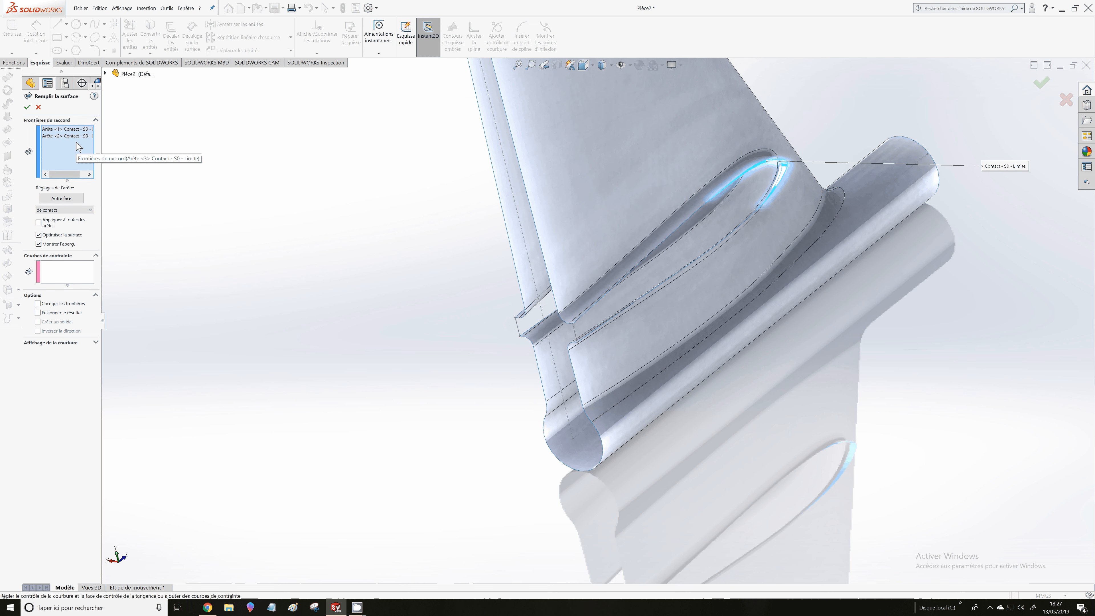
left_click(78, 136)
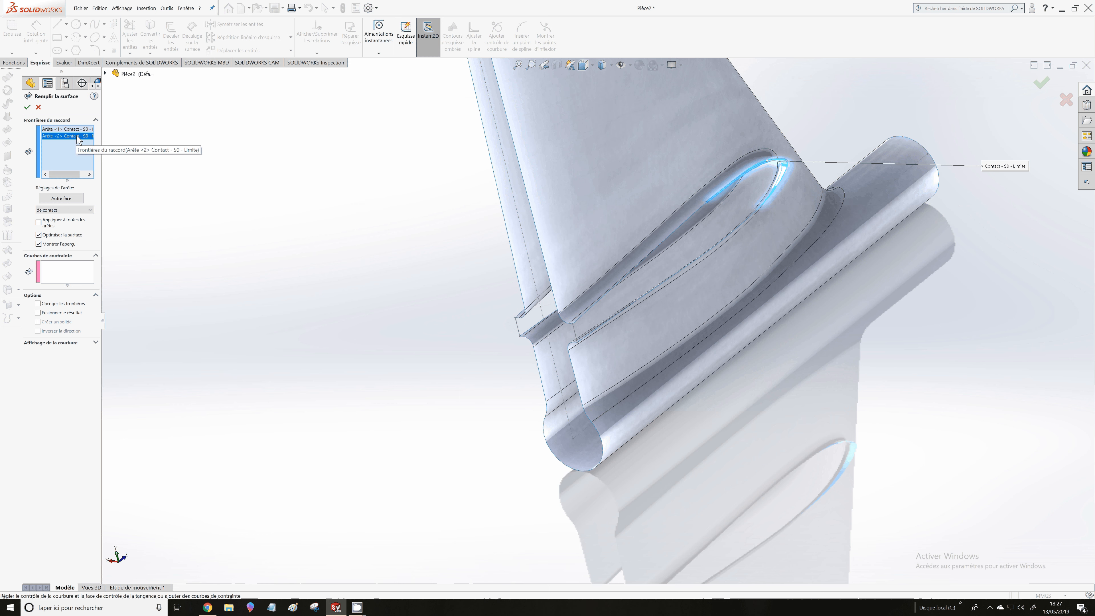
key("Delete")
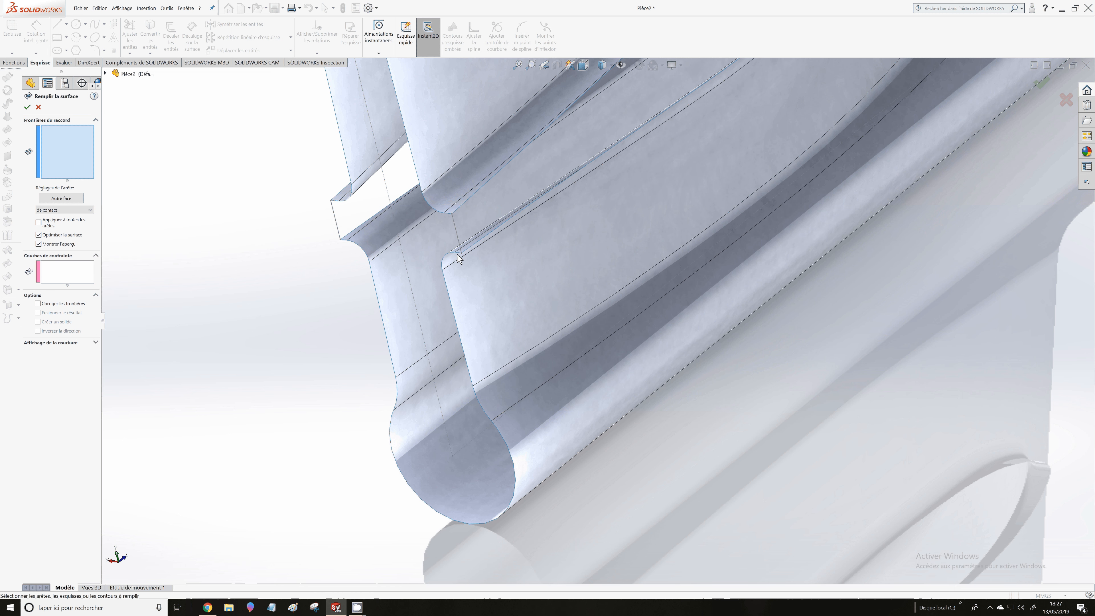
Select the slot's inner lower-lip edges and the edges around its rounded end as surface fill boundaries
left_click(465, 252)
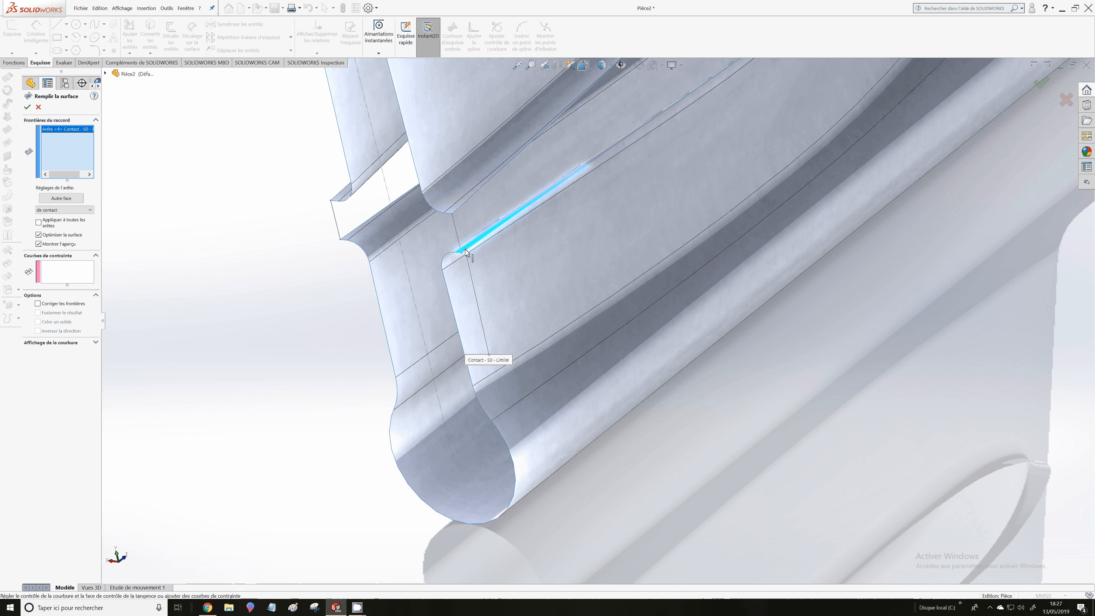
scroll(710, 218, "up", 3)
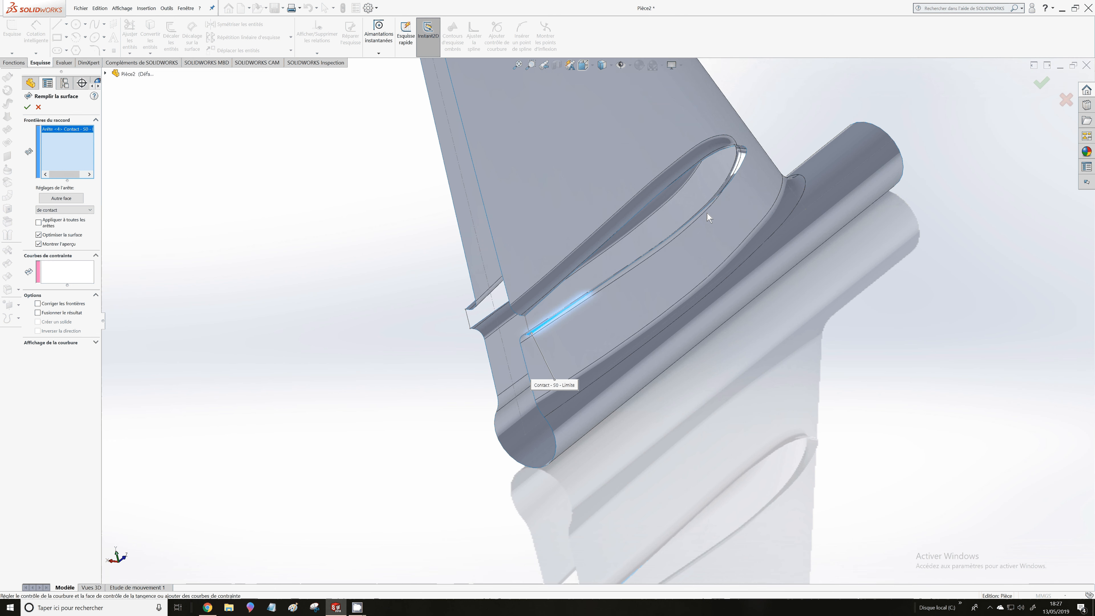
scroll(709, 218, "down", 5)
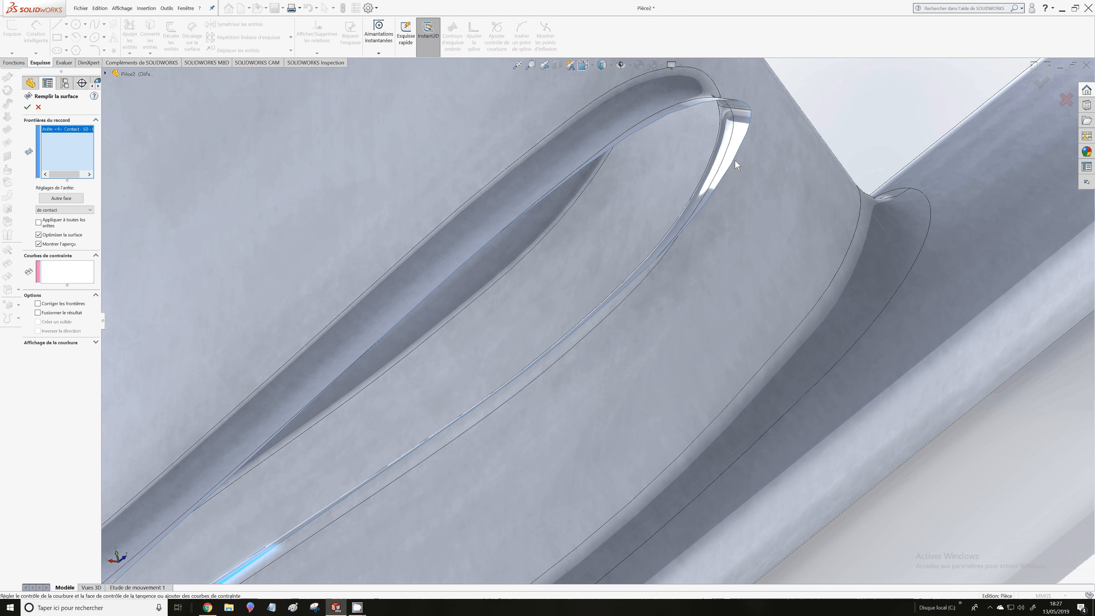
left_click(735, 160)
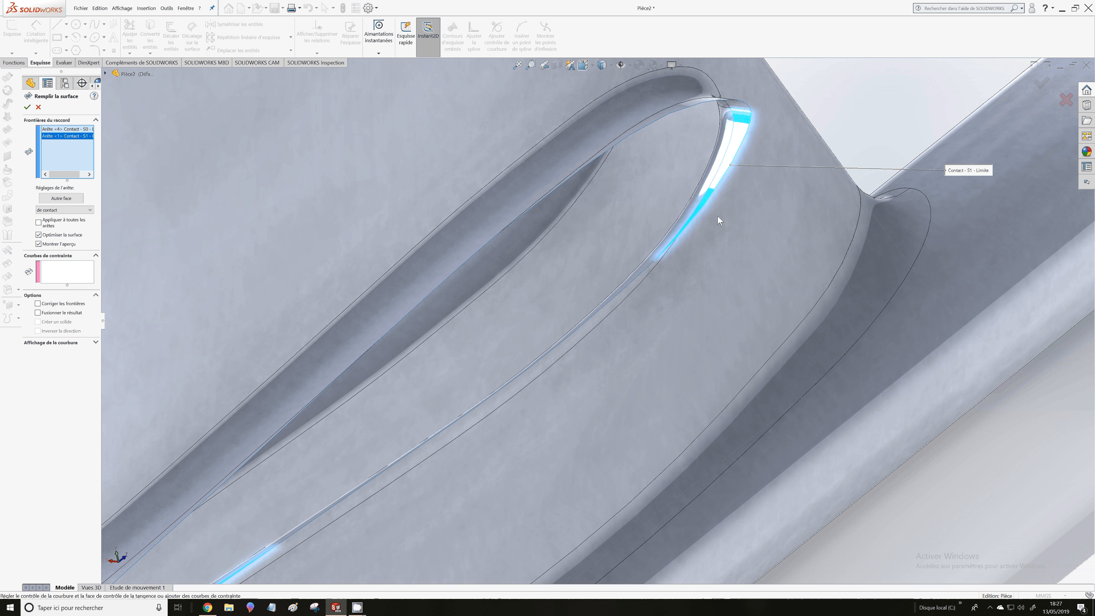
left_click(645, 269)
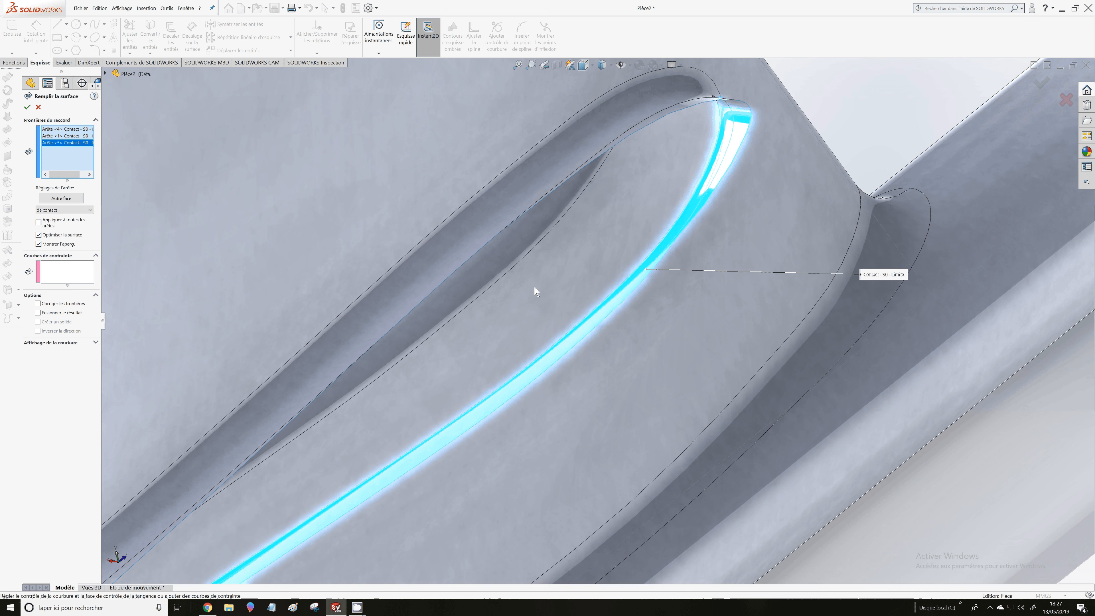
left_click(656, 120)
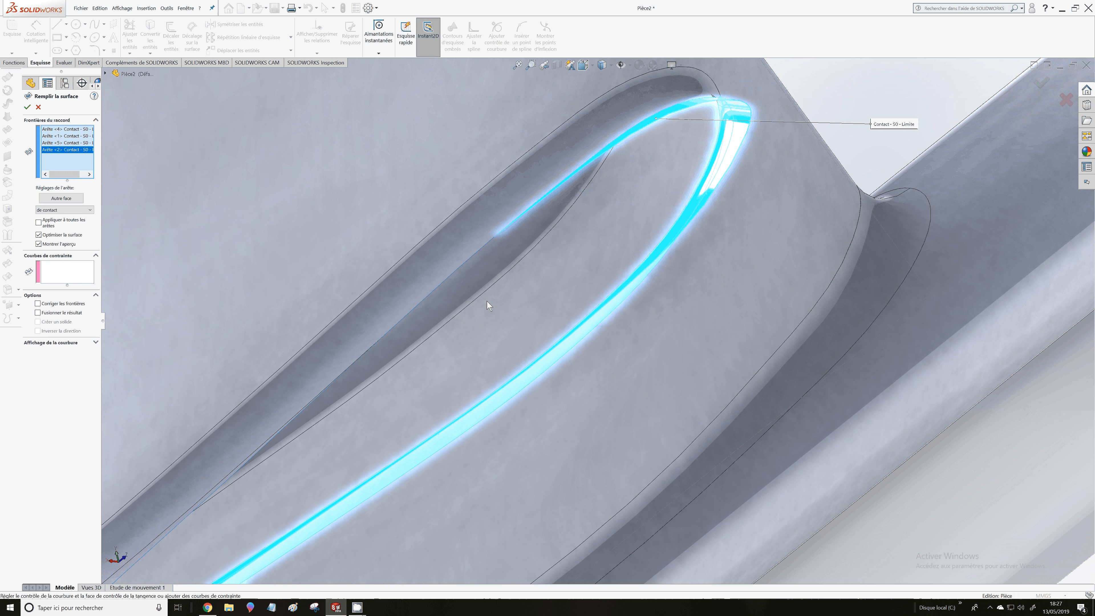
Add the slot's upper-lip edges and the 3D sketch line across its open end to the fill boundaries
scroll(487, 301, "up", 4)
scroll(388, 477, "down", 5)
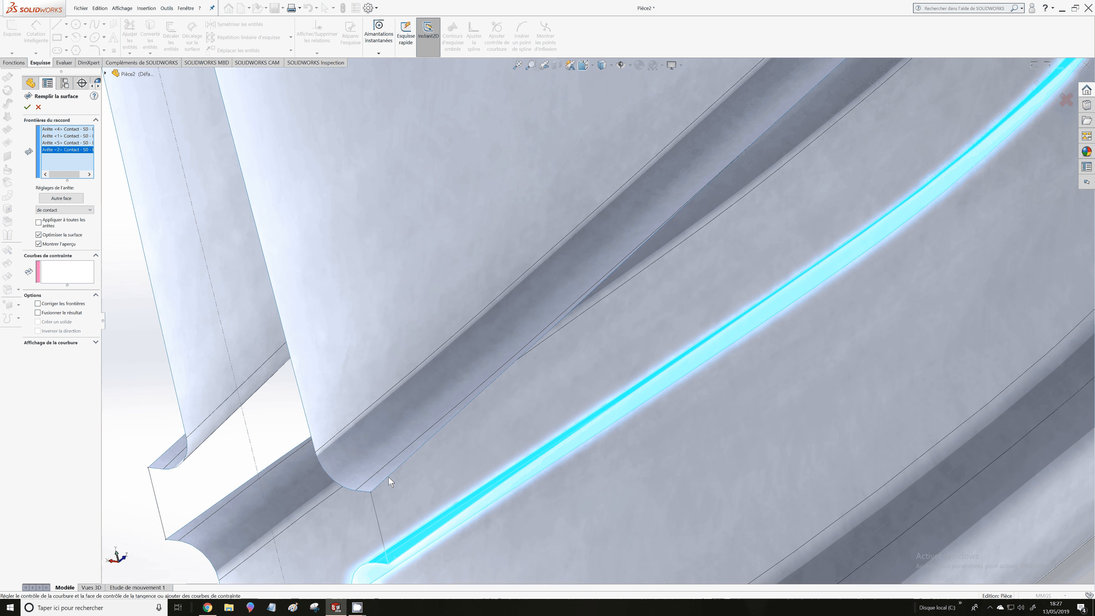
left_click(389, 477)
scroll(716, 244, "down", 4)
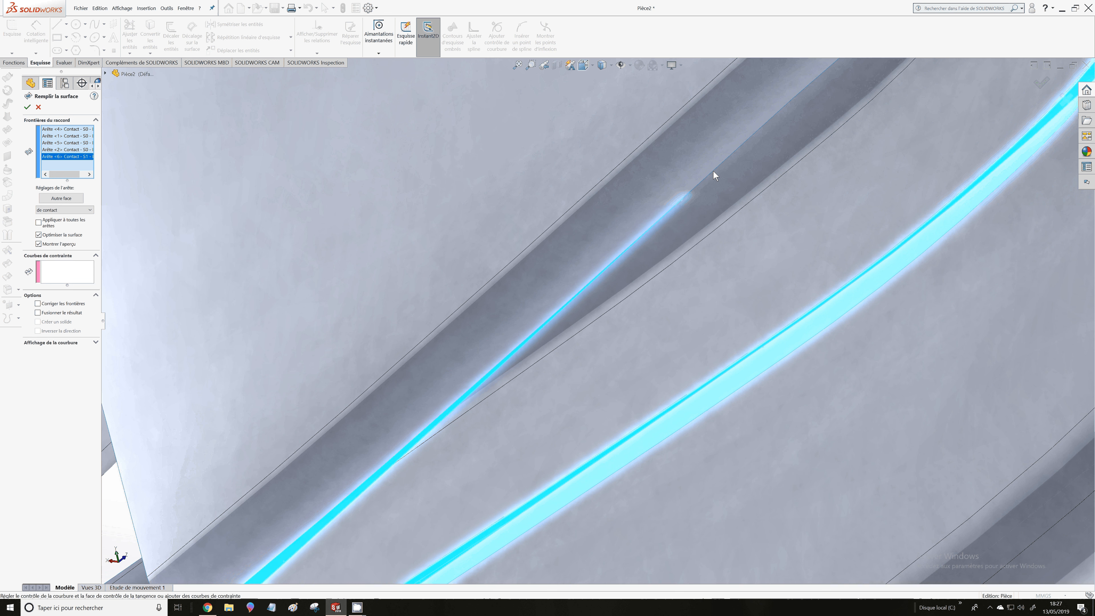
left_click(714, 175)
scroll(647, 303, "up", 5)
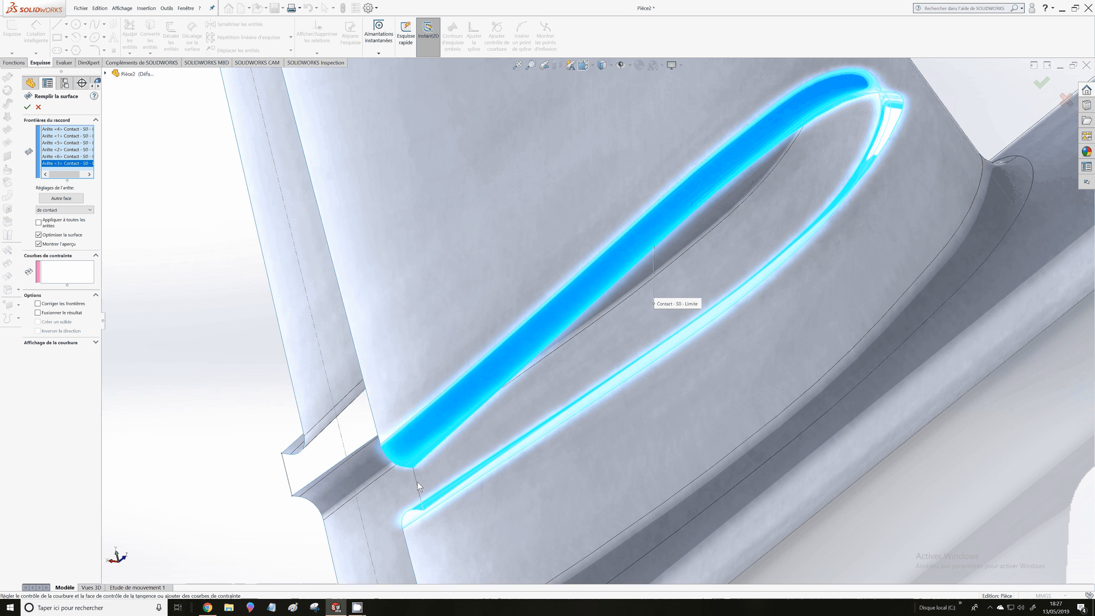
left_click(418, 483)
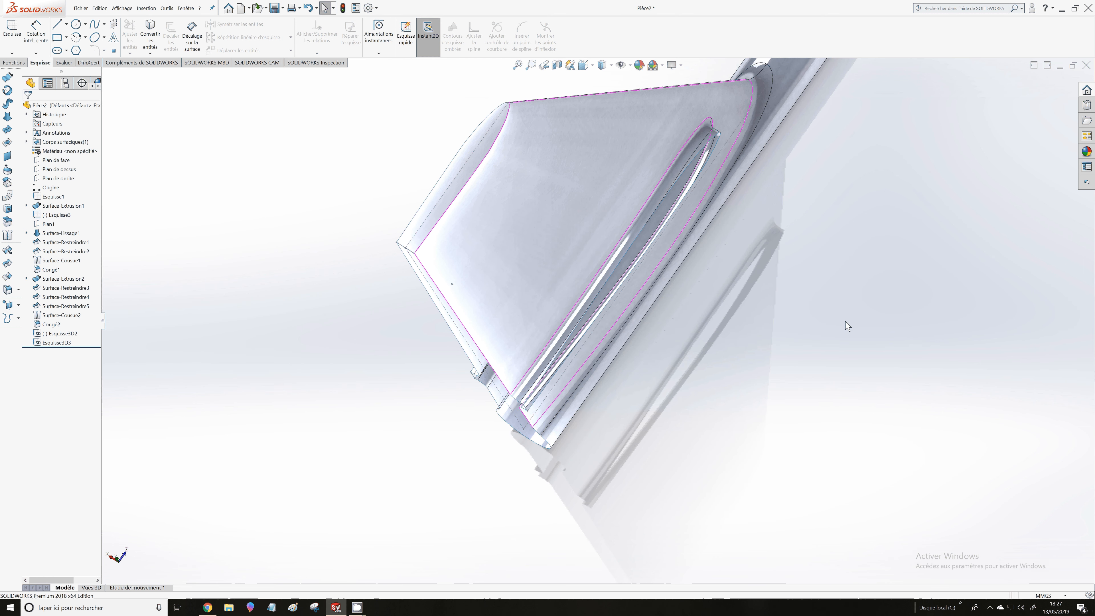
Examine the slot from several sides and check the Surface-Cousue2 selections and knit settings
middle_click_drag(847, 325, 750, 391)
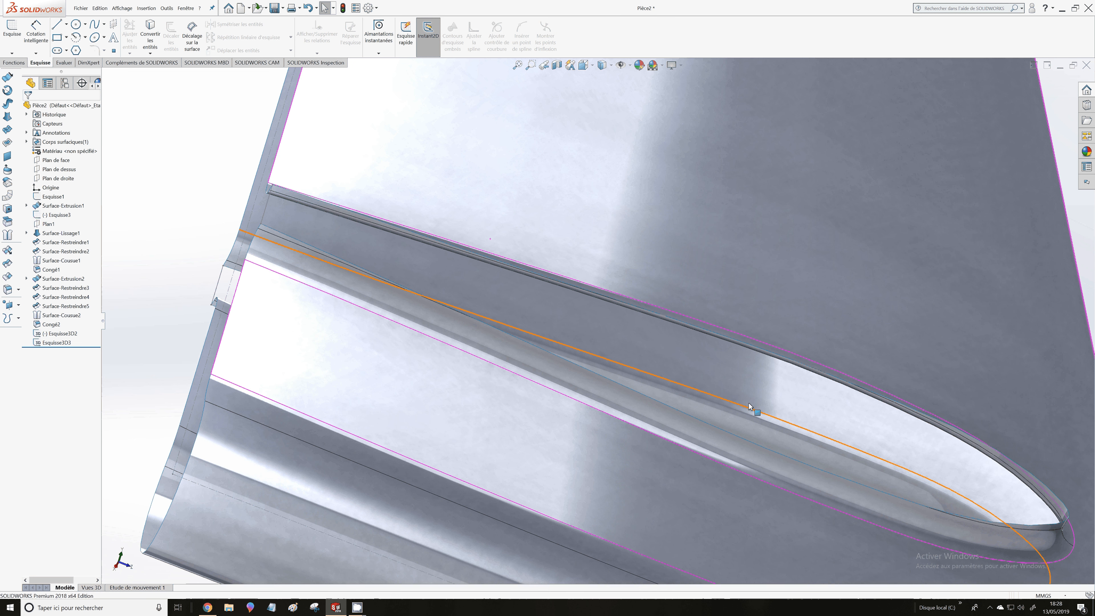
middle_click_drag(750, 406, 460, 364)
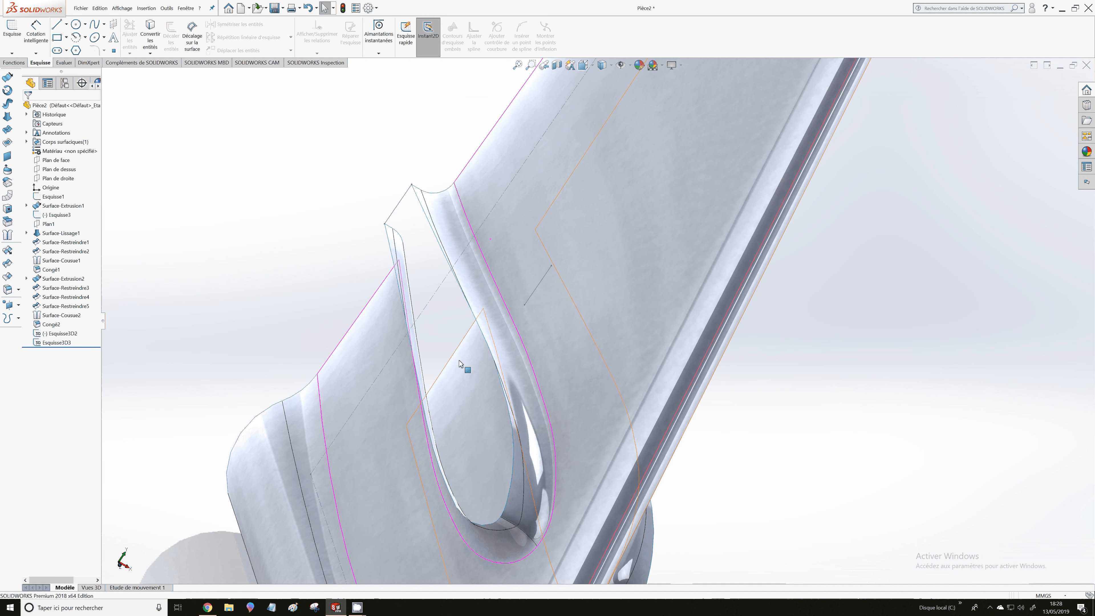
scroll(601, 392, "up", 3)
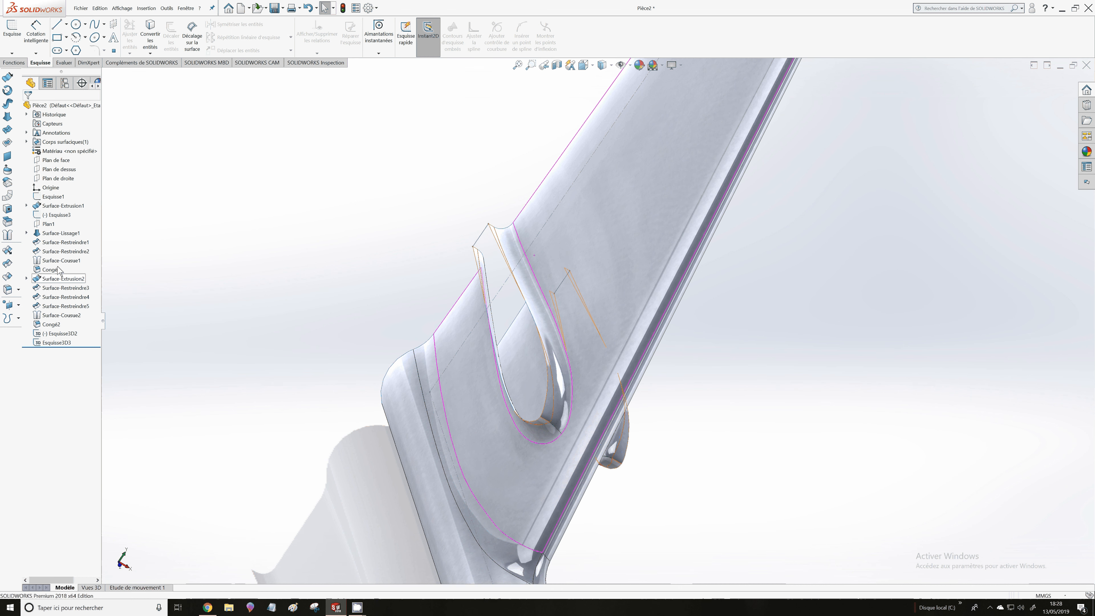
left_click(47, 317)
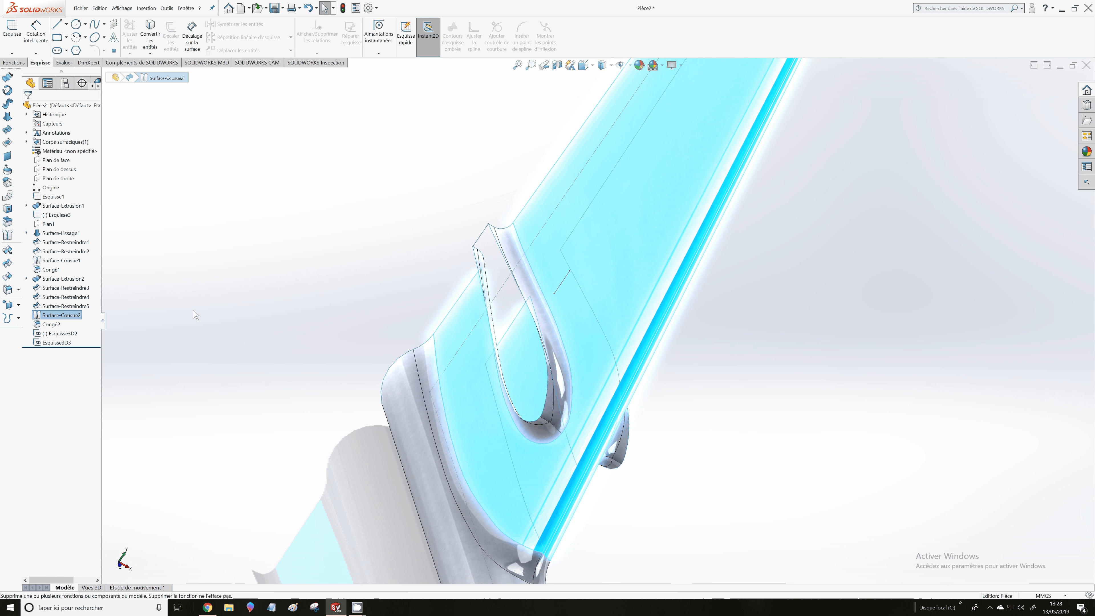
left_click(52, 317)
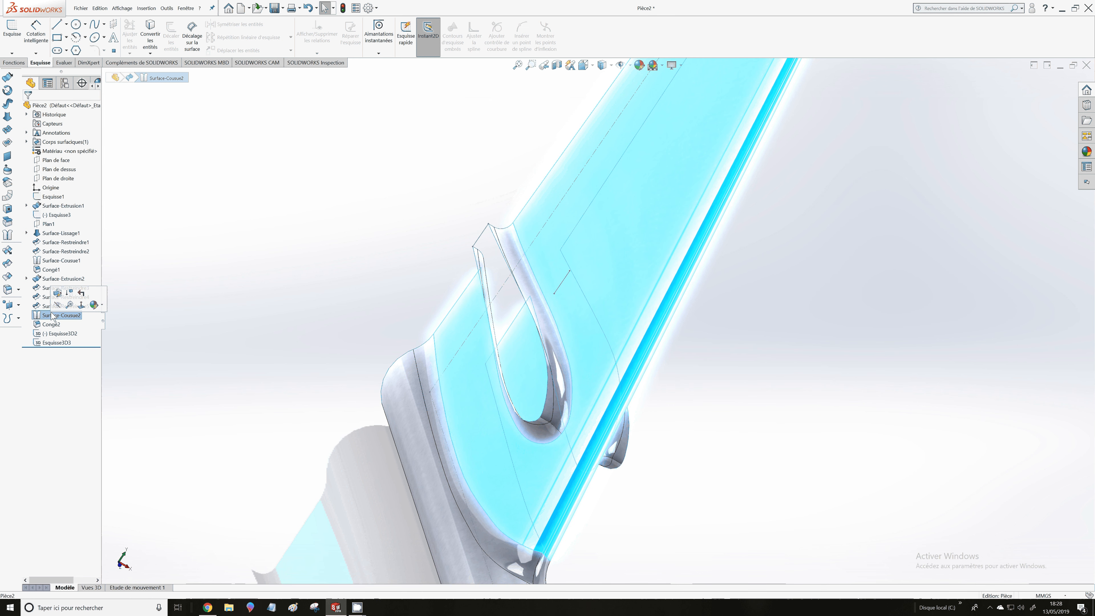
left_click(57, 293)
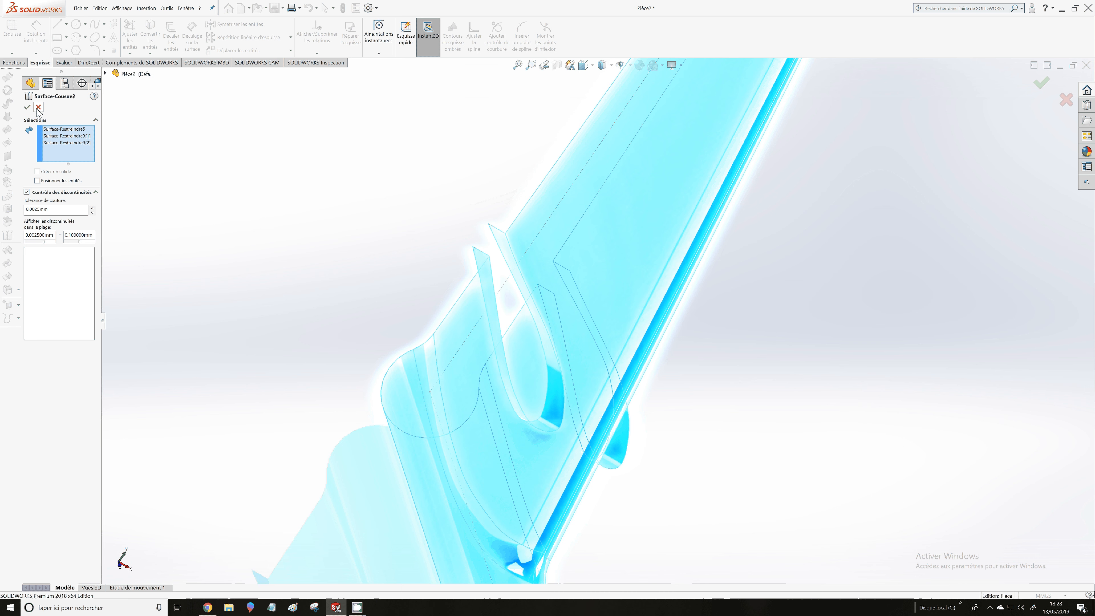
left_click(37, 108)
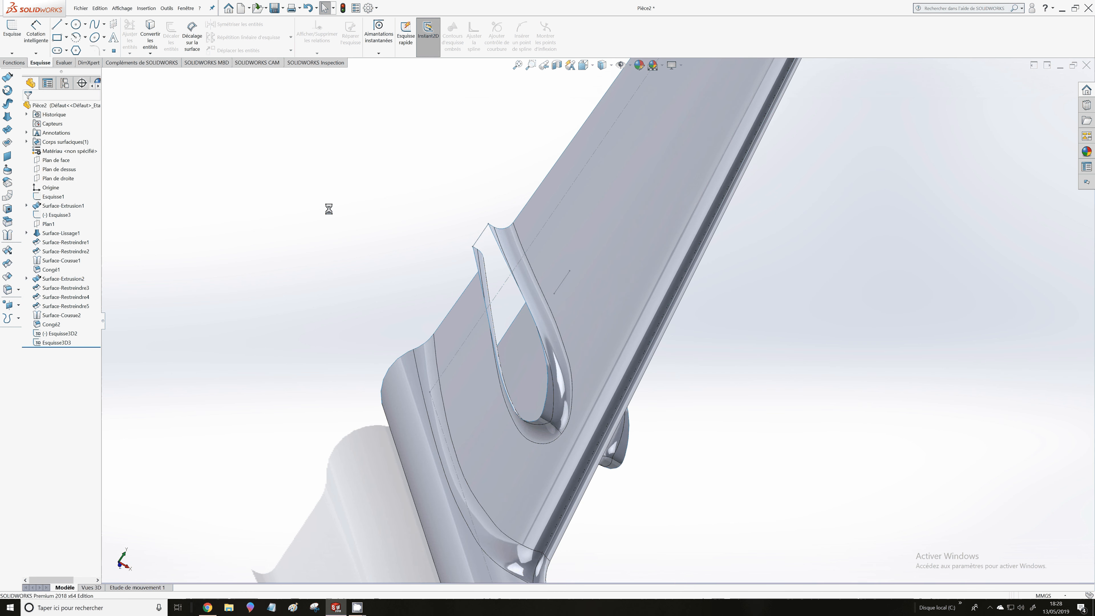
Change the radius of the slot fillet Congé2 to 1 mm
scroll(475, 213, "down", 2)
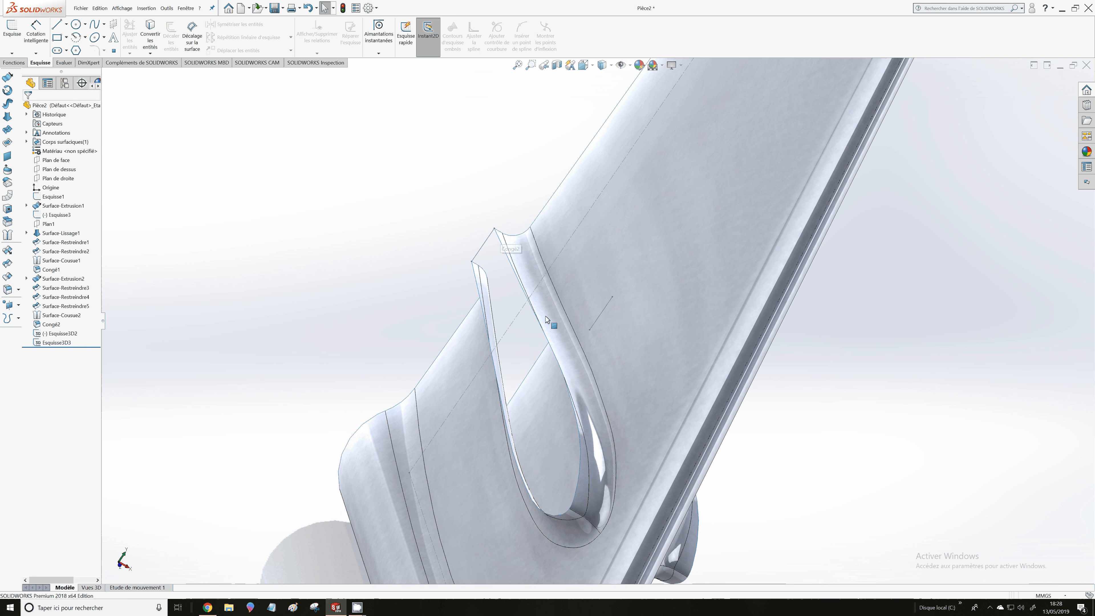
middle_click_drag(545, 319, 481, 392)
left_click(57, 325)
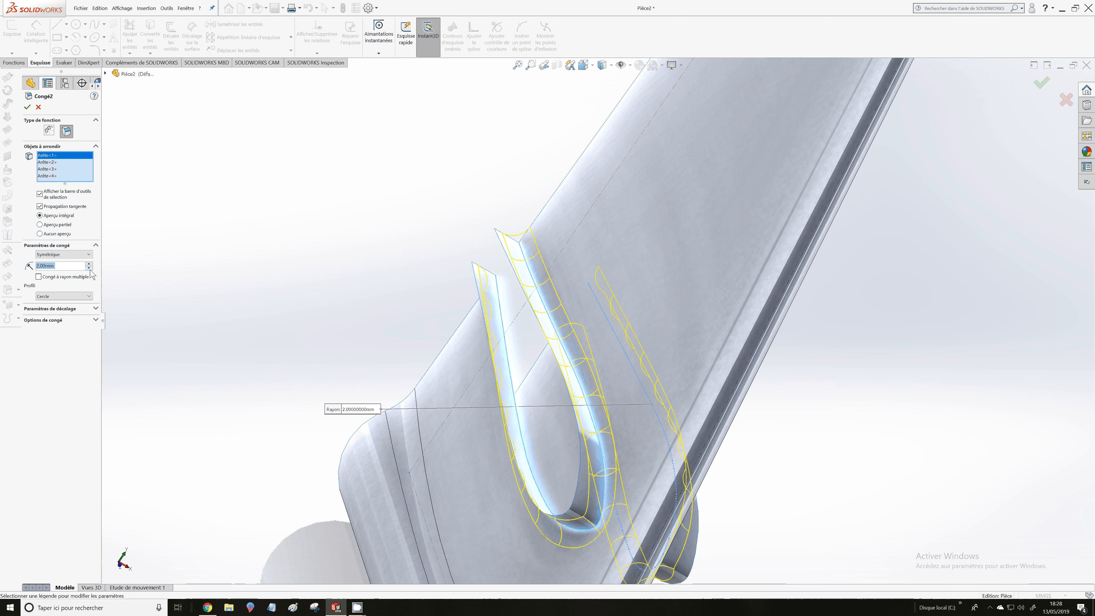
left_click(88, 267)
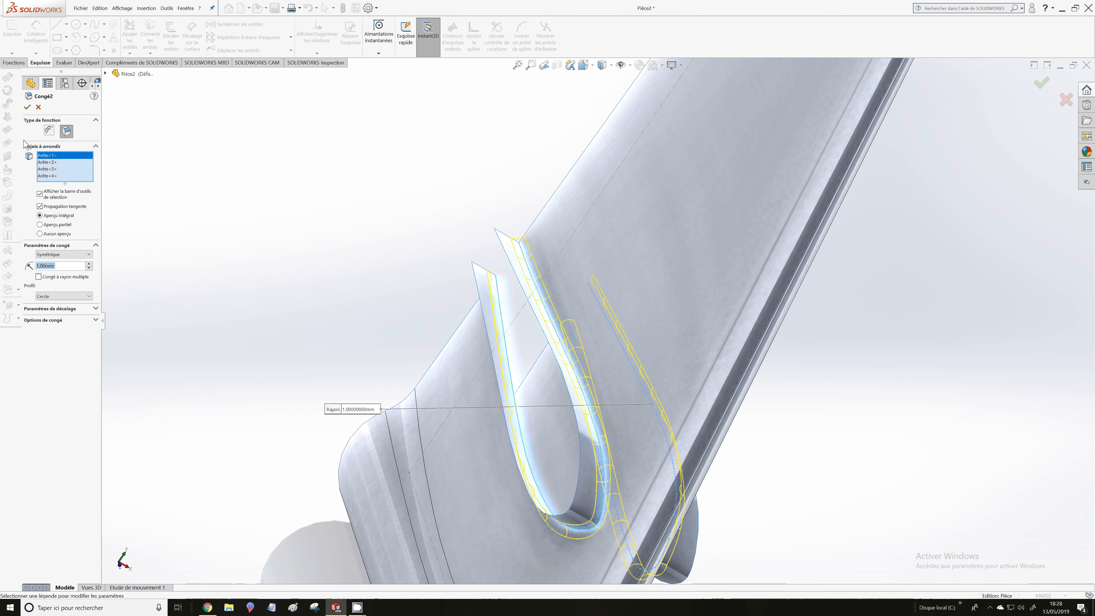
key("Return")
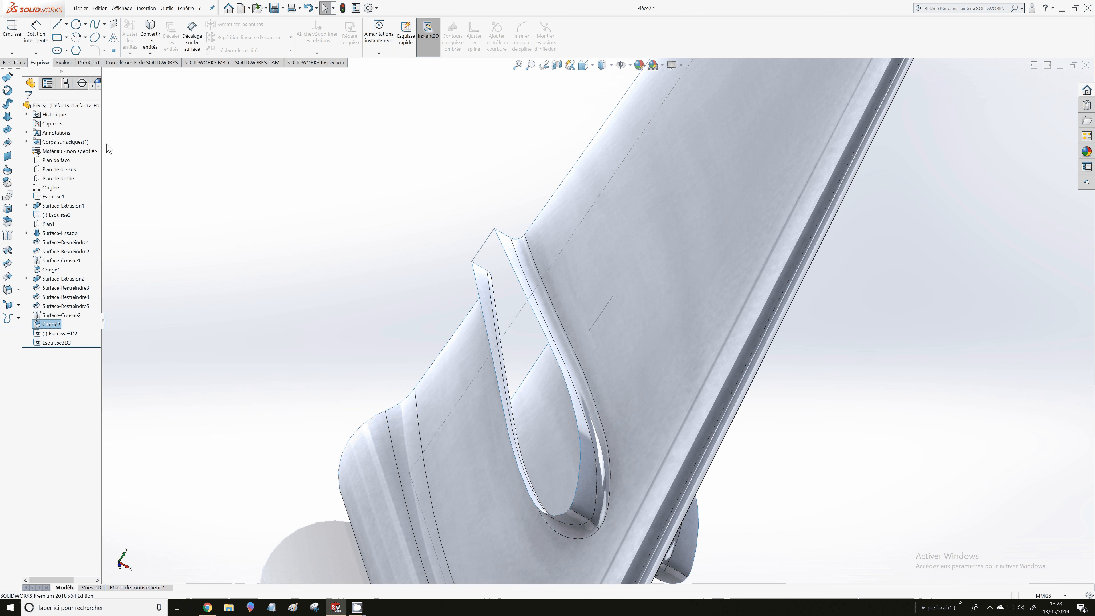
Try to fill the slot opening with a surface bounded by its two outer edges and the Esquisse3D2 line, with boundary fixing enabled
left_click(7, 144)
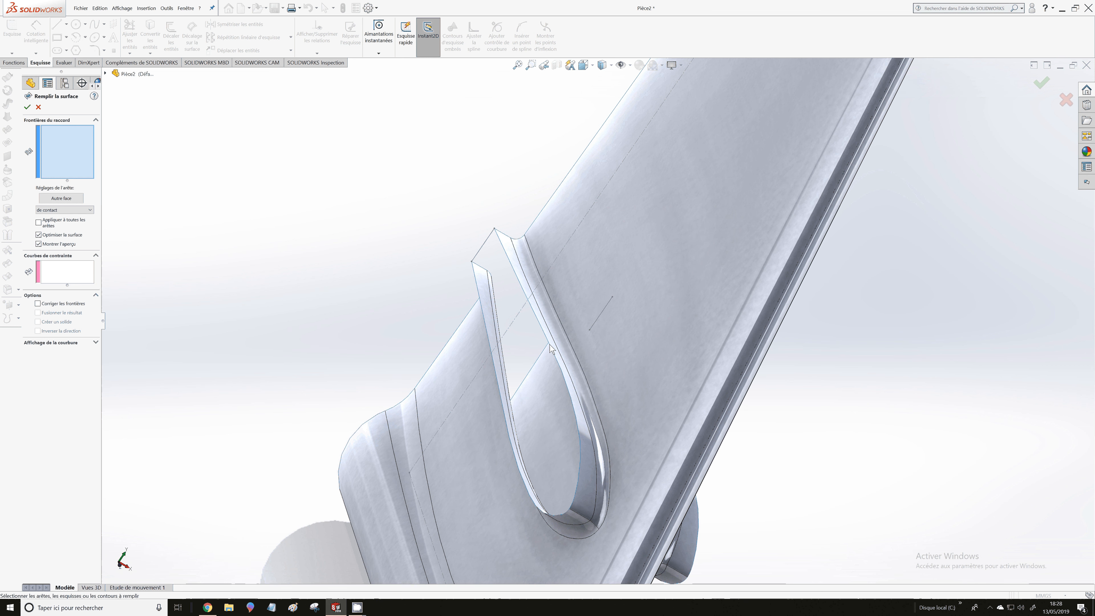
left_click(550, 343)
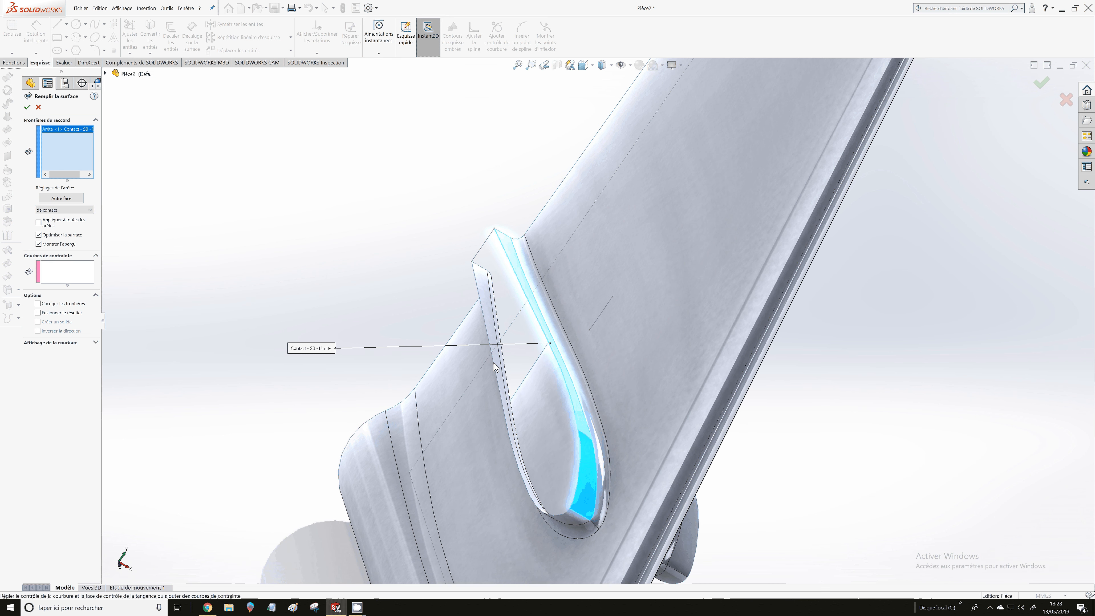
left_click(495, 364)
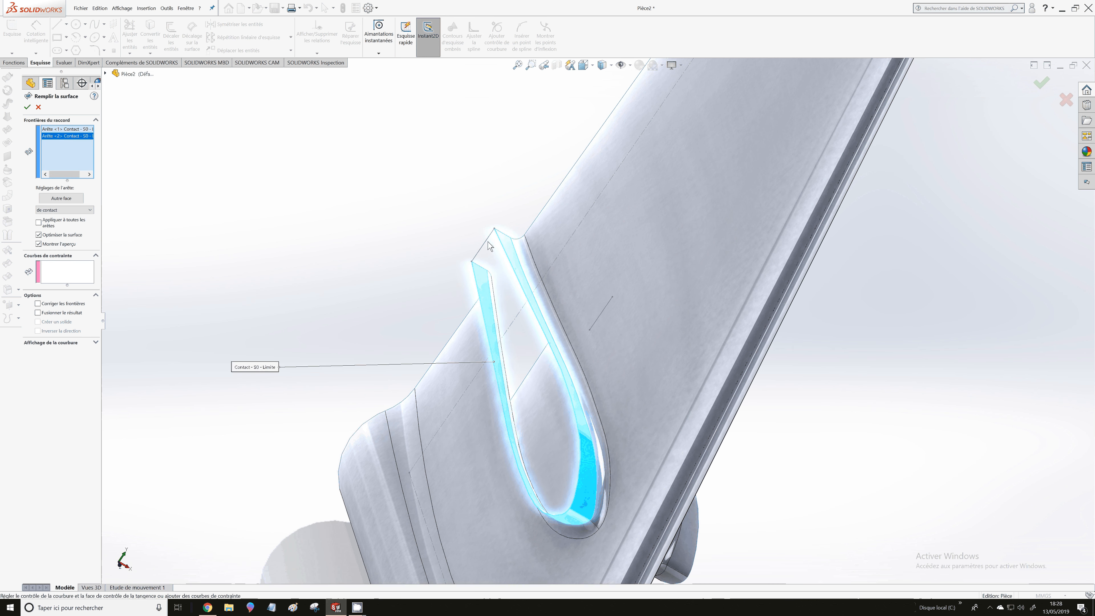
left_click(487, 243)
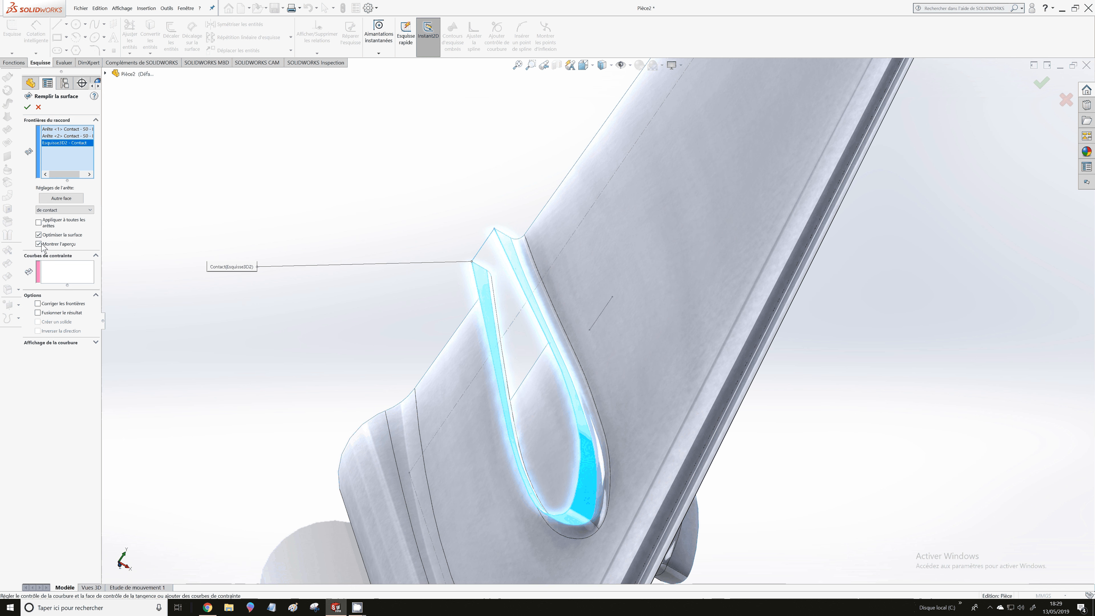
left_click(27, 107)
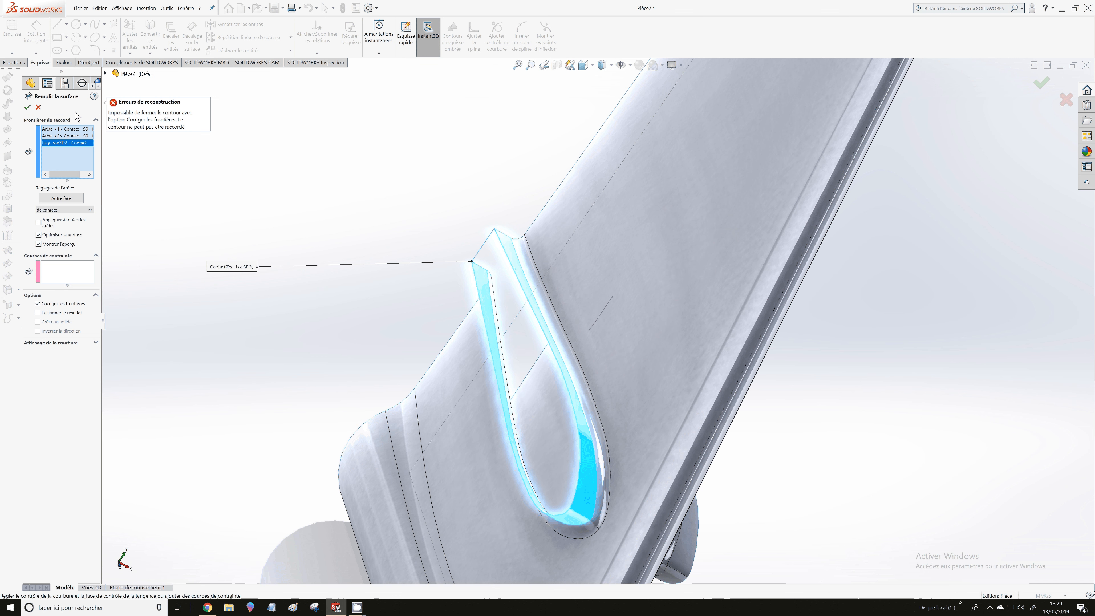
key("Escape")
Inspect the 3D sketch line across the slot's open end and check its endpoint relations in Esquisse3D2
scroll(495, 240, "down", 5)
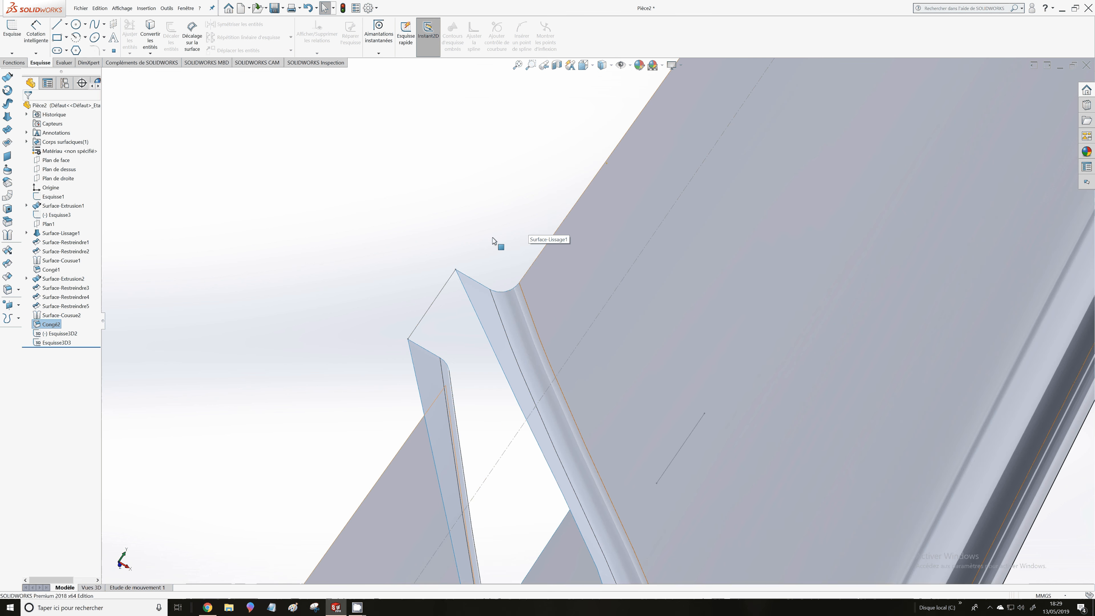
scroll(494, 240, "down", 3)
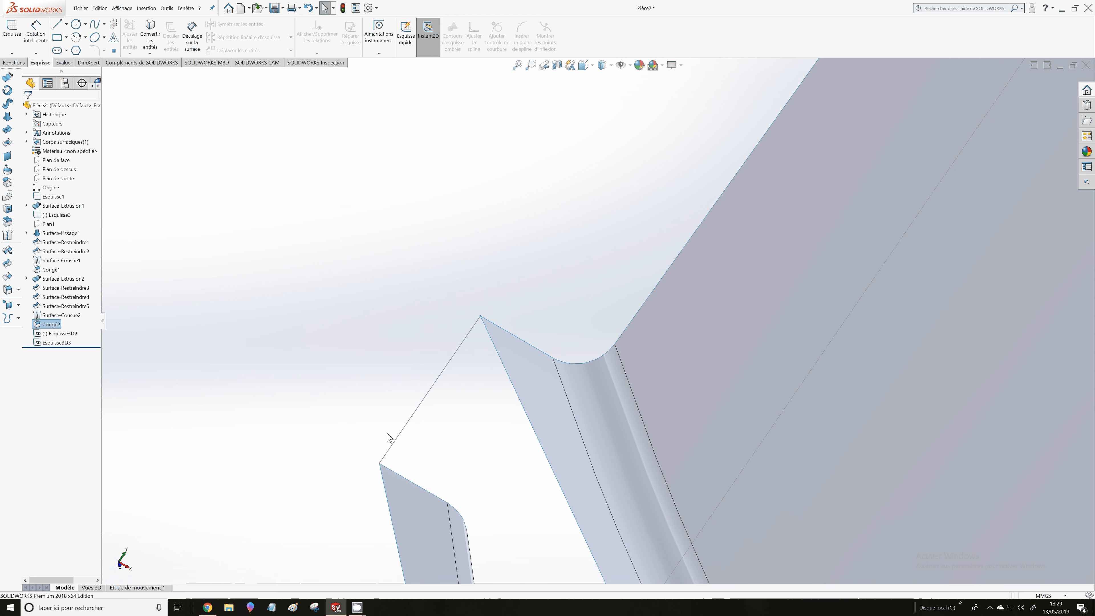
middle_click_drag(389, 438, 421, 445)
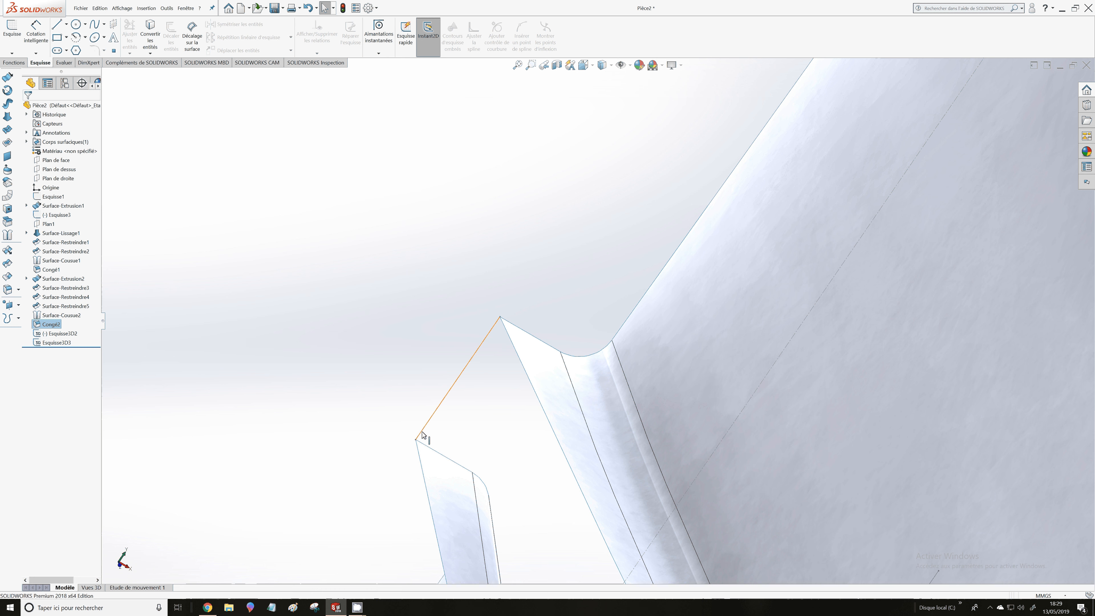
left_click(424, 436)
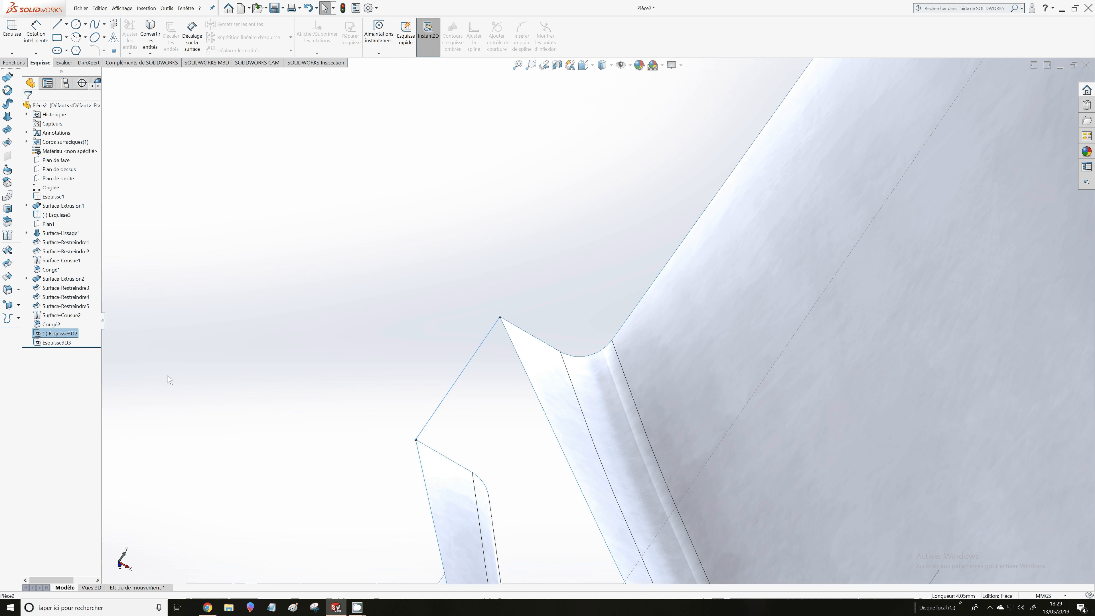
left_click(40, 334)
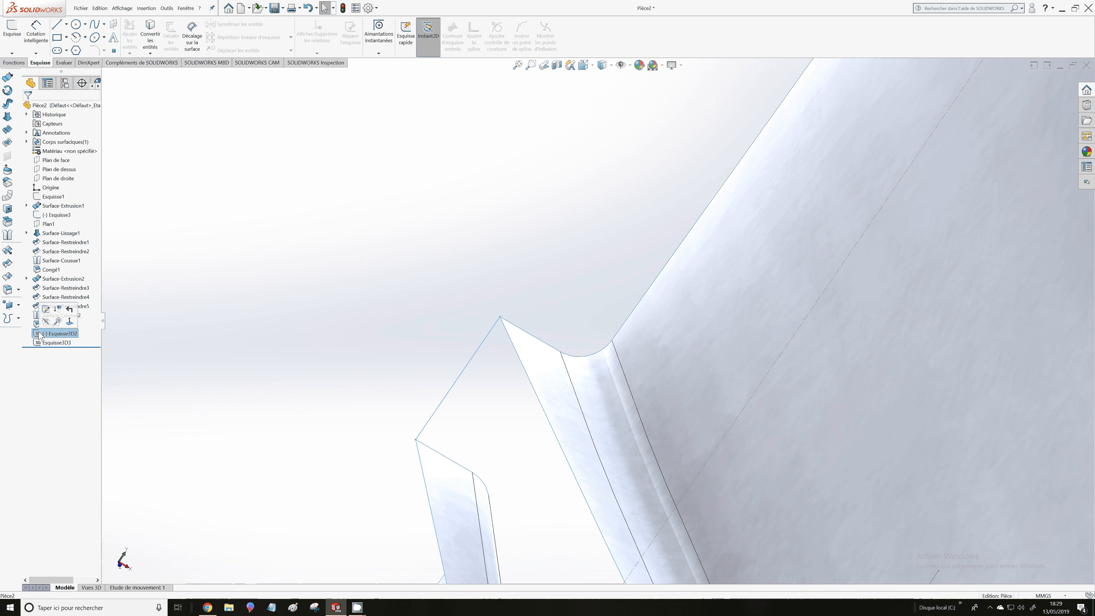
left_click(46, 309)
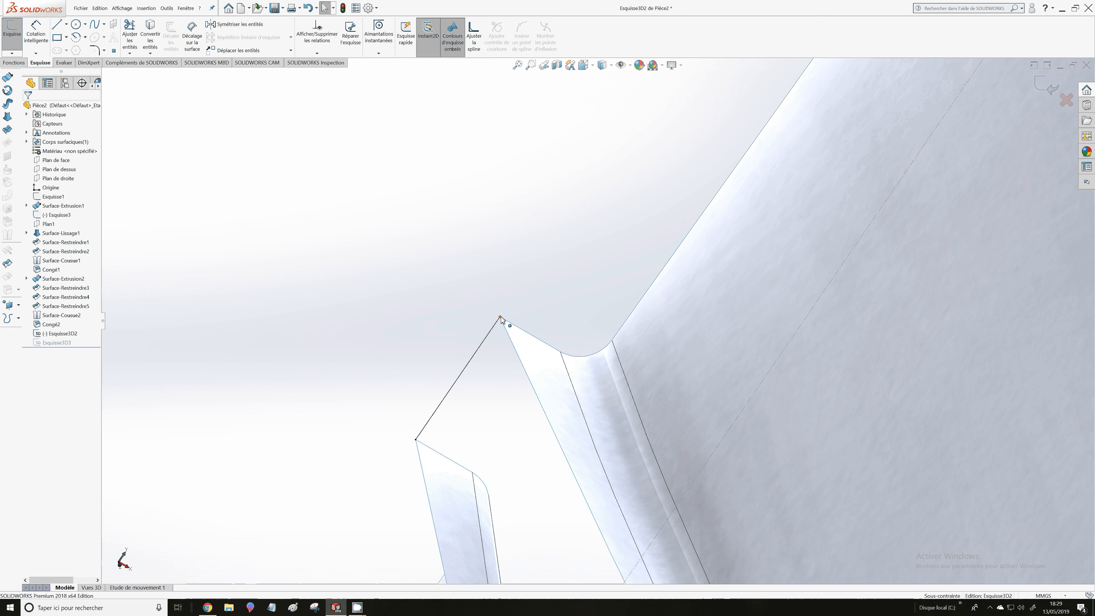
left_click(500, 318)
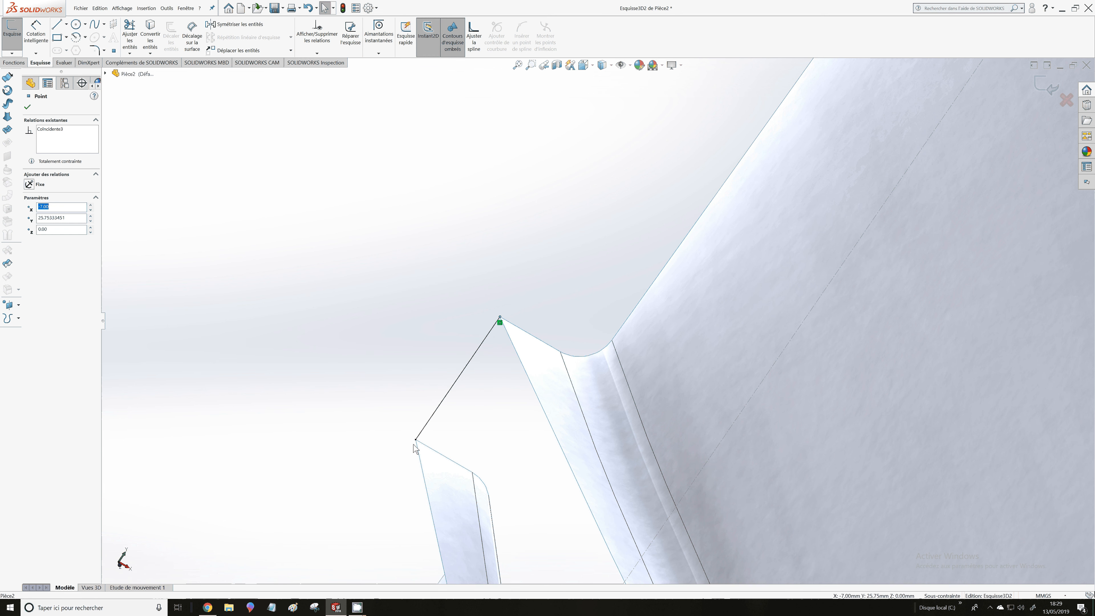
key("Escape")
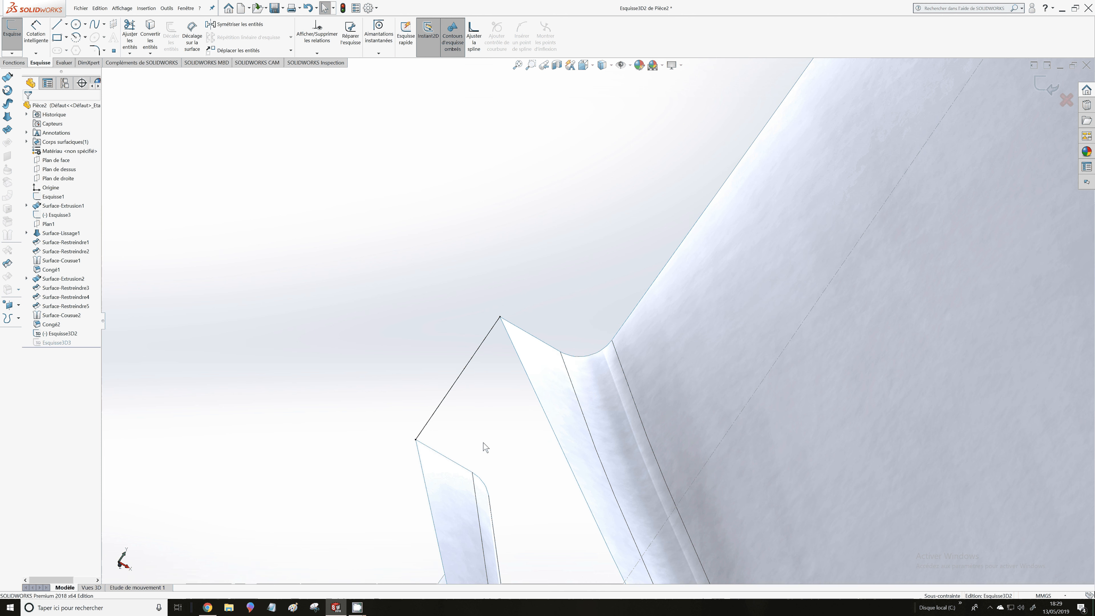
scroll(613, 486, "up", 8)
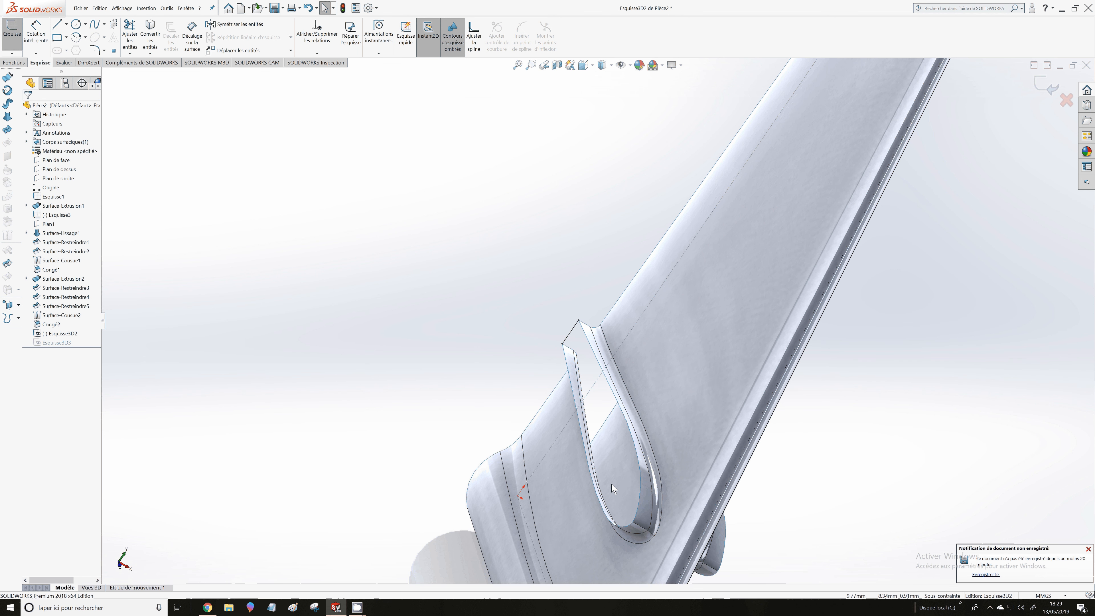
scroll(612, 483, "down", 2)
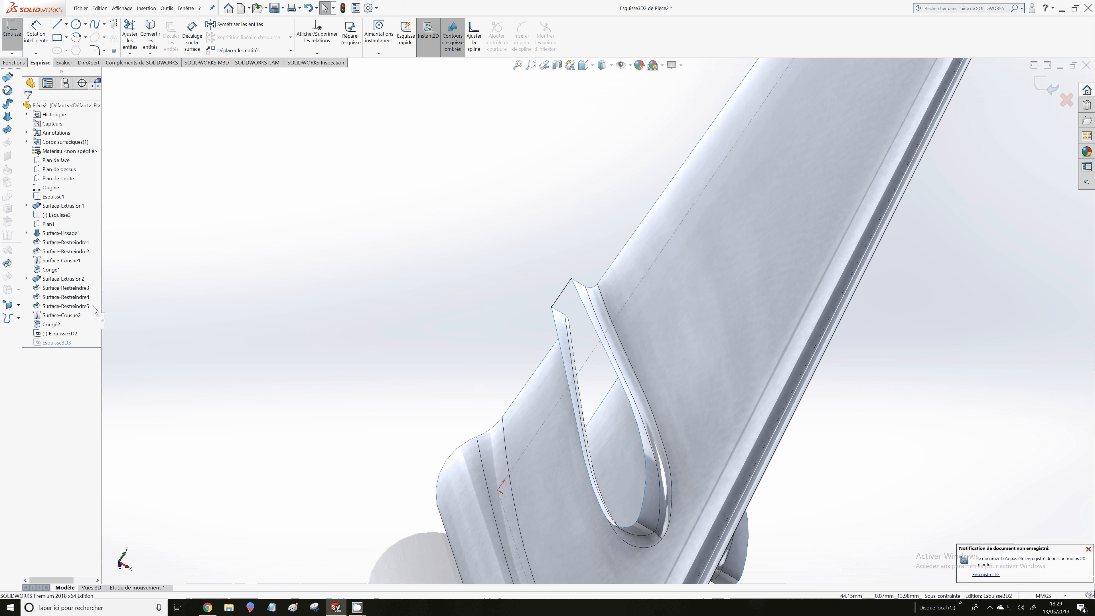
left_click(1054, 88)
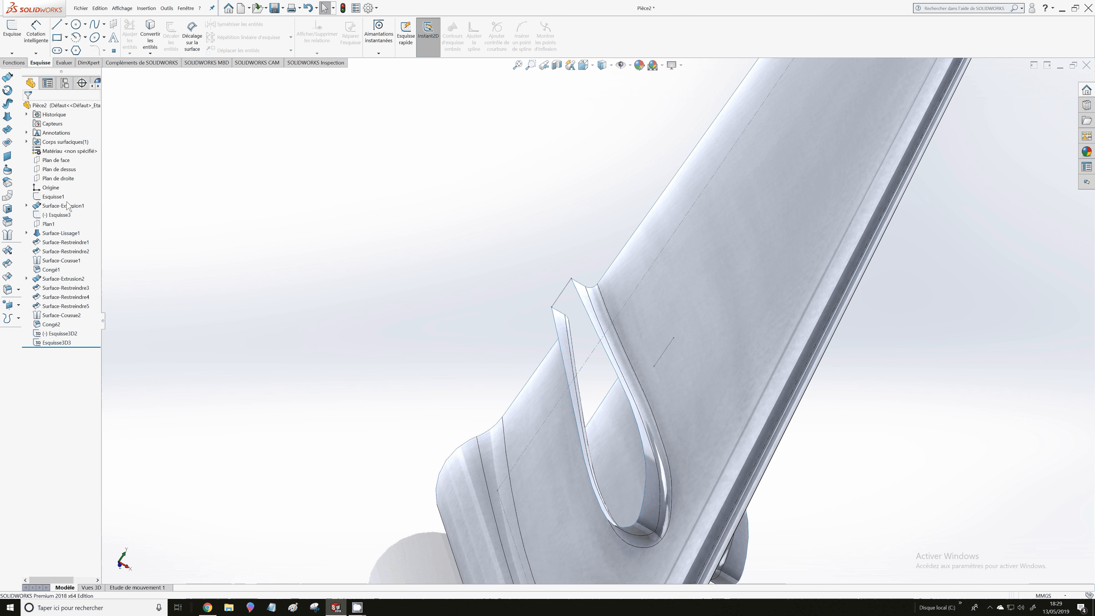
Create a planar surface closing the raised slot rim, bounded by its two long outer edges
left_click(7, 156)
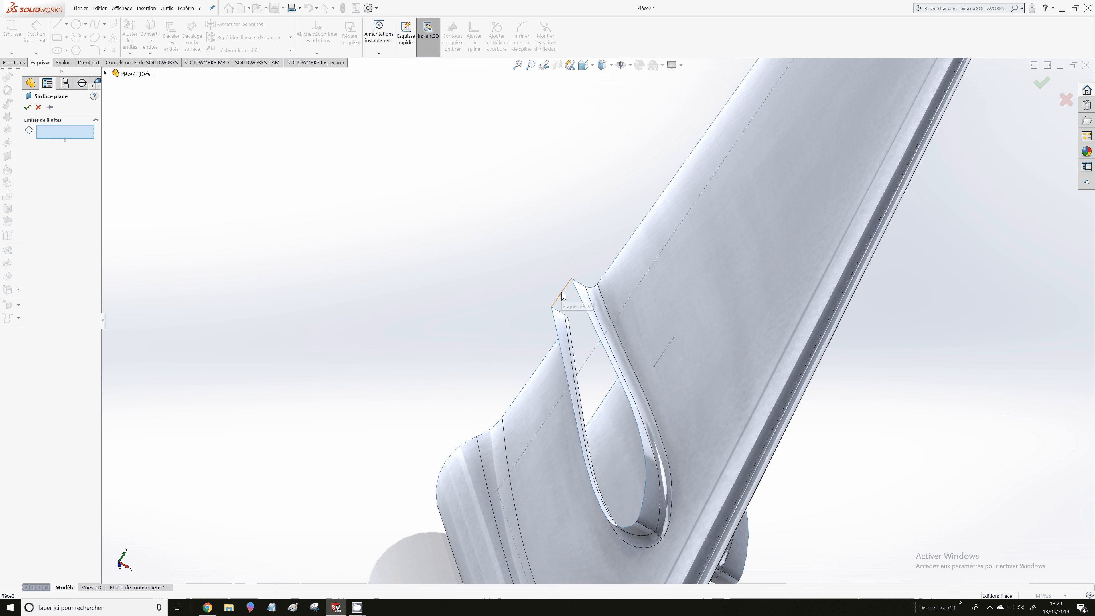
left_click(577, 469)
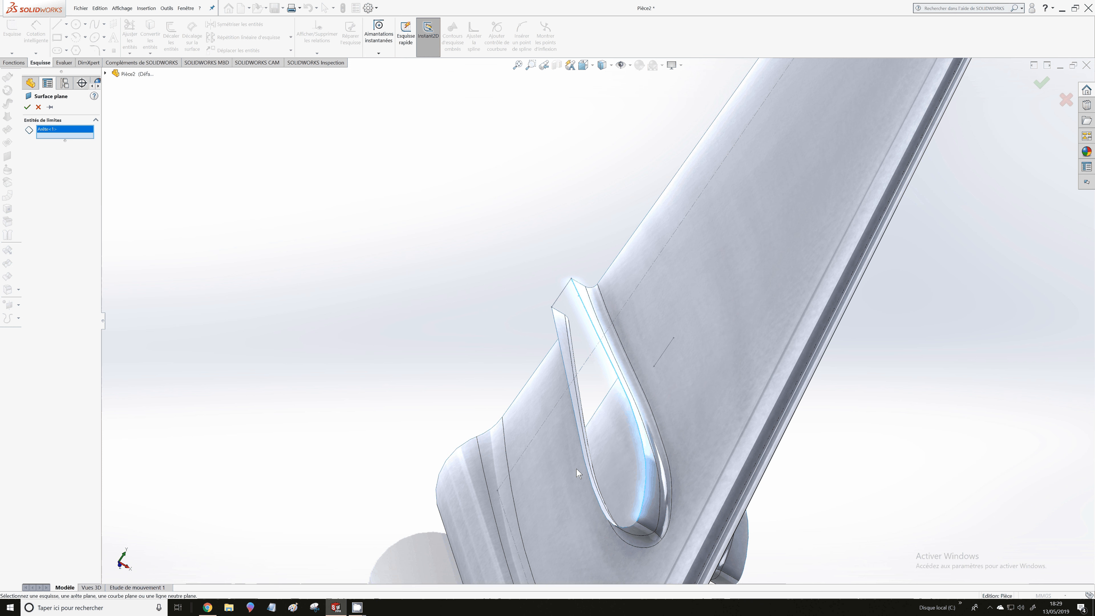
left_click(576, 469)
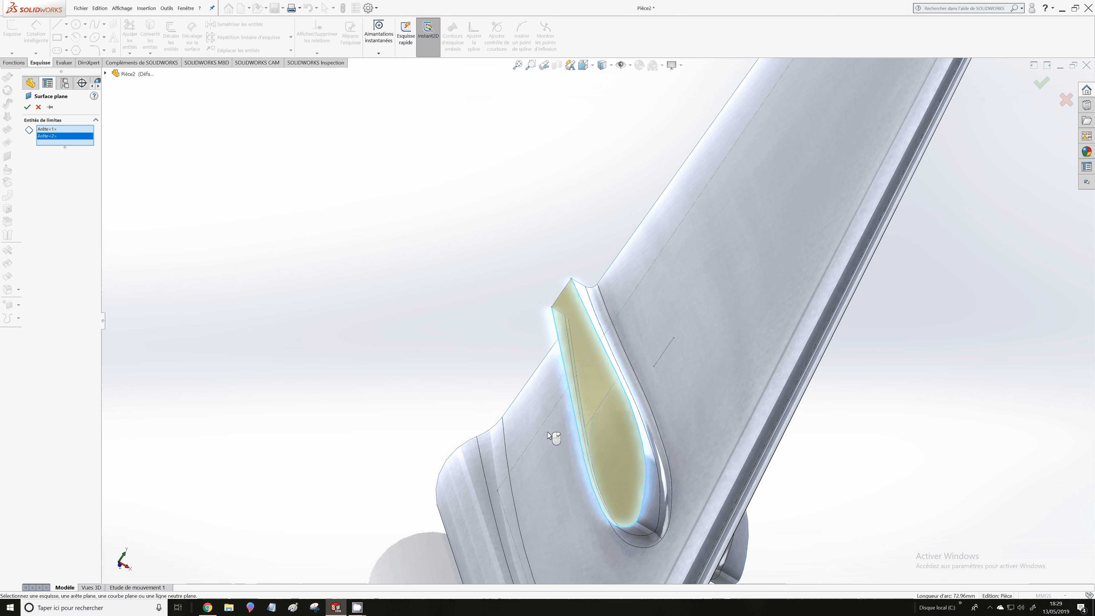
left_click(28, 107)
Create a second planar surface closing the slot rim on the opposite side of the blade from its two outer edges
scroll(595, 320, "up", 3)
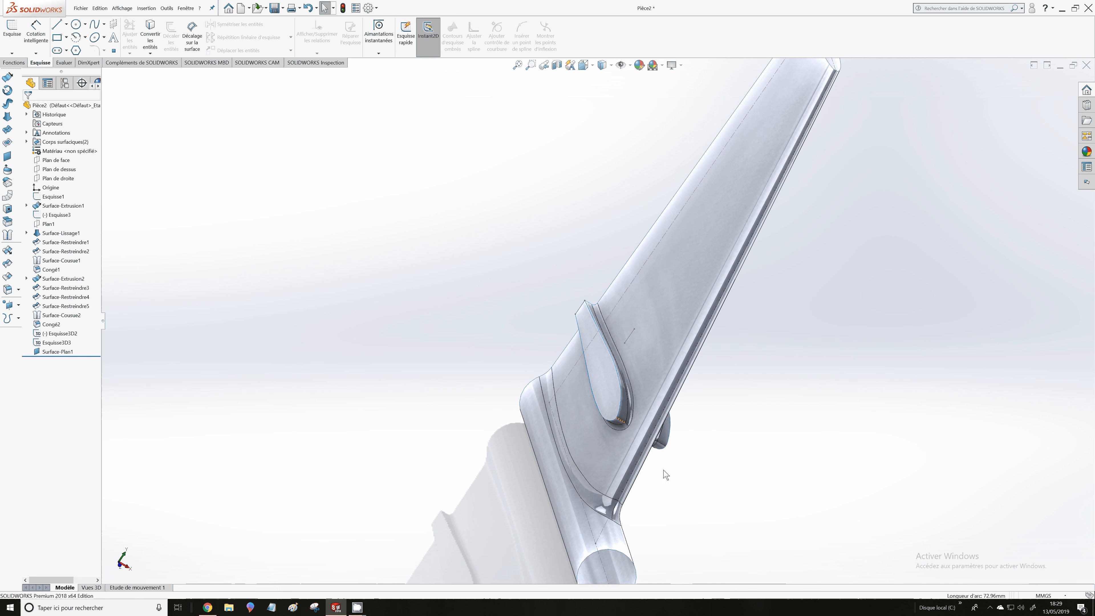
middle_click_drag(665, 475, 755, 398)
scroll(721, 400, "down", 3)
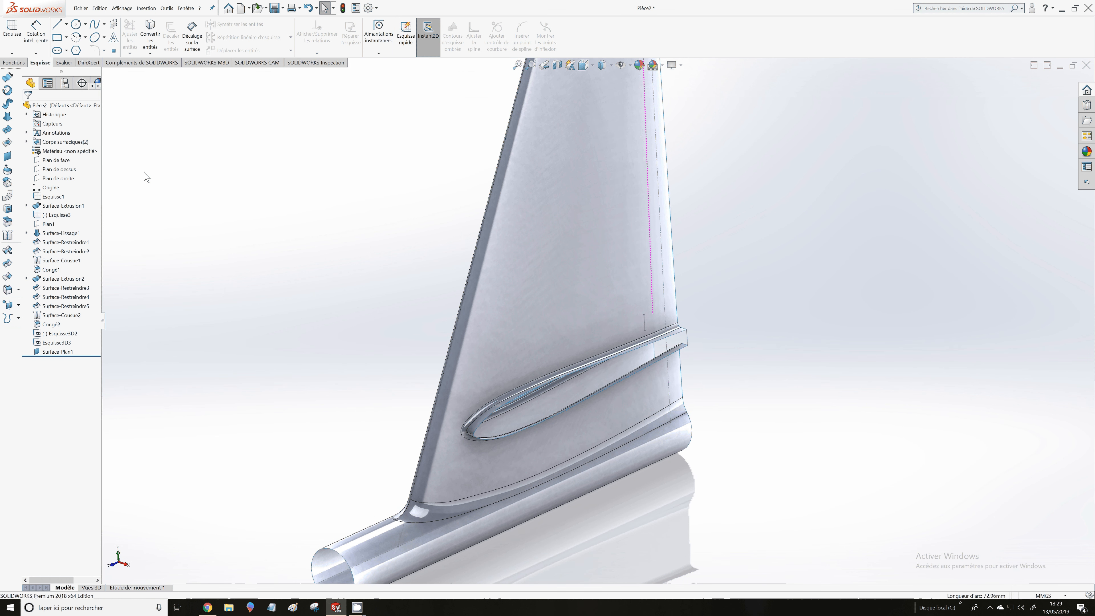
key("Return")
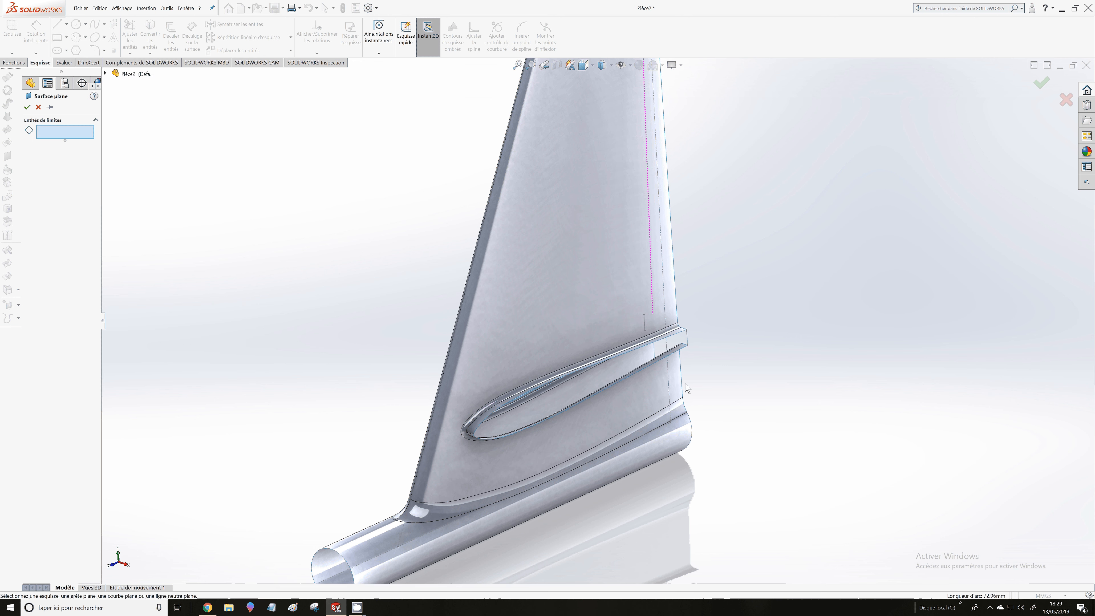
middle_click_drag(687, 388, 681, 270)
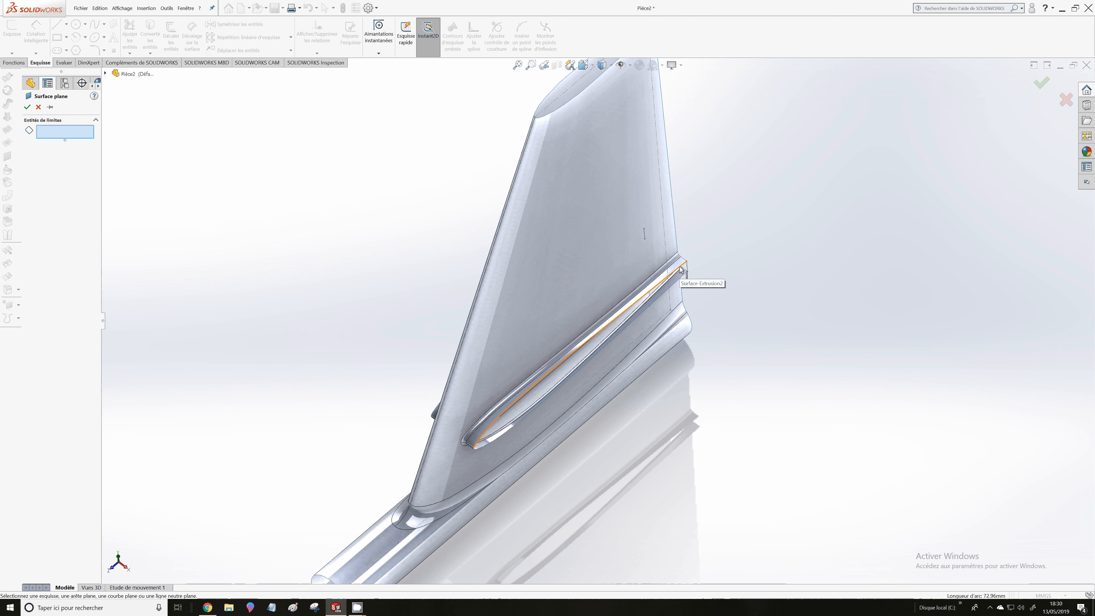
left_click(680, 269)
left_click(688, 277)
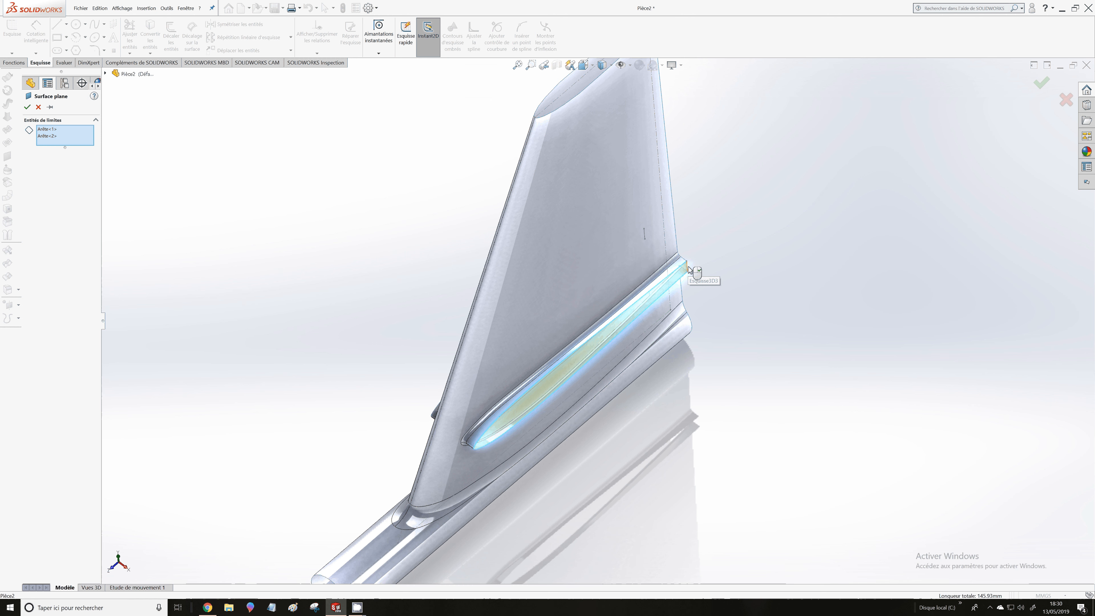
key("Return")
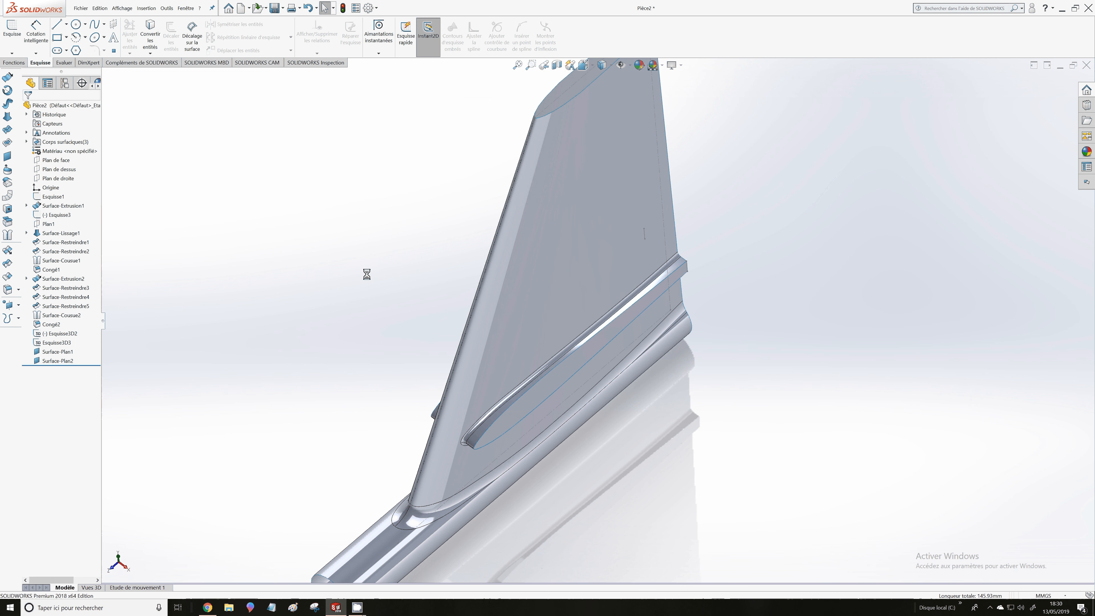
Start a planar surface across the blade's open rear end, selecting the long blade edge above the slot and the upper lip's end edges
key("f")
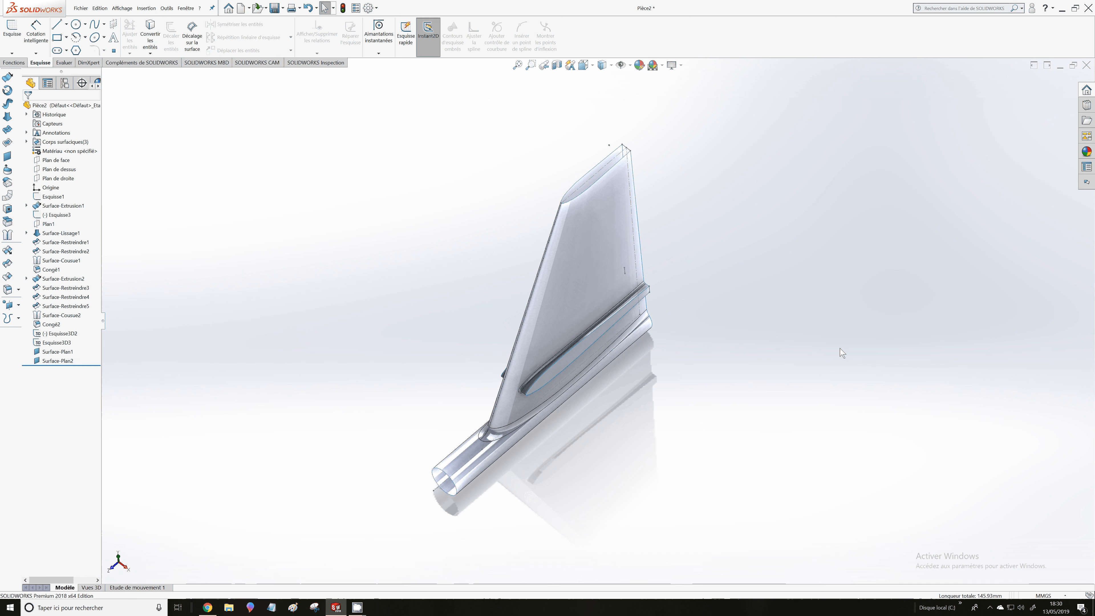
middle_click_drag(843, 353, 784, 372)
scroll(784, 371, "down", 2)
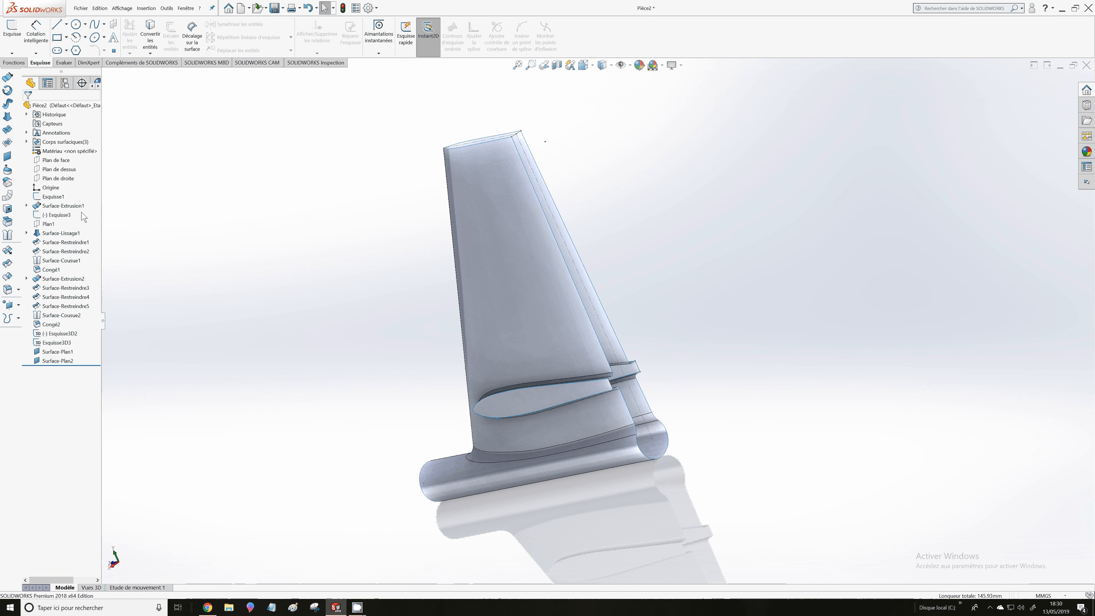
left_click(8, 157)
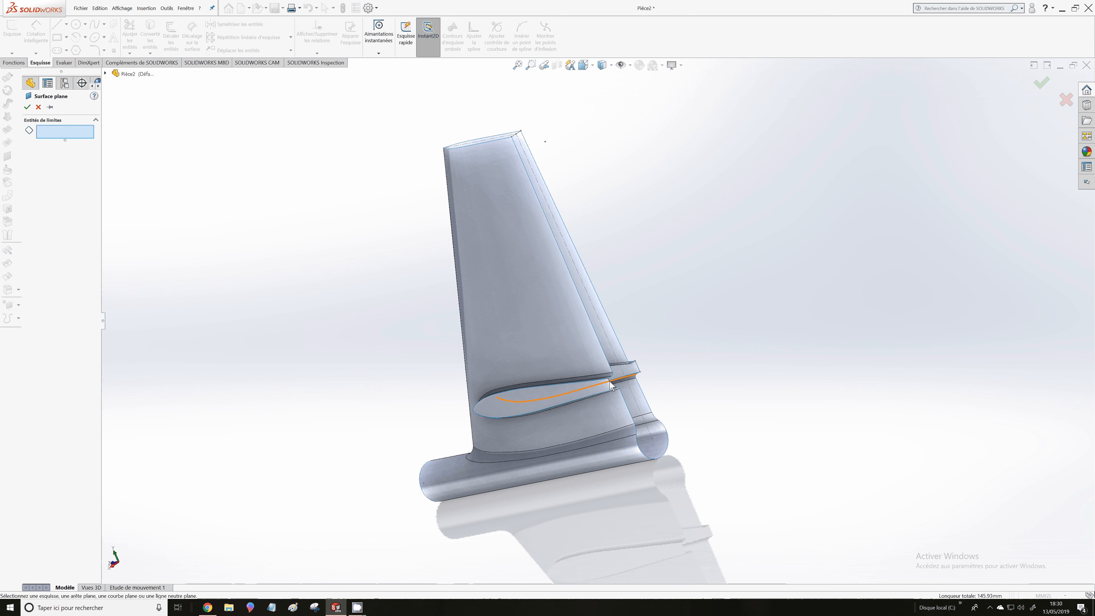
left_click(601, 346)
scroll(612, 376, "down", 3)
scroll(612, 376, "down", 2)
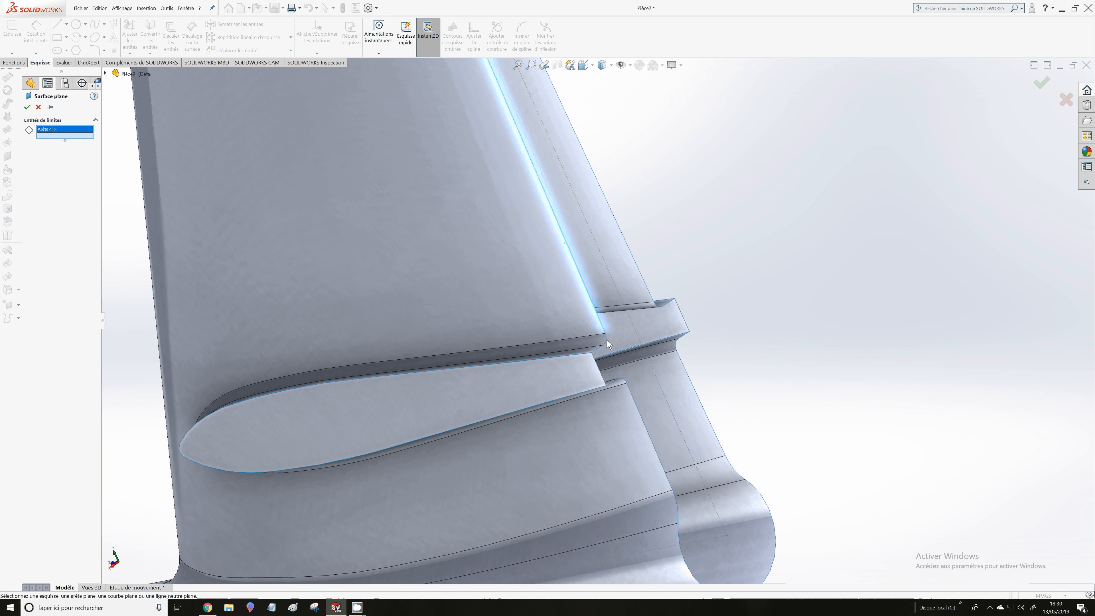
left_click(597, 351)
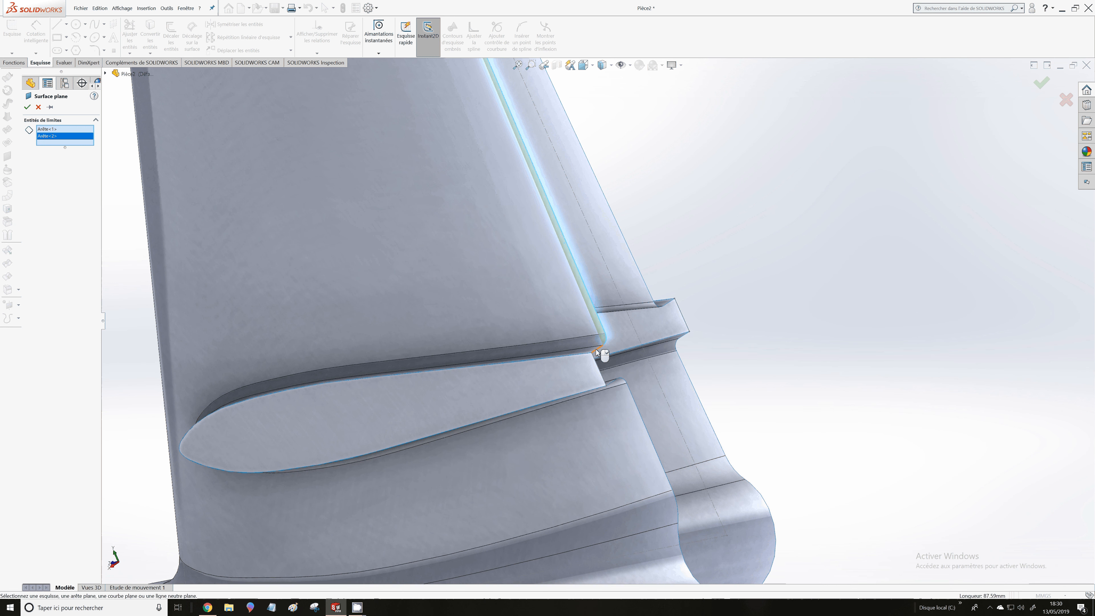
left_click(597, 349)
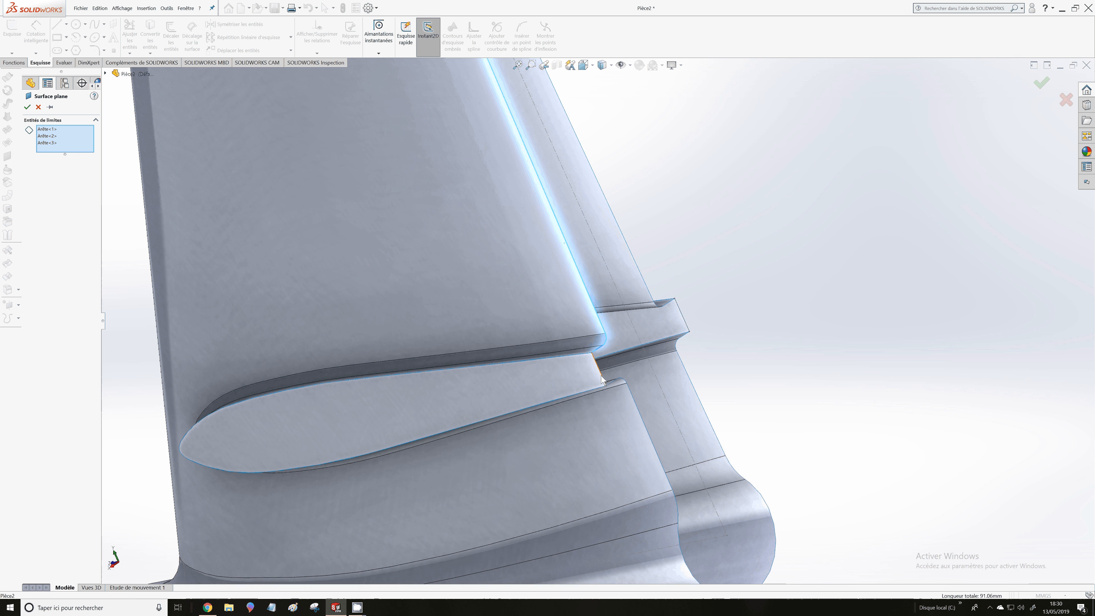
Try to extend the planar surface boundary with the slot's remaining lip edges, the far blade edges and the rounded root's end edges
left_click(624, 379)
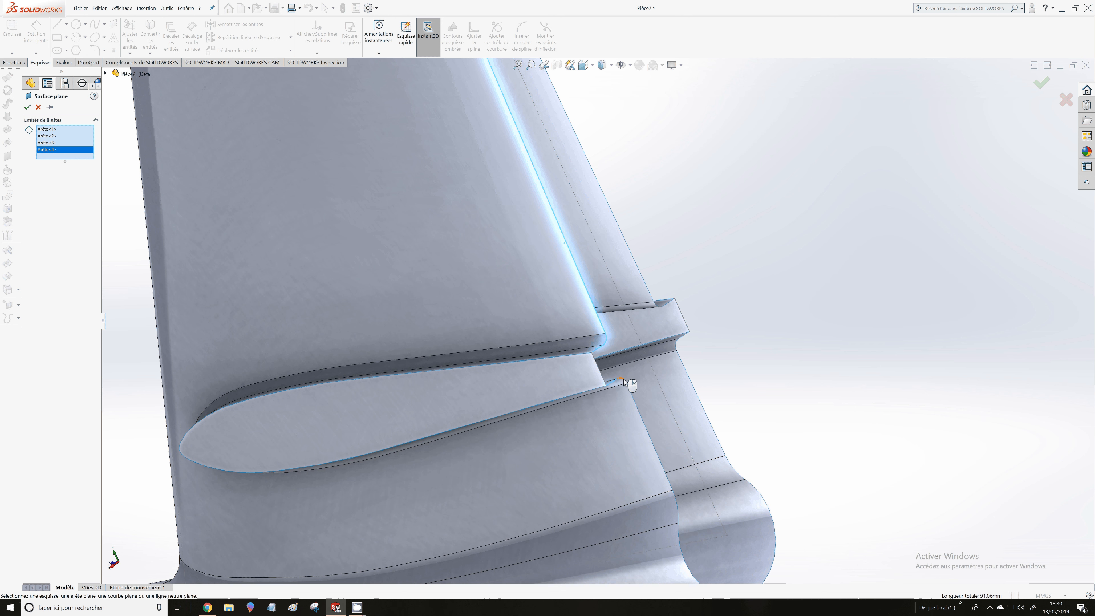
left_click(602, 377)
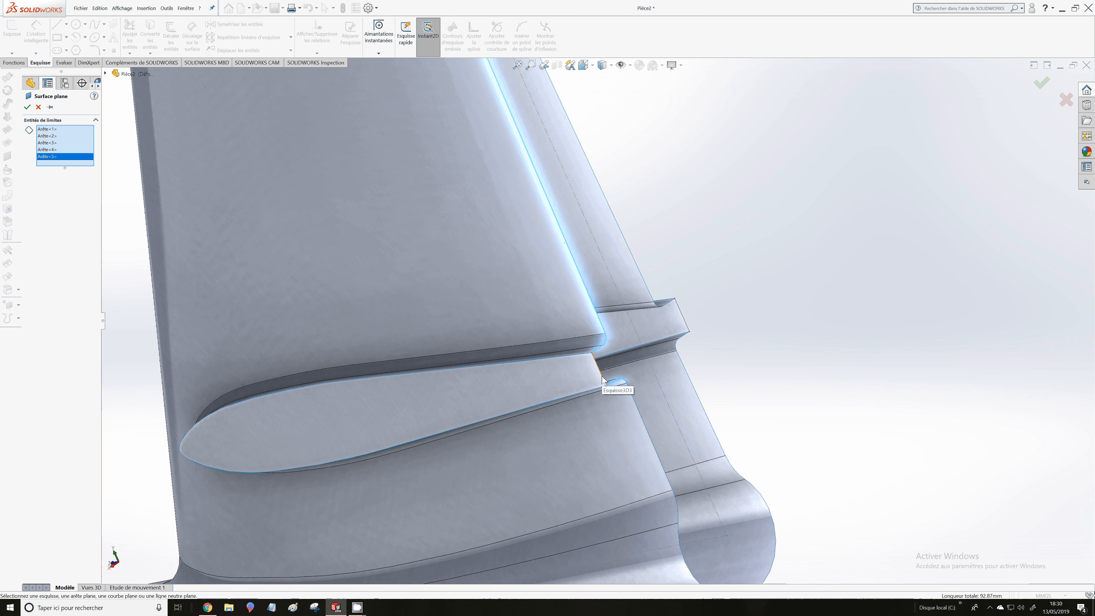
left_click(601, 379)
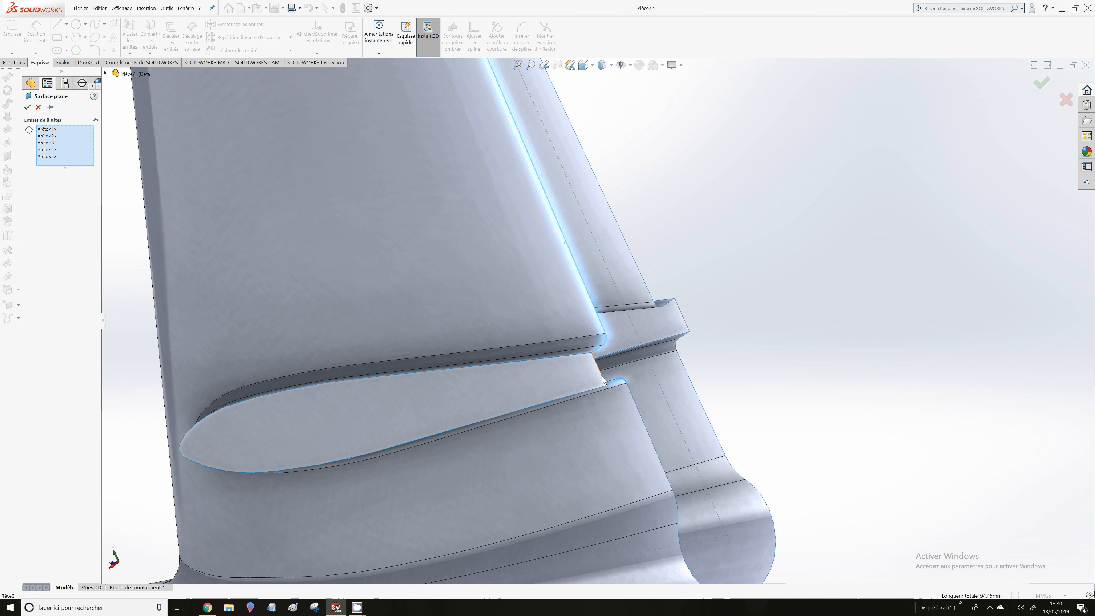
left_click(680, 318)
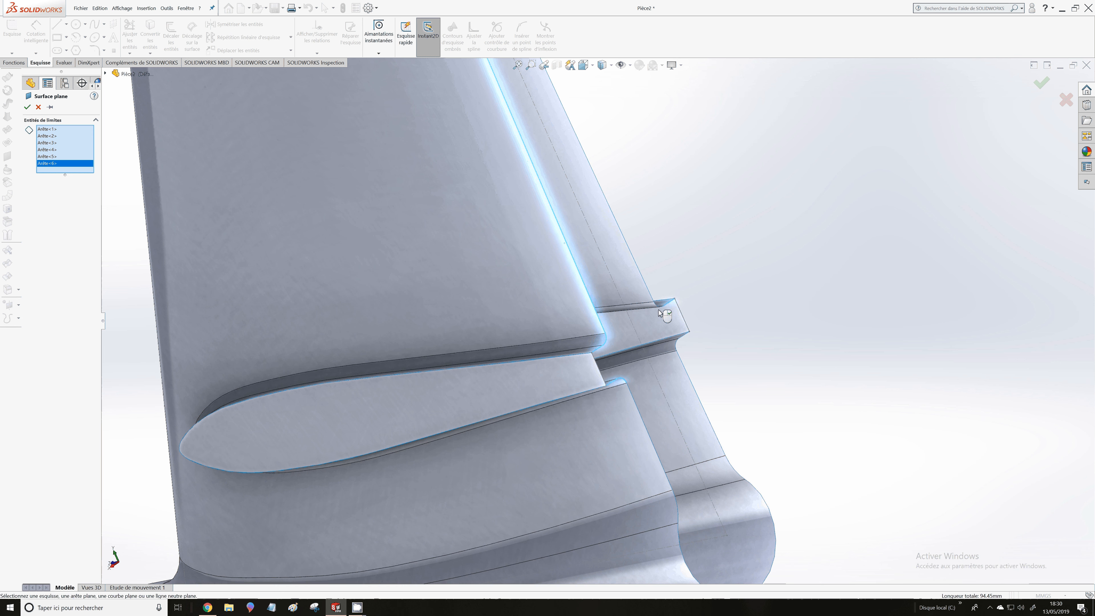
left_click(652, 299)
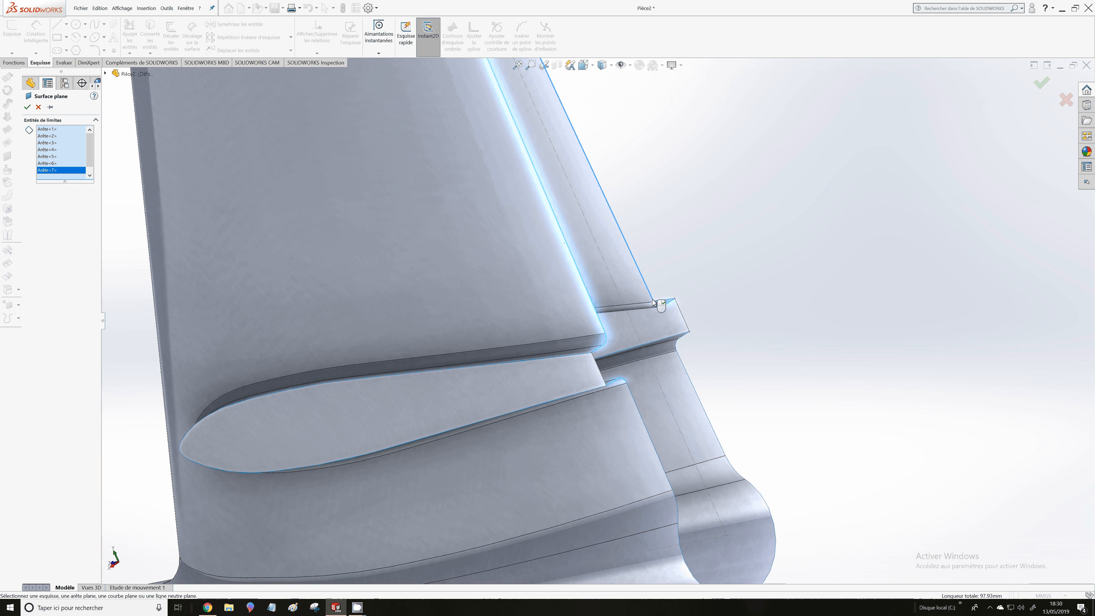
left_click(677, 345)
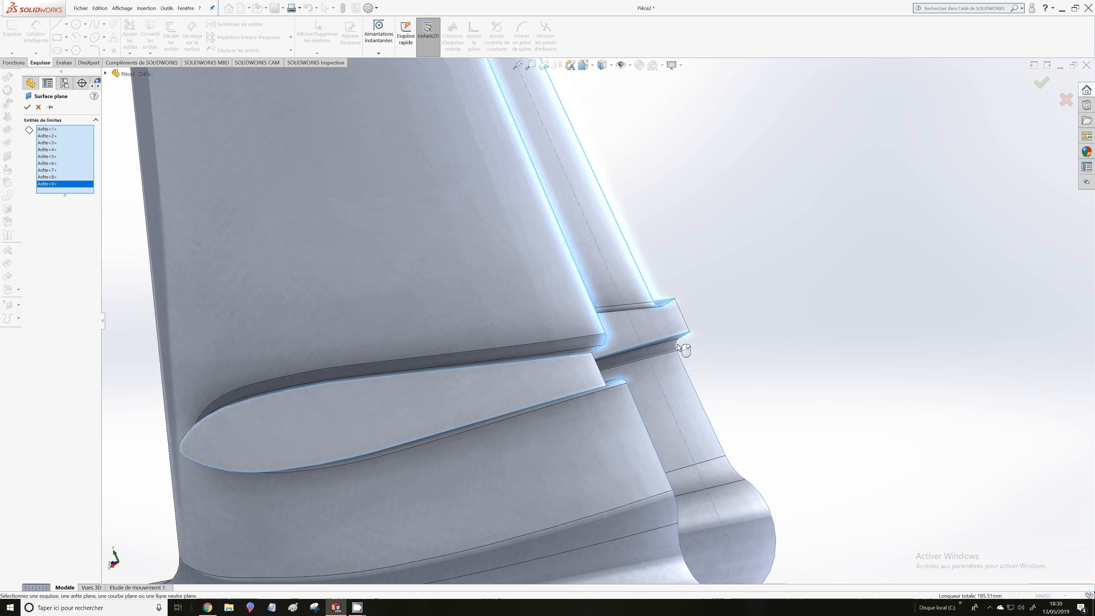
left_click(678, 347)
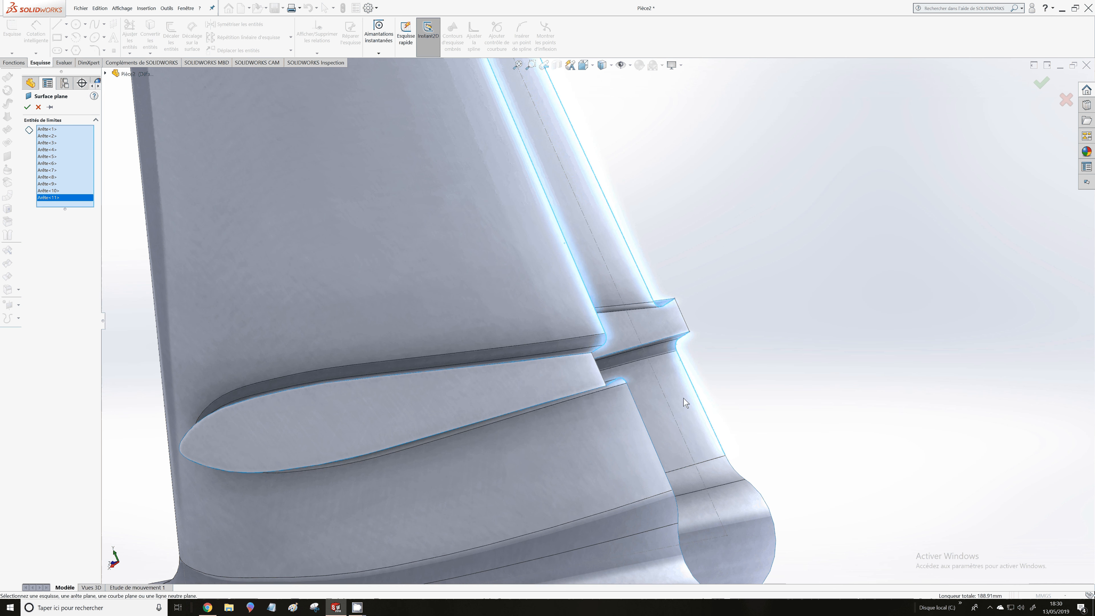
left_click(652, 441)
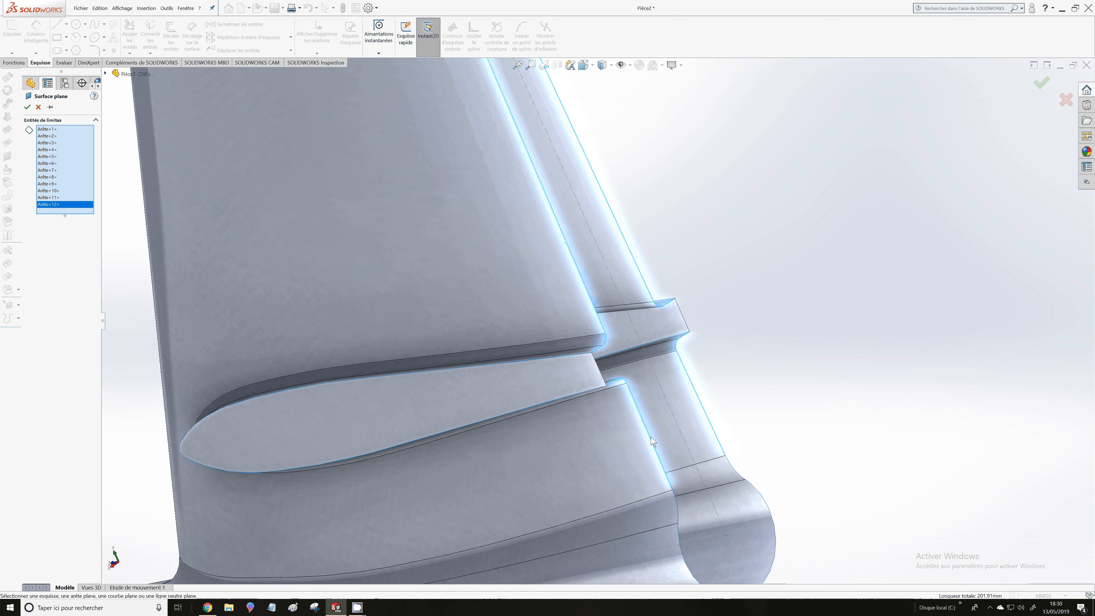
left_click(675, 511)
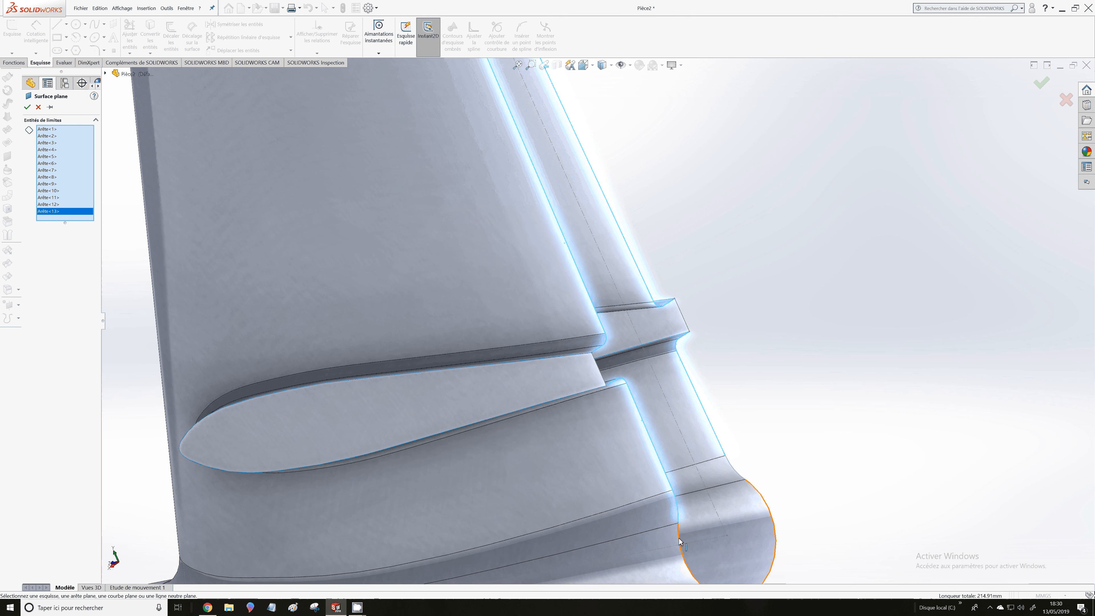
left_click(680, 542)
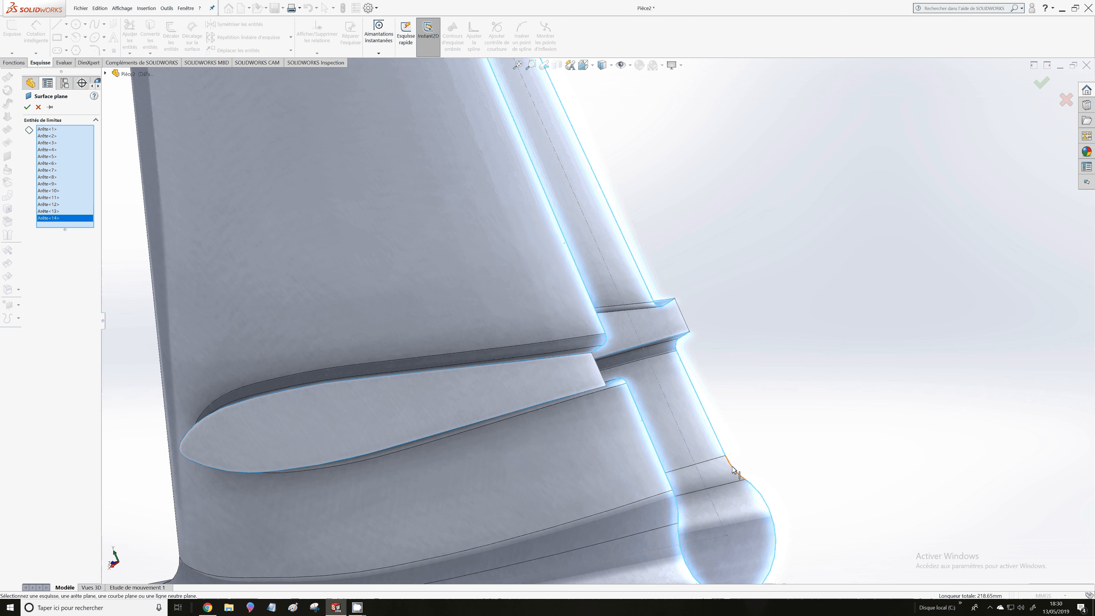
left_click(732, 471)
Try to add the short sketch line across the blade tip to the planar surface boundary, and abandon the surface
scroll(618, 272, "up", 5)
scroll(615, 268, "up", 3)
scroll(558, 228, "down", 5)
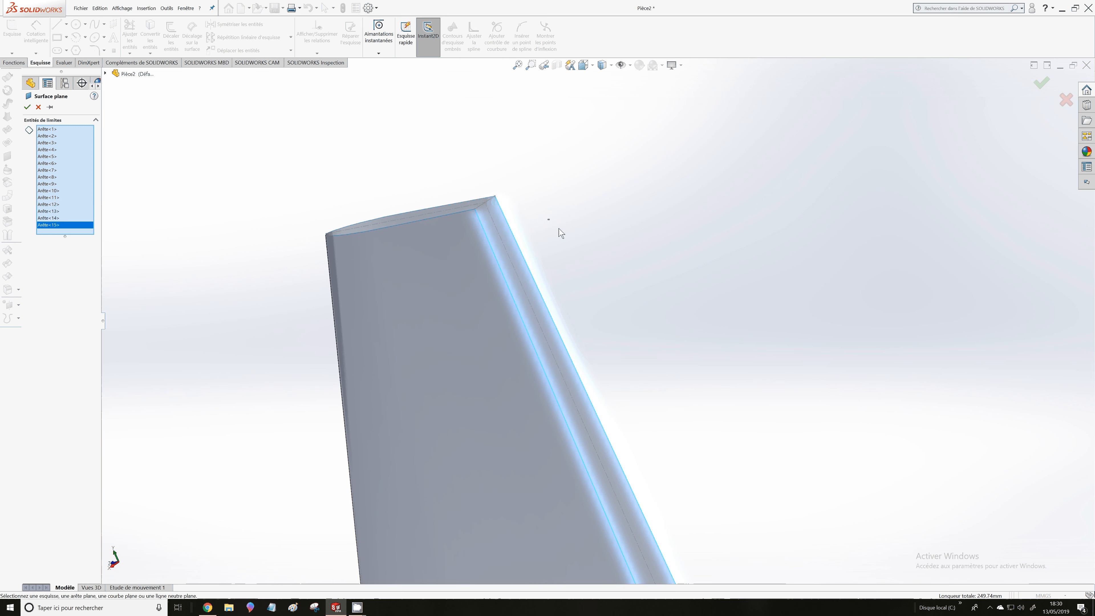
scroll(484, 199, "down", 3)
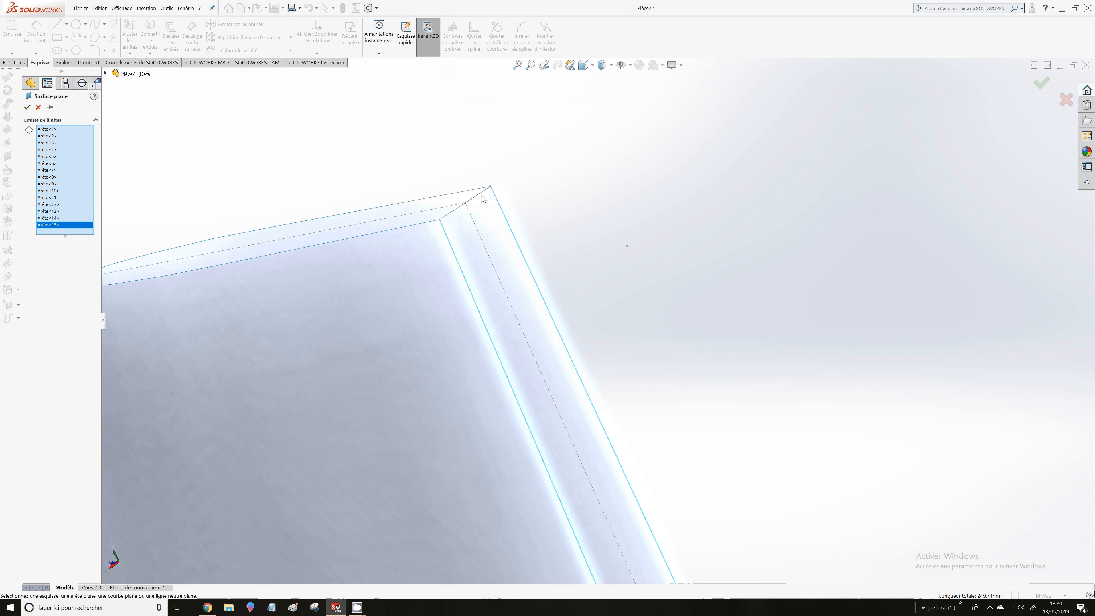
left_click(481, 195)
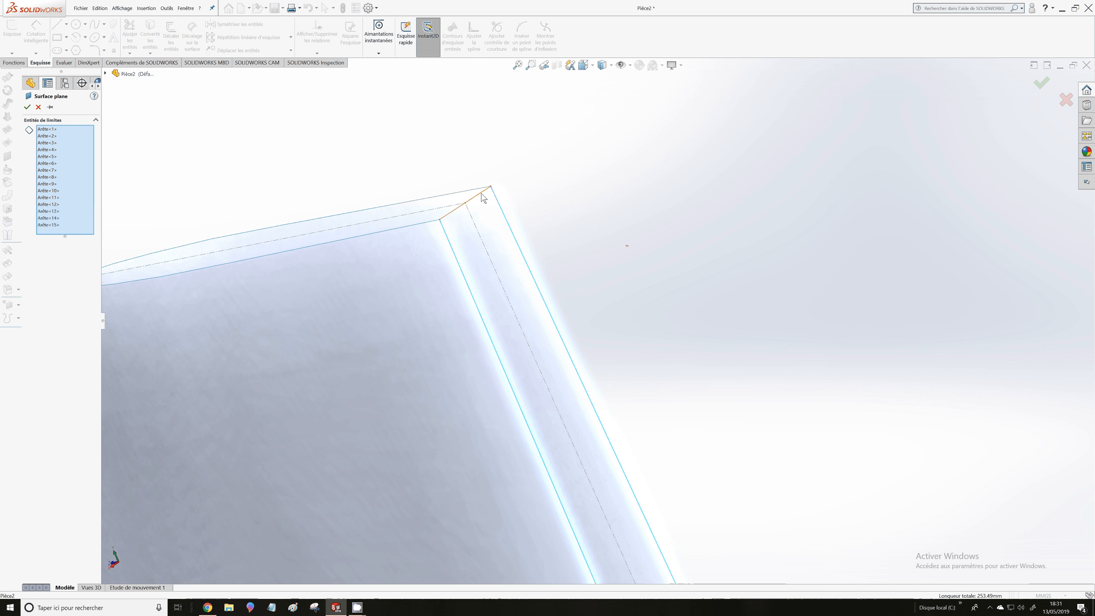
scroll(566, 247, "up", 3)
scroll(567, 247, "up", 5)
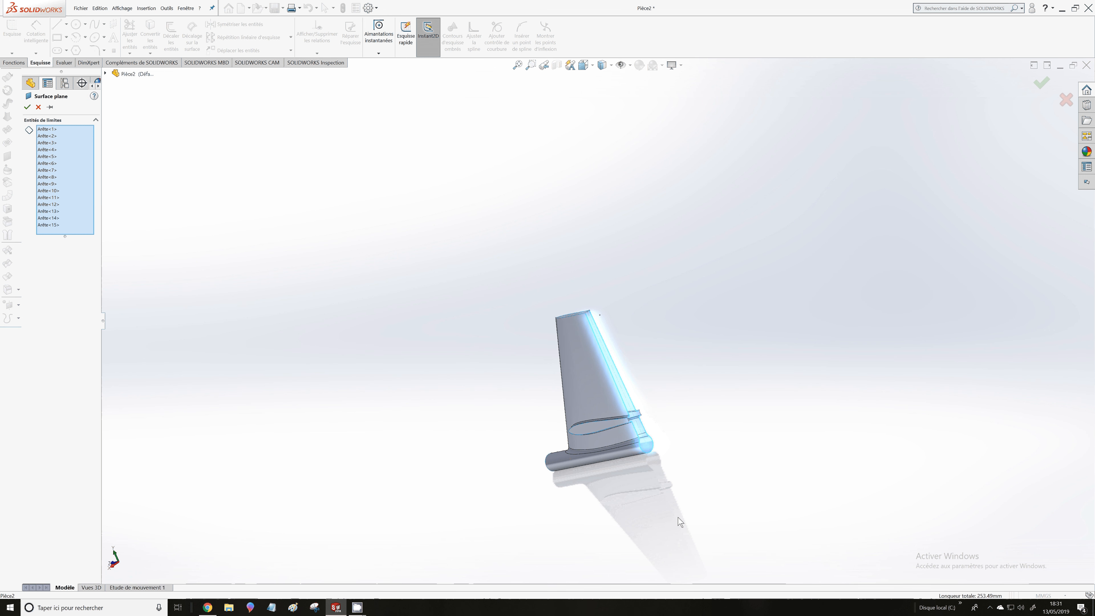
scroll(680, 521, "down", 4)
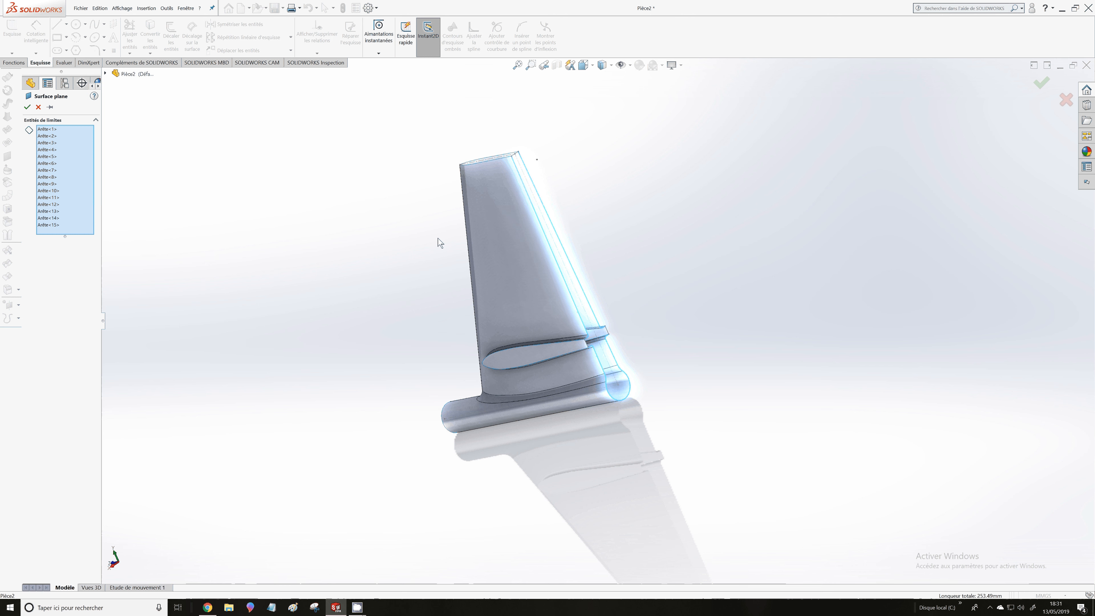
left_click(39, 107)
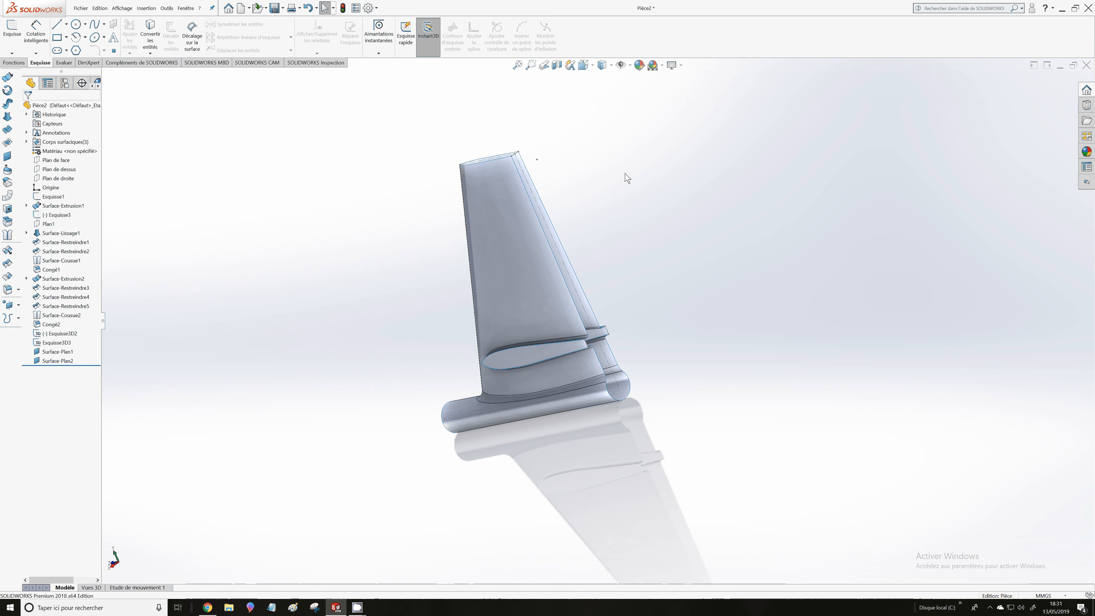
Delete the short line across the slot's open end from Esquisse3D2, keeping the blade tip line
scroll(626, 174, "down", 2)
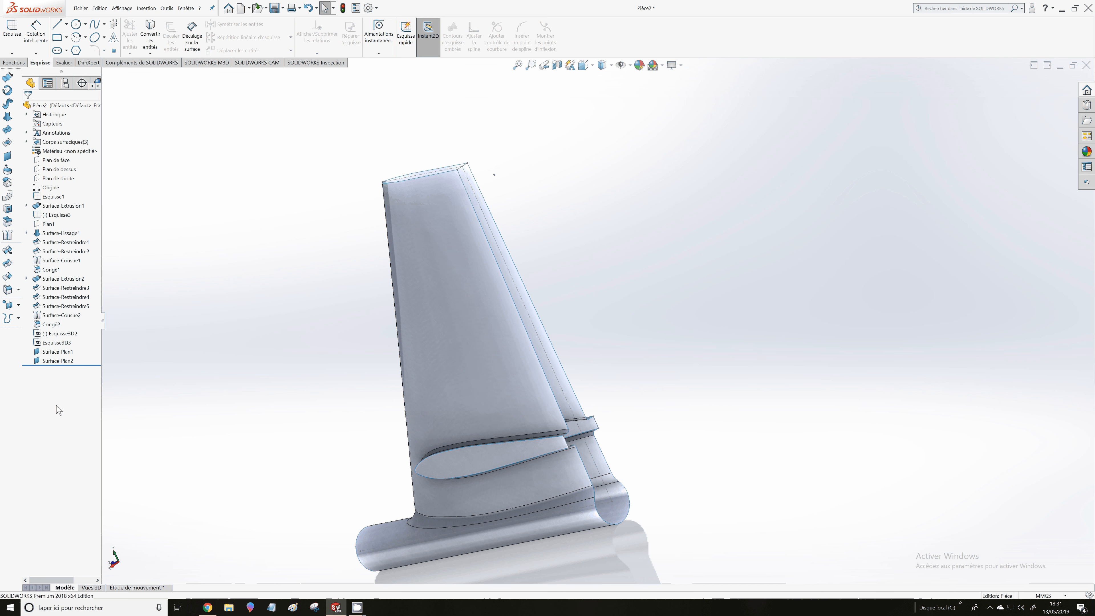
left_click(67, 333)
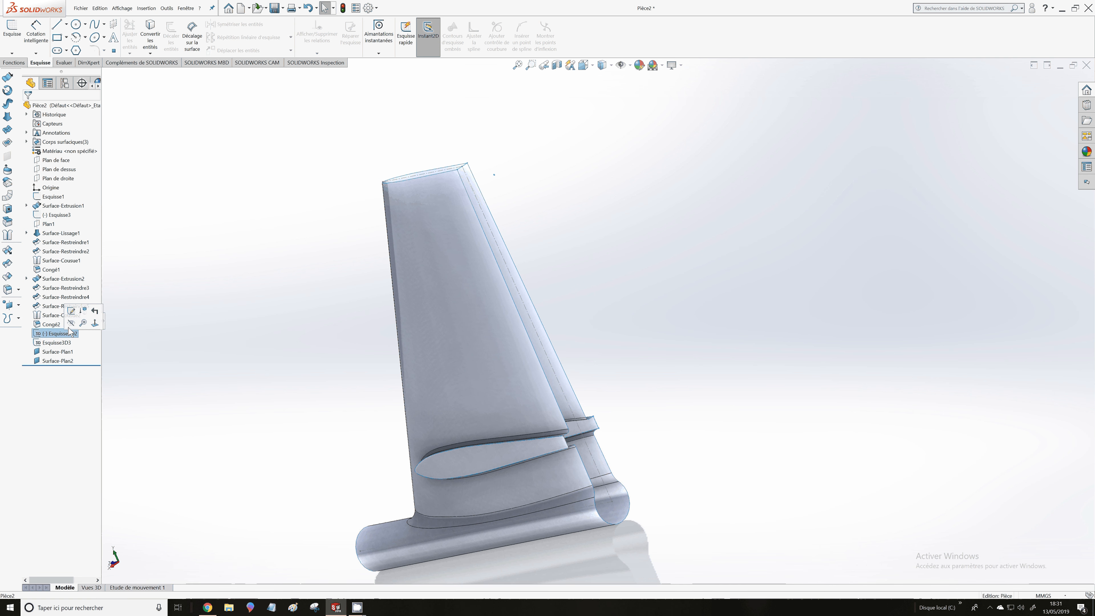
left_click(72, 310)
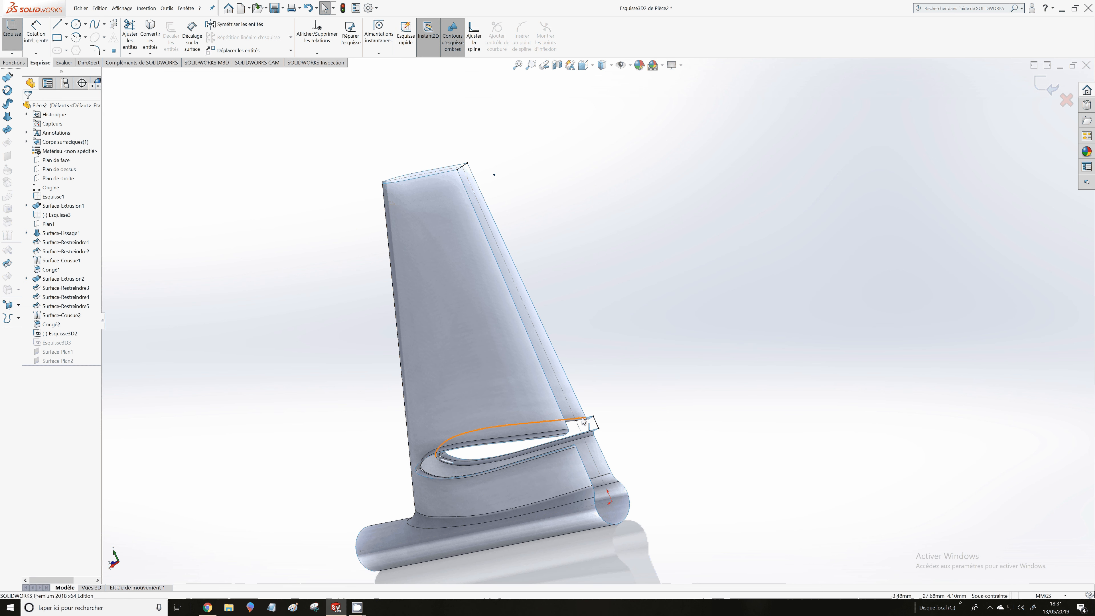
left_click(598, 426)
key("Delete")
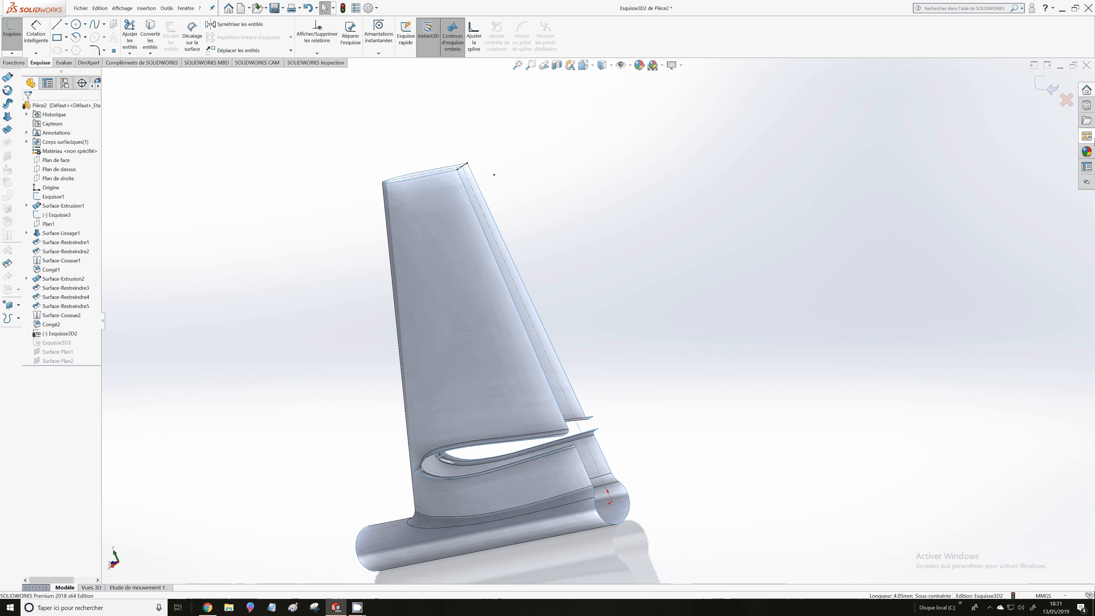
left_click(1046, 85)
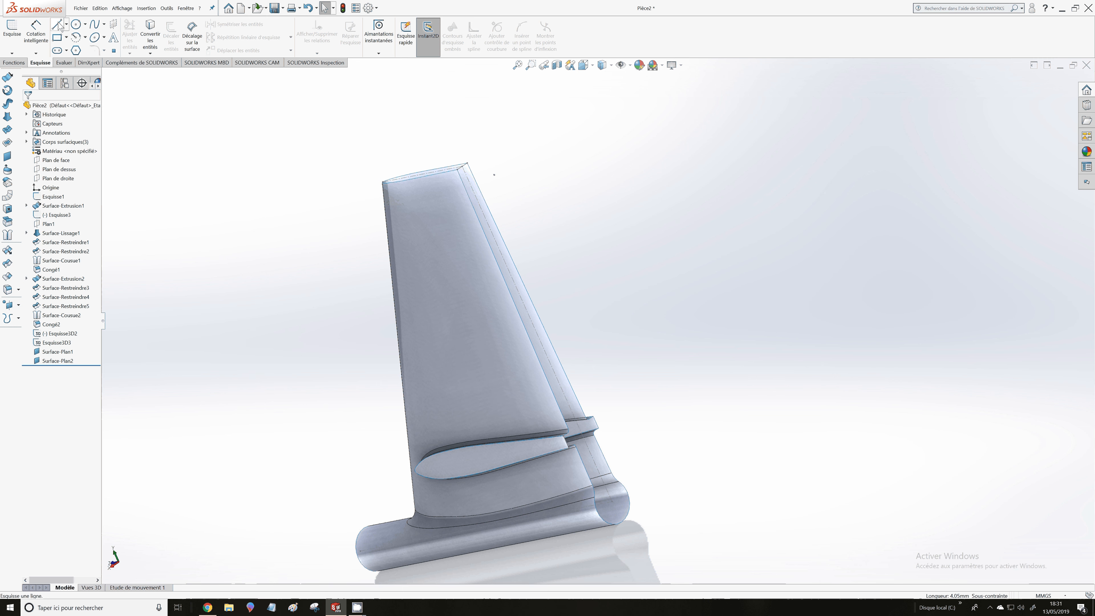
Delete the line across the slot's open end on the near side of the blade from Esquisse3D3
scroll(610, 432, "down", 2)
scroll(610, 432, "down", 4)
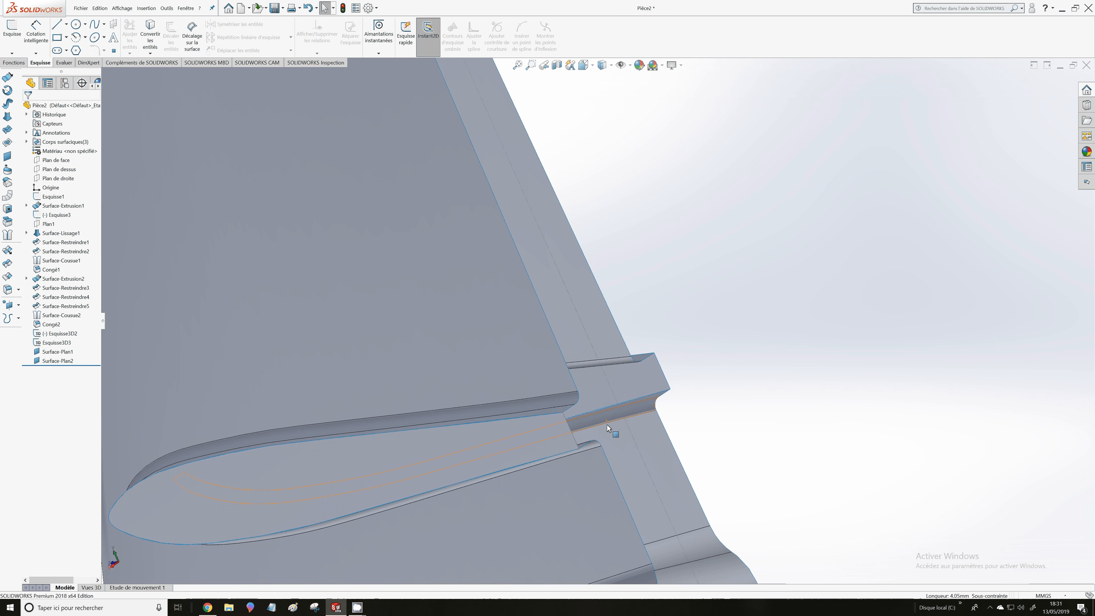
scroll(607, 424, "down", 2)
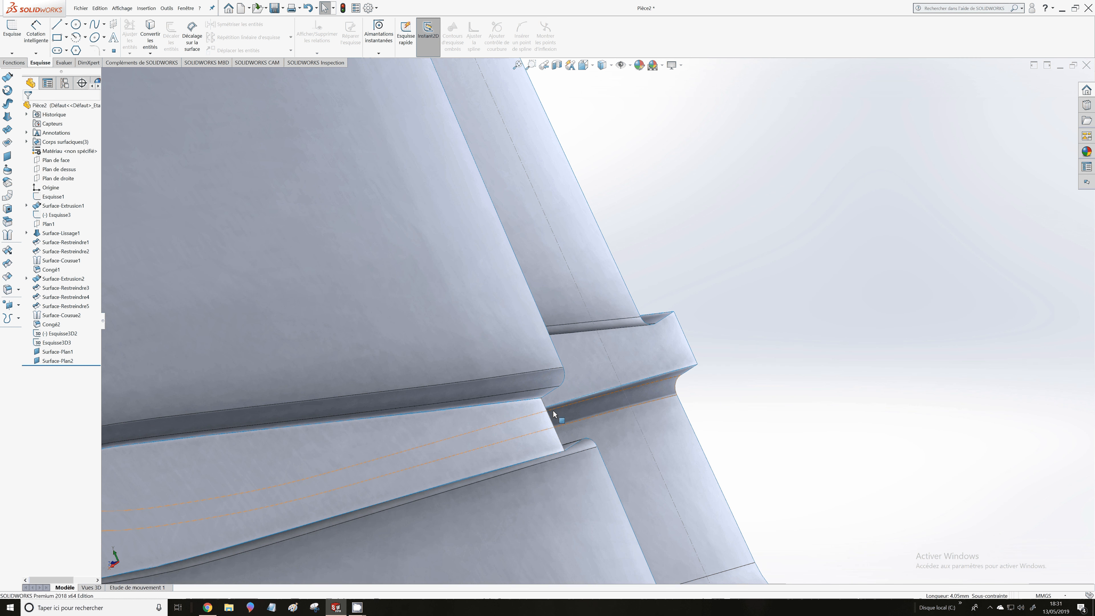
left_click(553, 423)
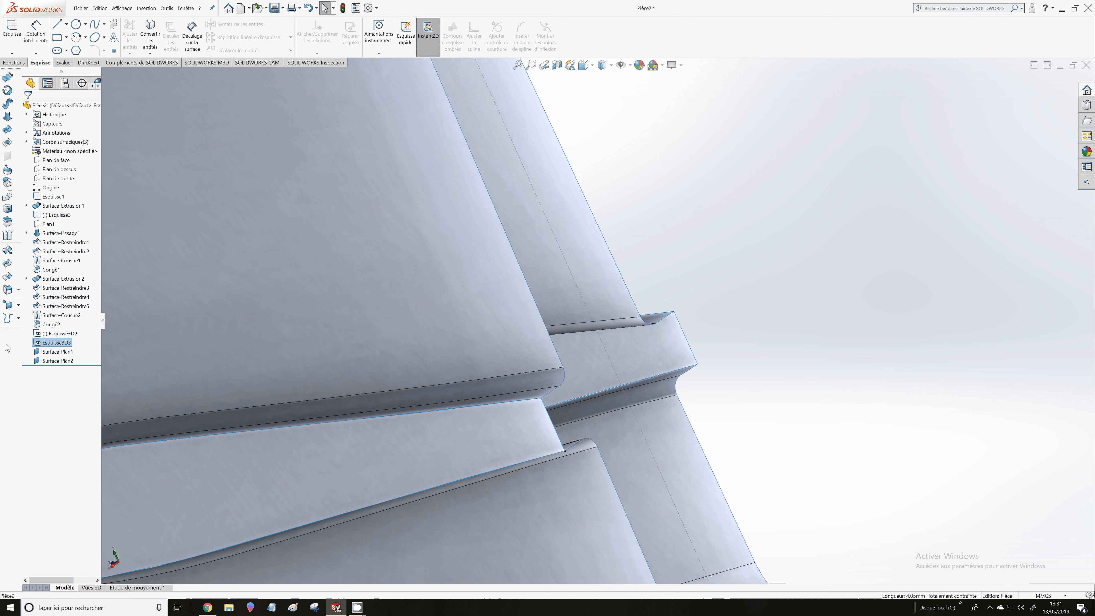
left_click(54, 342)
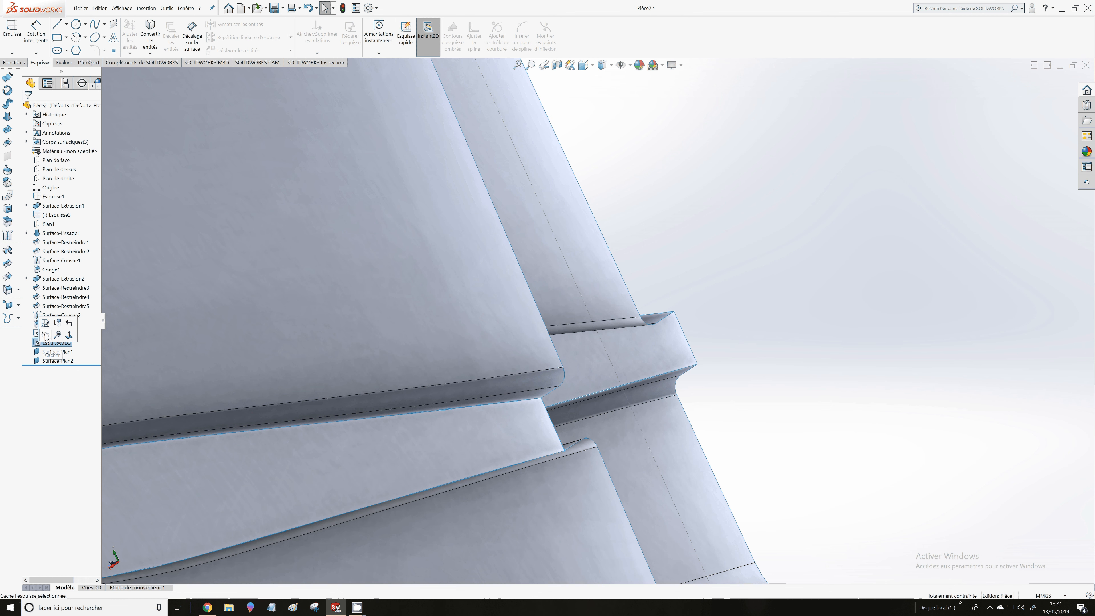
left_click(45, 323)
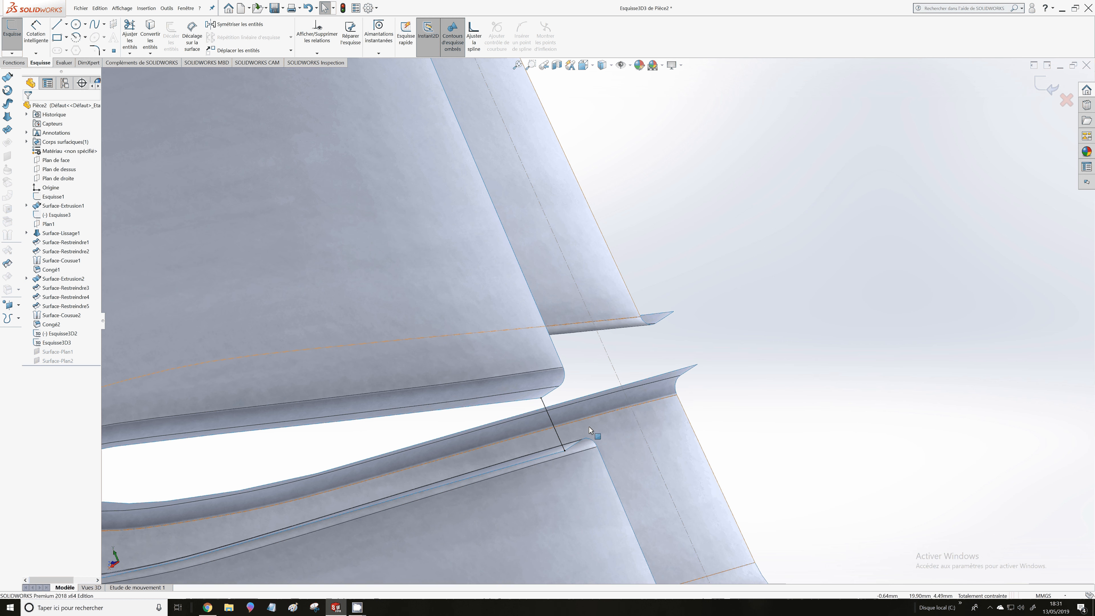
key("Delete")
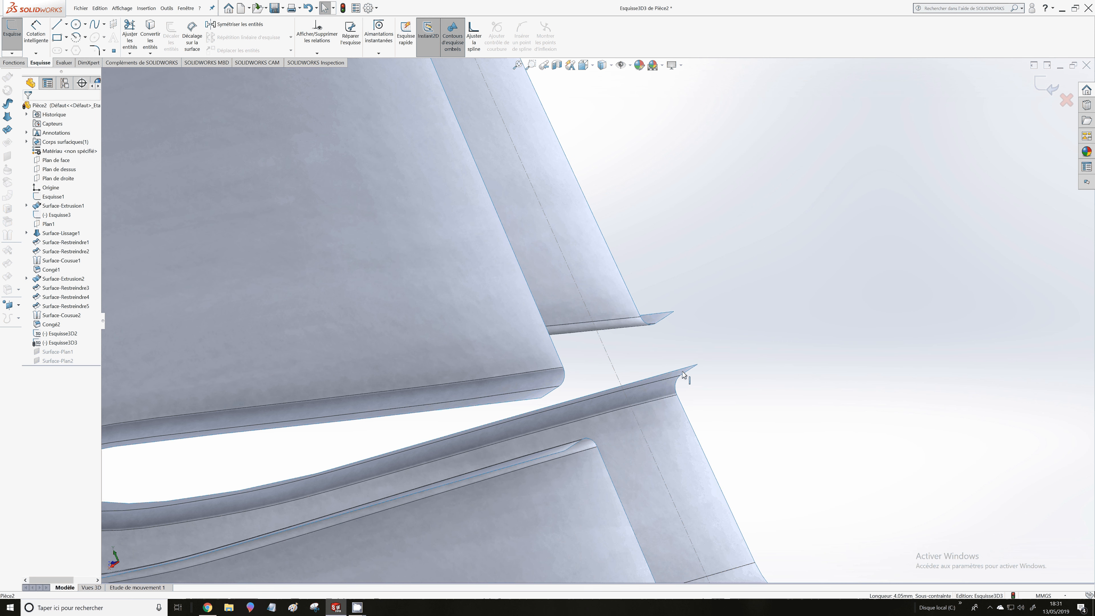
scroll(684, 374, "up", 3)
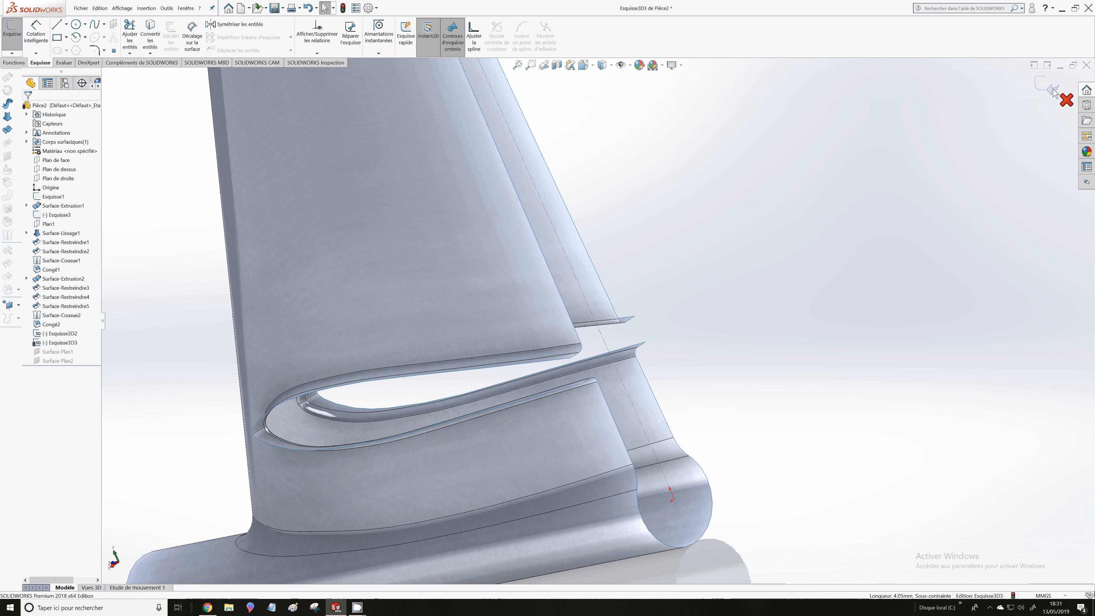
left_click(1053, 92)
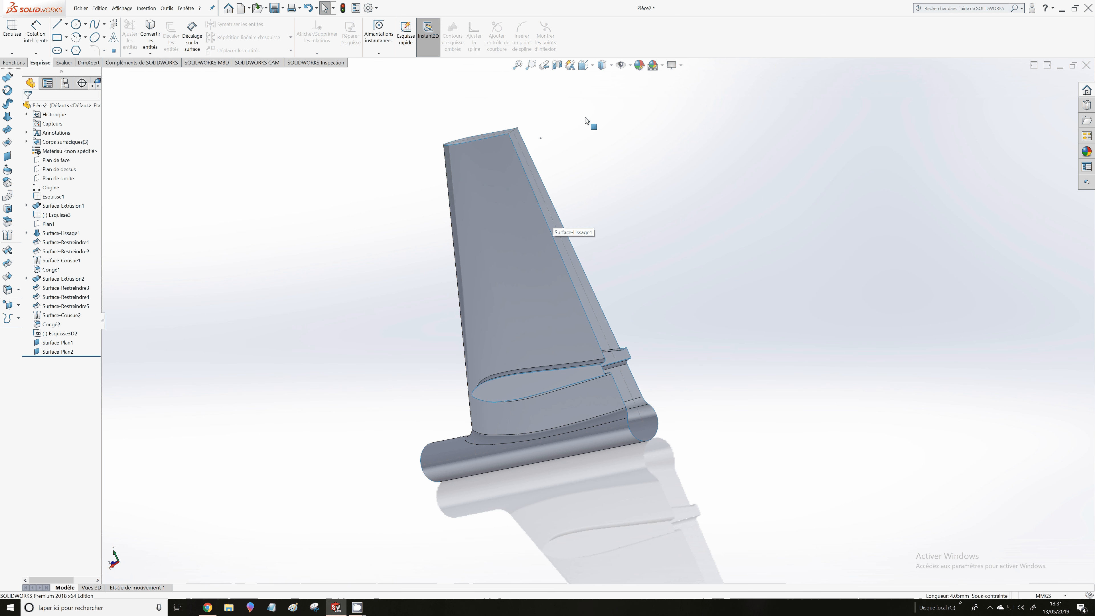
Try to bound a new planar surface for the open rear end with the slot's near-side end and fillet edges
scroll(586, 121, "down", 2)
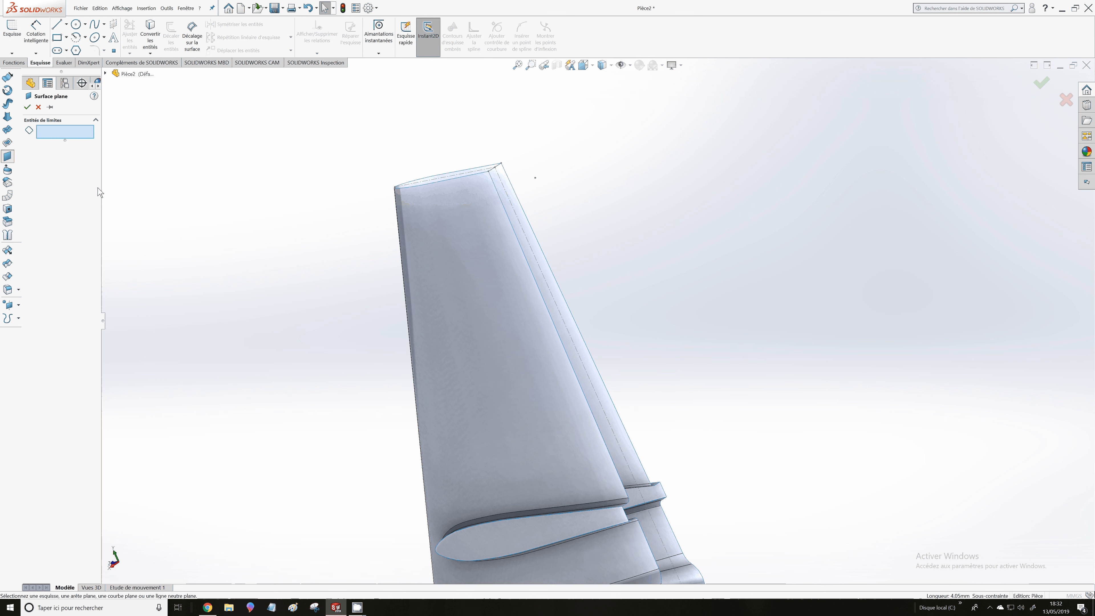
scroll(626, 516, "down", 5)
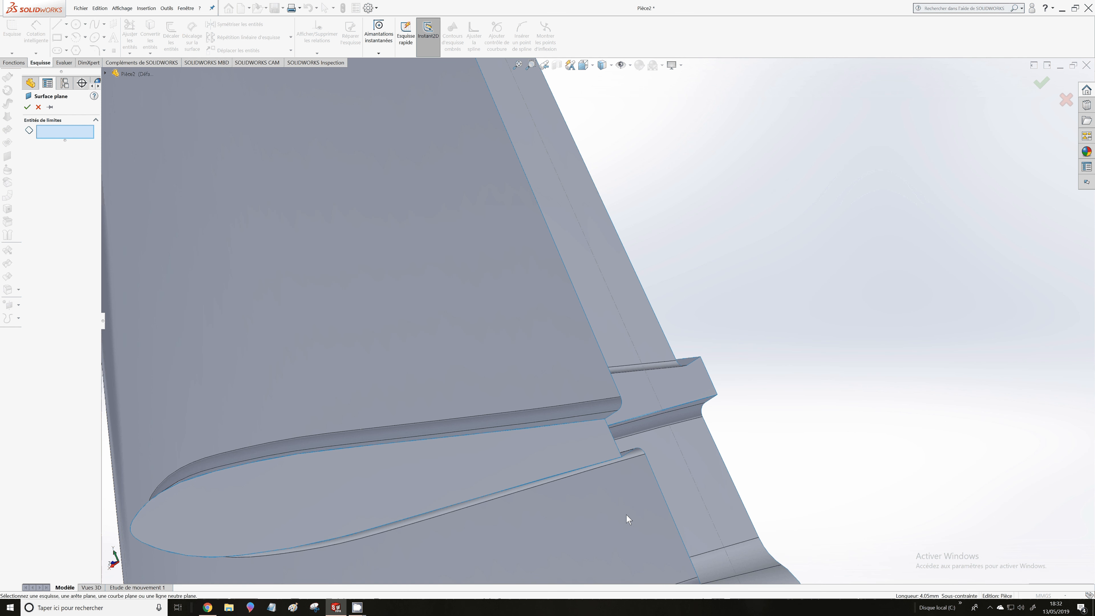
left_click(613, 439)
left_click(622, 408)
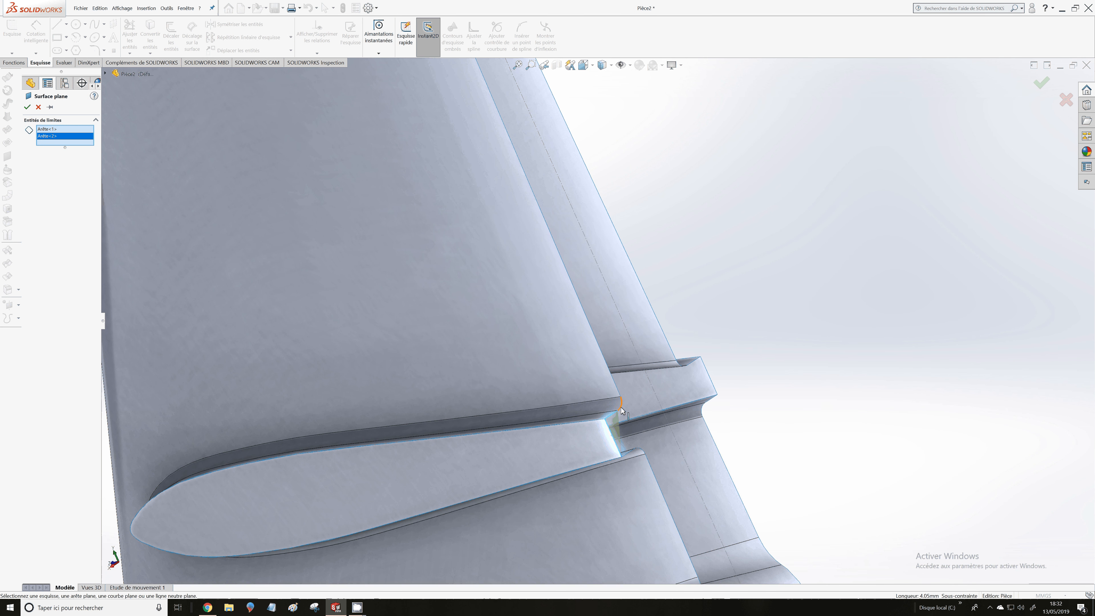
left_click(638, 449)
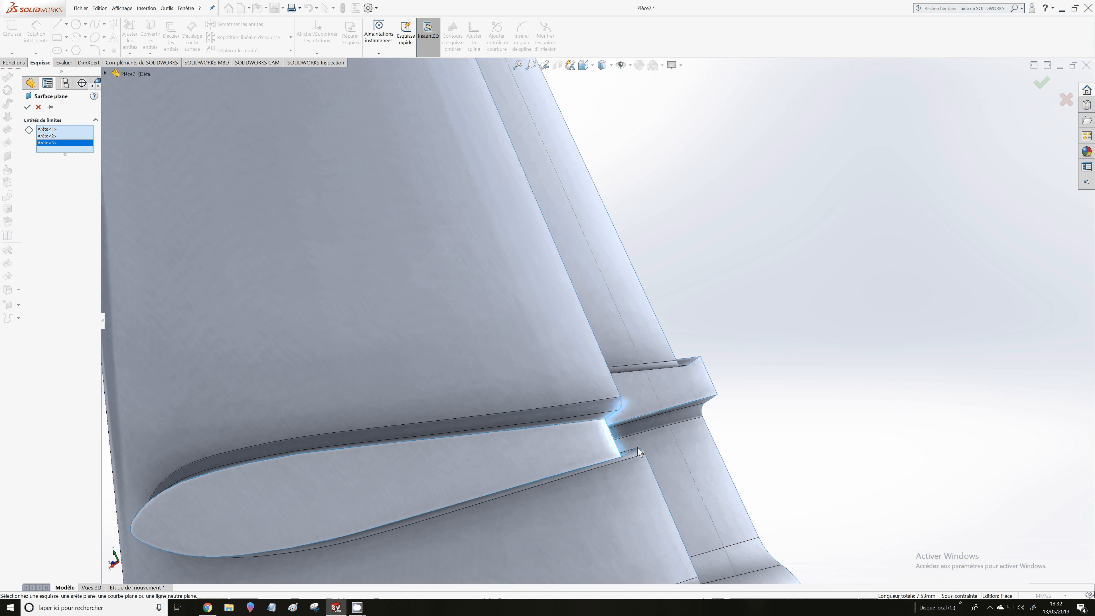
left_click(631, 453)
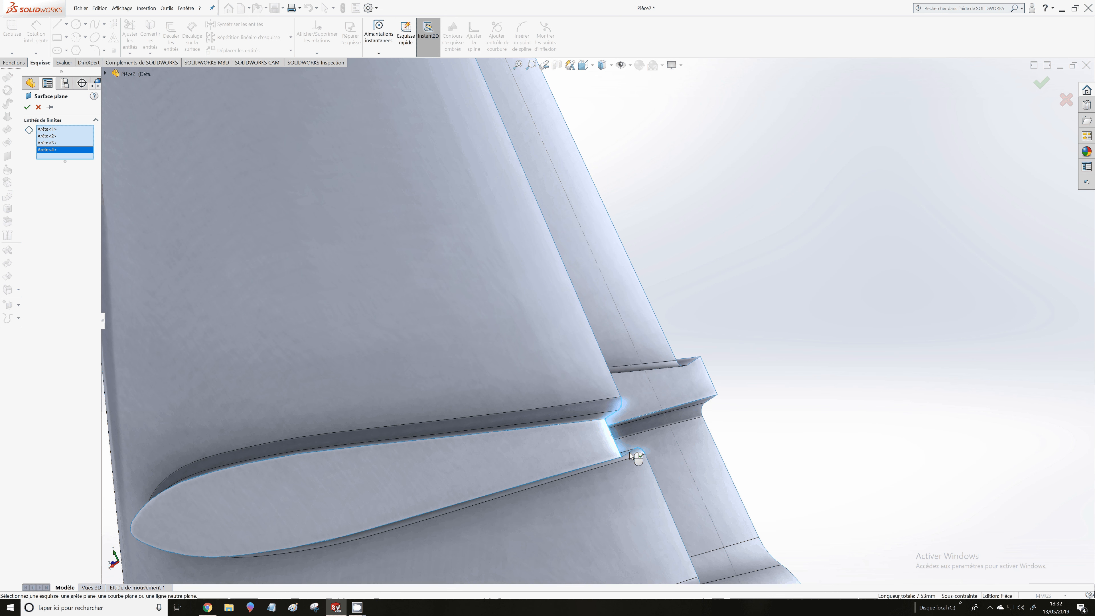
left_click(633, 452)
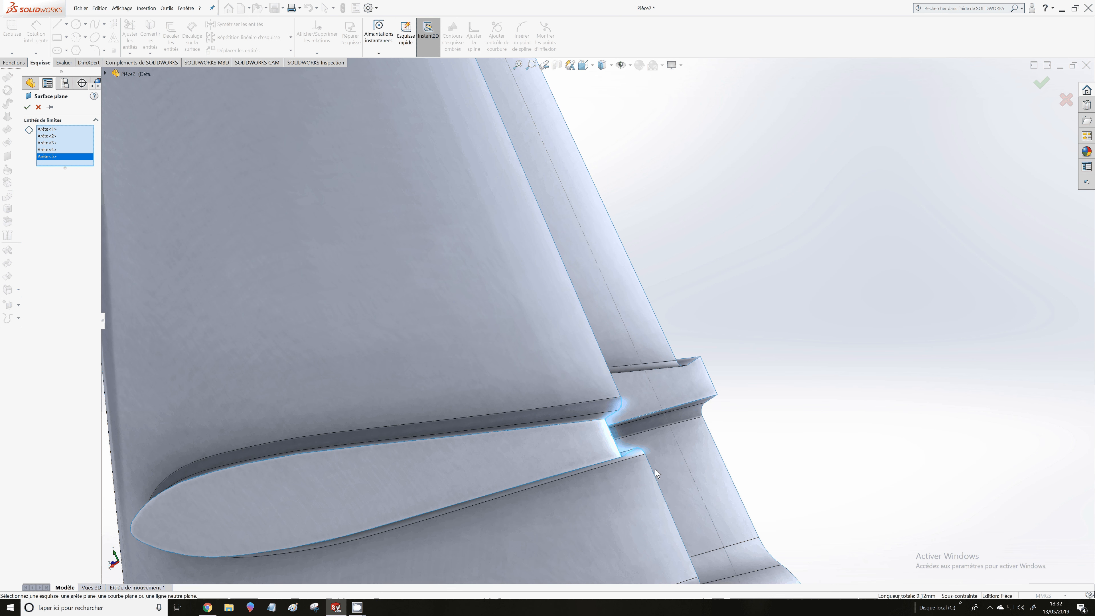
Try to extend the planar surface boundary with the lower rear blade edges on both sides and the far lip's end edges
left_click(709, 451)
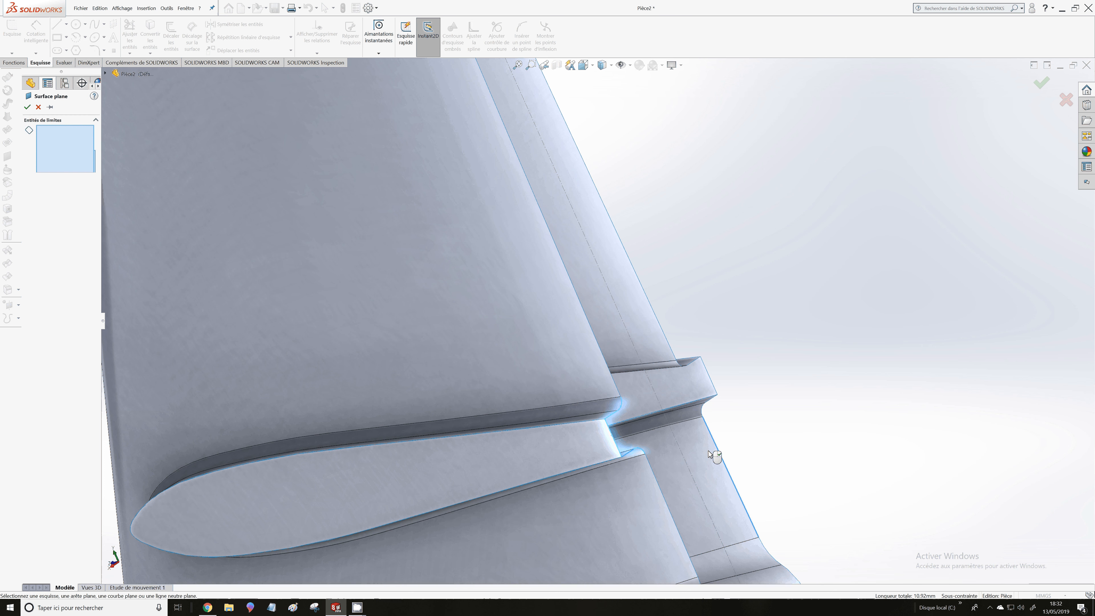
left_click(708, 451)
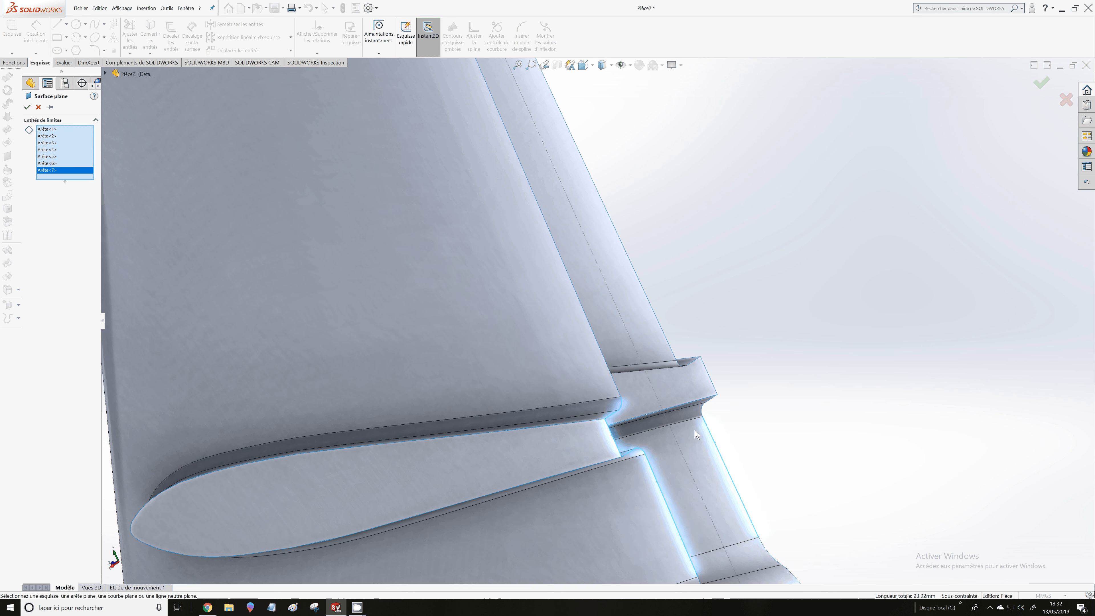
left_click(708, 404)
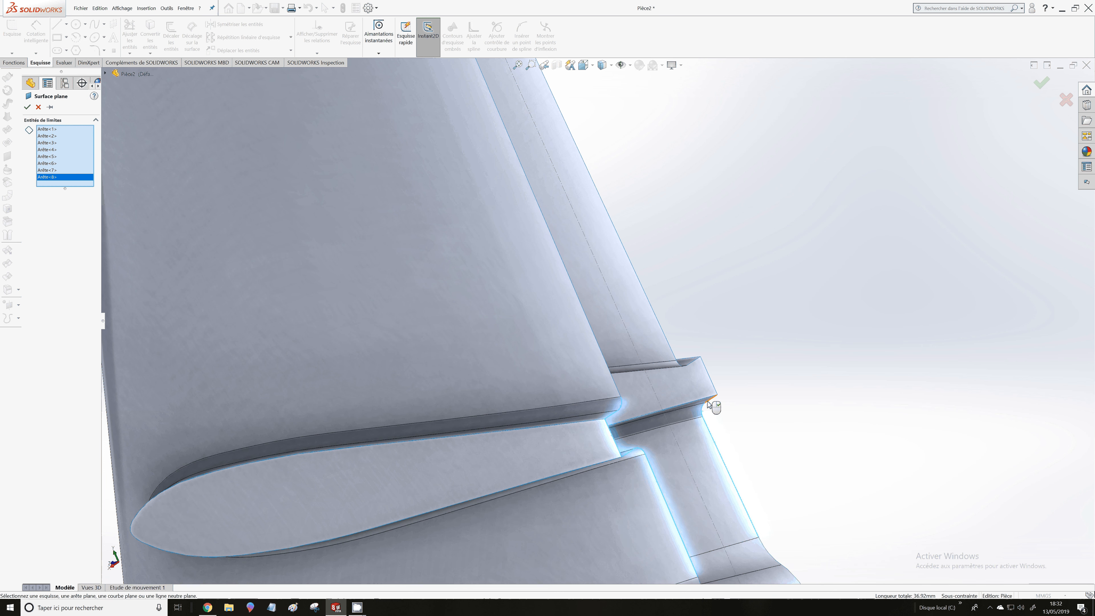
left_click(713, 387)
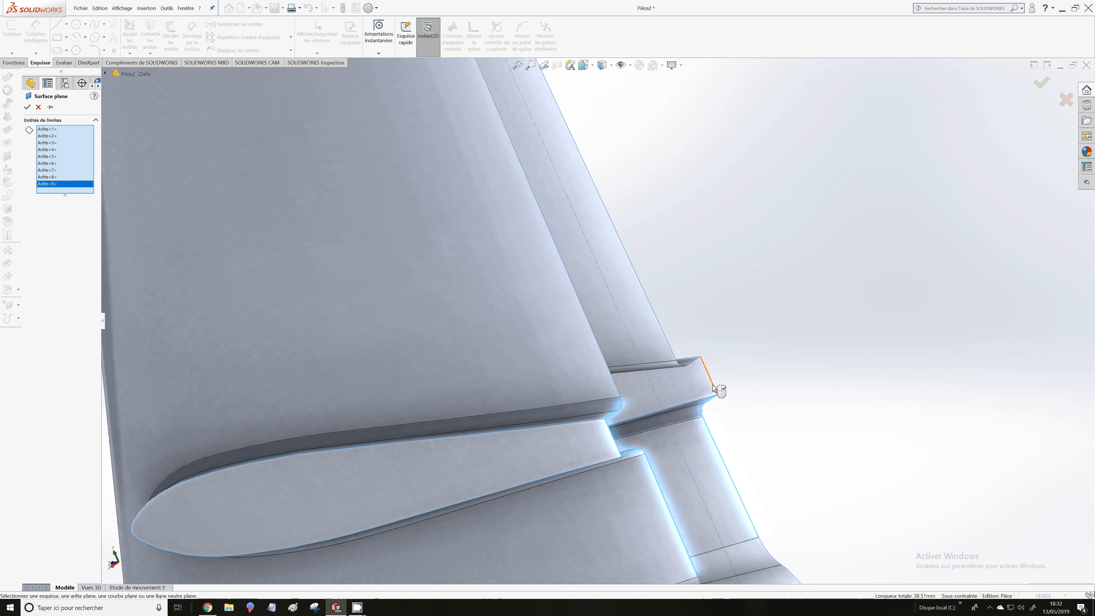
left_click(713, 385)
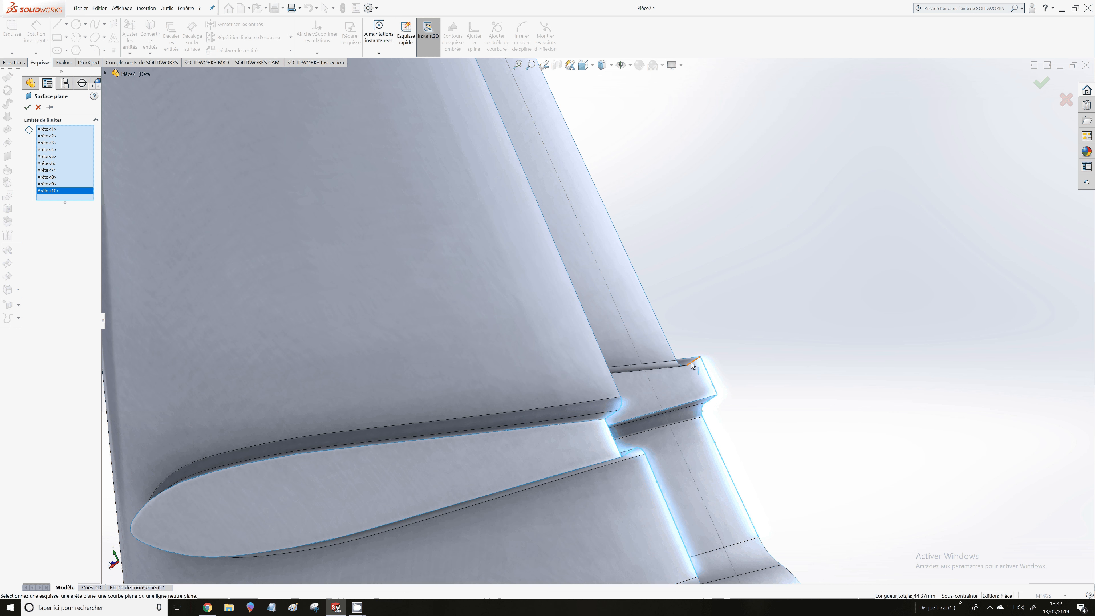
left_click(692, 365)
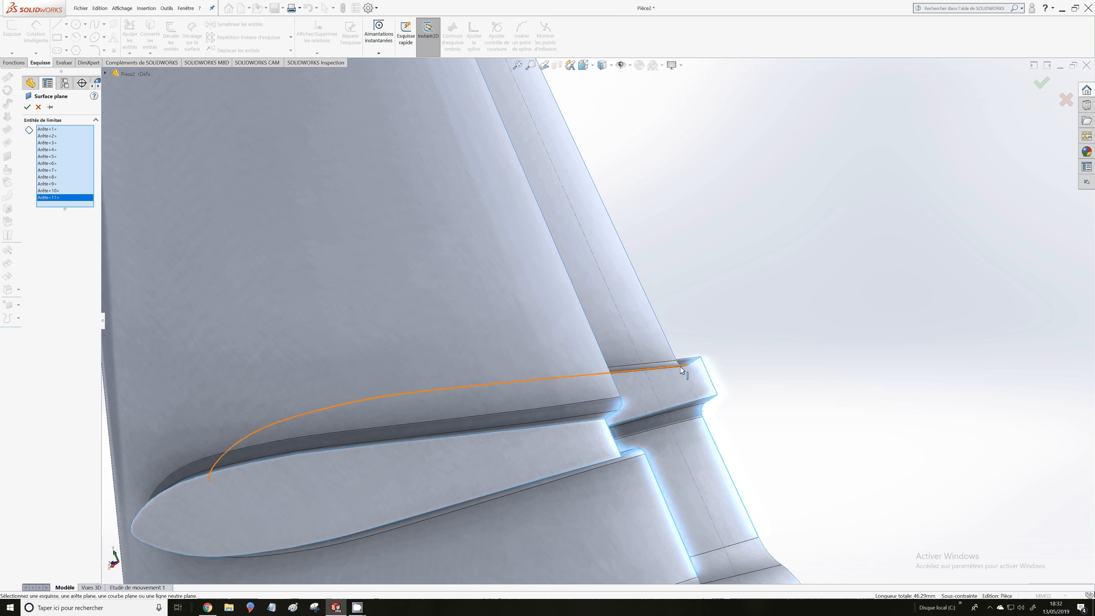
Try to add the far lip's remaining fillet edges and both long upper rear blade edges to the planar surface boundary
scroll(680, 366, "down", 3)
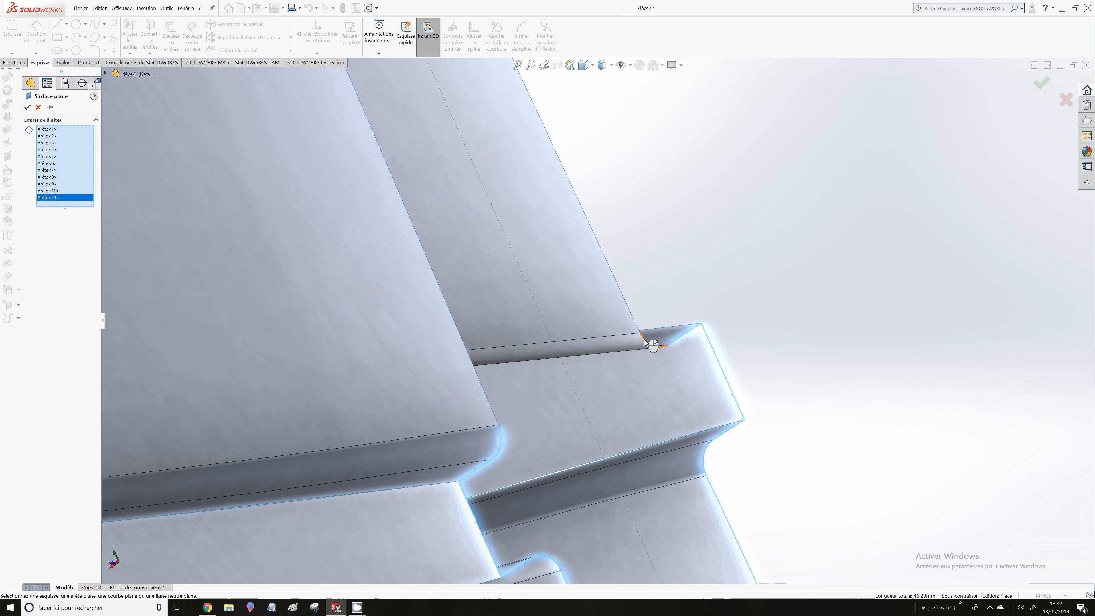
left_click(645, 343)
left_click(641, 337)
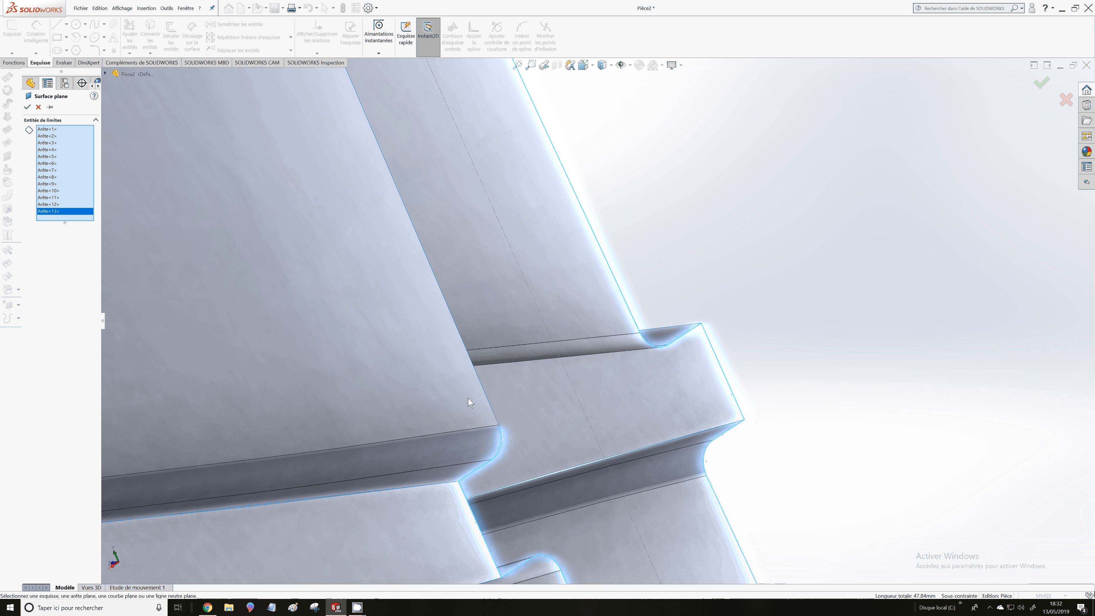
left_click(487, 398)
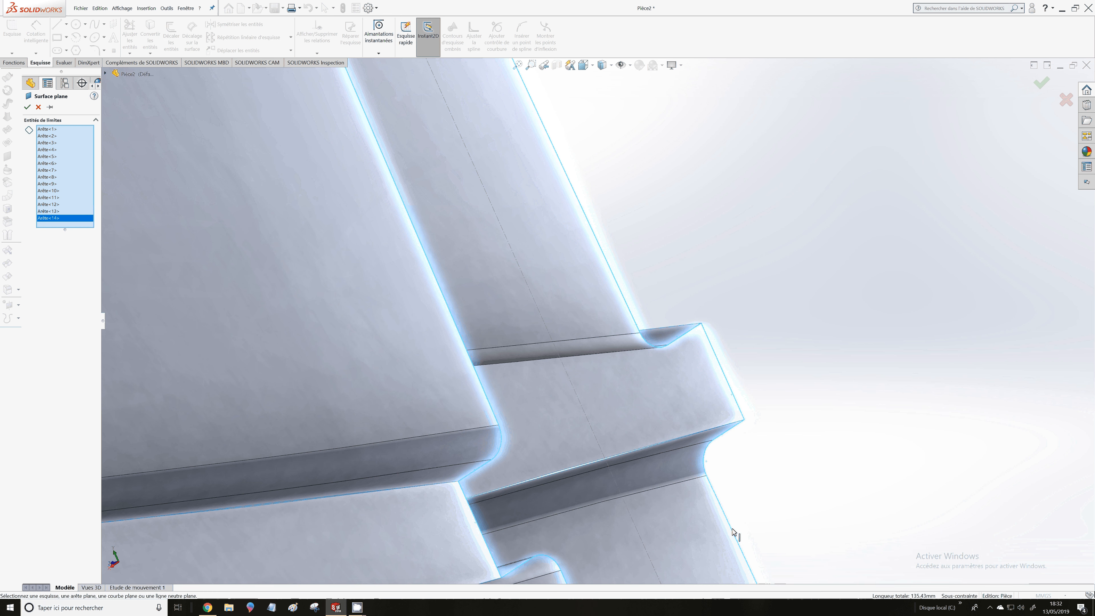
Try to add the rounded root's end edge and its adjoining fillet edges to the planar surface boundary
scroll(732, 529, "up", 6)
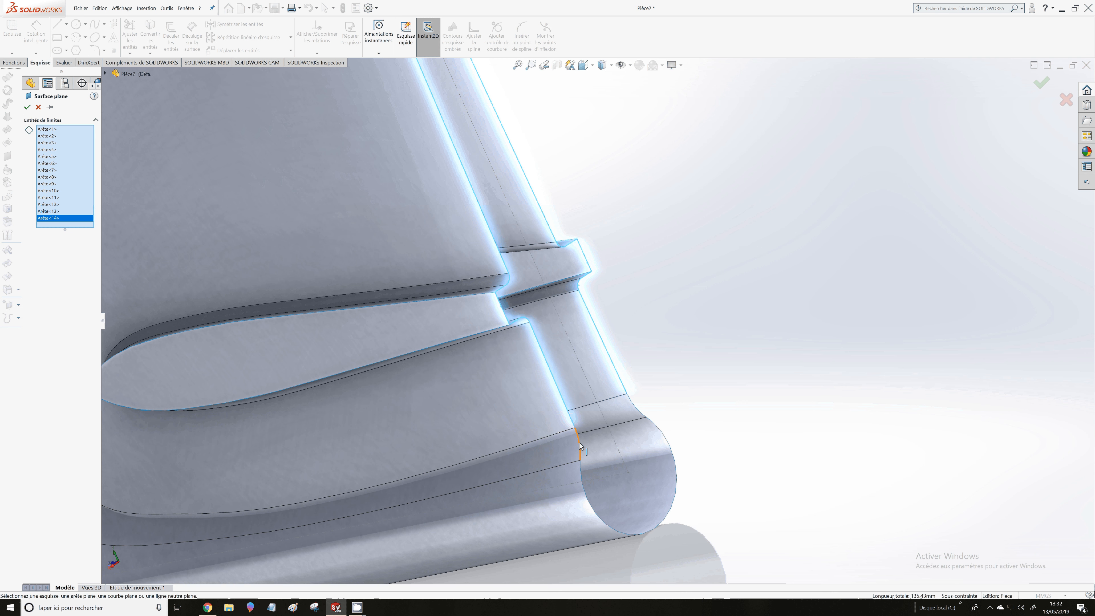
left_click(579, 443)
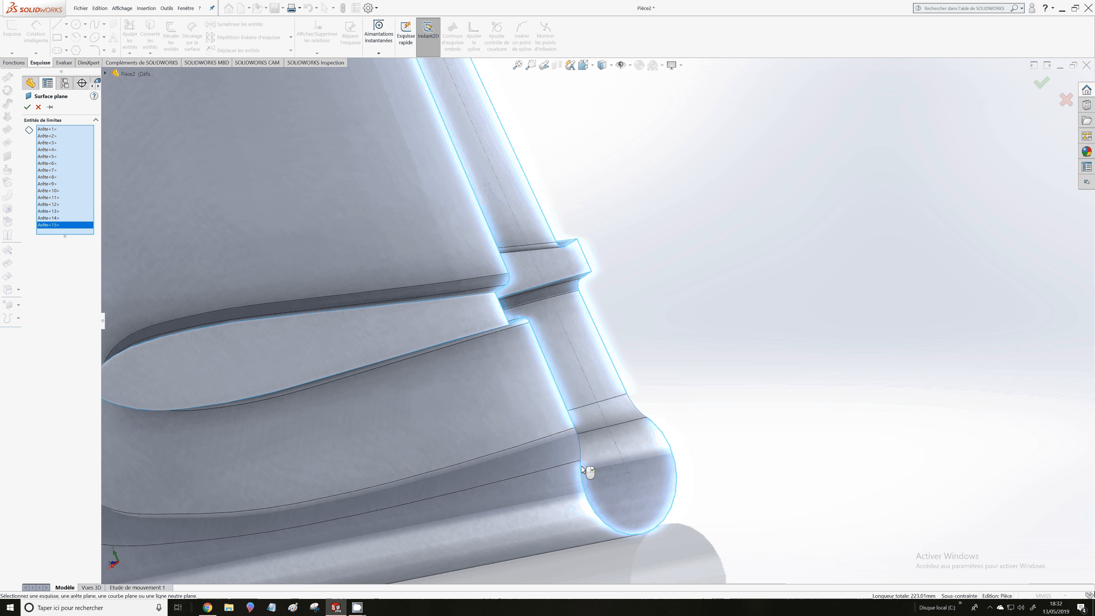
left_click(580, 466)
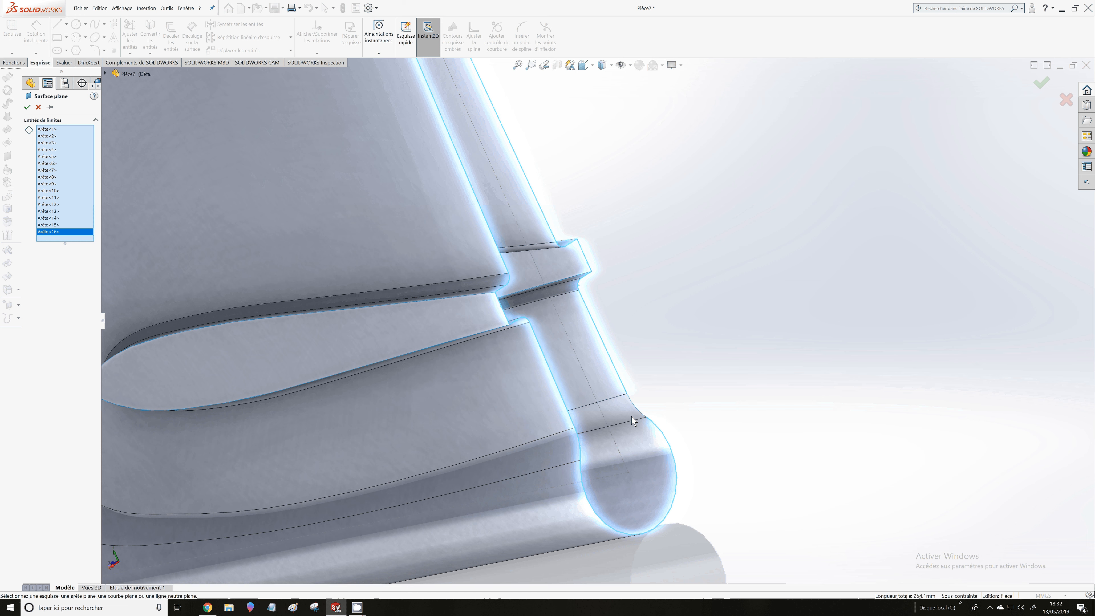
left_click(631, 421)
Try to complete the planar surface with the short sketch line across the blade tip, and abandon the surface
scroll(639, 395, "up", 3)
middle_click_drag(639, 394, 589, 189)
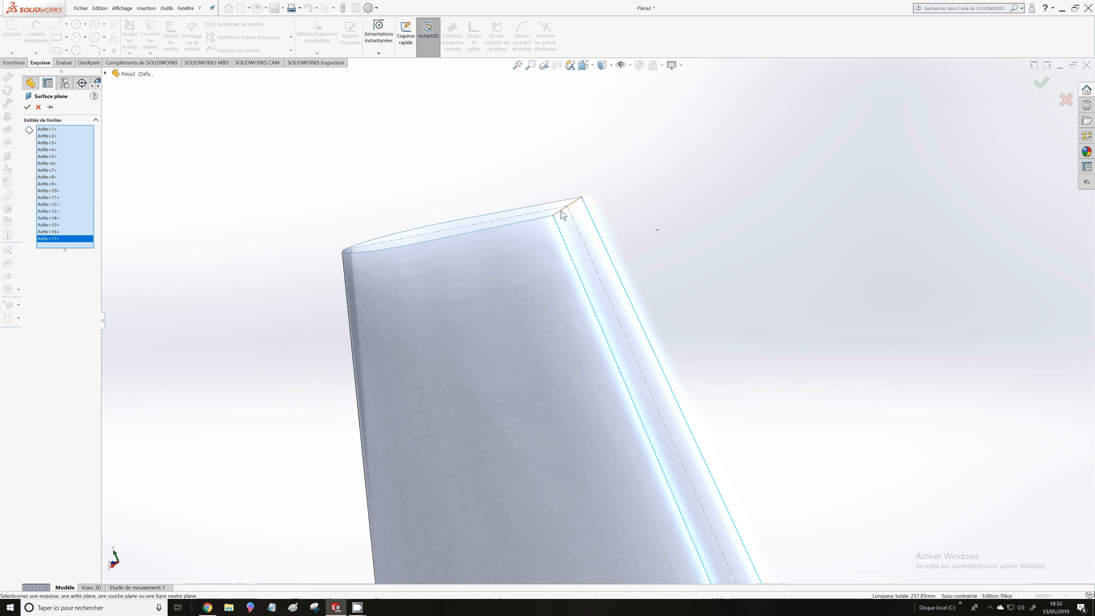
left_click(562, 211)
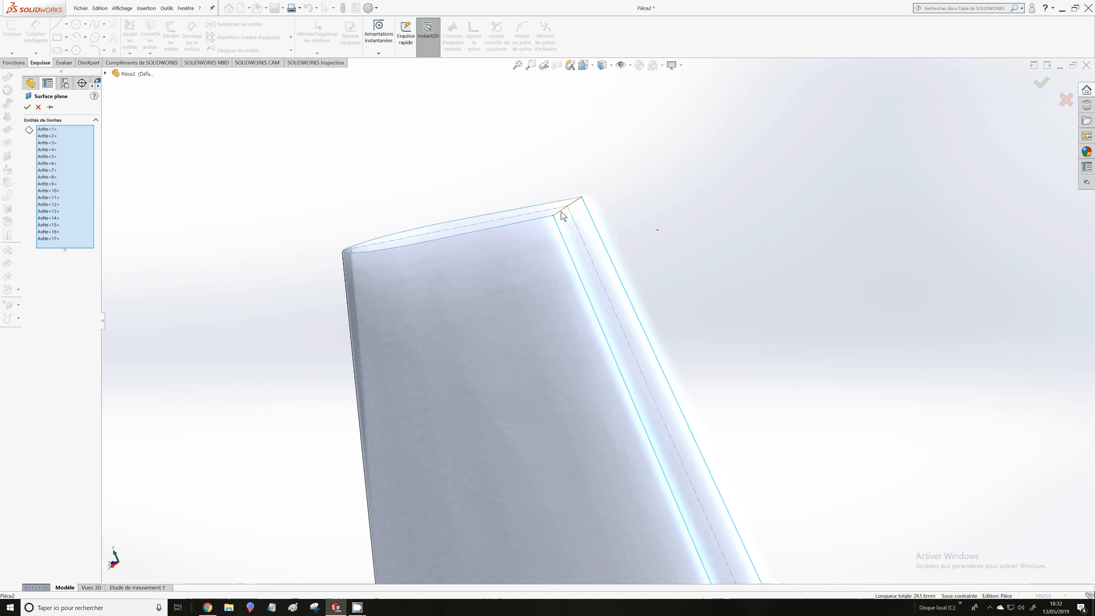
middle_click_drag(562, 215, 464, 206)
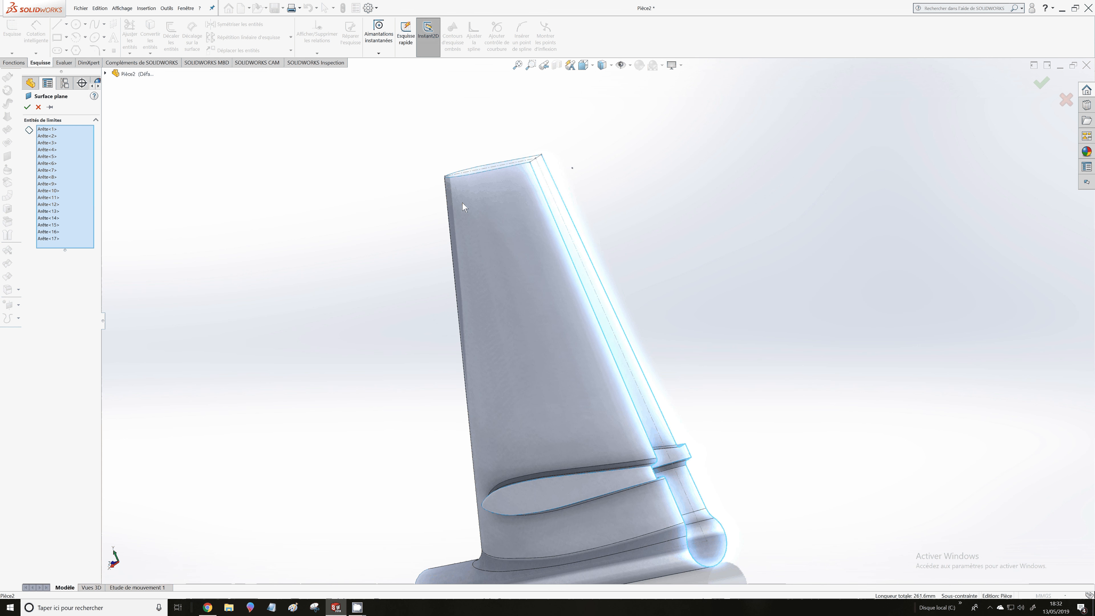
left_click(28, 107)
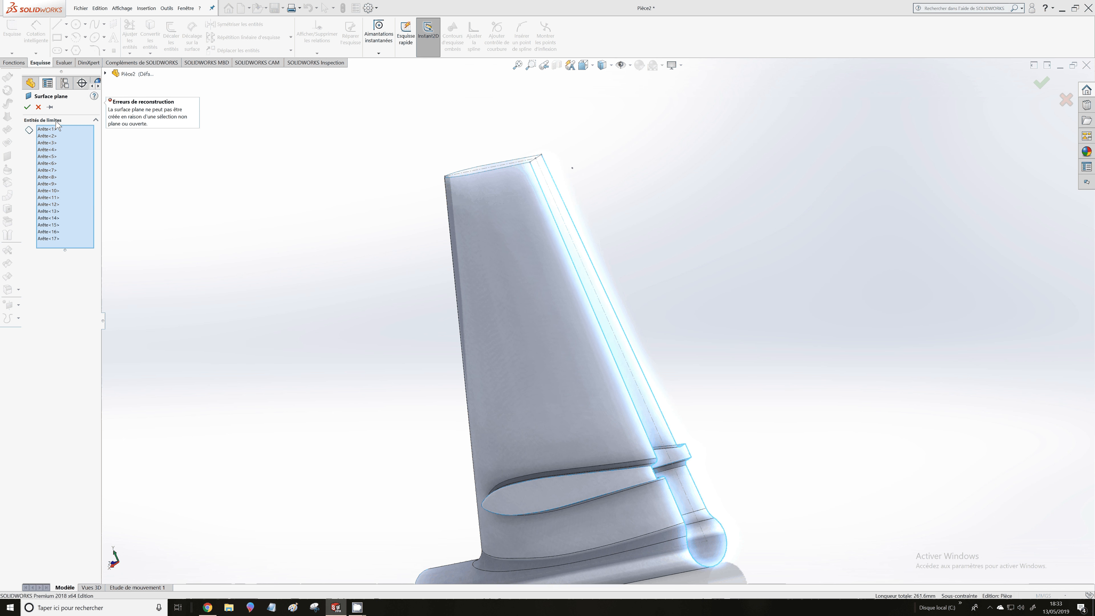
left_click(28, 108)
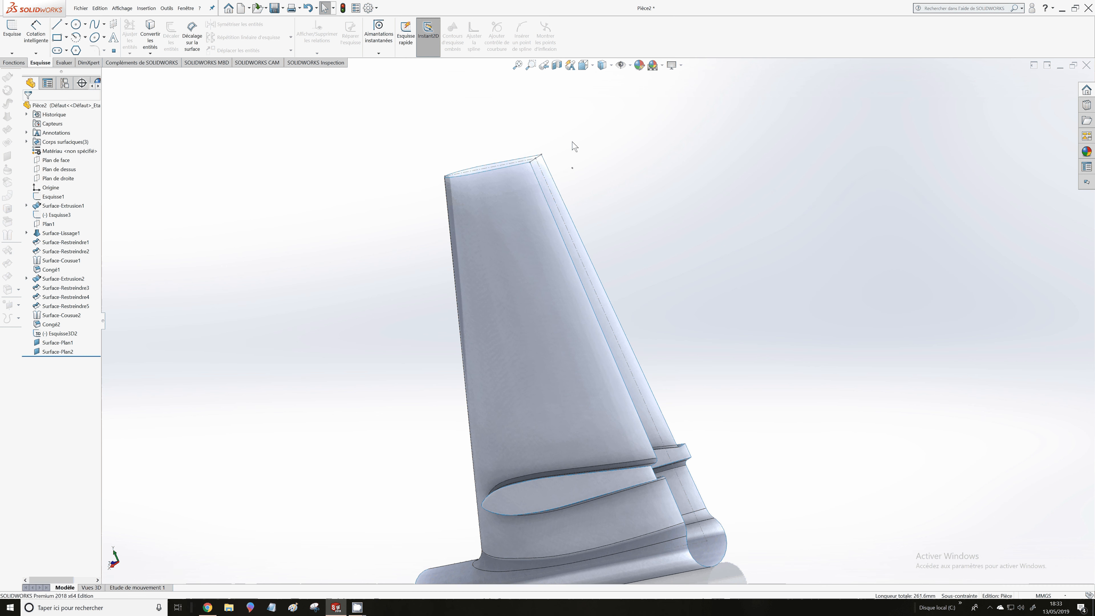
Close the open blade tip with a planar surface bounded by its two curved edges
scroll(575, 147, "down", 3)
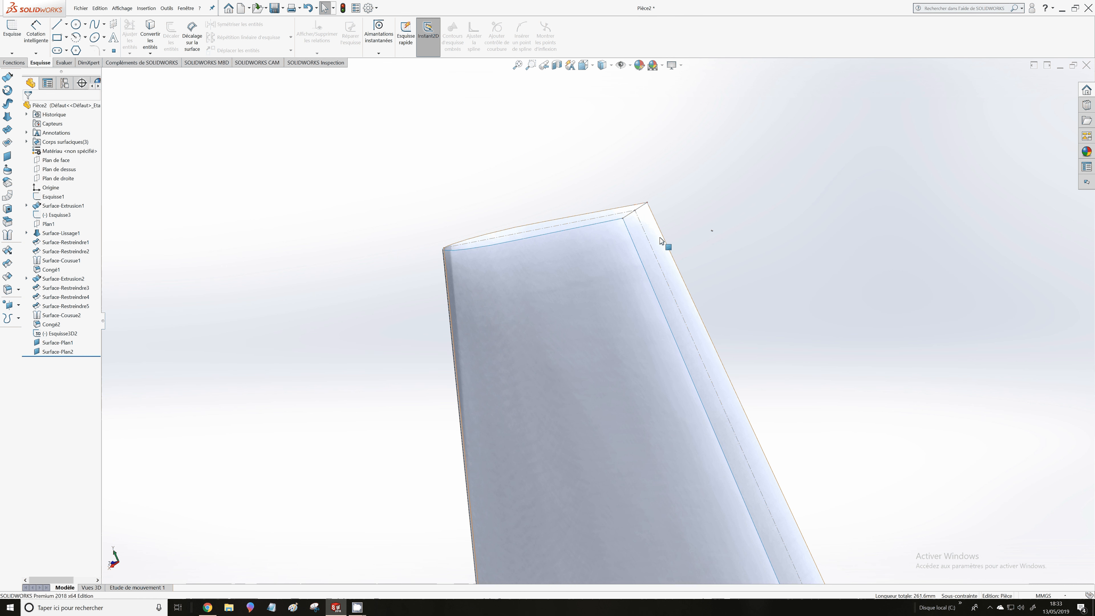
middle_click_drag(659, 240, 542, 228)
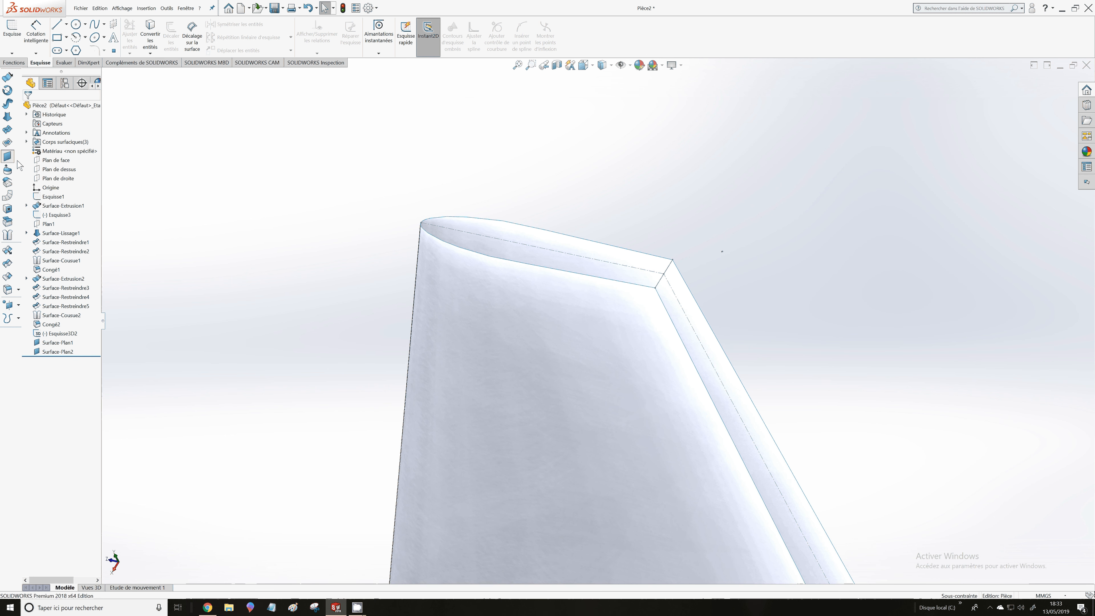
left_click(8, 157)
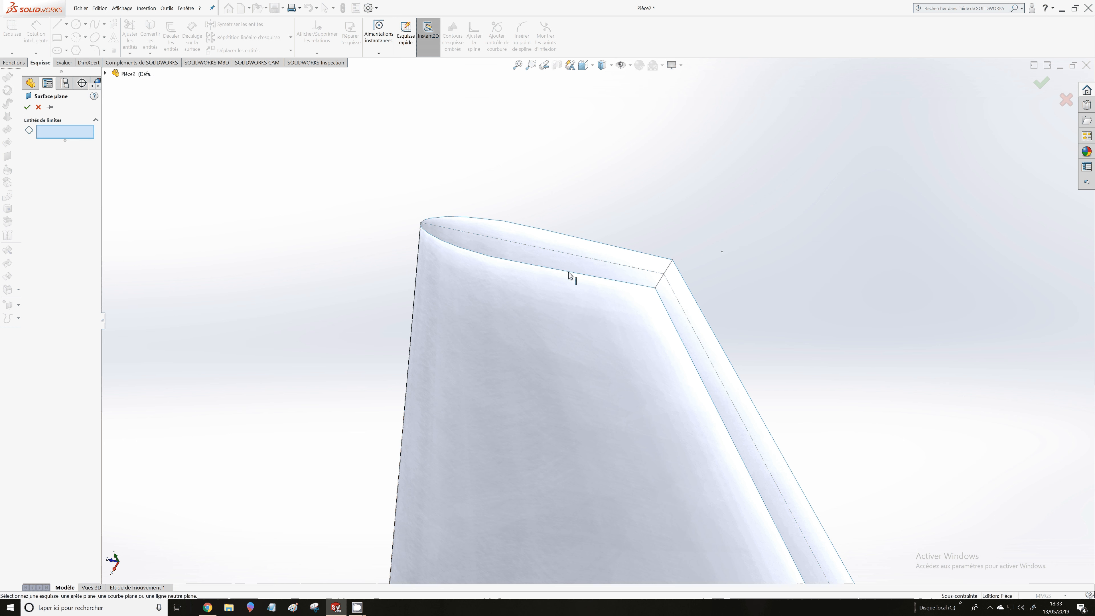
left_click(569, 274)
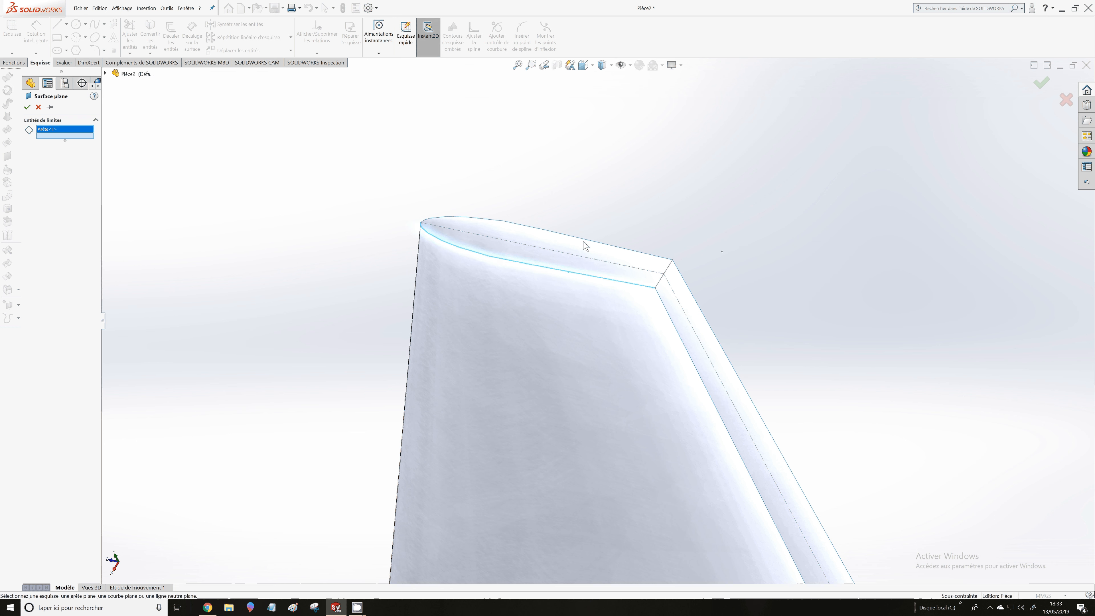
left_click(577, 227)
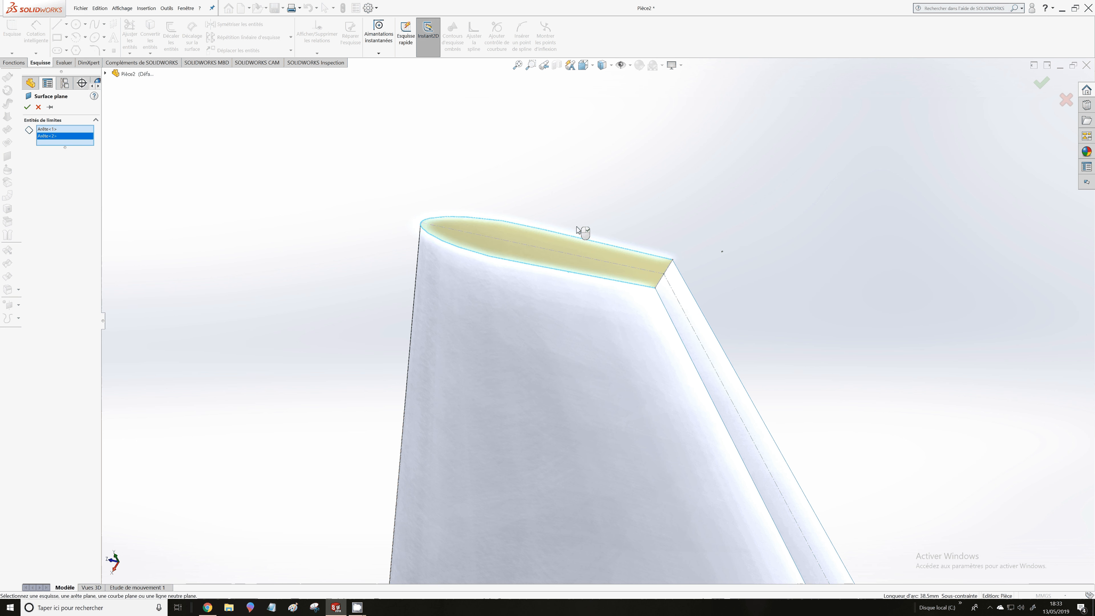
left_click(27, 107)
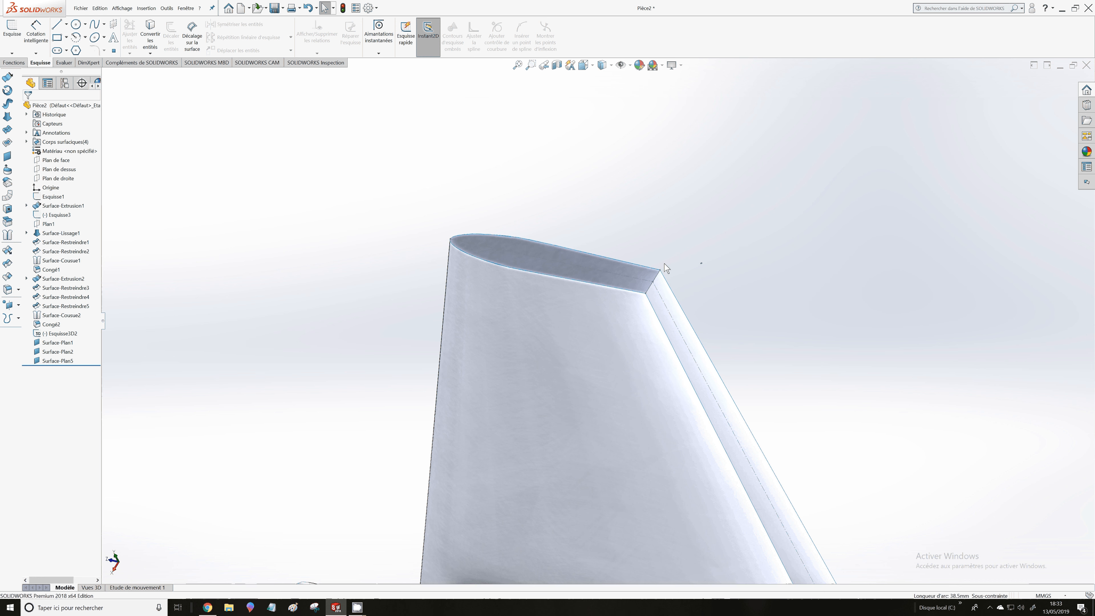
Delete the 3D sketch Esquisse3D2 containing the short line across the blade tip
left_click(660, 280)
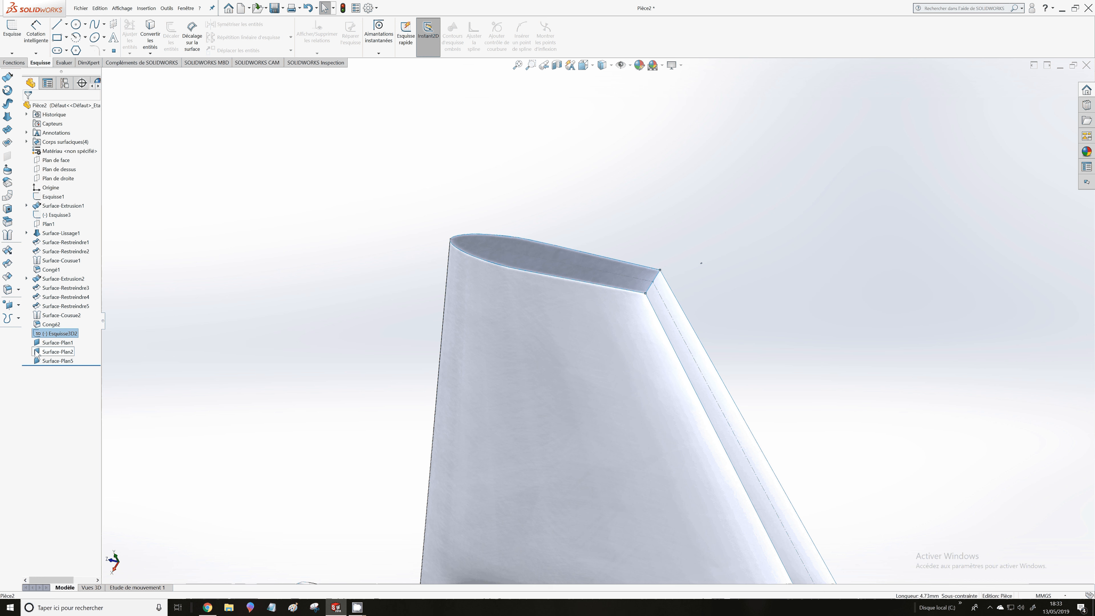
left_click(49, 334)
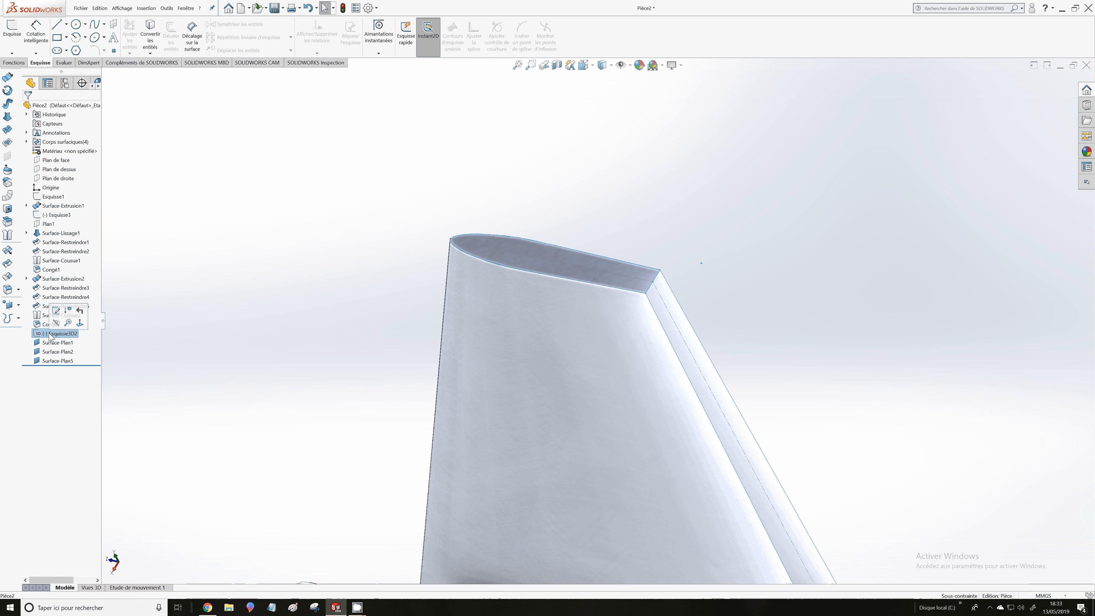
key("Delete")
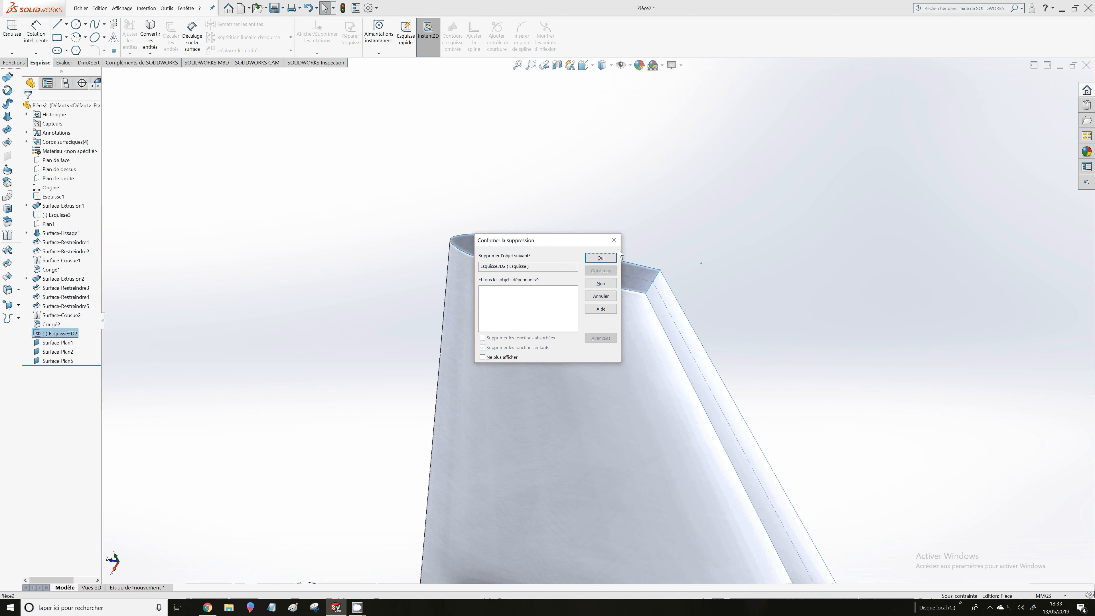
left_click(600, 257)
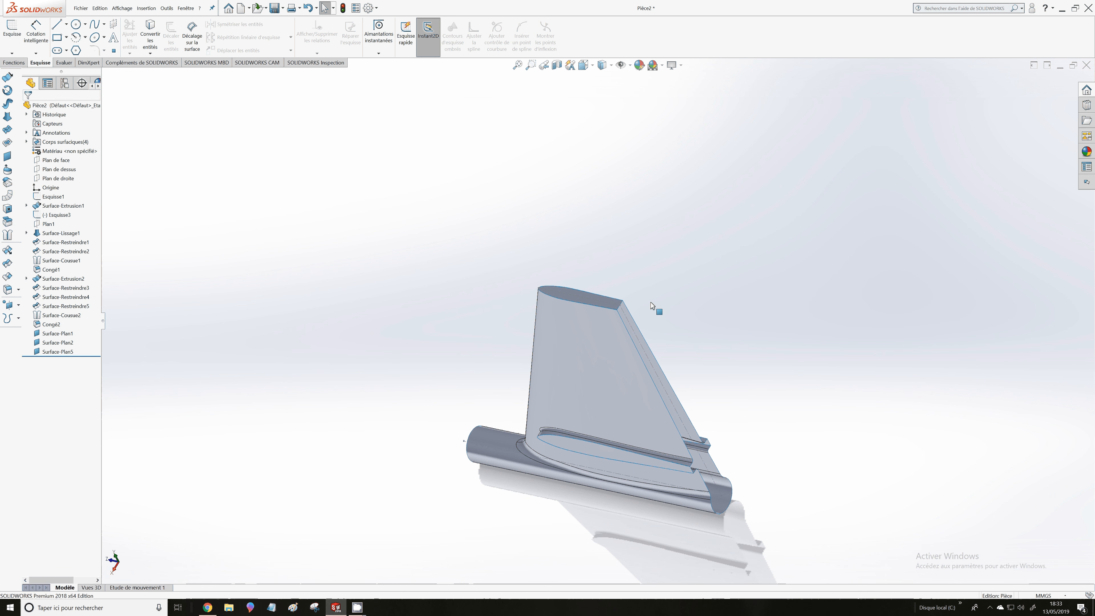
Try to bound a planar surface over the open rear with the capped tip's short edge and the blade's two long trailing edges
scroll(737, 462, "down", 2)
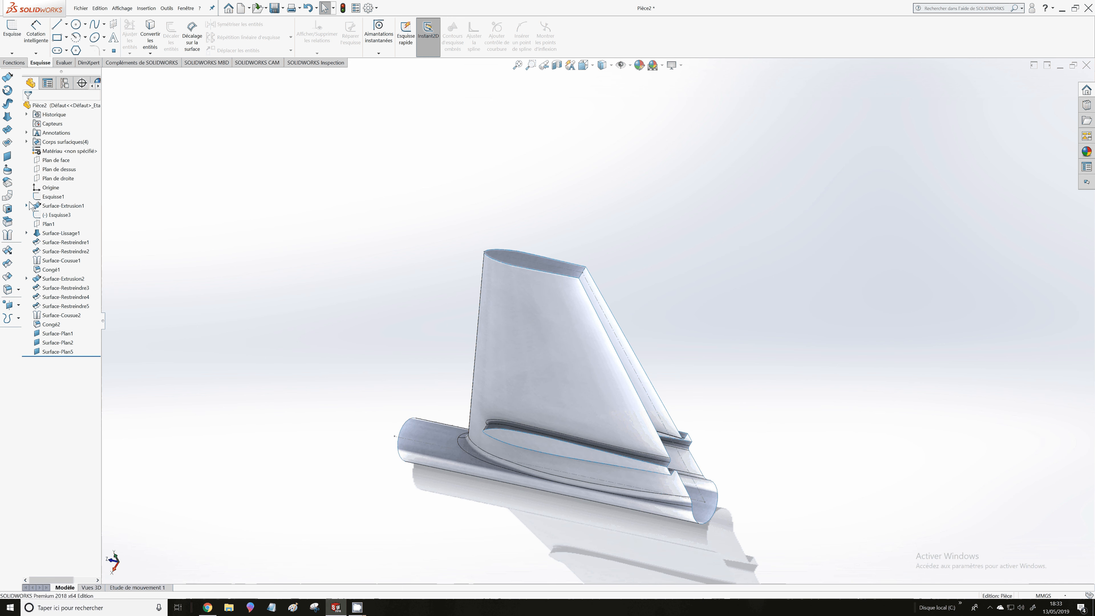
left_click(7, 156)
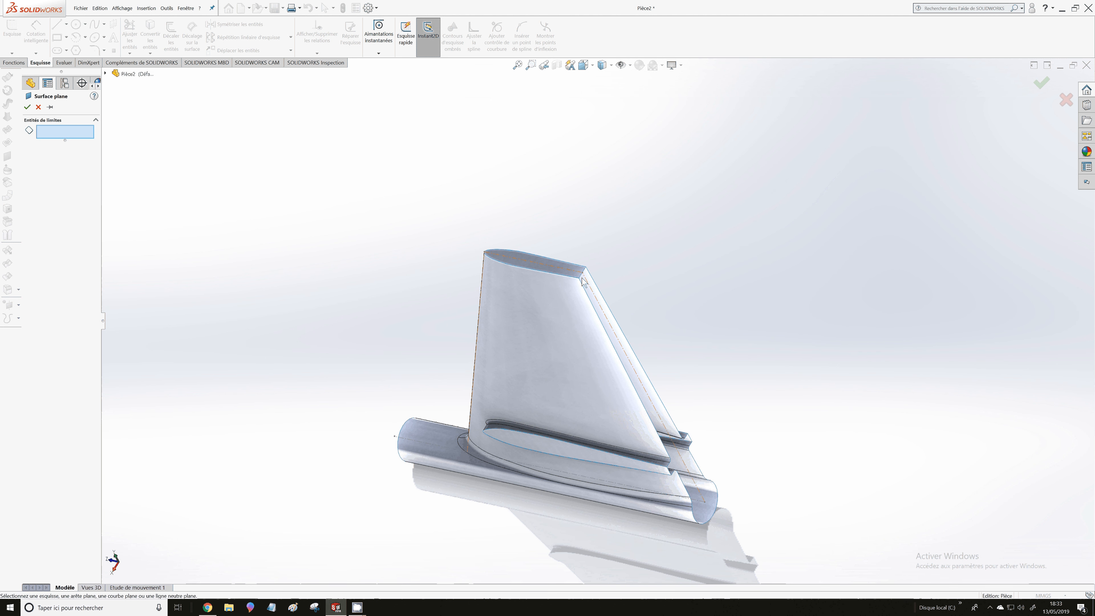
left_click(582, 278)
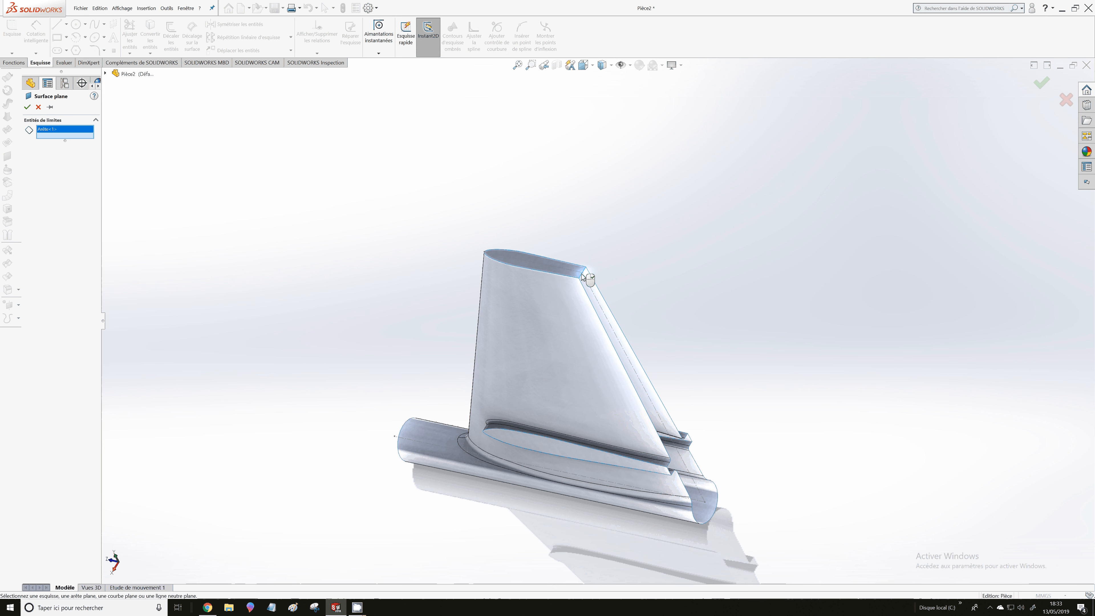
left_click(602, 333)
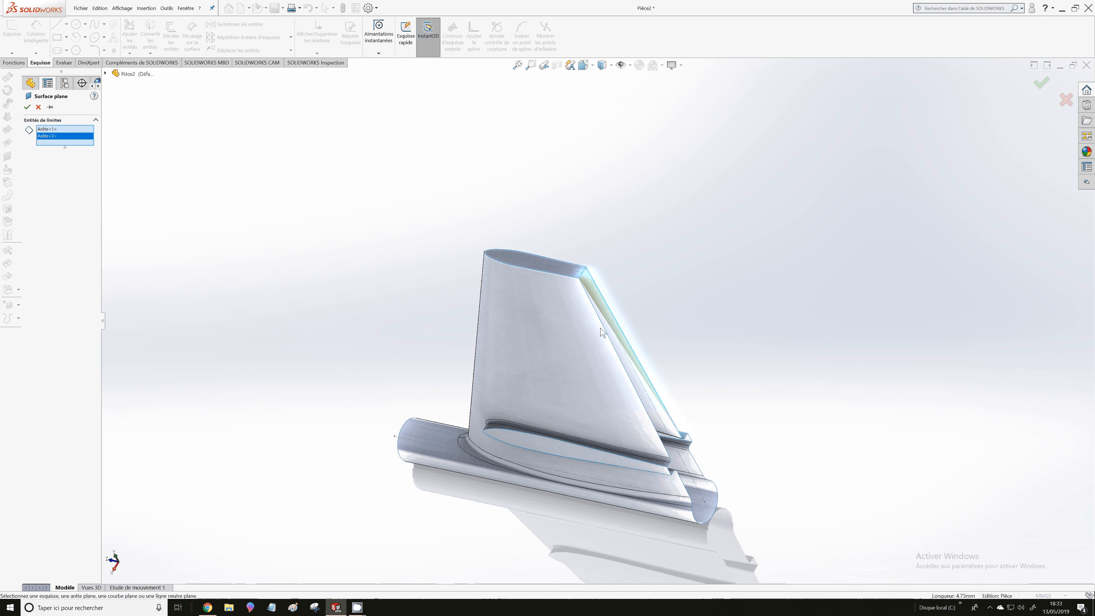
left_click(603, 334)
Try to add the near side's rear edges around the fin, its lower fillet and the lower trailing edge to the planar boundary
scroll(603, 333, "down", 5)
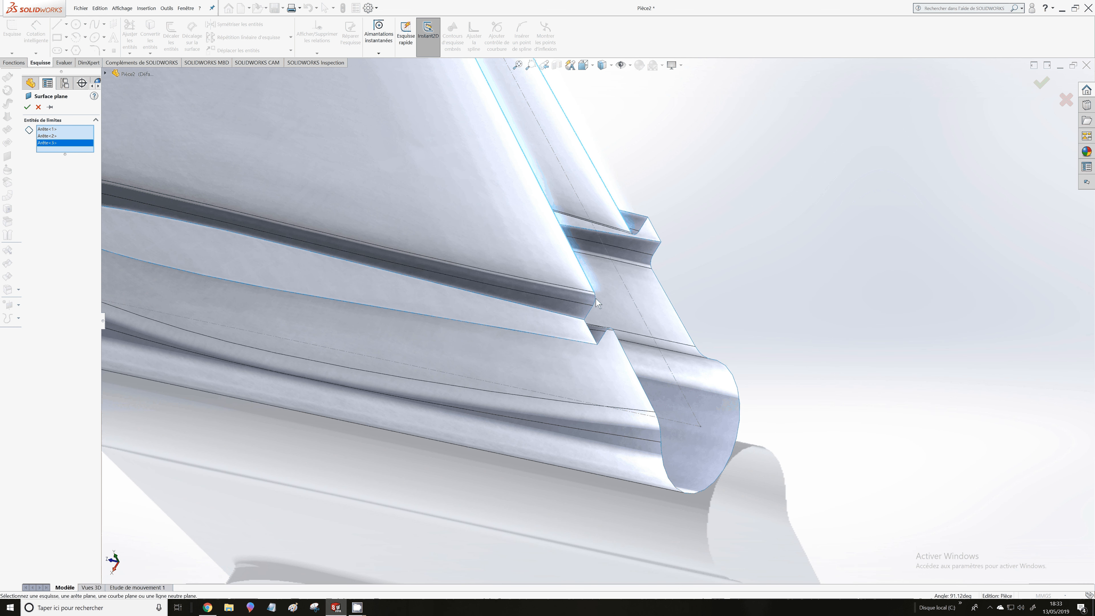
left_click(589, 310)
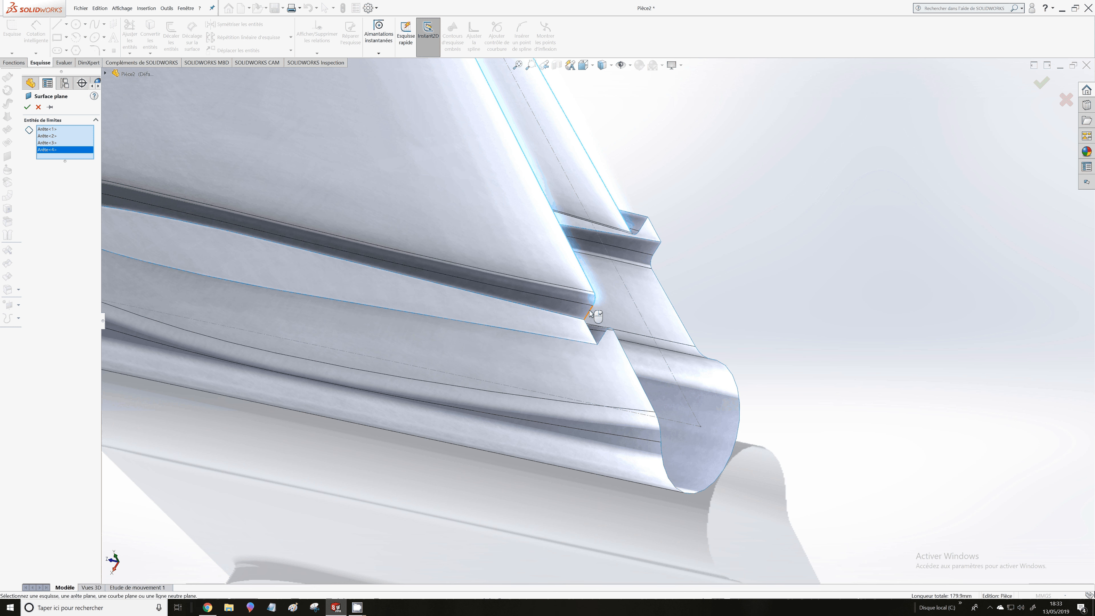
left_click(589, 310)
left_click(591, 332)
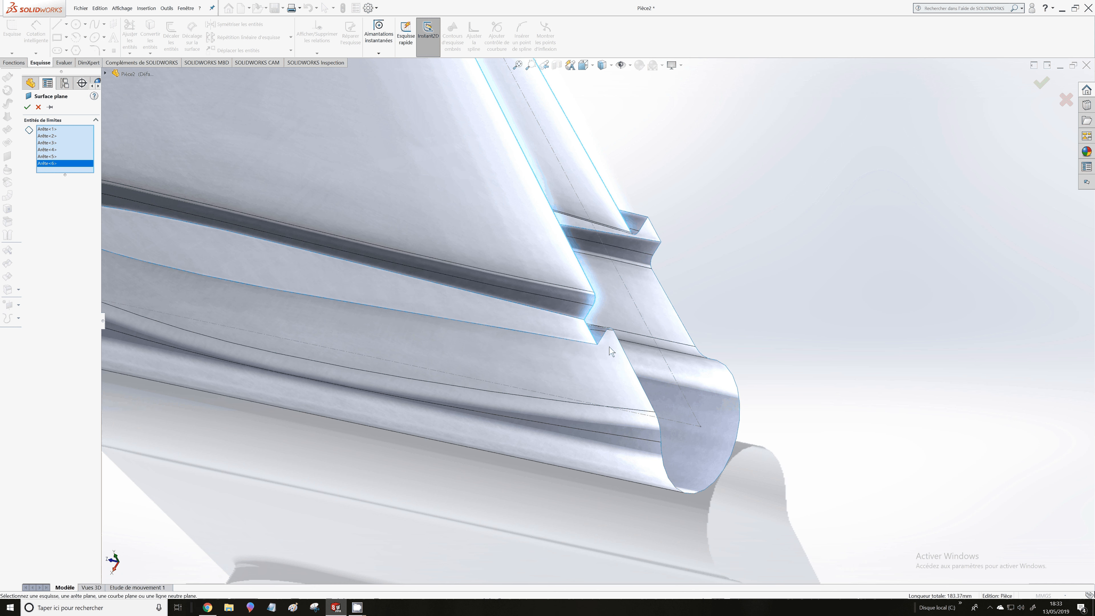
left_click(611, 330)
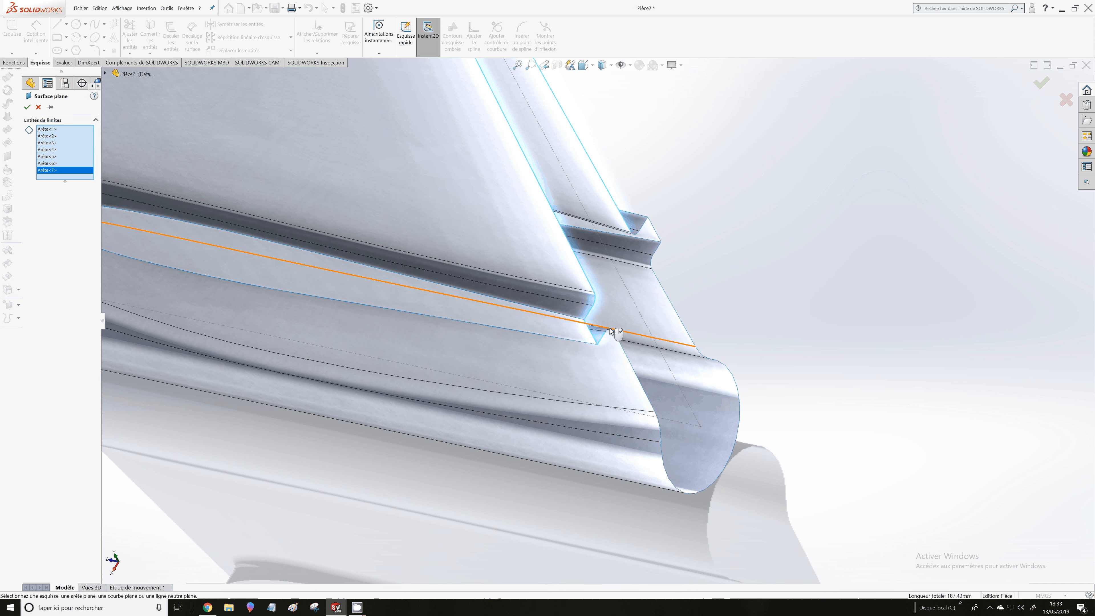
scroll(611, 330, "down", 3)
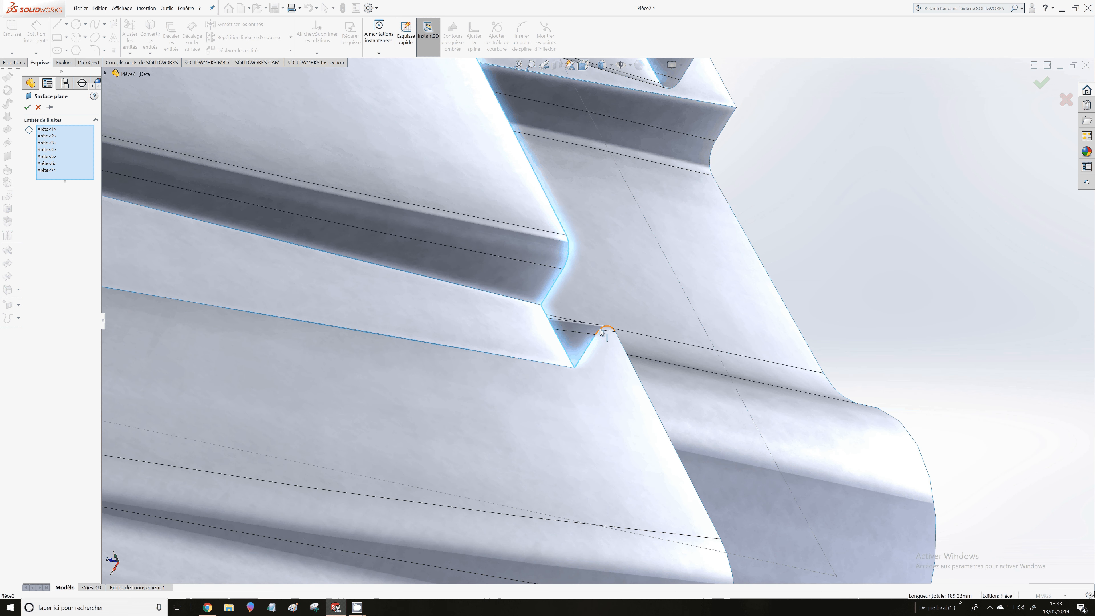
left_click(602, 332)
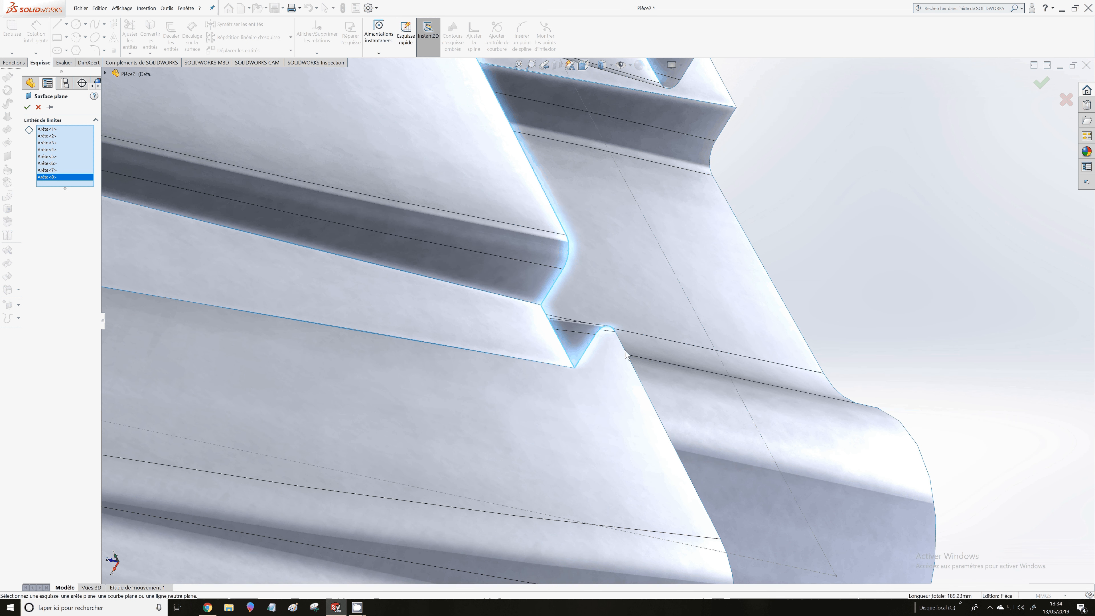
left_click(625, 355)
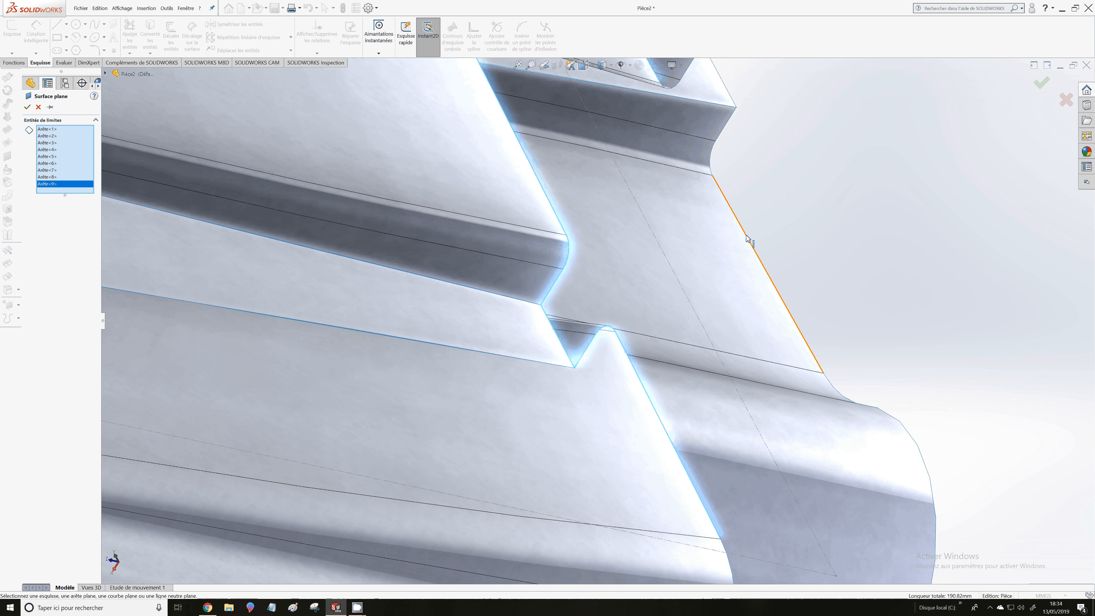
Try to add the opposite side's lower trailing edge and the rear edges around its fin to the planar boundary
left_click(747, 238)
left_click(711, 151)
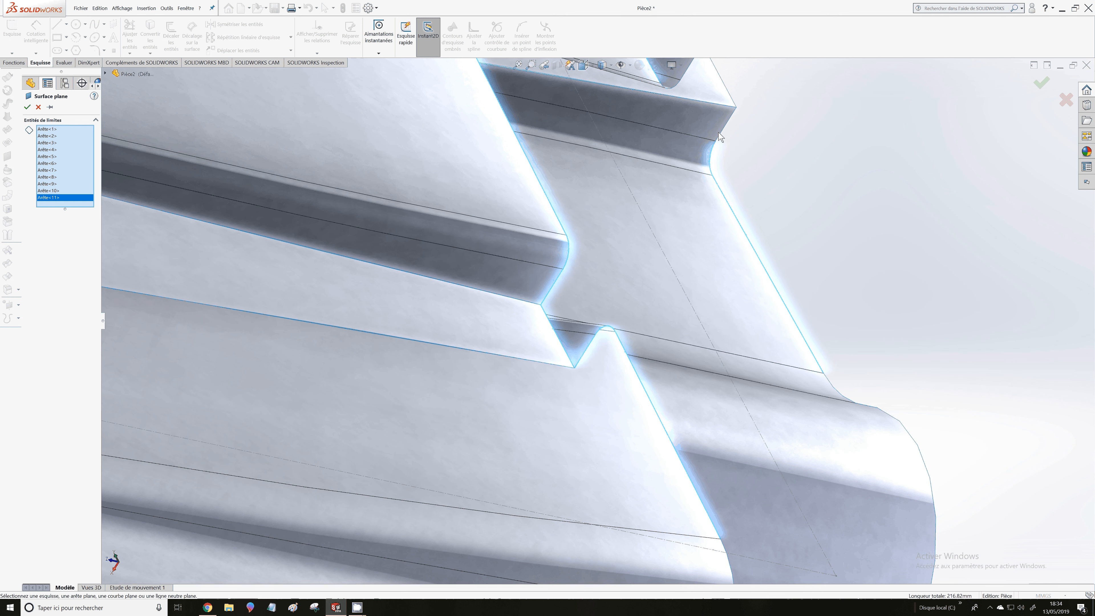
left_click(725, 125)
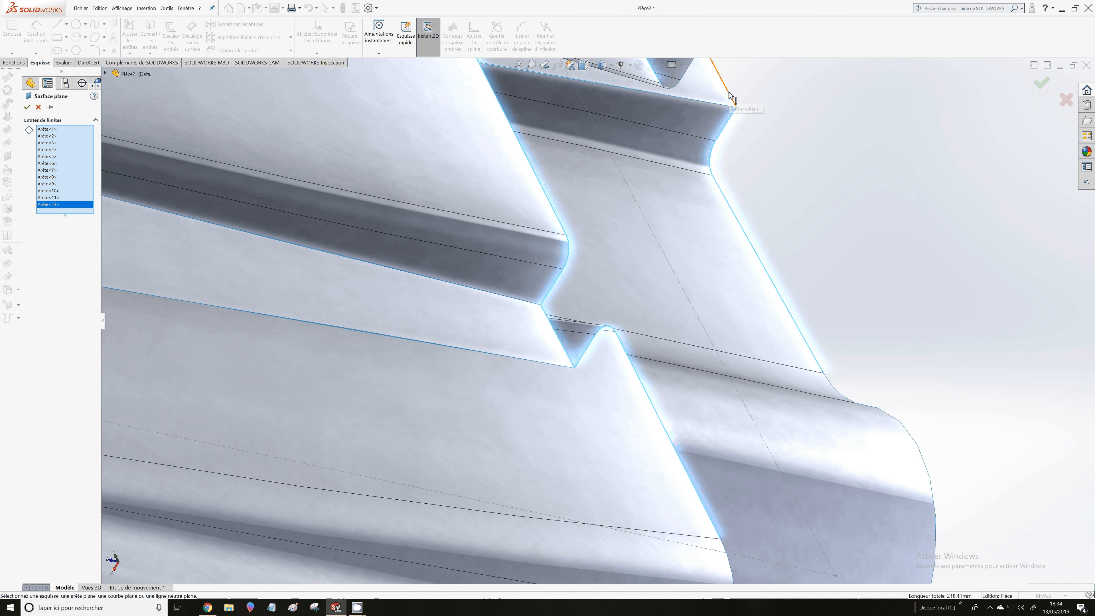
left_click(729, 96)
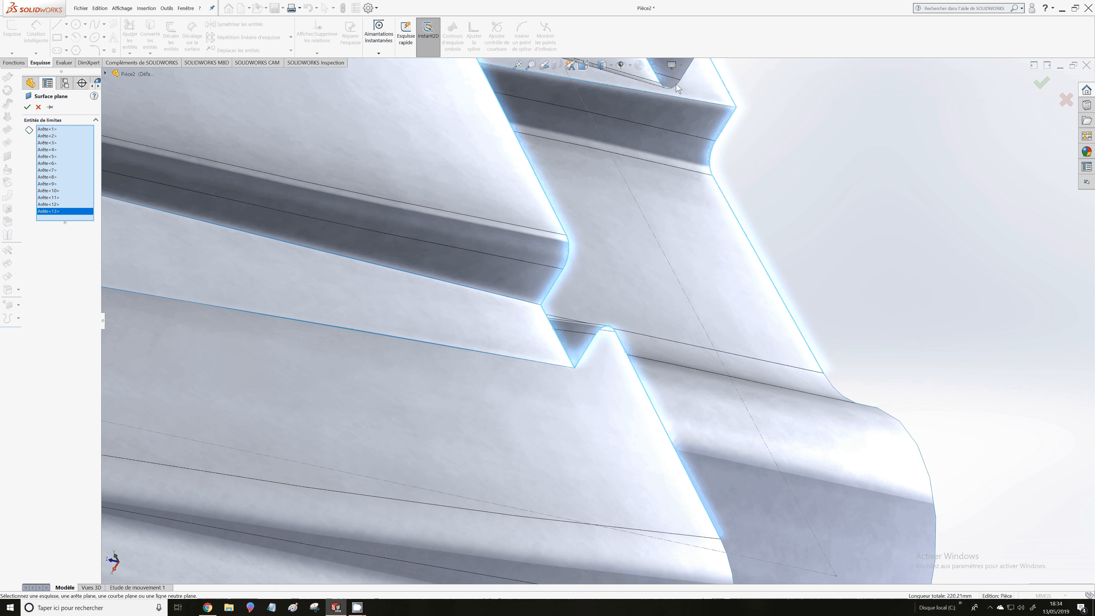
left_click(675, 86)
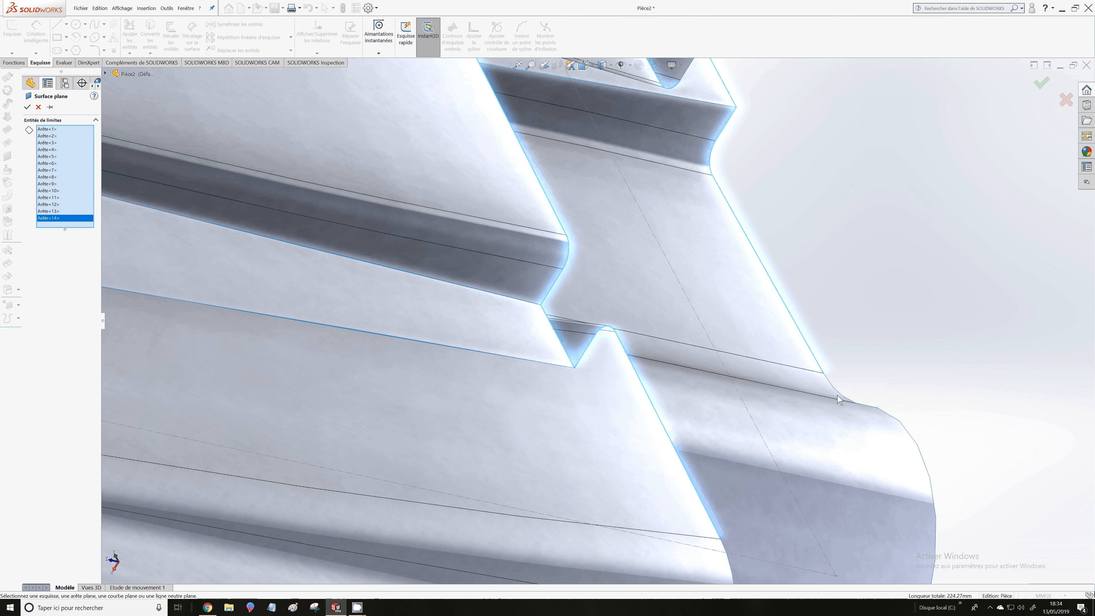
Try to complete the planar boundary with the root fillet edges and the rounded root's end edge, and abandon the surface
left_click(840, 400)
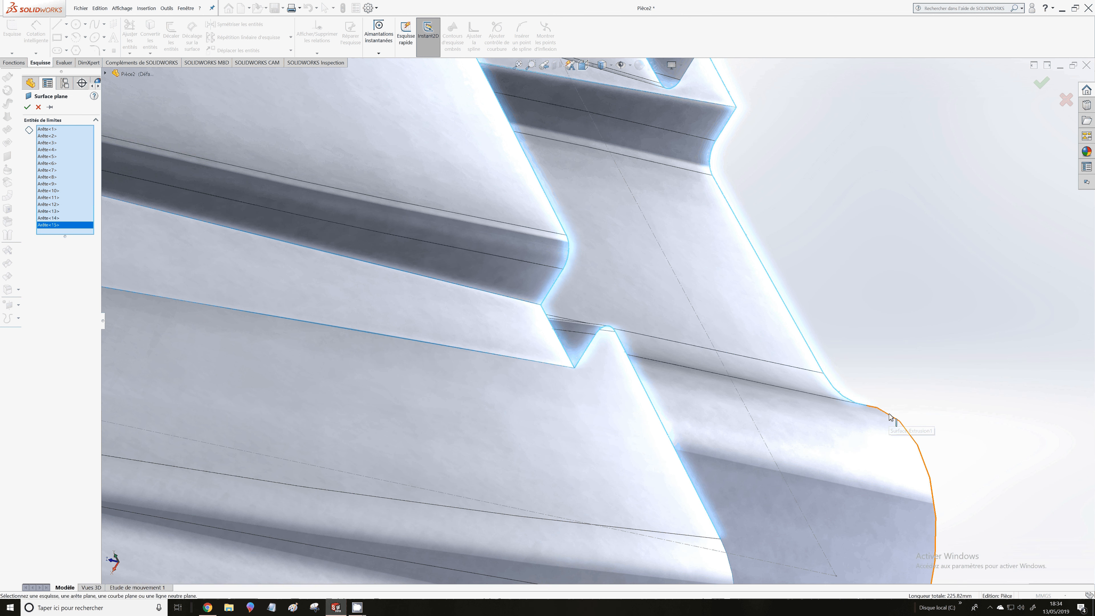
left_click(890, 417)
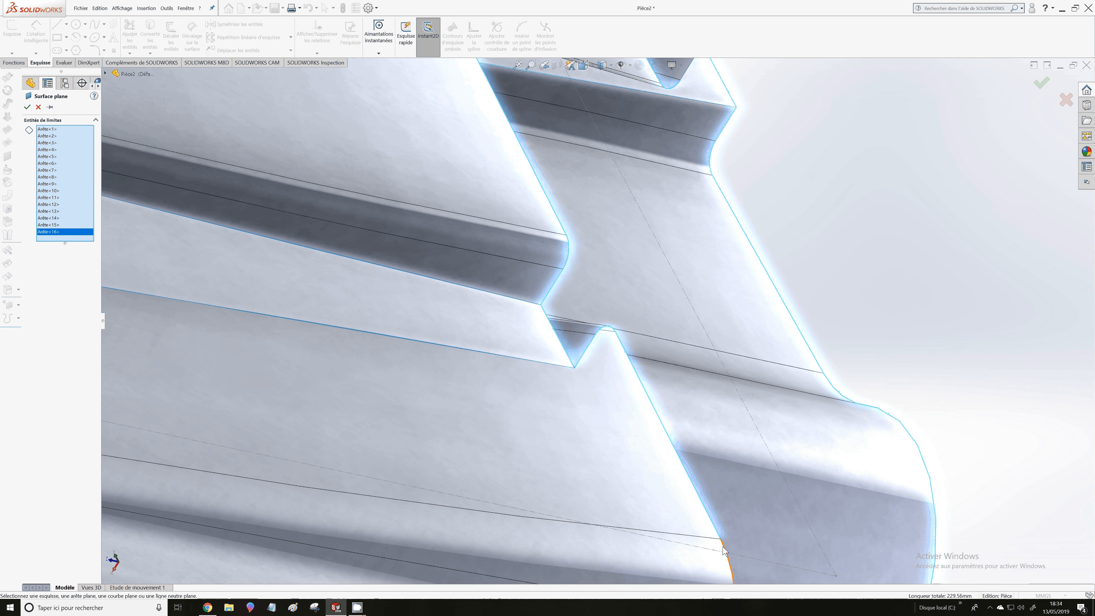
left_click(724, 551)
scroll(576, 227, "up", 10)
scroll(576, 227, "down", 2)
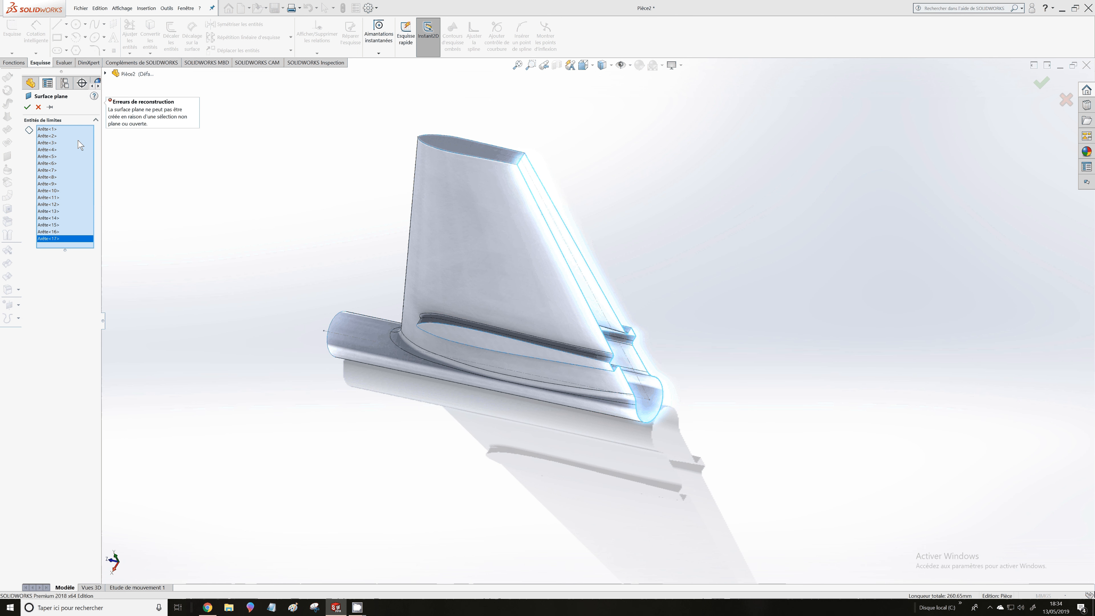
left_click(39, 107)
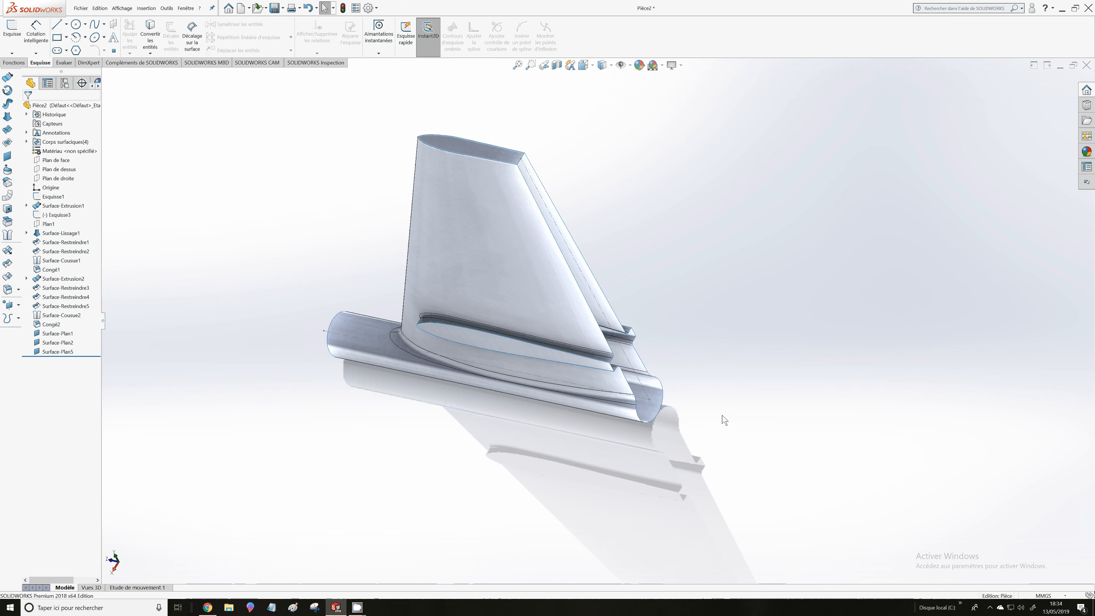
Close the circular front end of the cylindrical root with a planar surface bounded by its edge
middle_click_drag(544, 196, 546, 161, "ctrl")
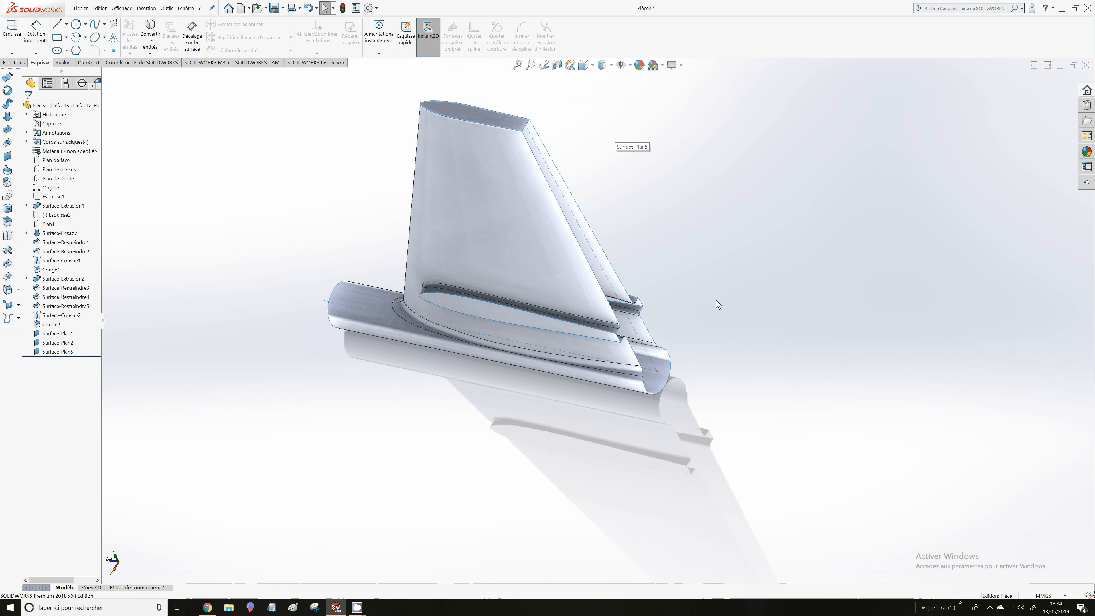
middle_click_drag(718, 304, 452, 487)
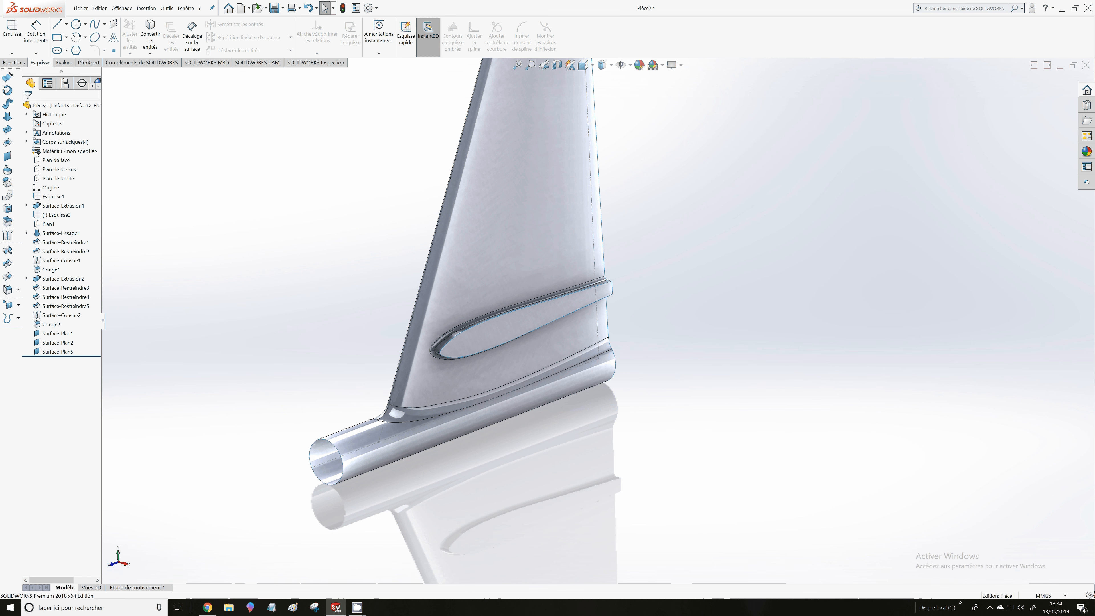
middle_click_drag(194, 385, 230, 407)
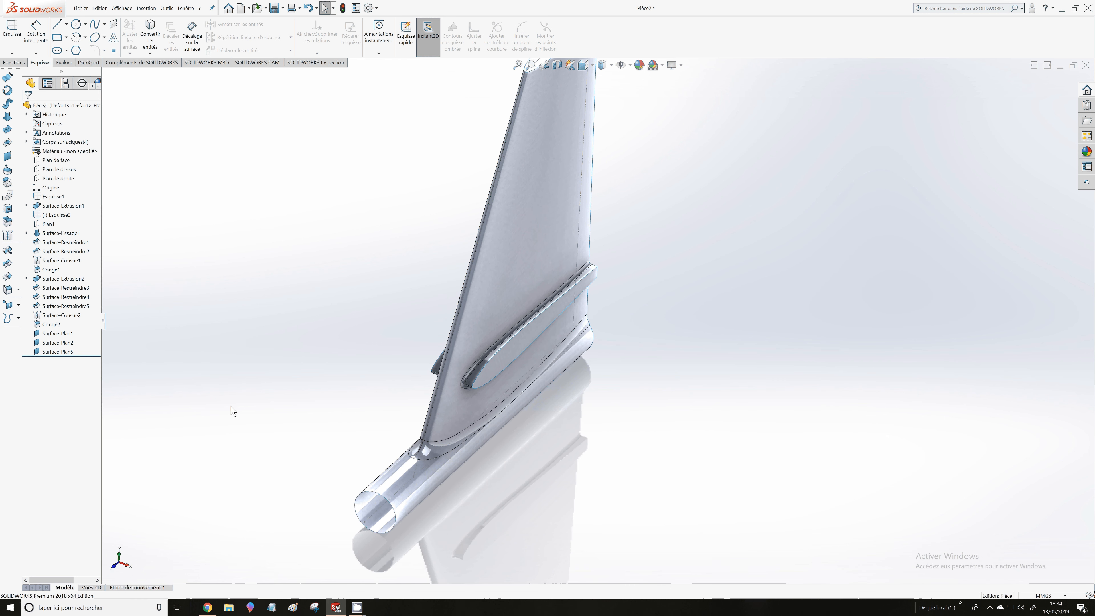
left_click(8, 156)
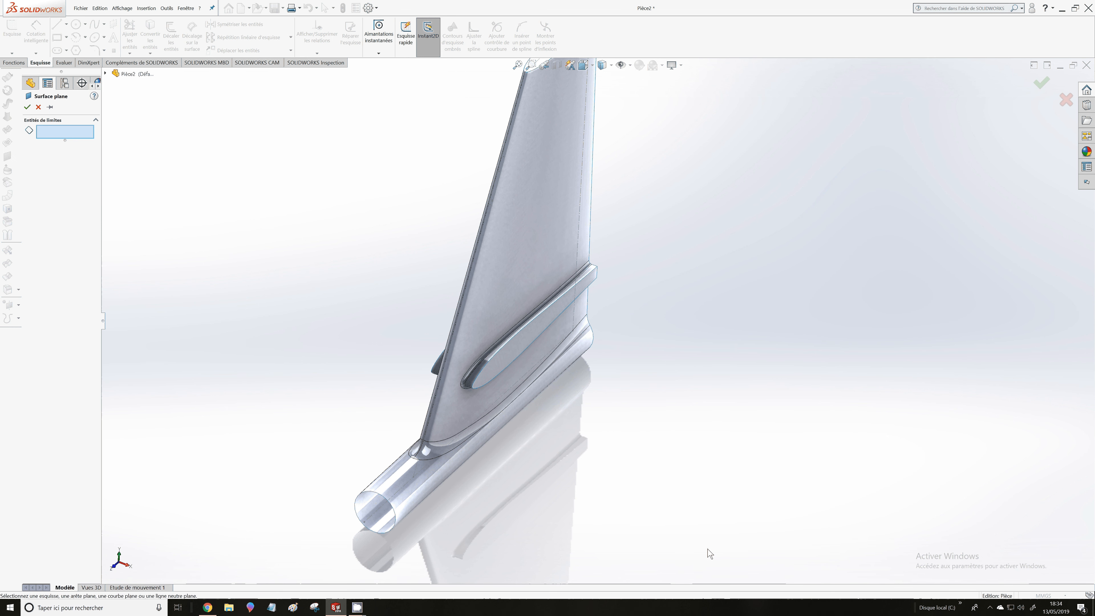
left_click(390, 505)
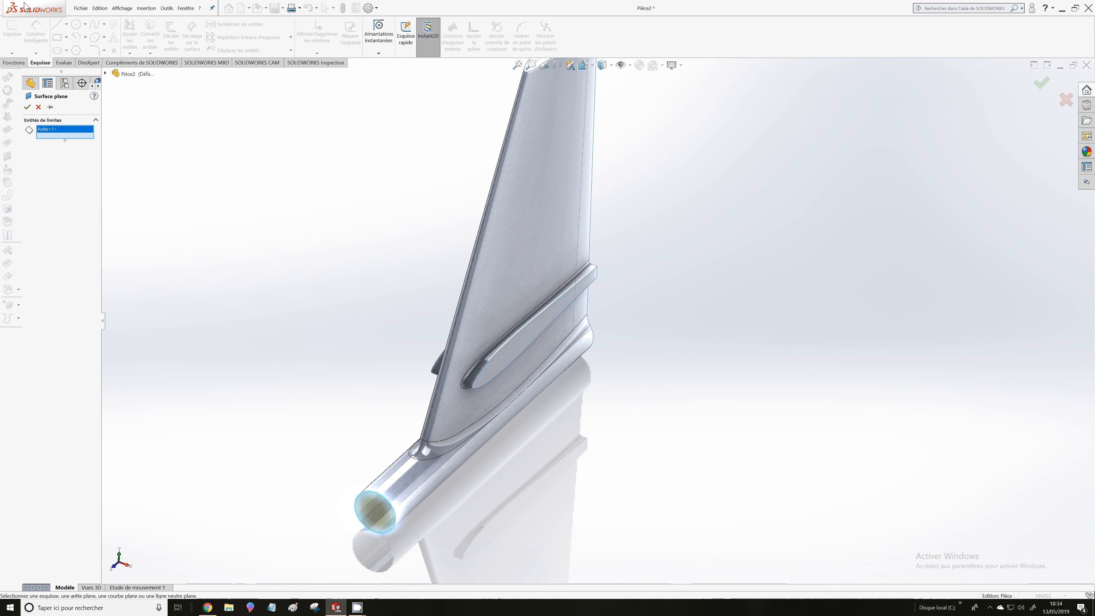
key("Return")
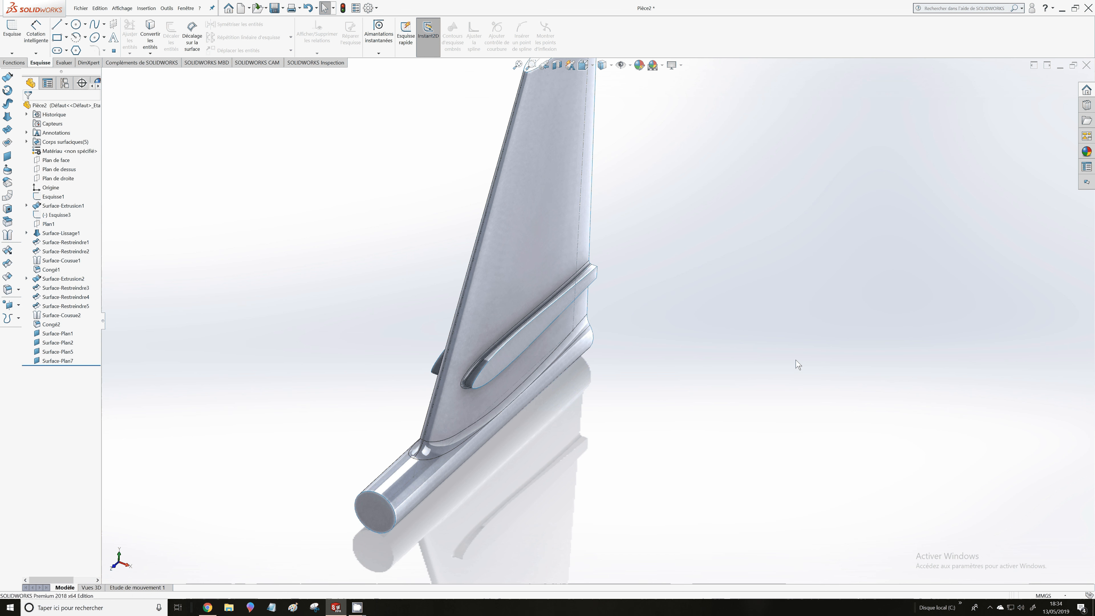
Draw a 3D sketch line across the rear opening, joining the lower ends of the two long trailing edges just above the fins
mouse_move(797, 365)
middle_mouse_down()
mouse_move(814, 366)
mouse_move(799, 400)
mouse_move(717, 349)
middle_mouse_up()
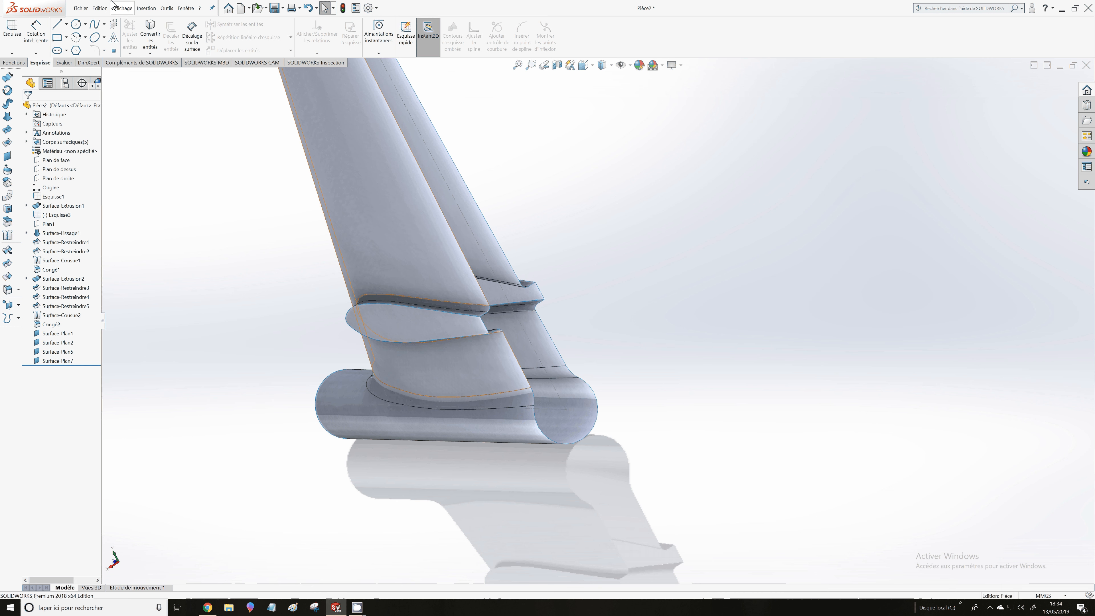
left_click(14, 54)
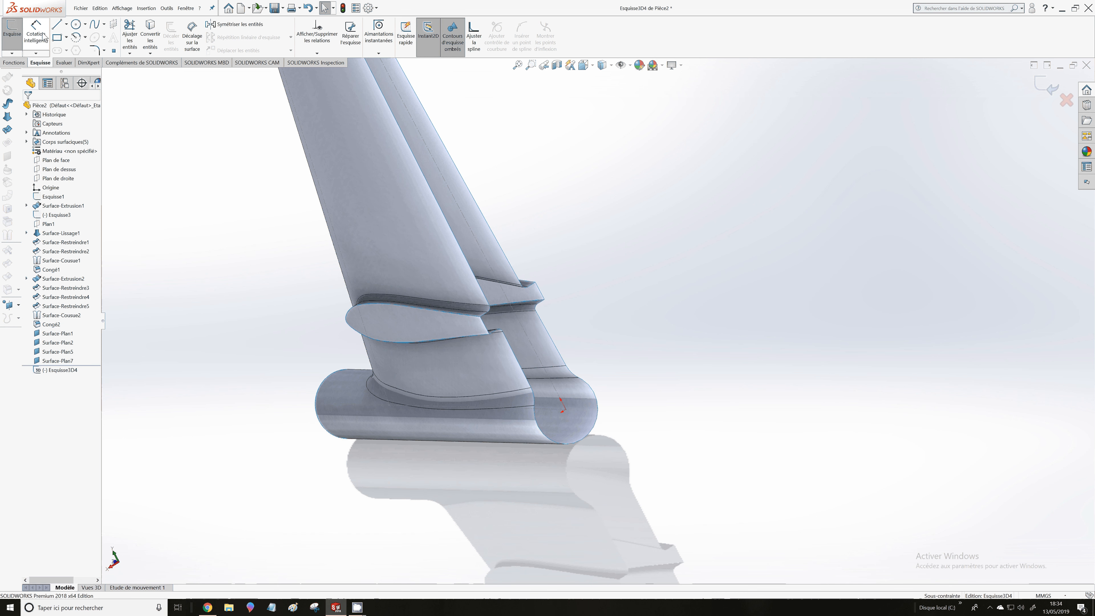
left_click(56, 25)
scroll(388, 263, "down", 3)
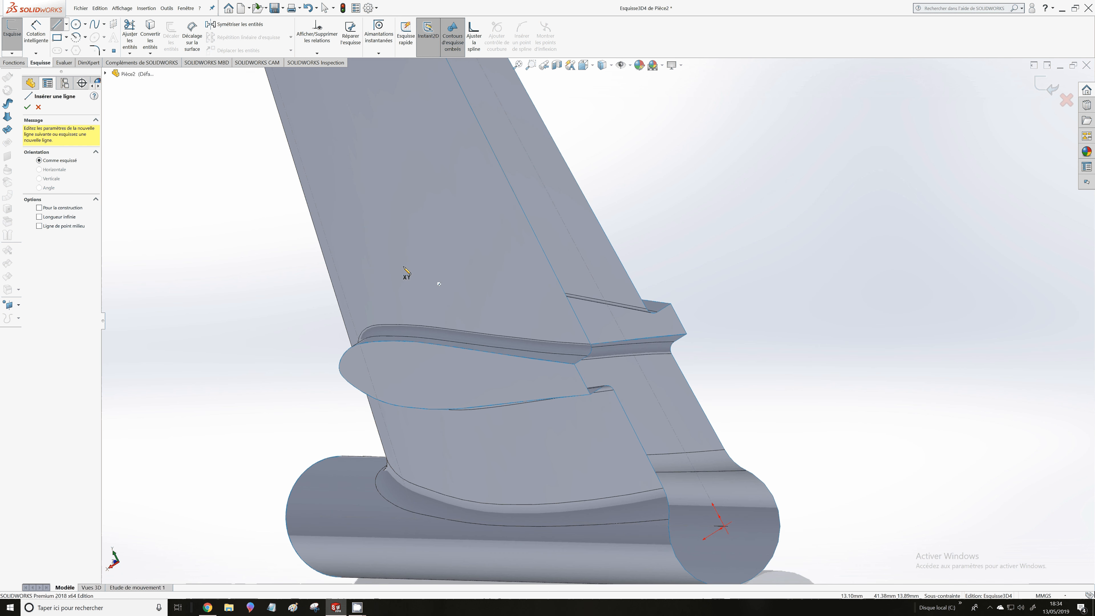
scroll(405, 272, "down", 2)
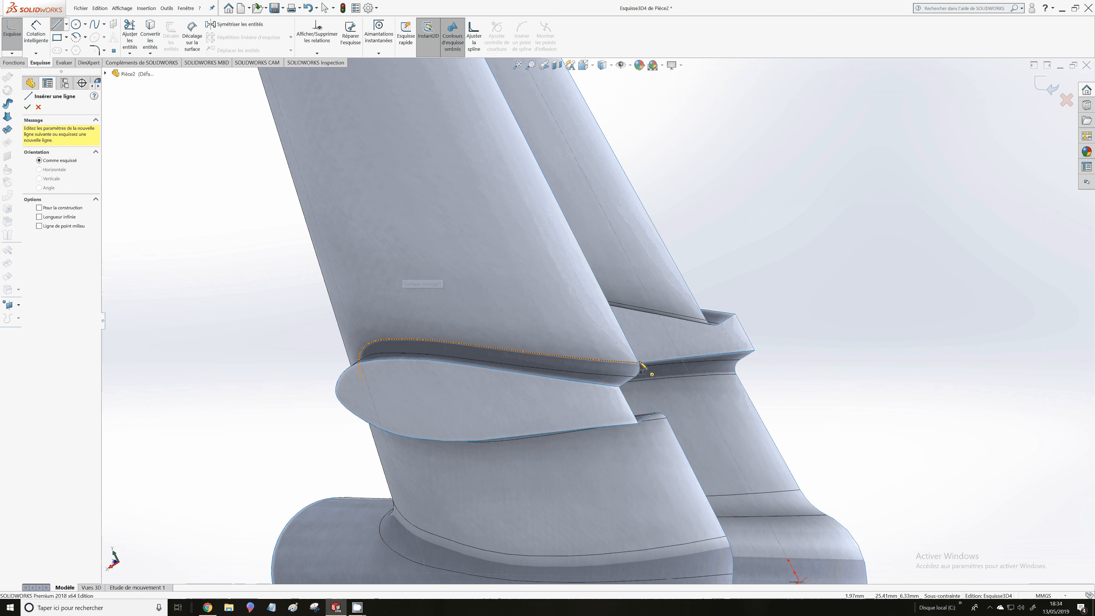
left_click(639, 363)
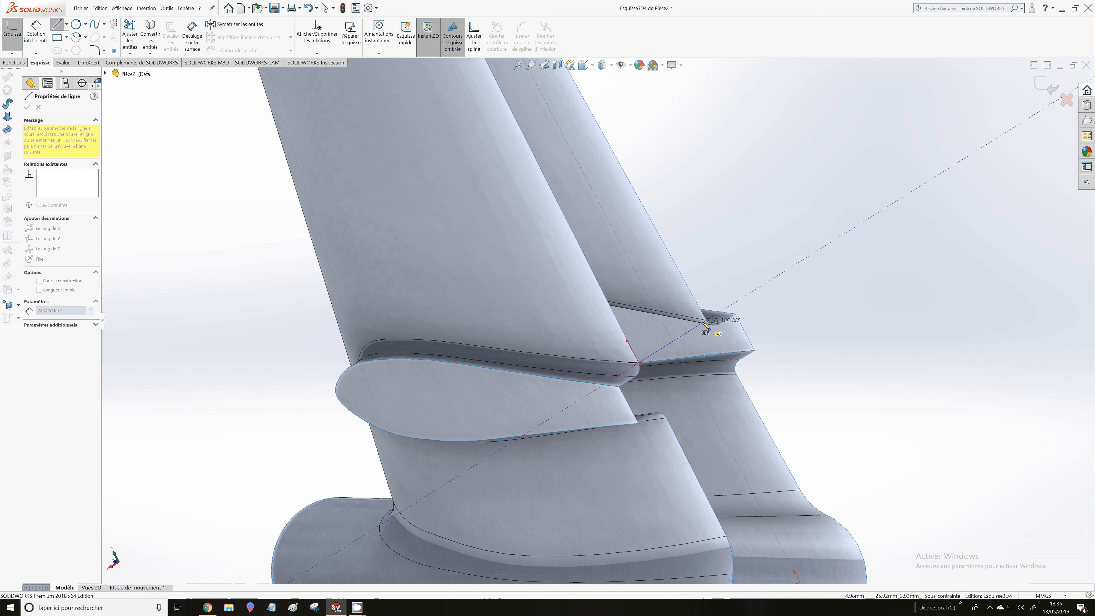
left_click(706, 322)
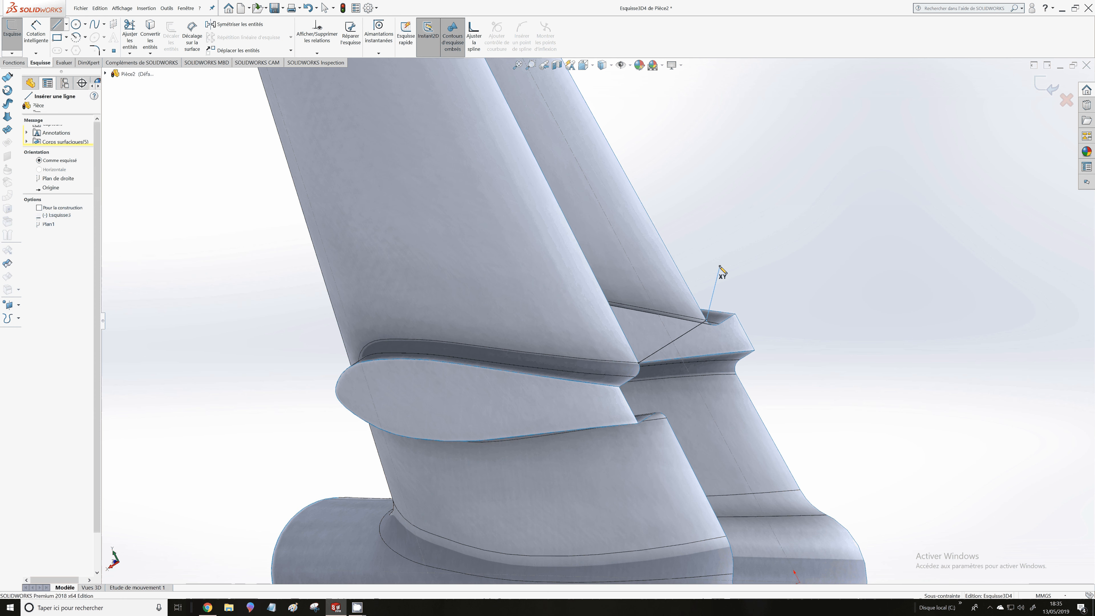
double_click(719, 266)
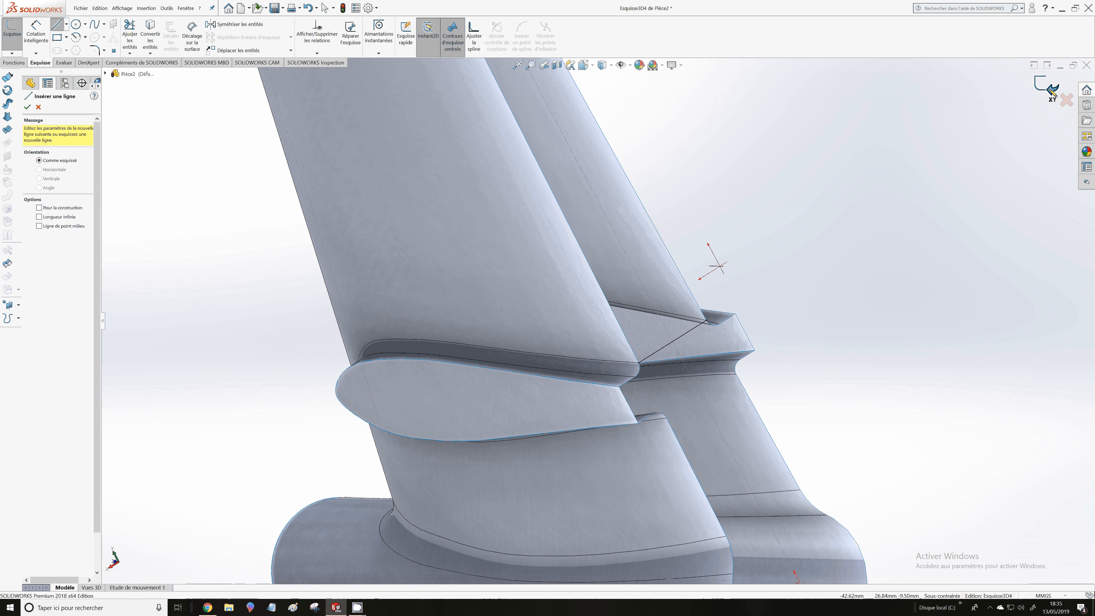
left_click(1049, 86)
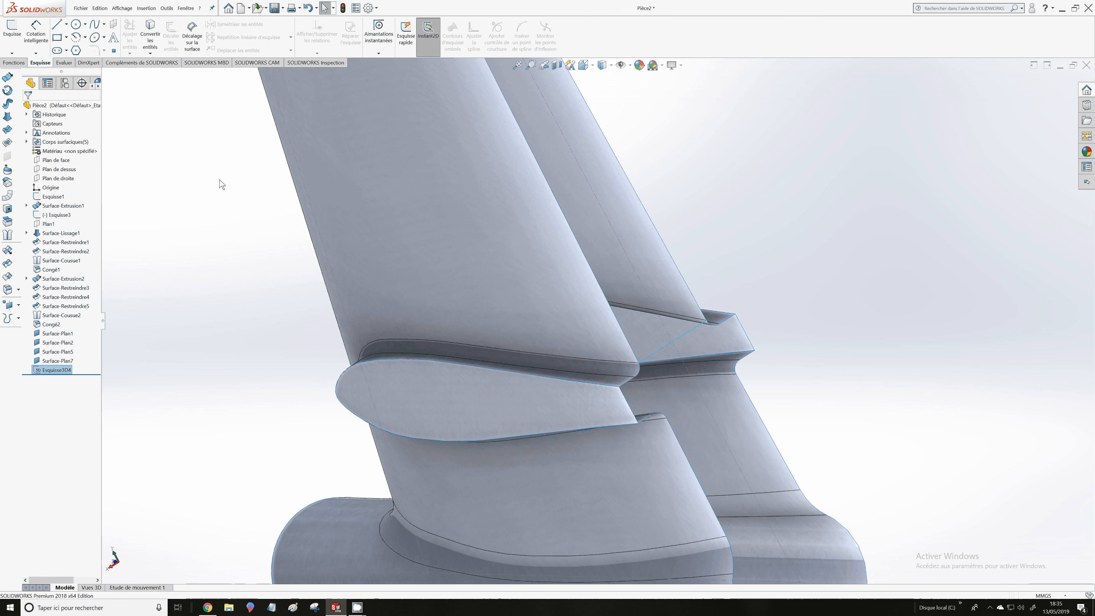
Fill the rear opening above the fins with a surface bounded by the 3D sketch line, both long trailing edges and the tip edge
scroll(219, 180, "up", 6)
left_click(378, 228)
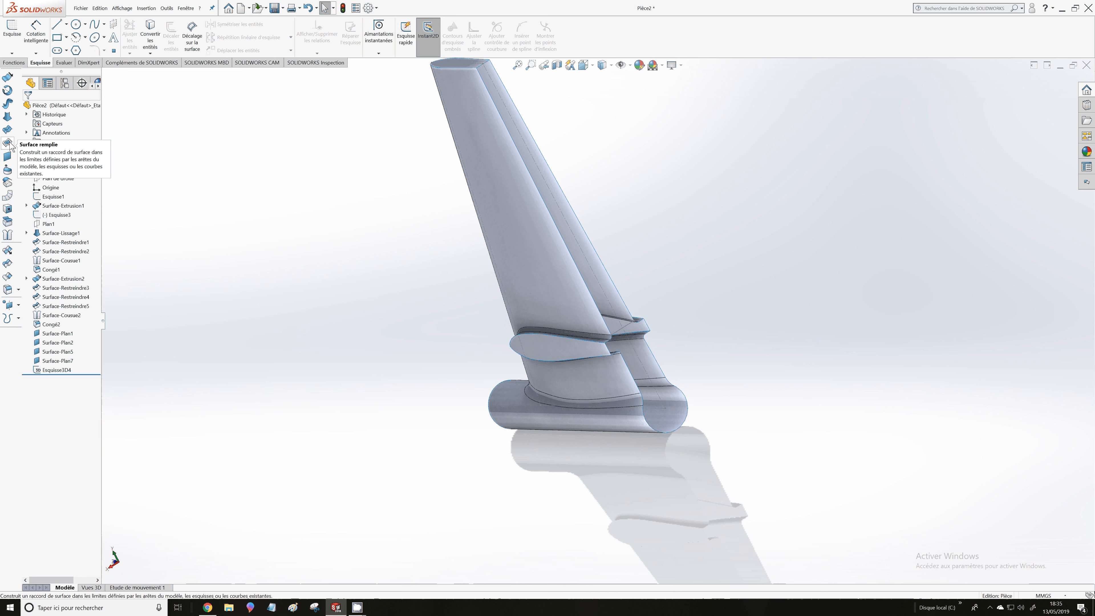
left_click(8, 144)
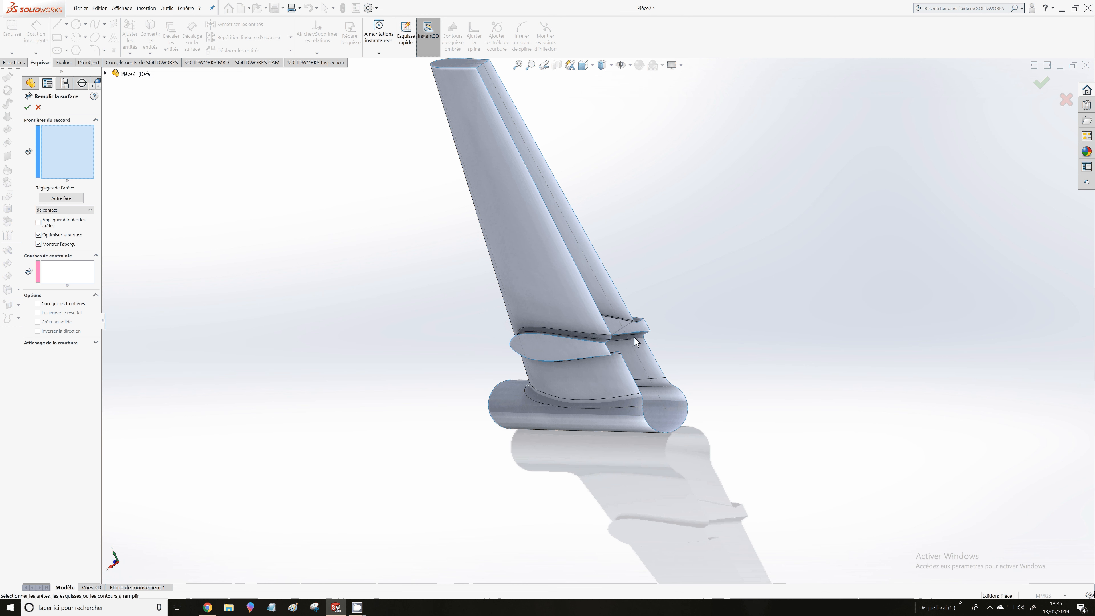
left_click(628, 328)
left_click(620, 319)
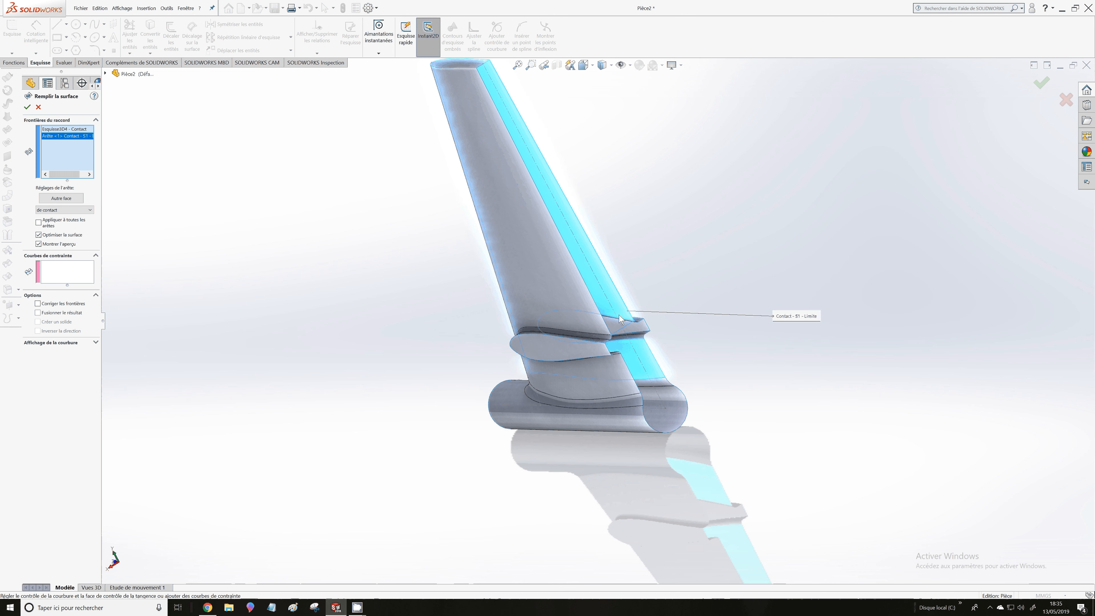
left_click(607, 330)
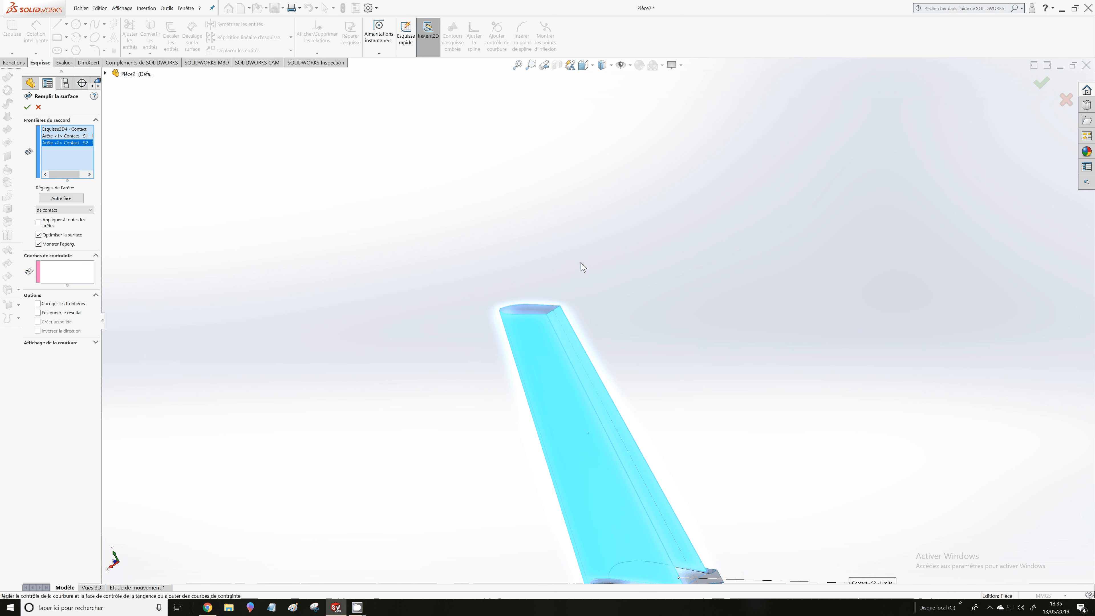
scroll(542, 320, "down", 5)
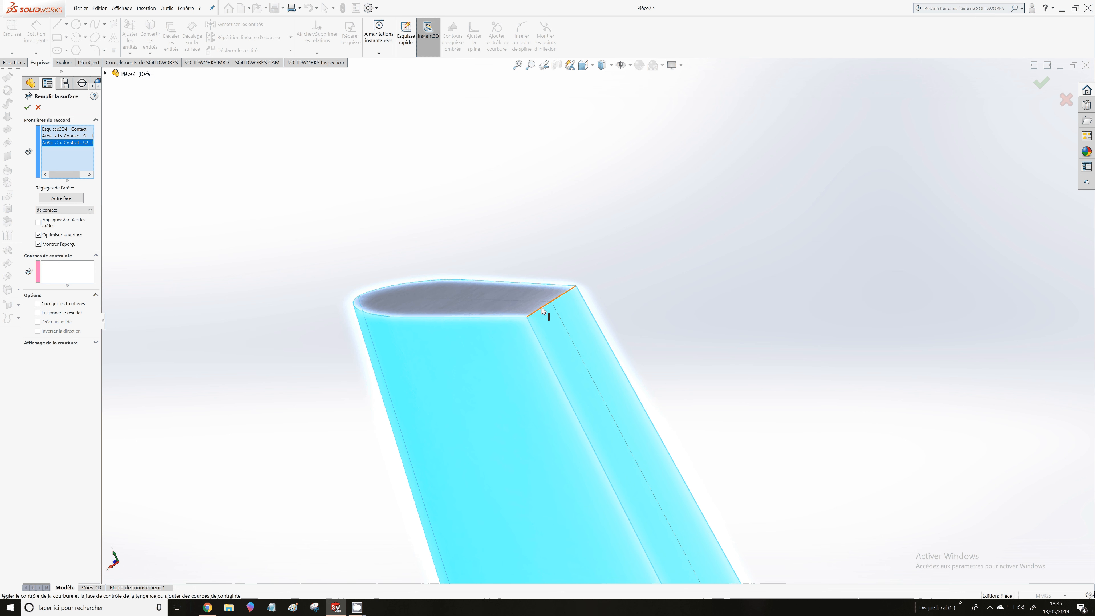
left_click(543, 311)
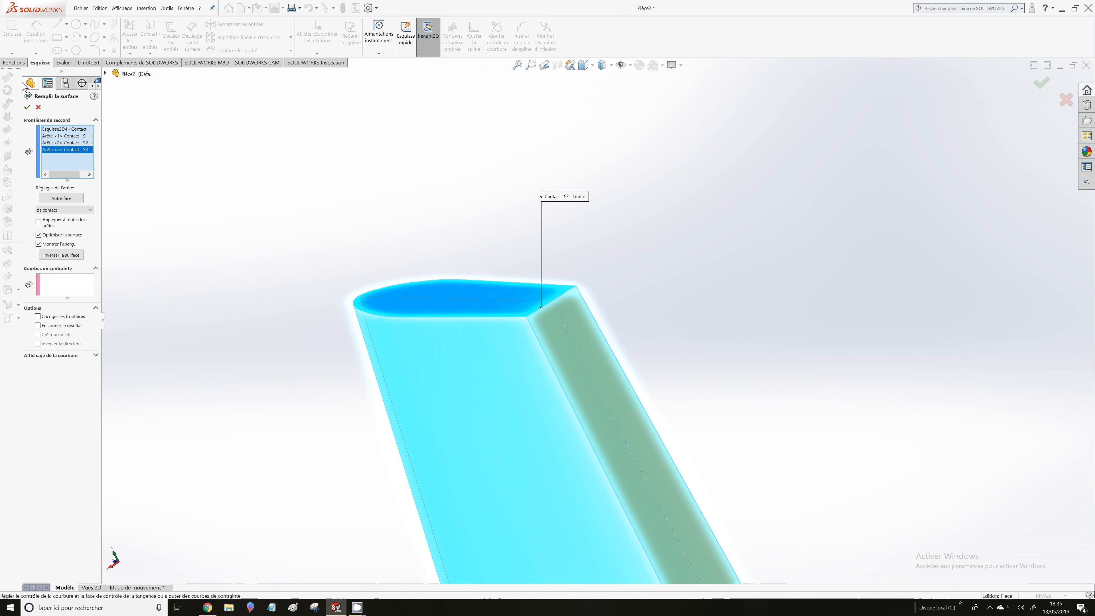
left_click(26, 107)
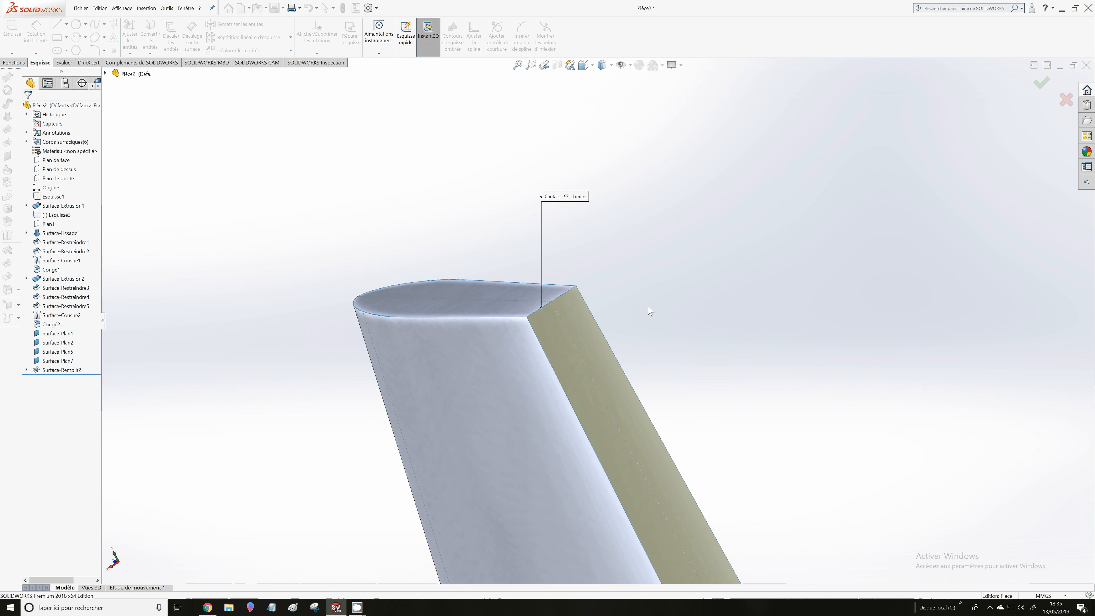
Draw a second 3D sketch line across the rear opening just below the fins, joining the upper ends of the two lower trailing edges
scroll(650, 310, "up", 5)
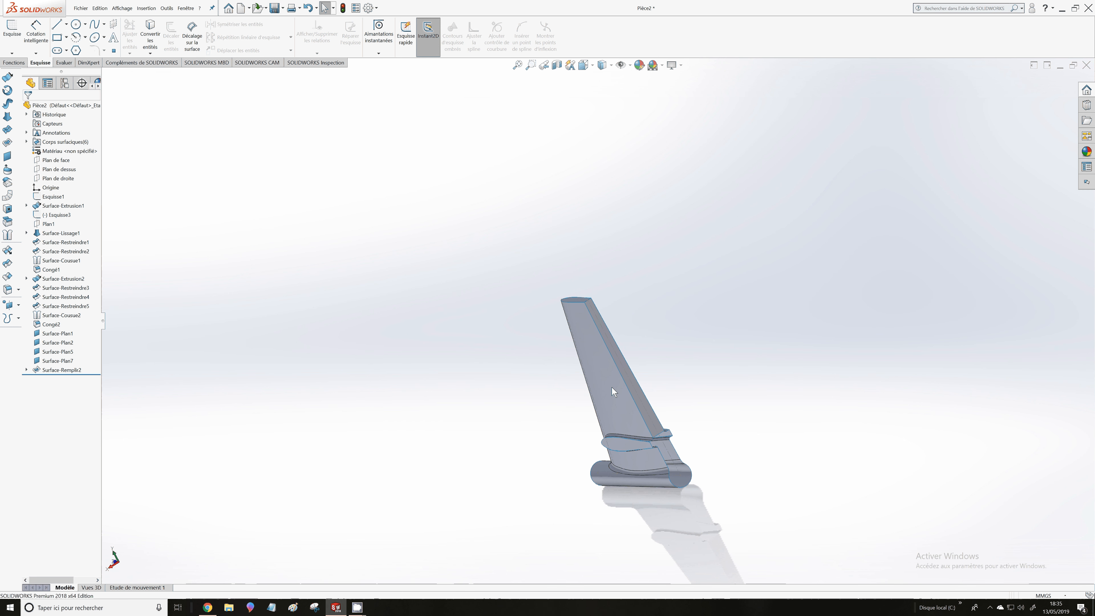
scroll(702, 301, "down", 5)
scroll(702, 301, "down", 2)
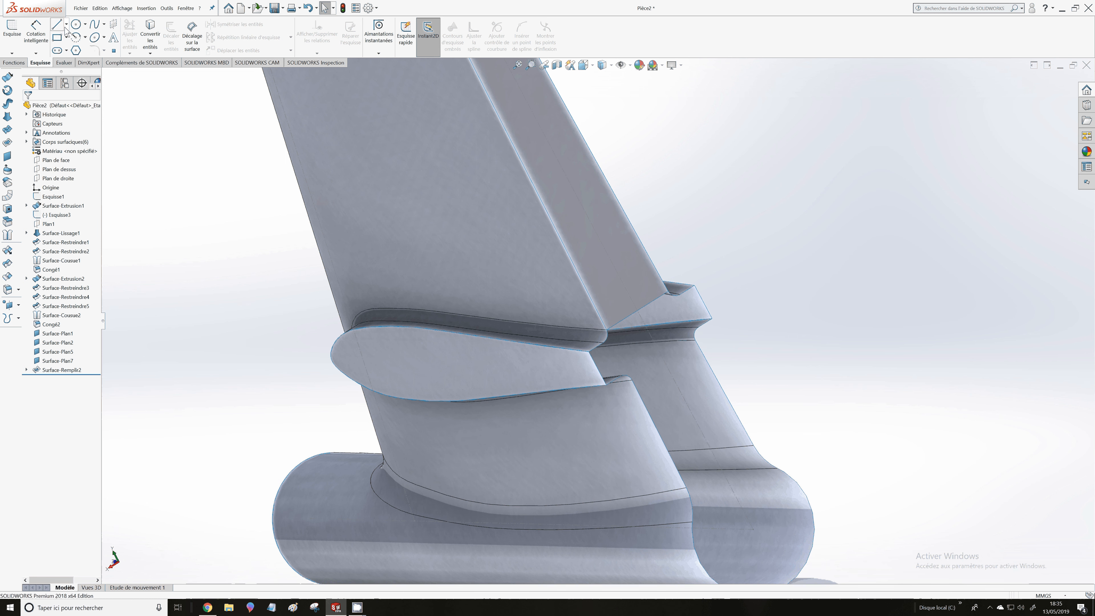
left_click(12, 53)
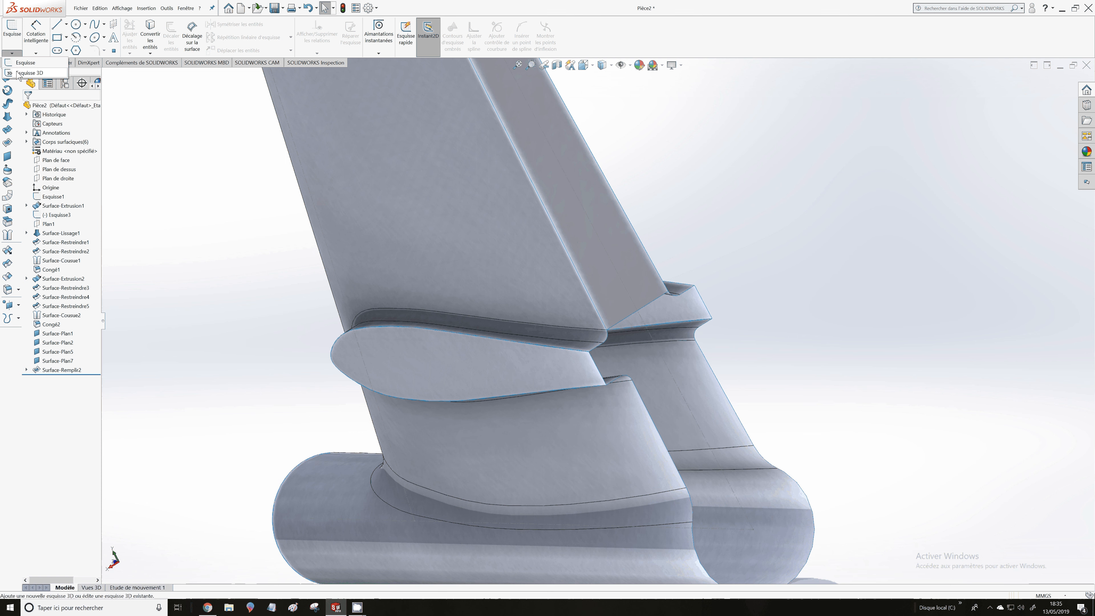
left_click(17, 73)
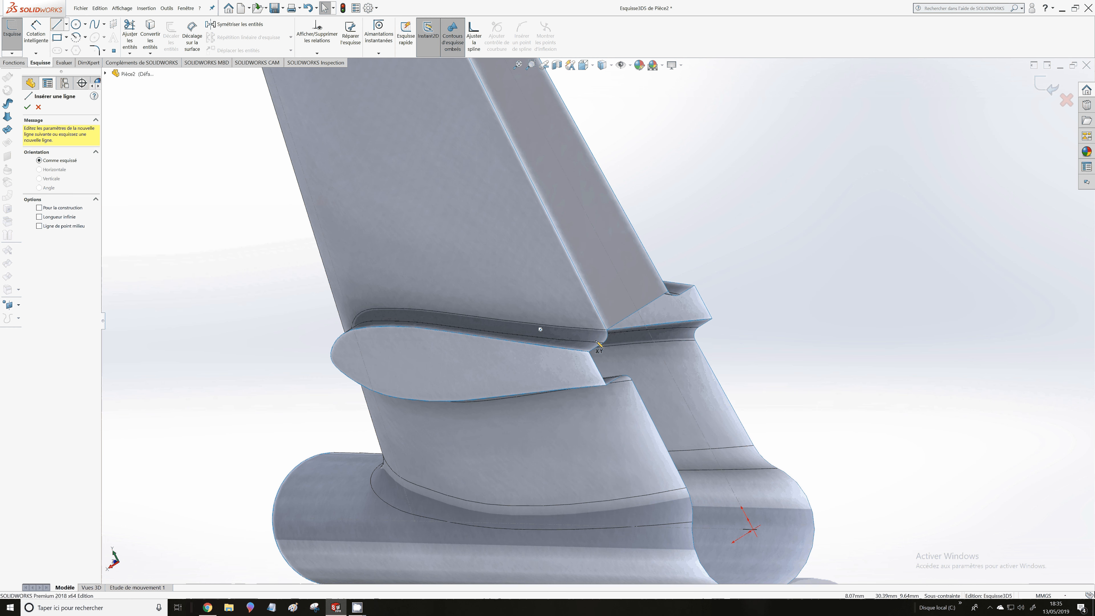
left_click(695, 340)
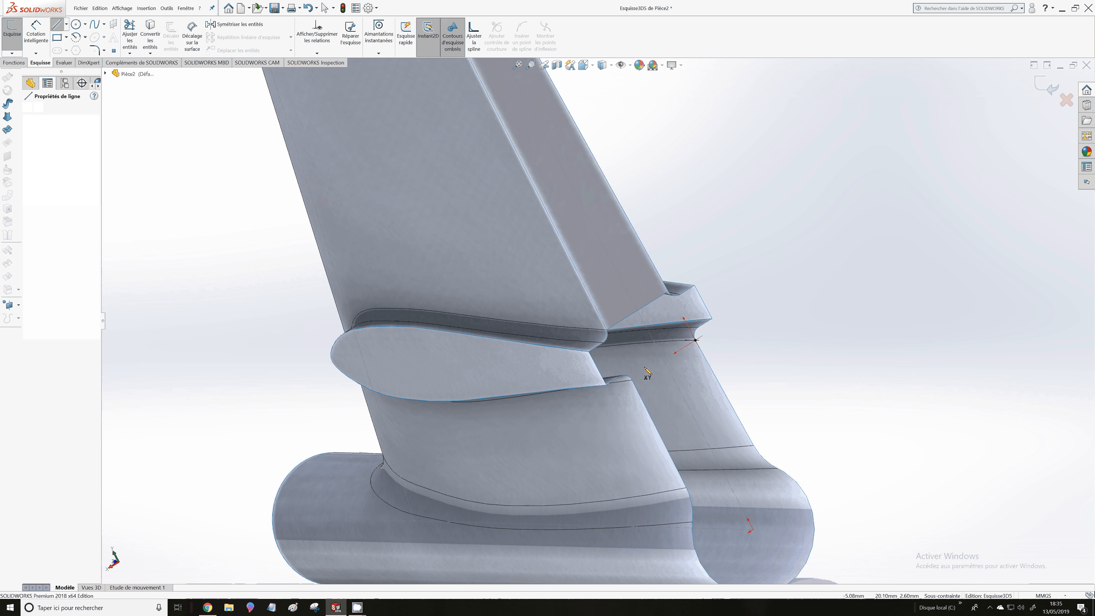
left_click(632, 379)
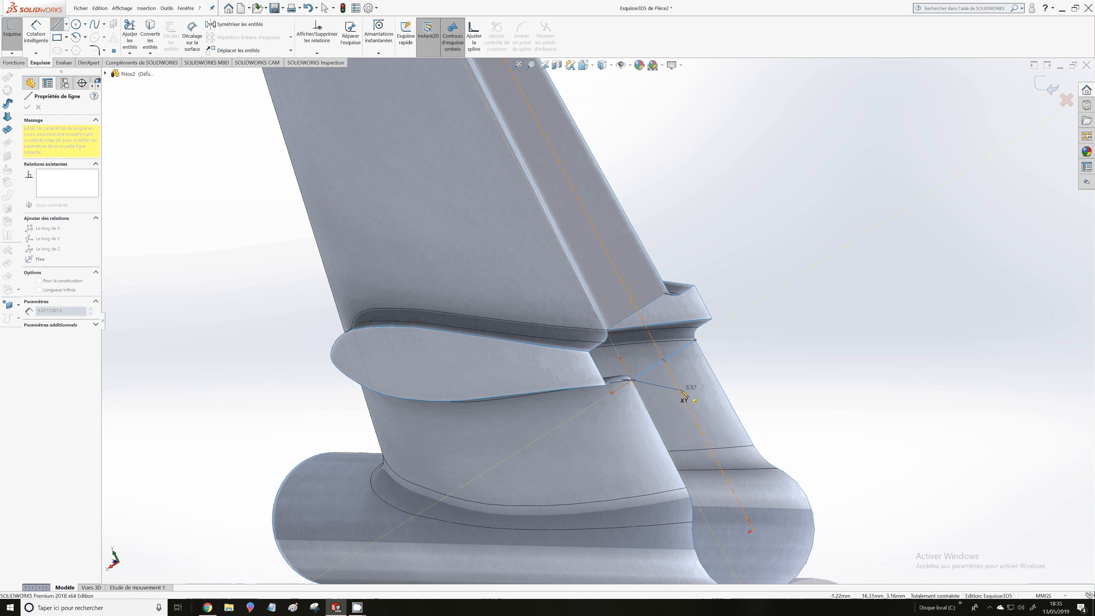
key("Escape")
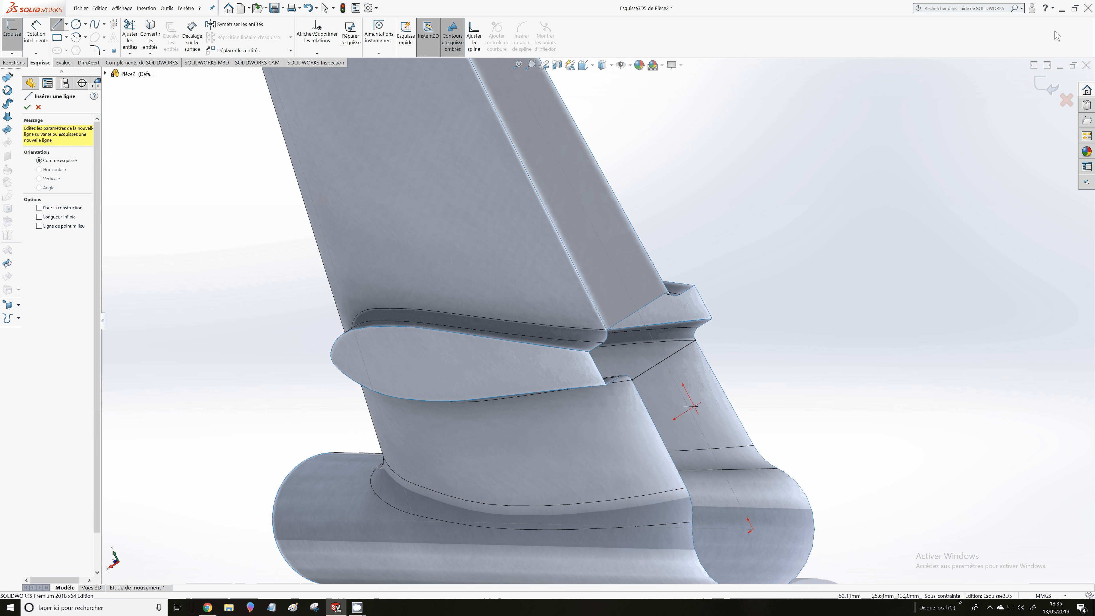
left_click(1045, 85)
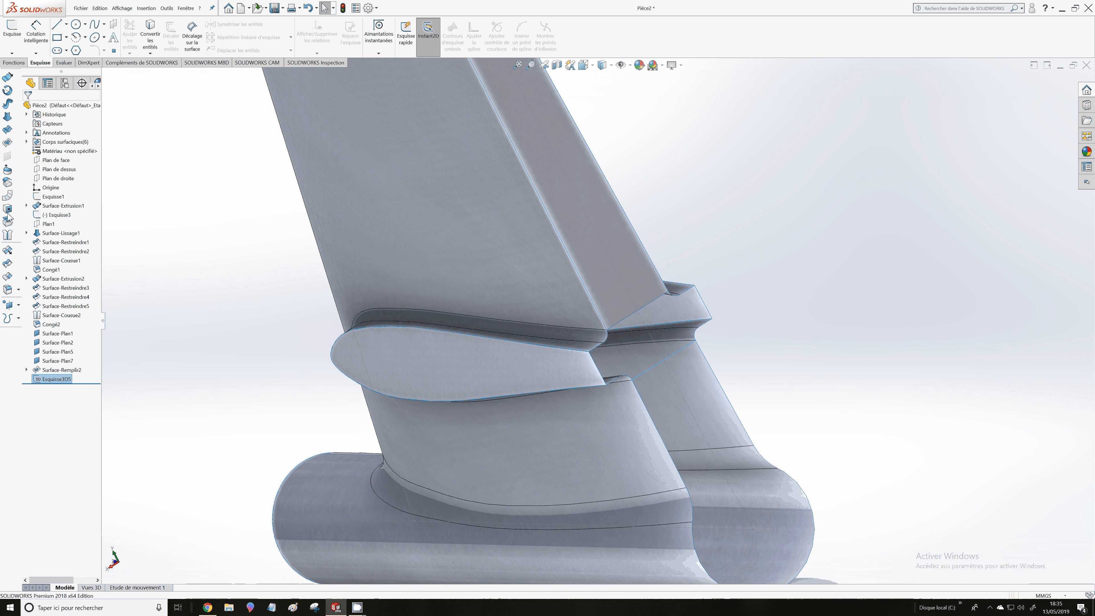
Fill the fin section of the rear opening, bounded by the lower 3D sketch line, the upper filled surface's bottom edge and both fins' rear edges
left_click(9, 141)
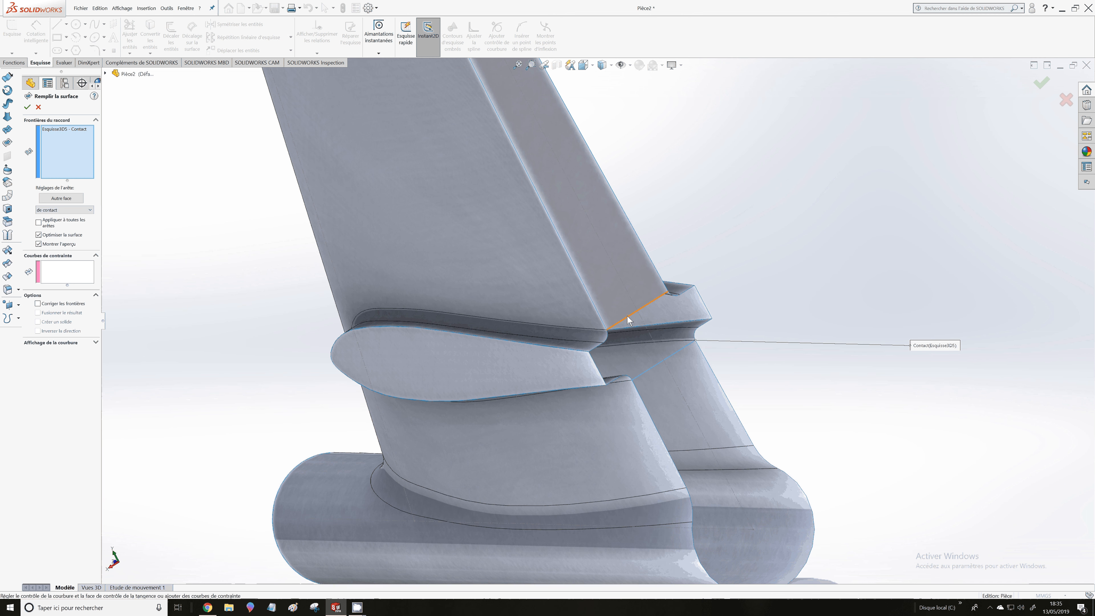
left_click(628, 320)
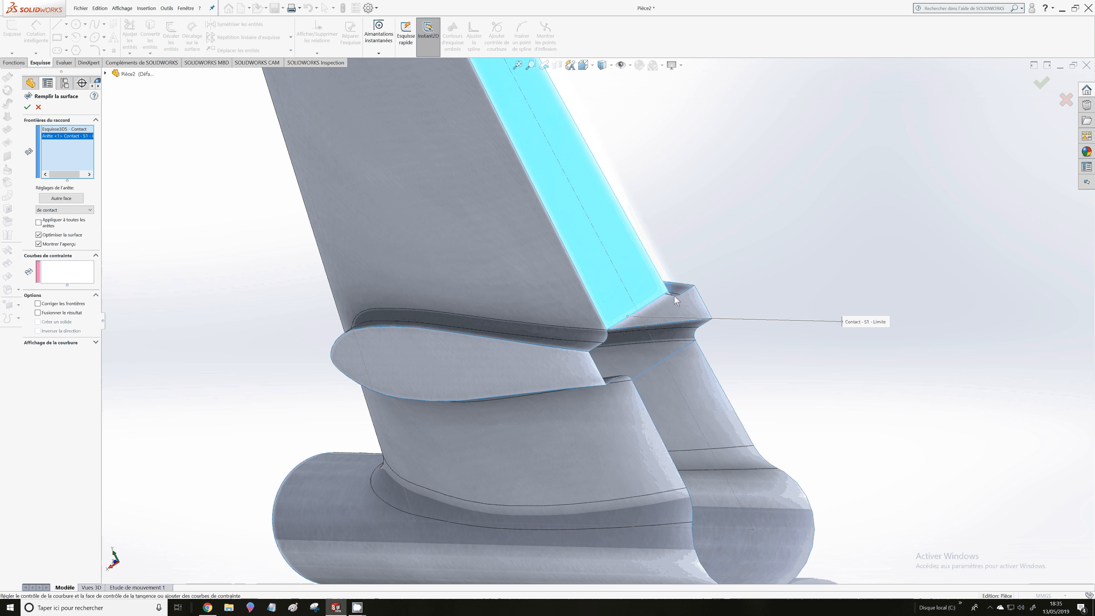
left_click(697, 295)
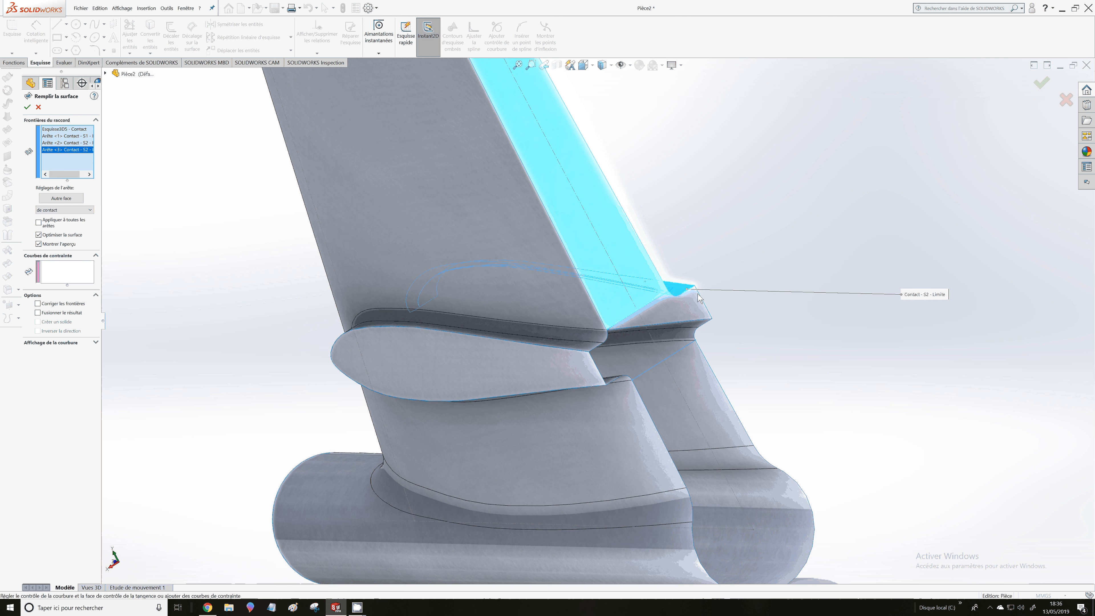
left_click(699, 335)
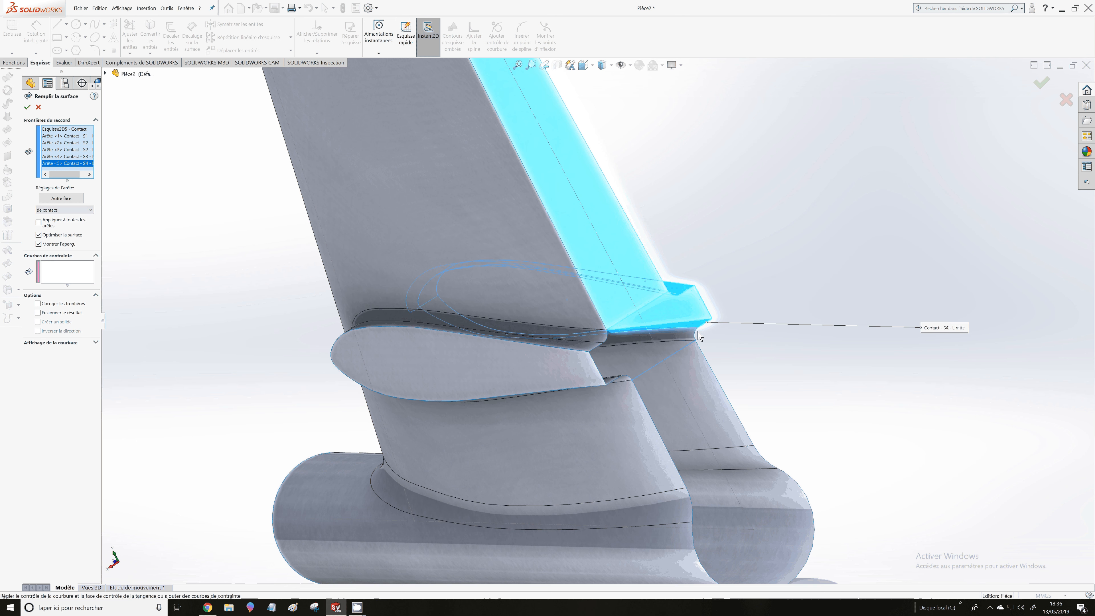
left_click(697, 337)
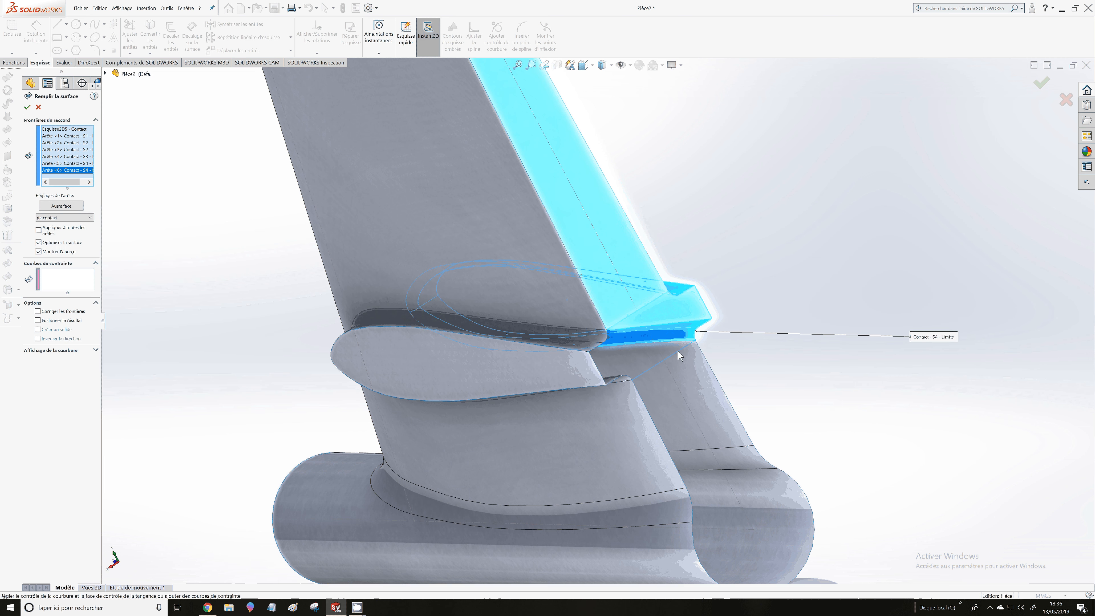
left_click(616, 382)
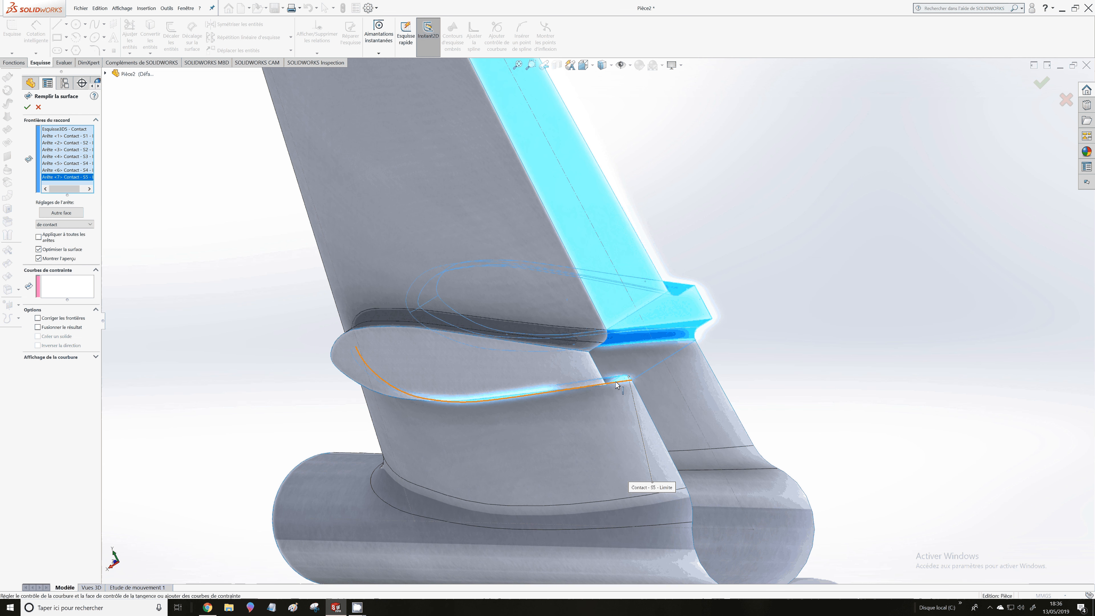
left_click(600, 372)
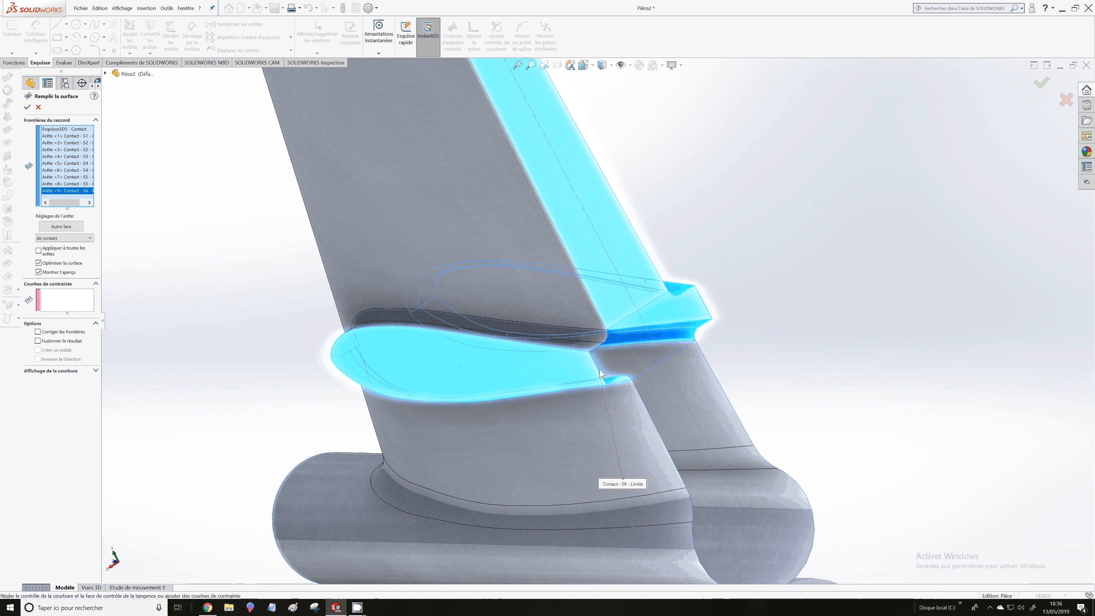
left_click(607, 338)
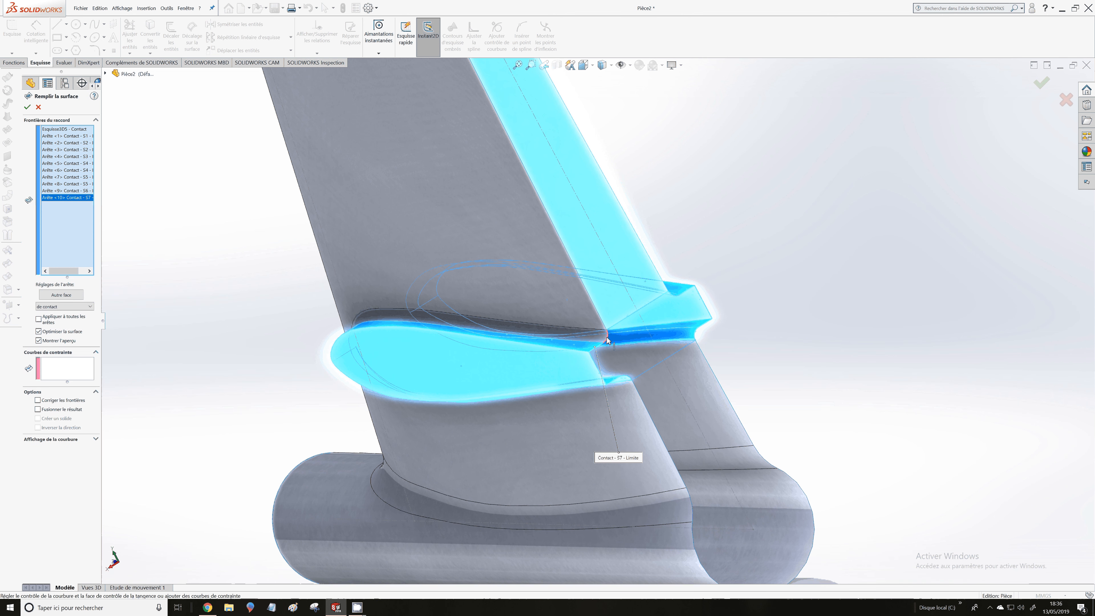
left_click(607, 338)
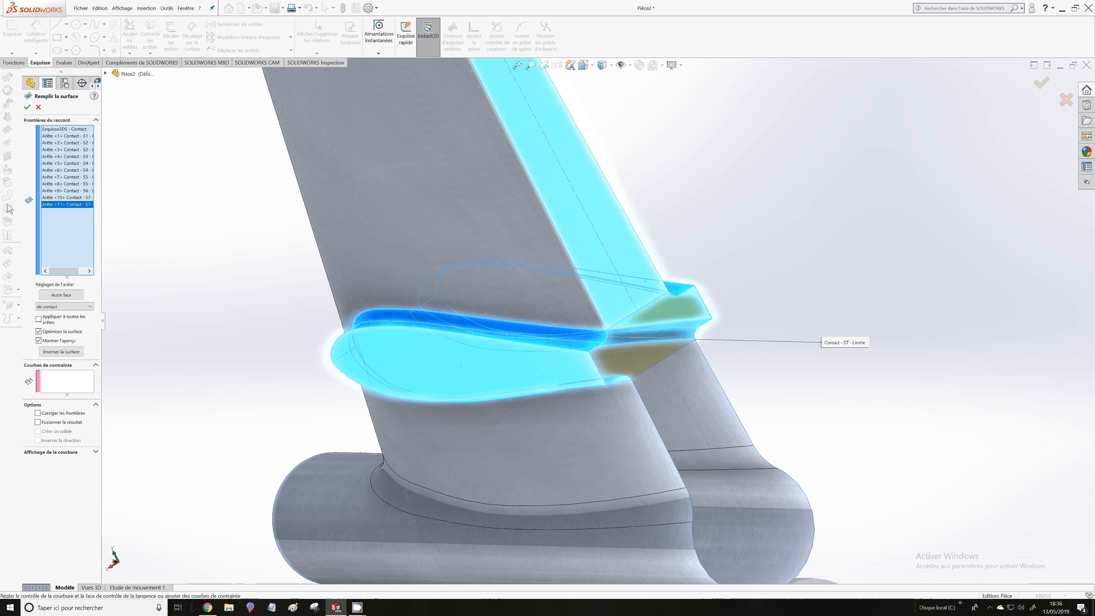
left_click(27, 107)
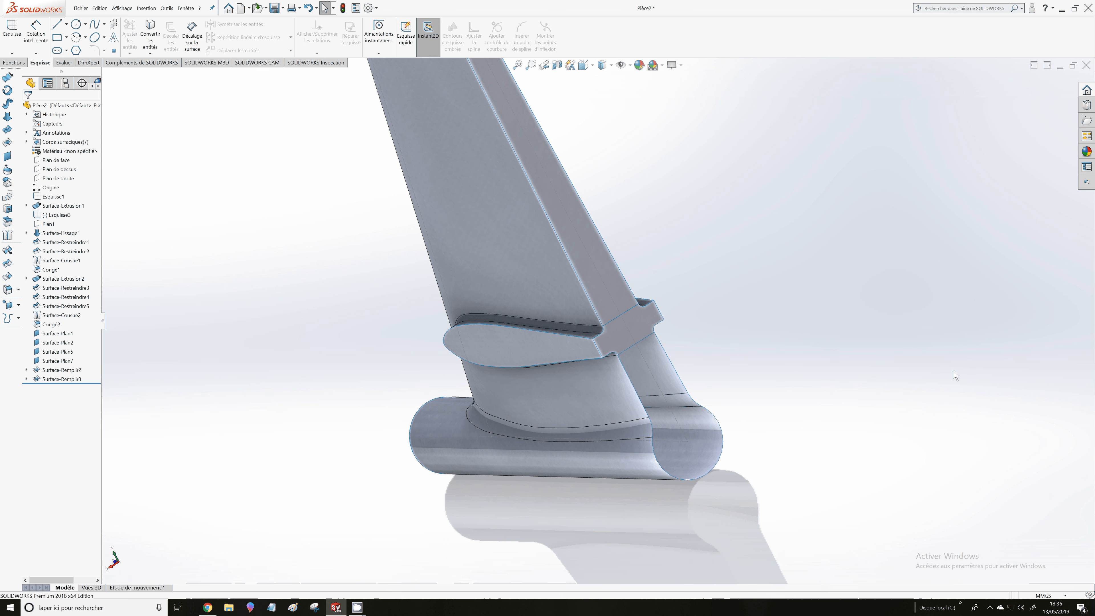
Fill the remaining lower rear opening, bounded by the fin section's bottom edge, the lower trailing edges, the root fillet edges and the rounded root's end edge
middle_click_drag(955, 375, 910, 471)
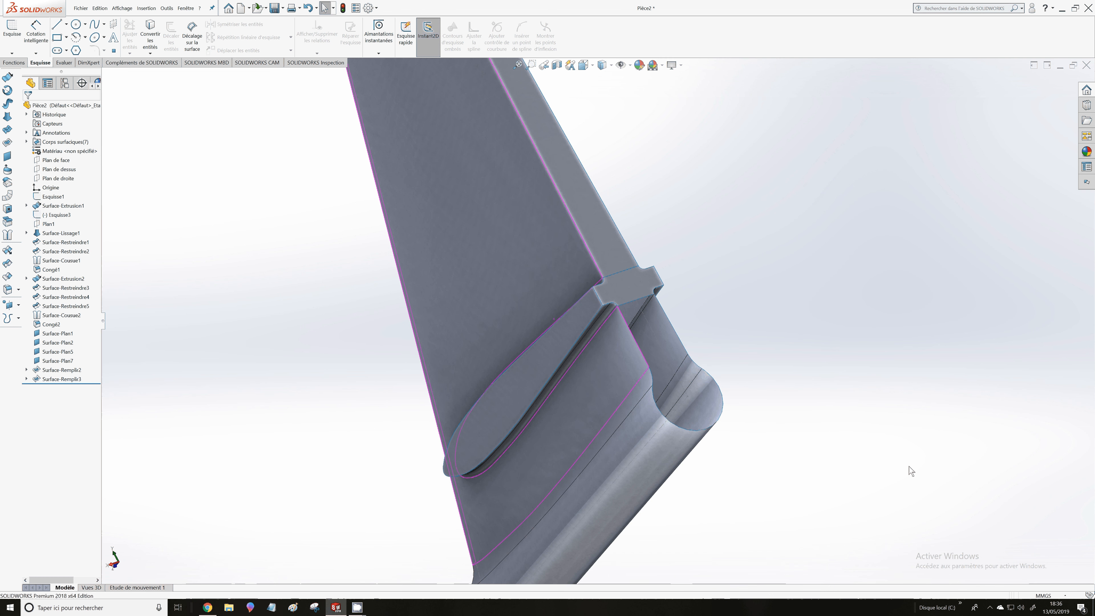
scroll(910, 471, "down", 2)
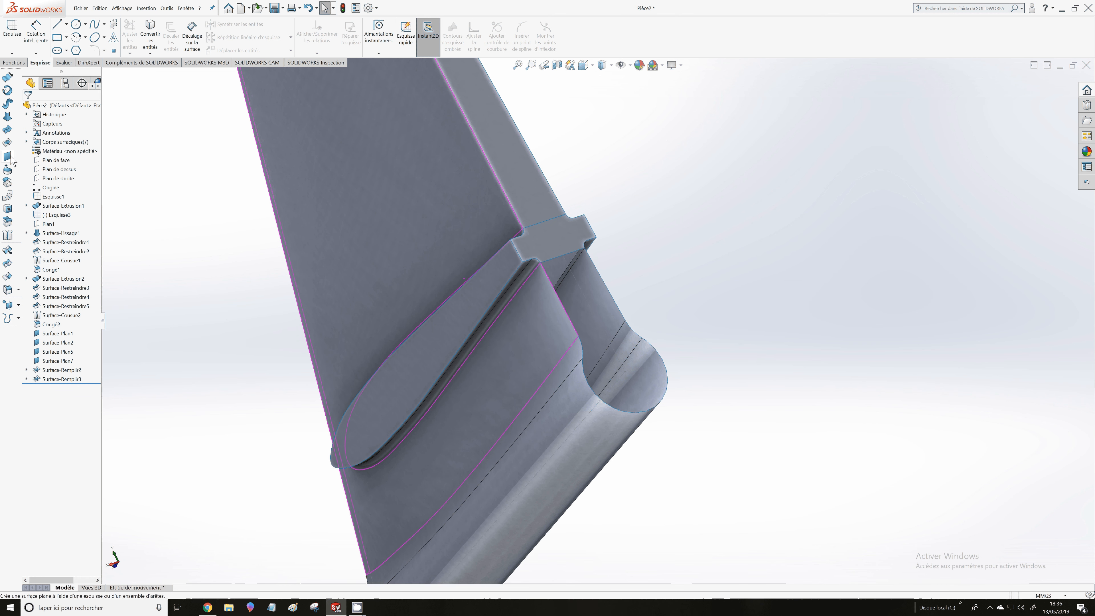
left_click(8, 143)
left_click(566, 254)
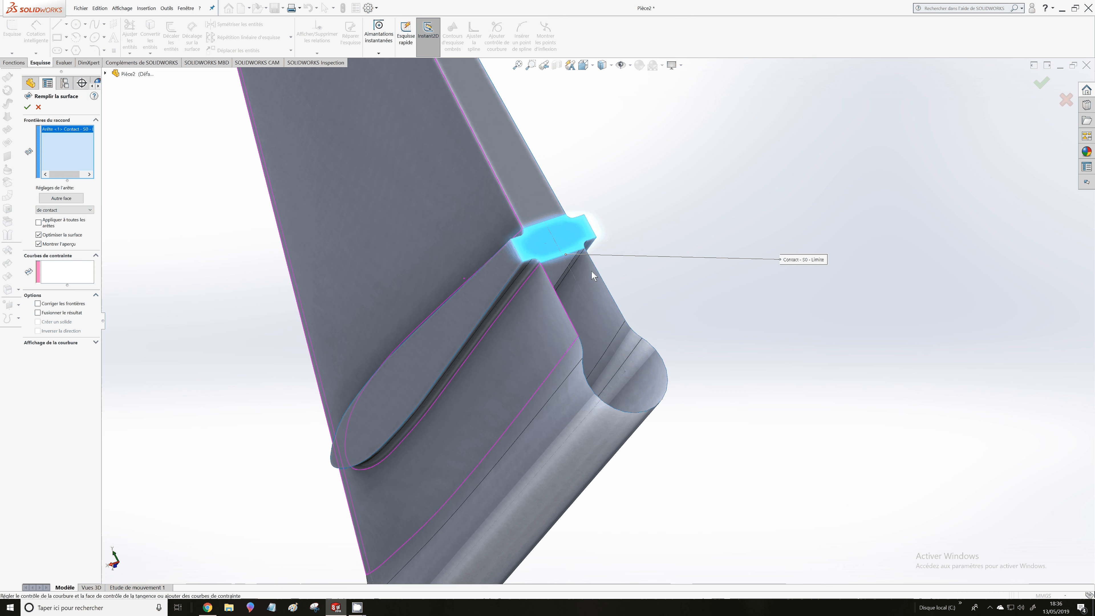
left_click(594, 269)
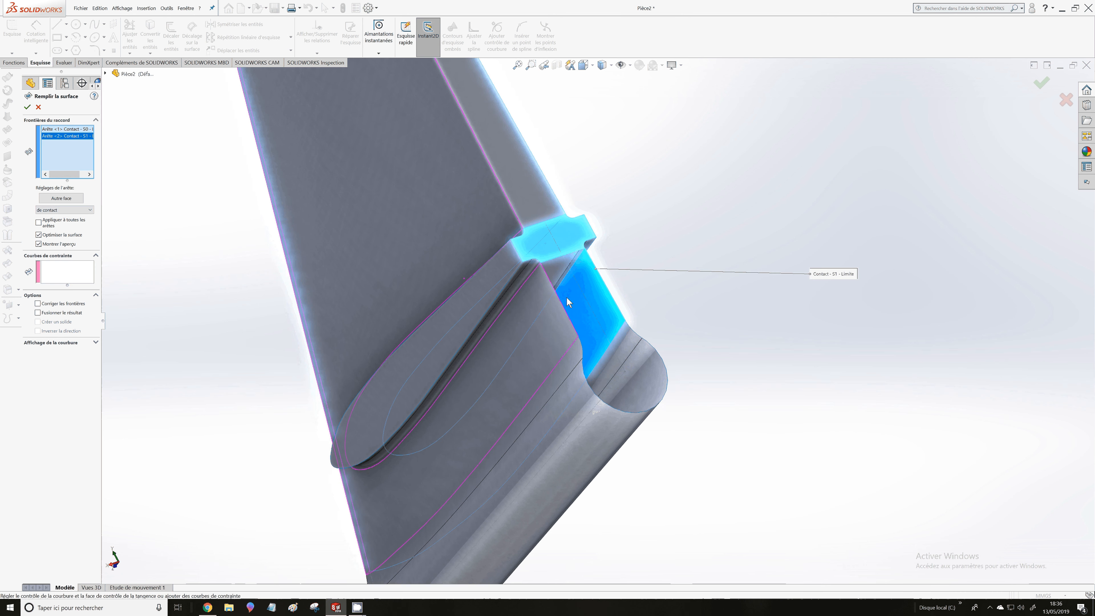
left_click(566, 298)
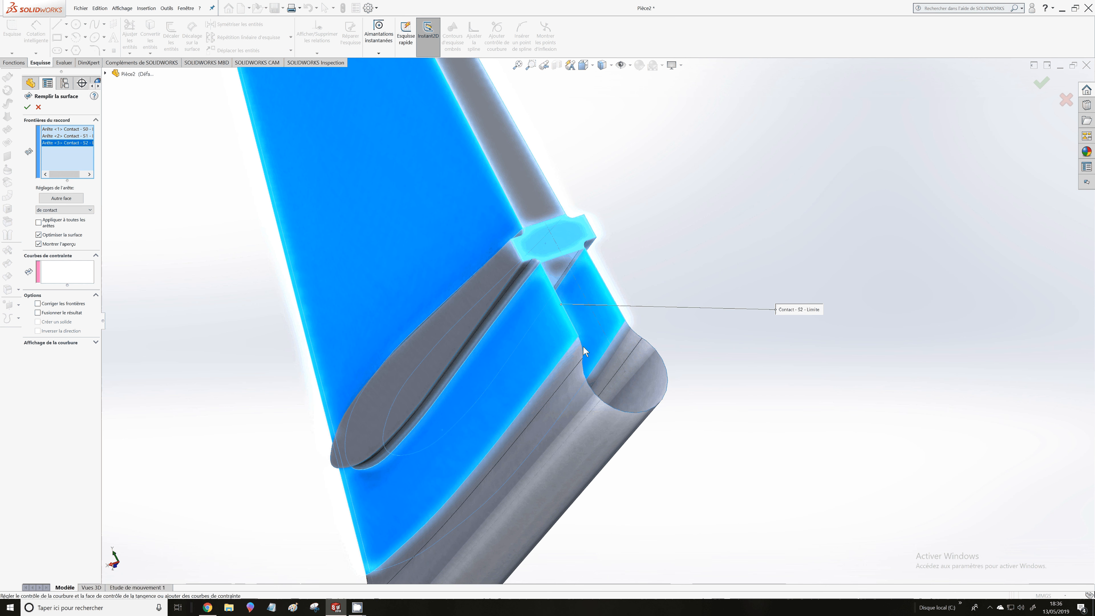
left_click(582, 347)
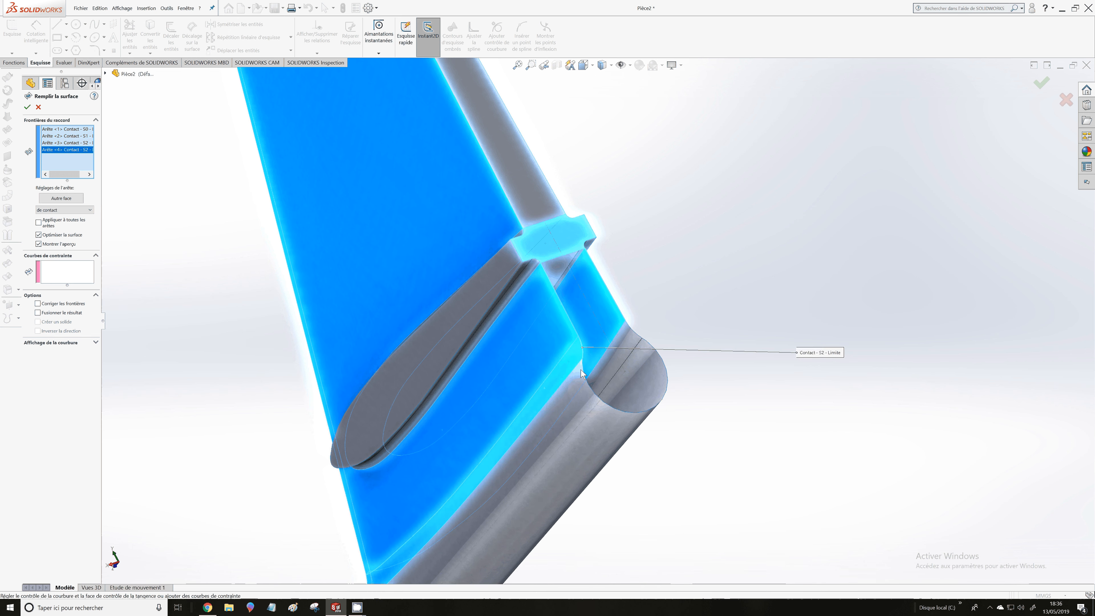
left_click(582, 370)
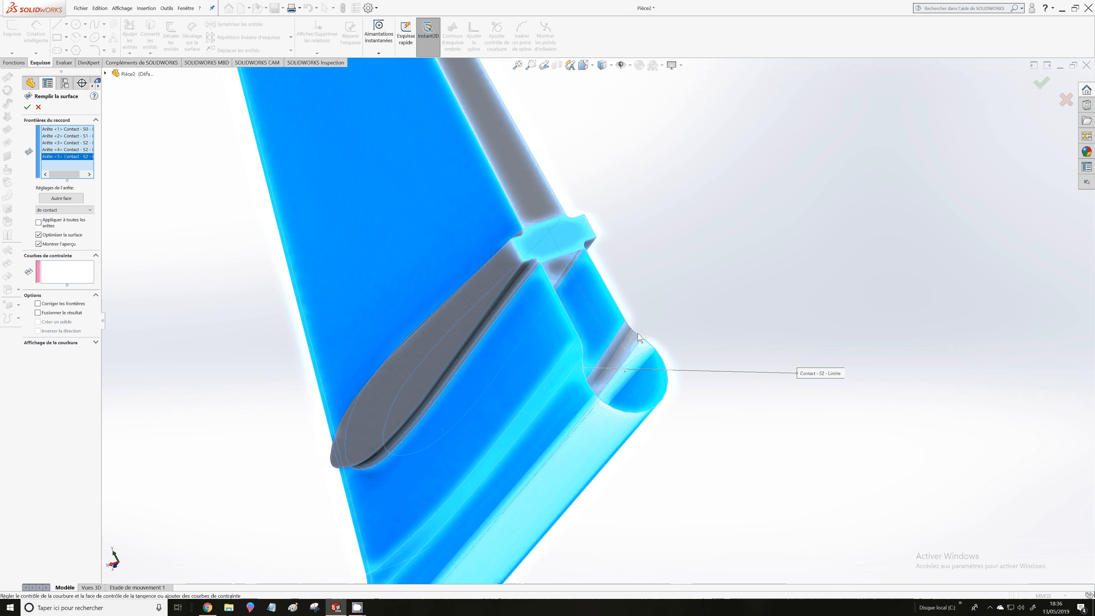
left_click(637, 336)
key("Return")
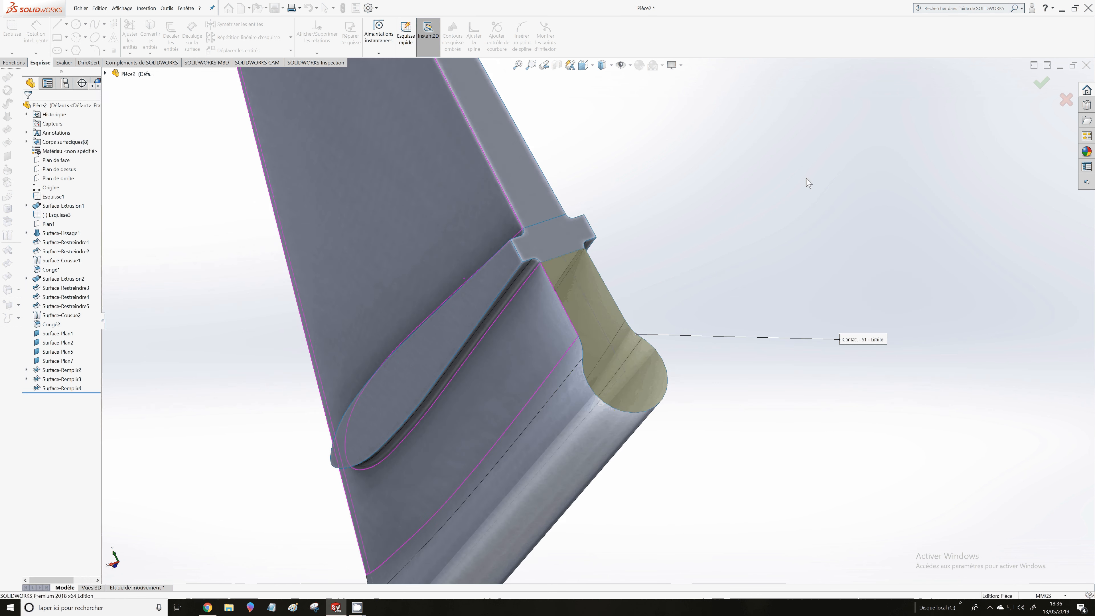
scroll(620, 347, "up", 5)
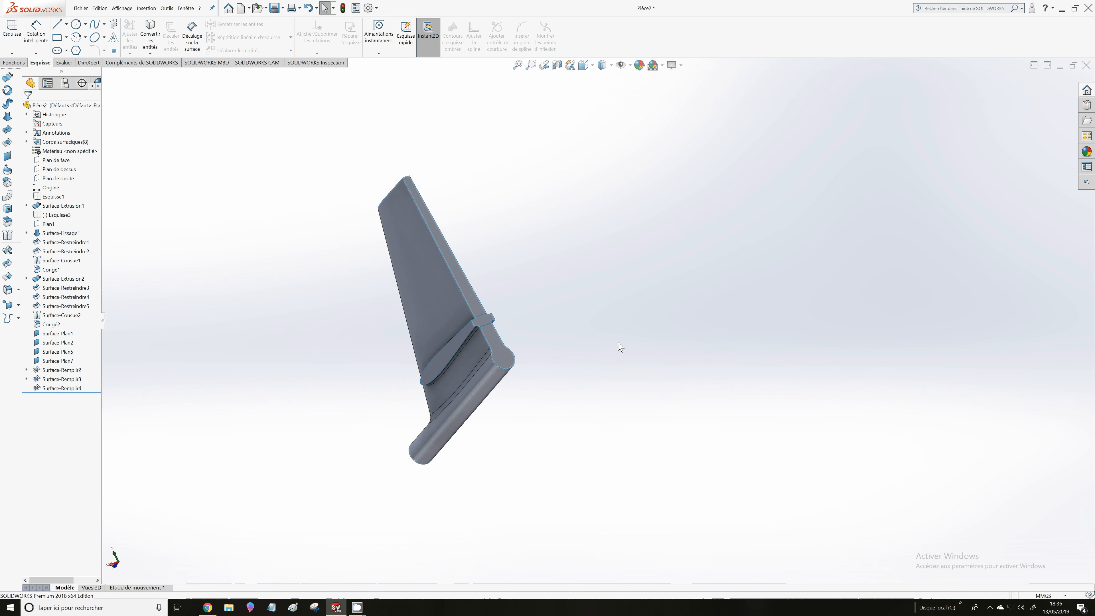
middle_click_drag(620, 348, 632, 394)
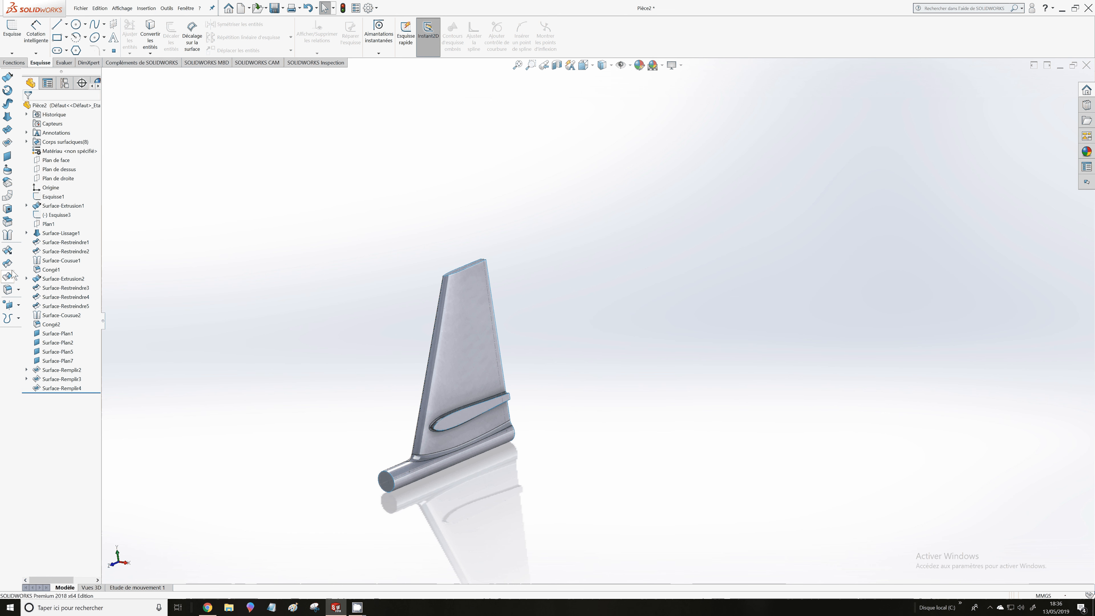
Start a knit surface with the filleted blade body, one fin's flat face, the root end cap, the three rear fill surfaces and the tip cap
left_click(8, 235)
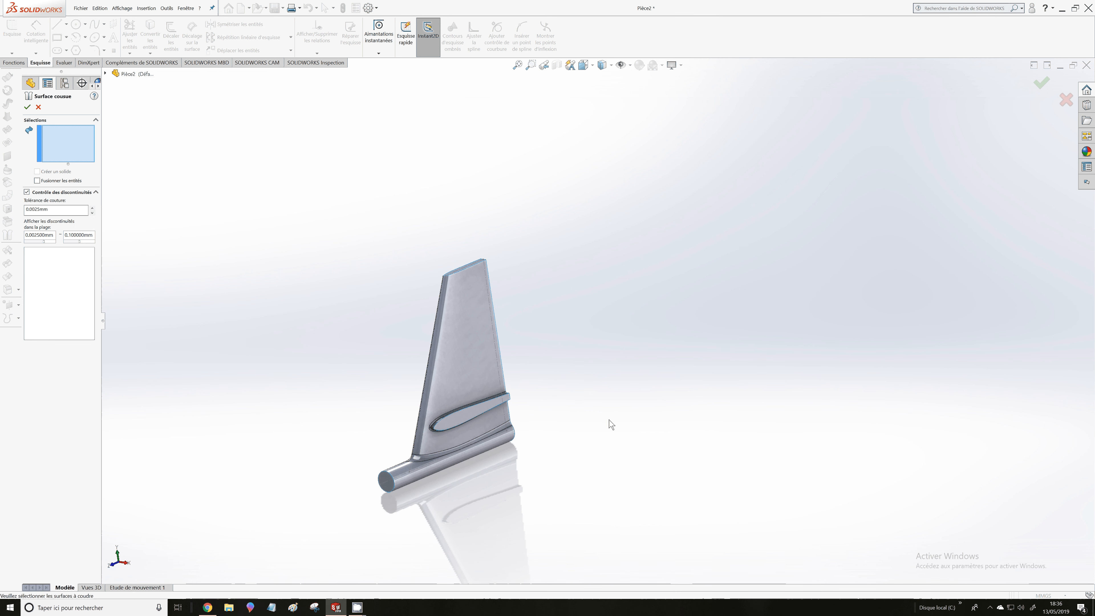
left_click(487, 385)
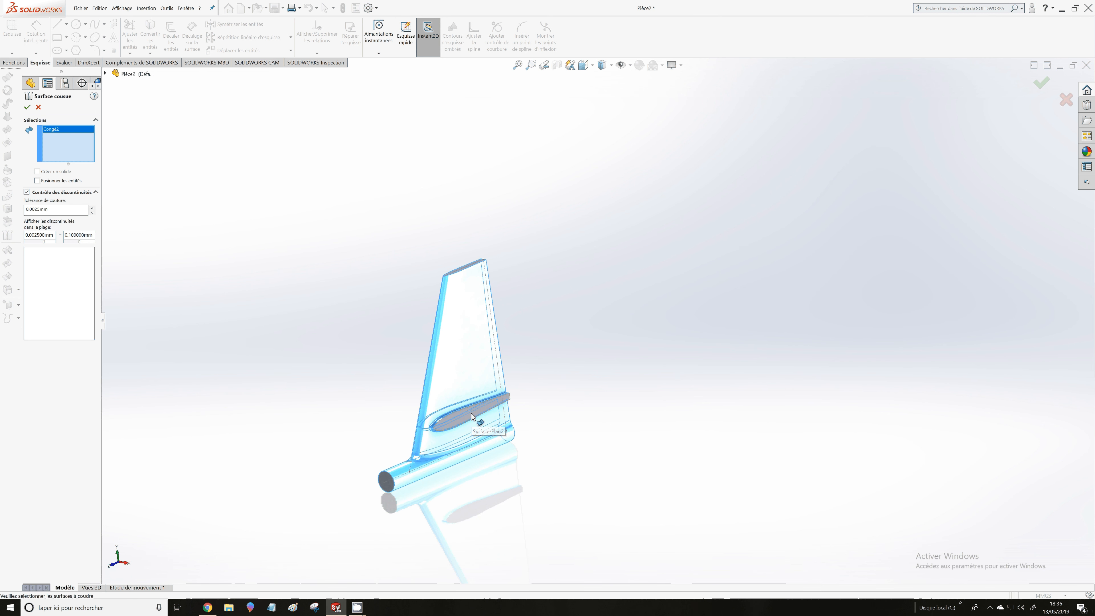
left_click(473, 416)
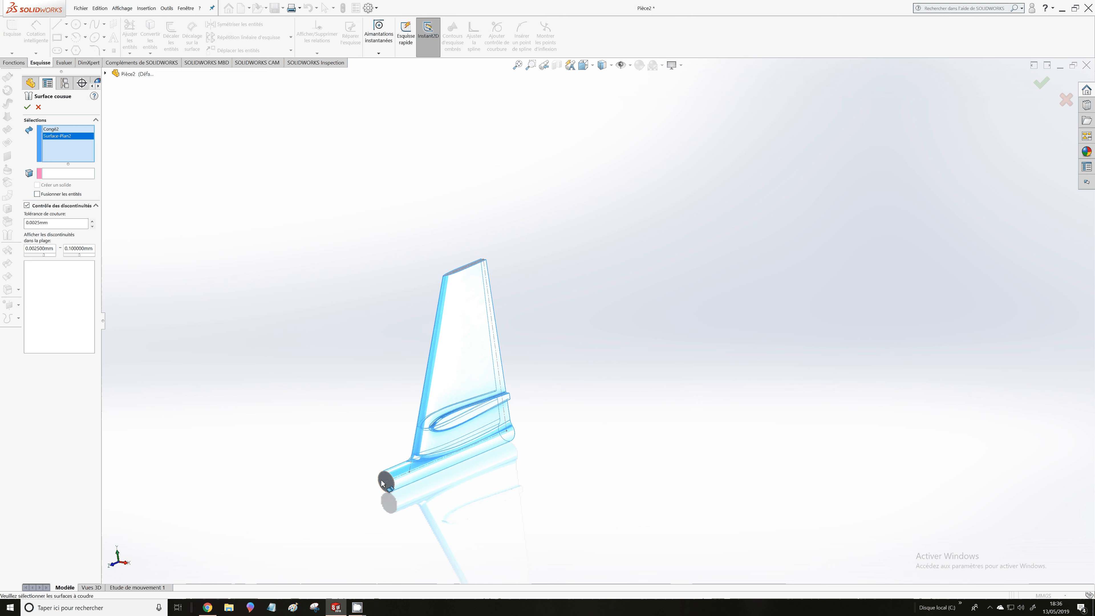
left_click(382, 483)
middle_click_drag(521, 501, 503, 435)
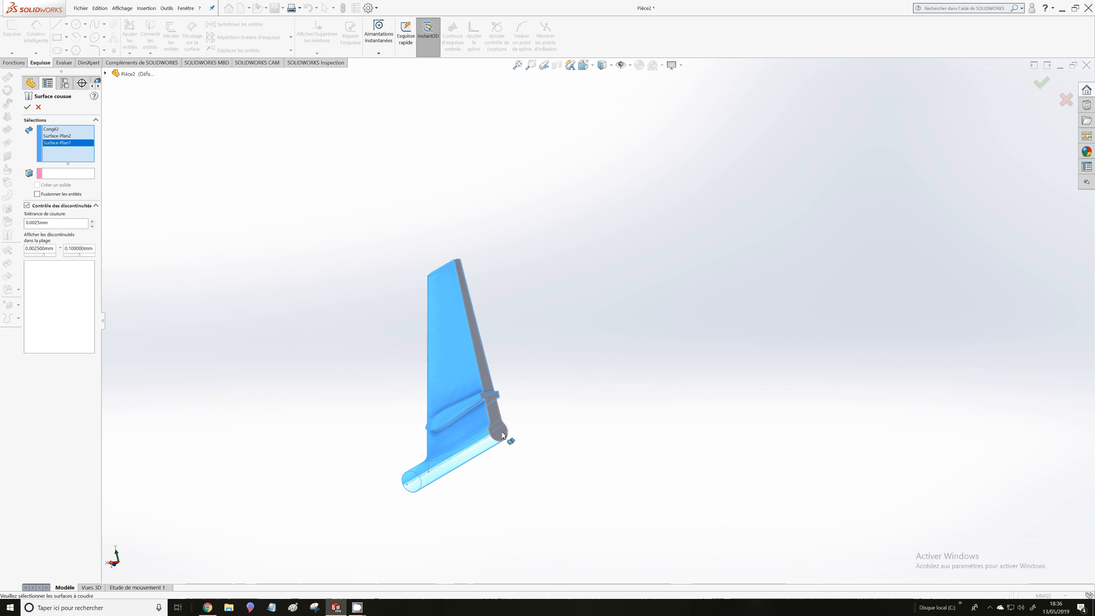
left_click(503, 434)
left_click(494, 397)
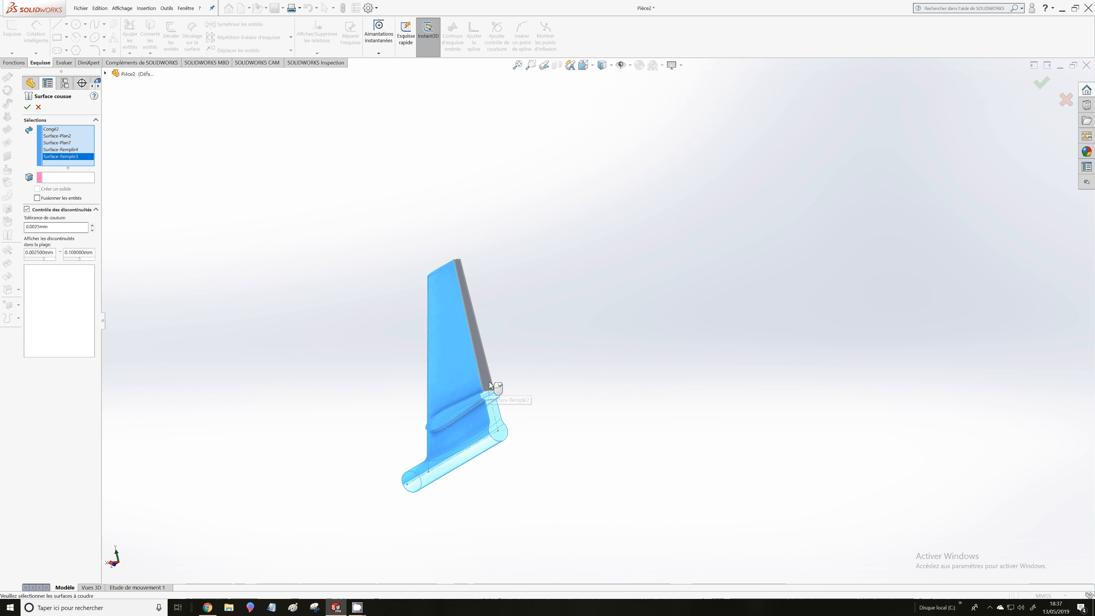
left_click(490, 386)
middle_click_drag(491, 385, 446, 351)
left_click(446, 351)
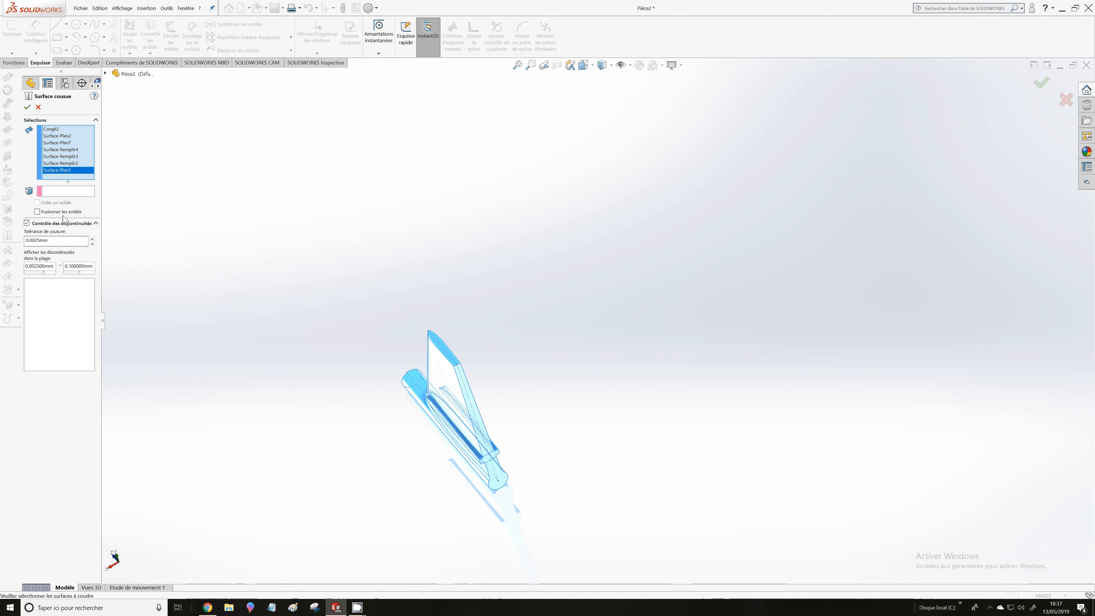
Add the opposite fin's flat face to the knit, enable merging entities and creating a solid, and complete the knit surface
left_click(37, 212)
scroll(475, 425, "down", 1)
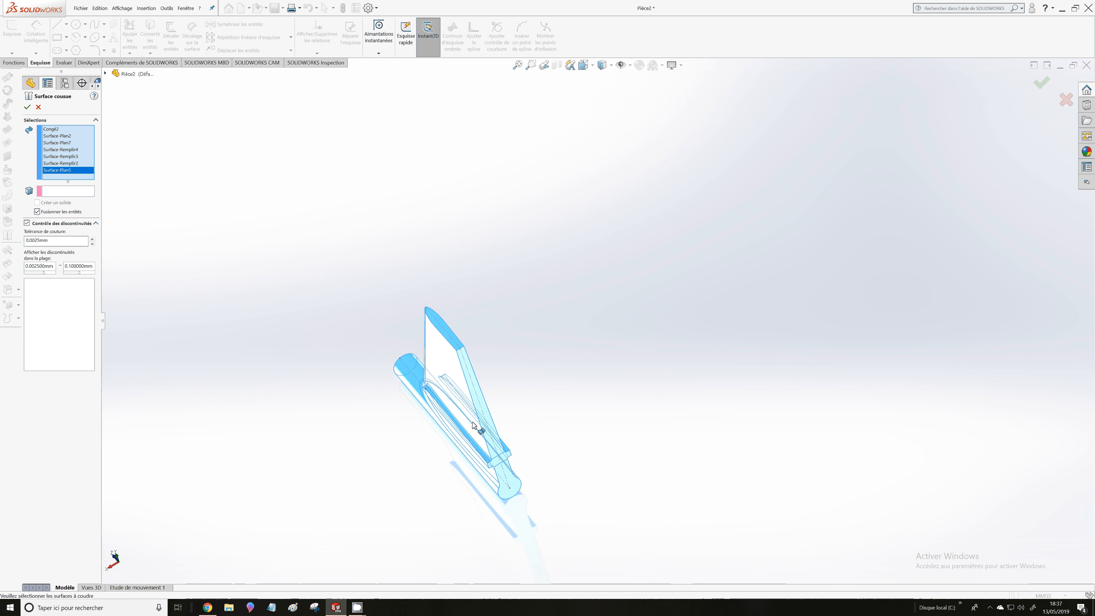
scroll(474, 425, "down", 4)
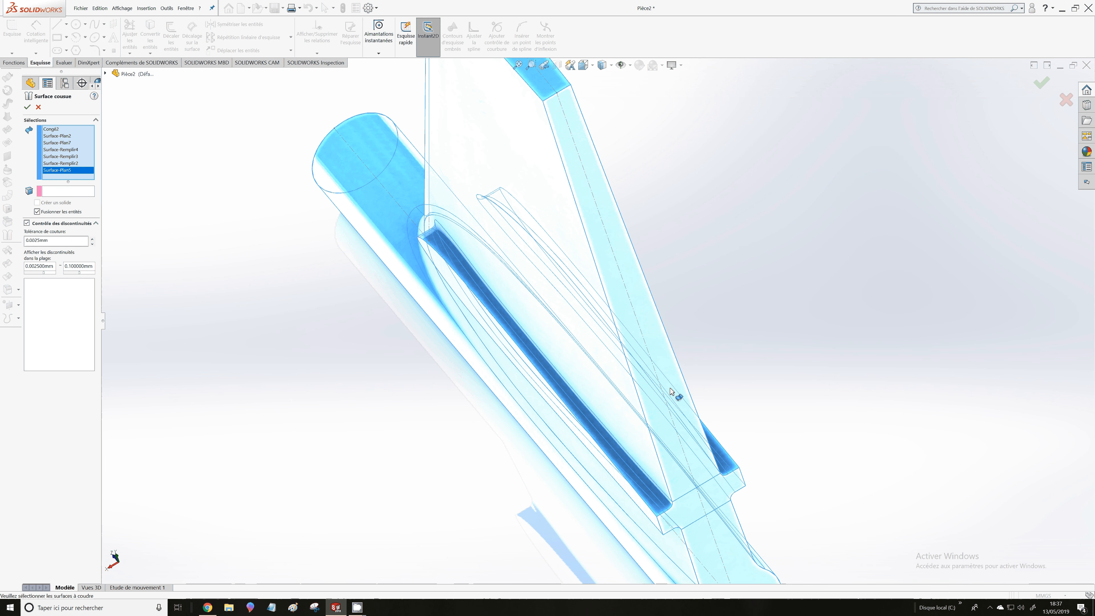
scroll(670, 391, "up", 3)
middle_click_drag(720, 329, 725, 352)
left_click(724, 349)
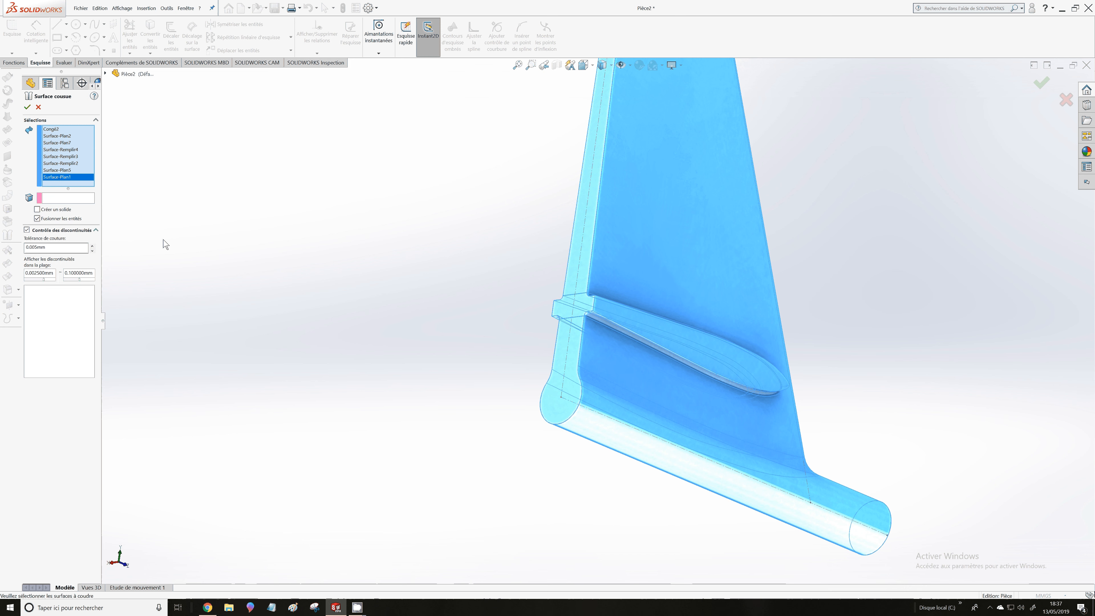
left_click(37, 209)
left_click(27, 107)
Set the display style of the blade to shaded without edges
middle_click_drag(827, 255, 795, 167)
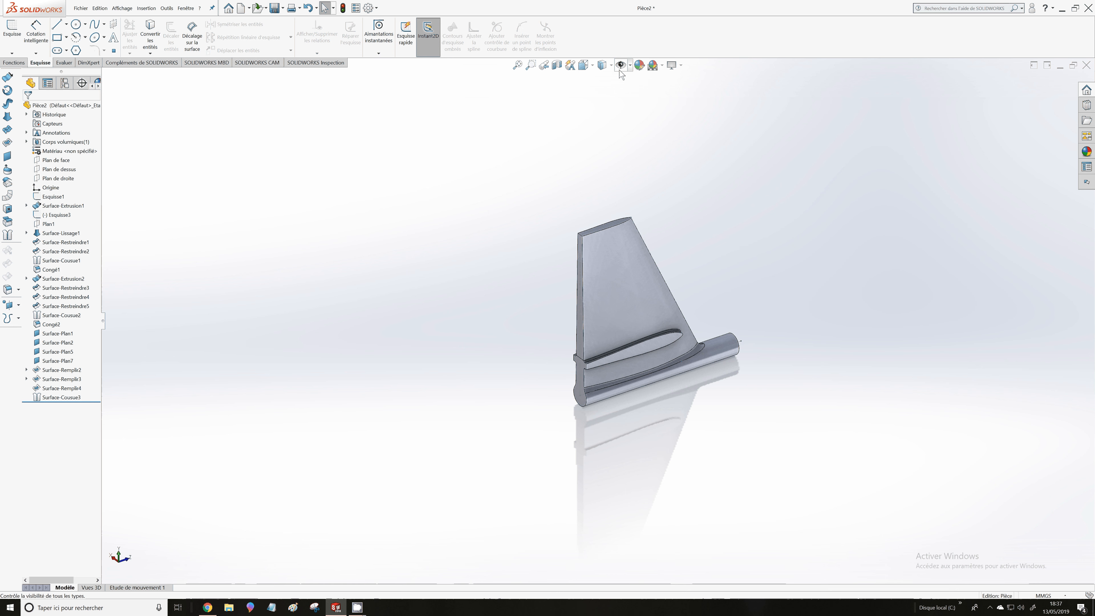
left_click(610, 65)
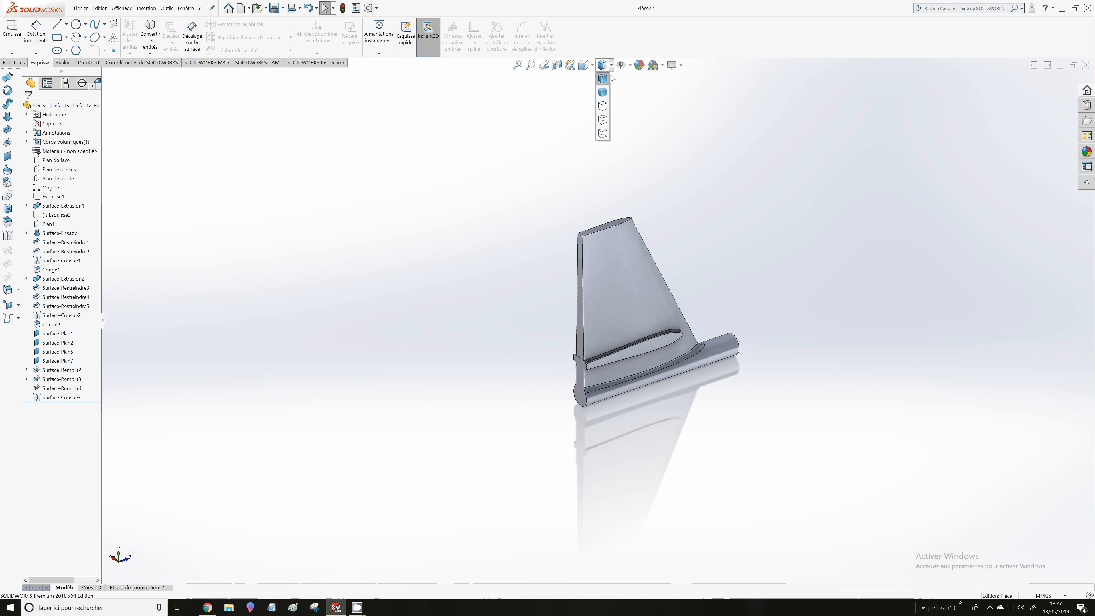
left_click(603, 91)
scroll(646, 267, "up", 1)
scroll(549, 481, "down", 1)
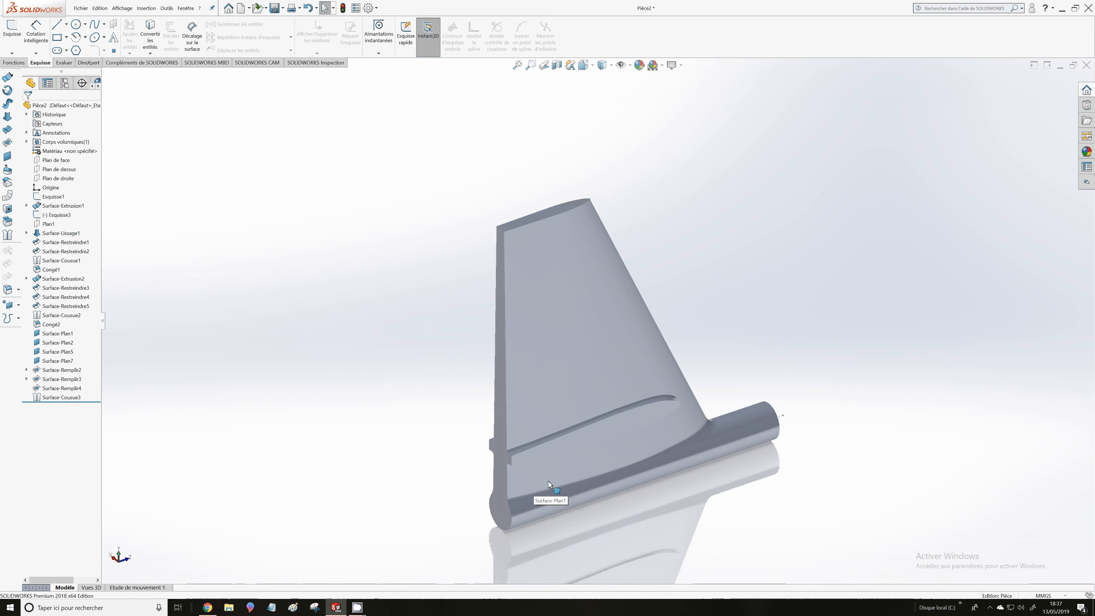
mouse_move(549, 481)
middle_mouse_down()
mouse_move(618, 355)
mouse_move(585, 312)
mouse_move(632, 323)
mouse_move(673, 303)
middle_mouse_up()
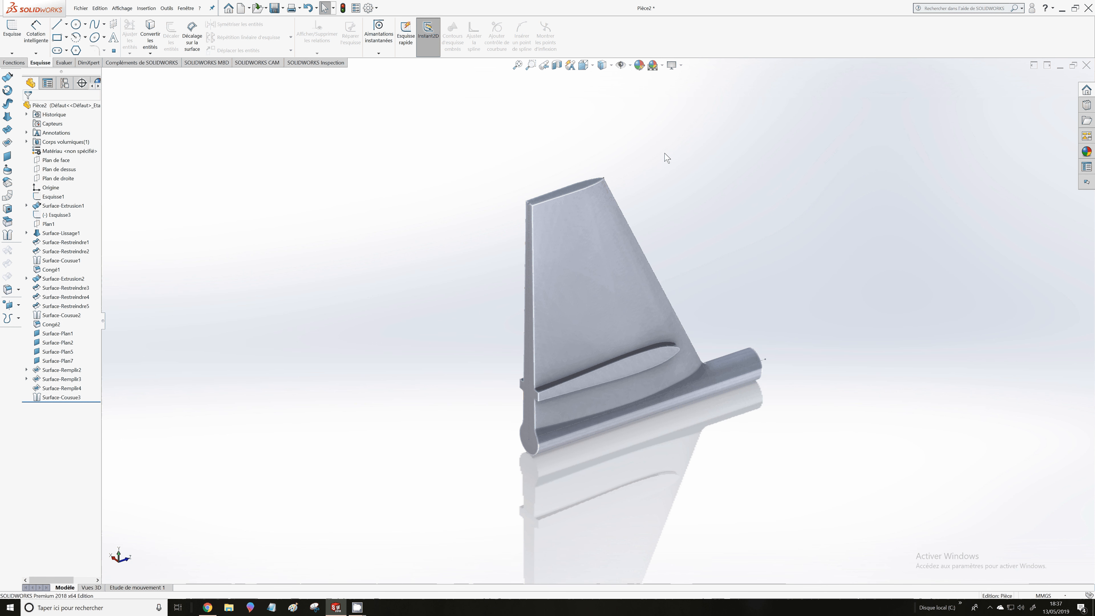
Sketch a circle of about 3.3 mm radius on the flat face of the fin shown in the right view, towards its rounded nose
left_click(583, 65)
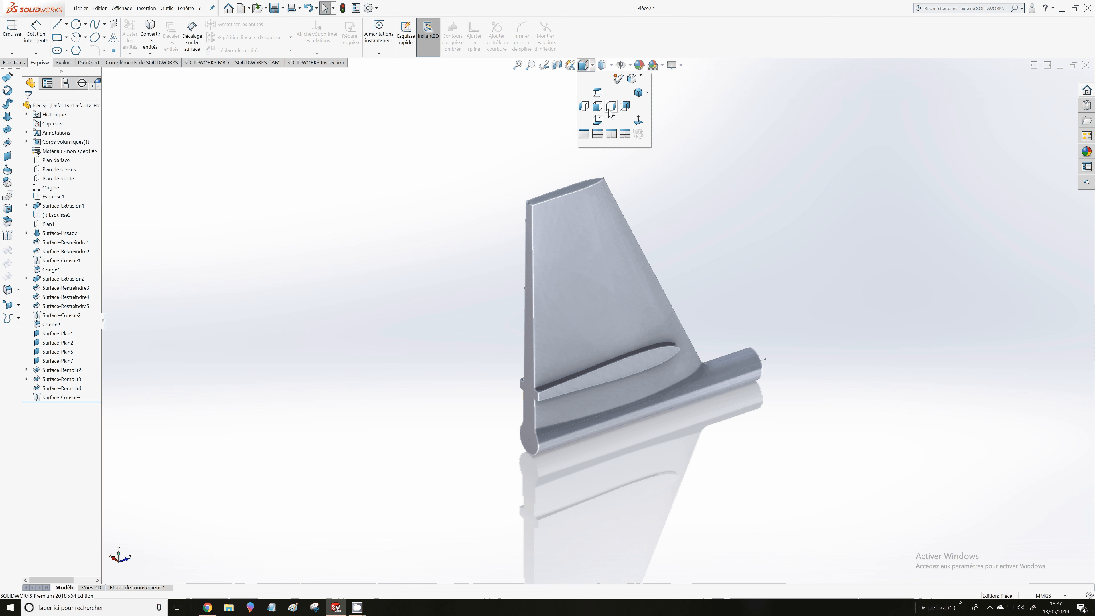
left_click(584, 106)
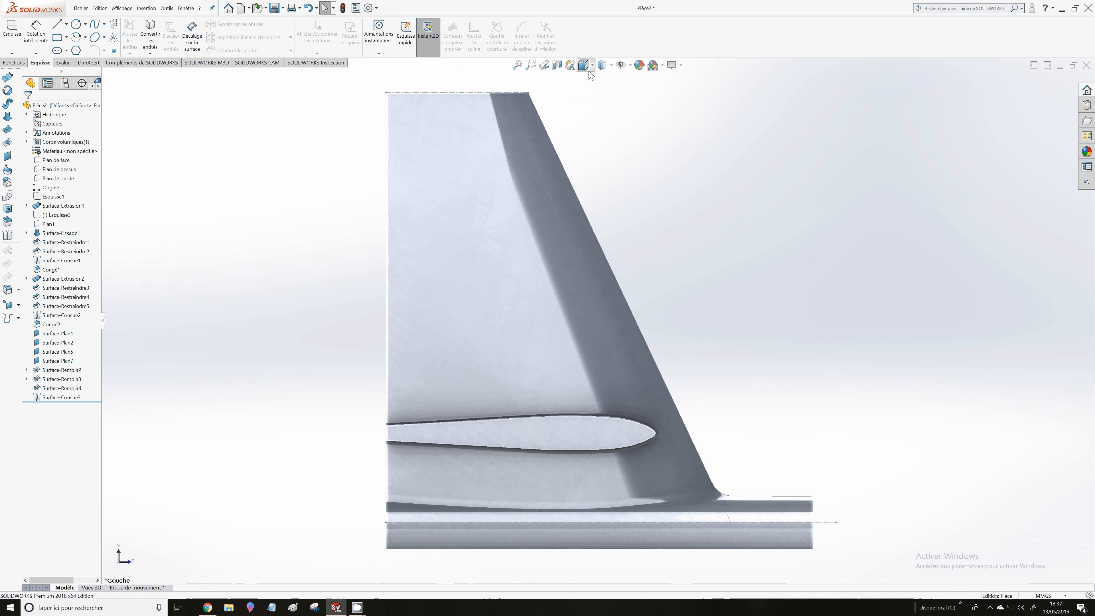
left_click(584, 66)
left_click(614, 108)
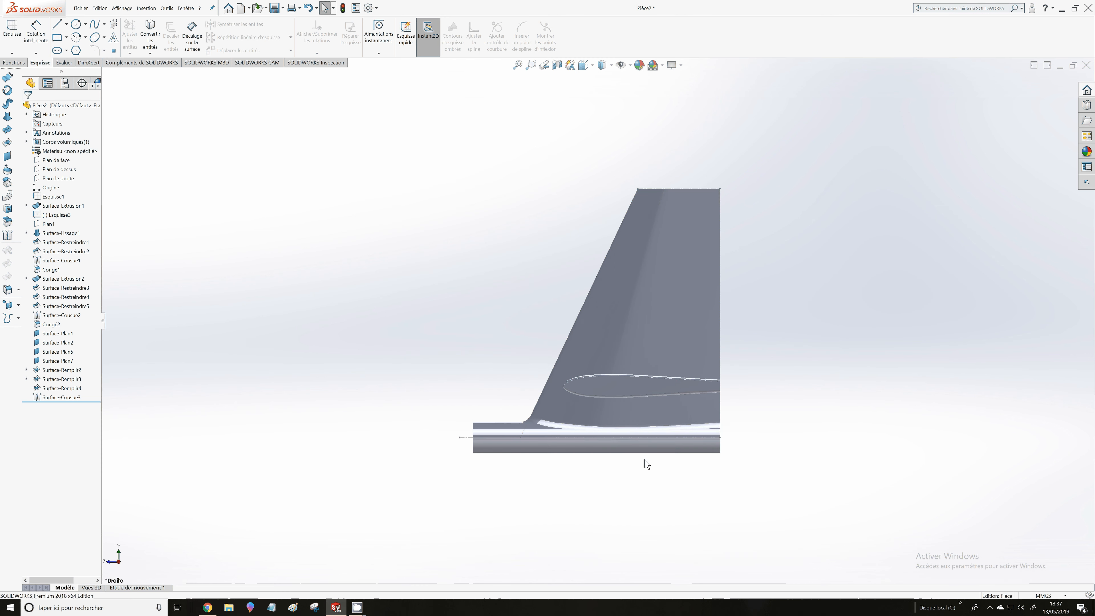
scroll(559, 455, "down", 5)
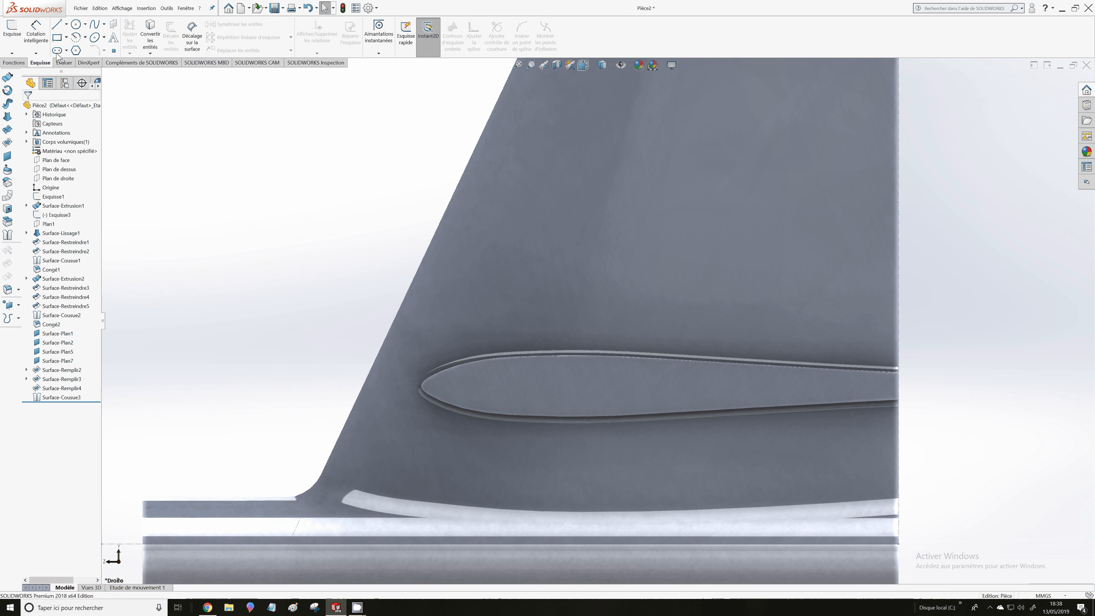
left_click(614, 387)
right_click_drag(614, 387, 657, 391)
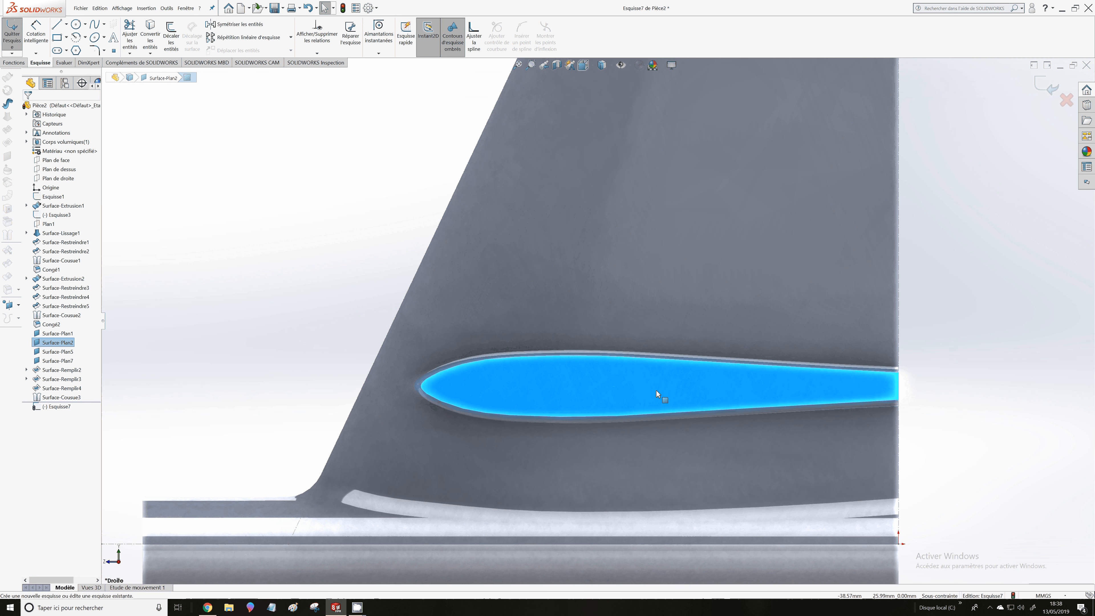
left_click(76, 24)
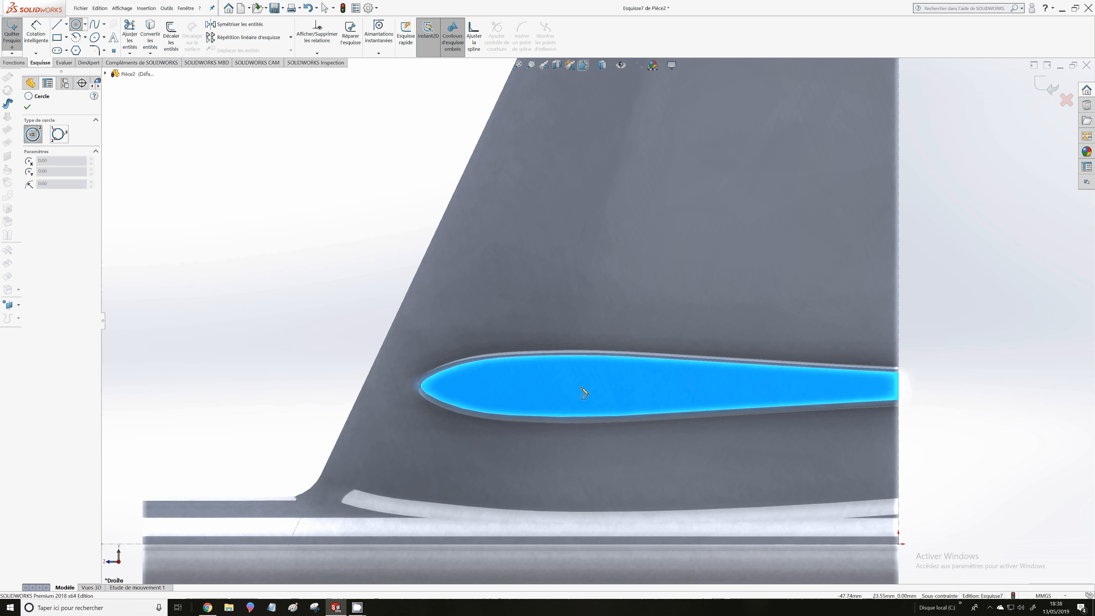
left_click(581, 387)
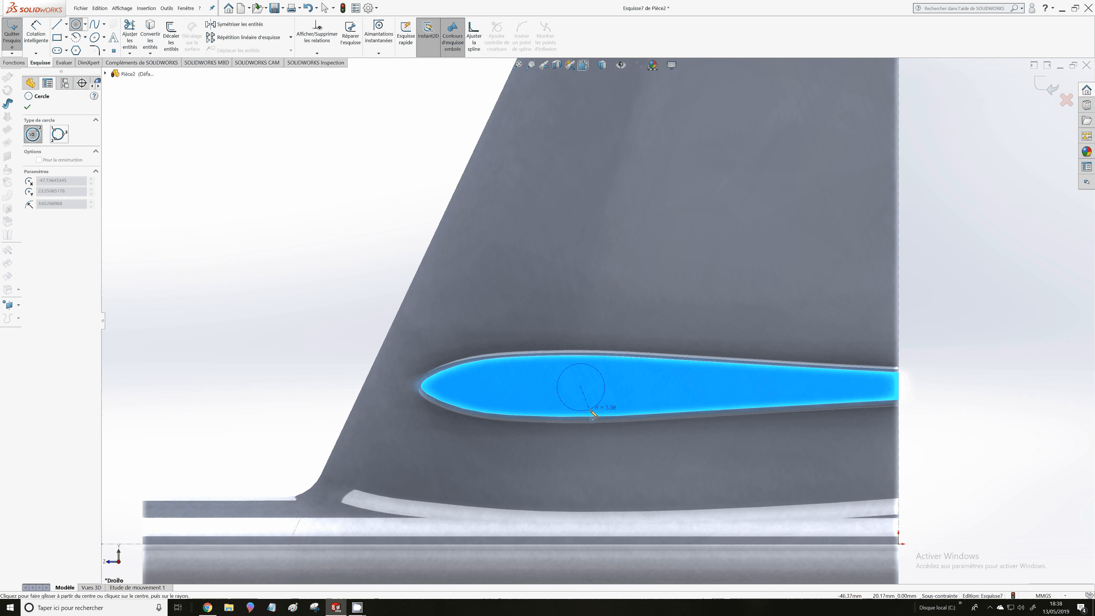
left_click(589, 408)
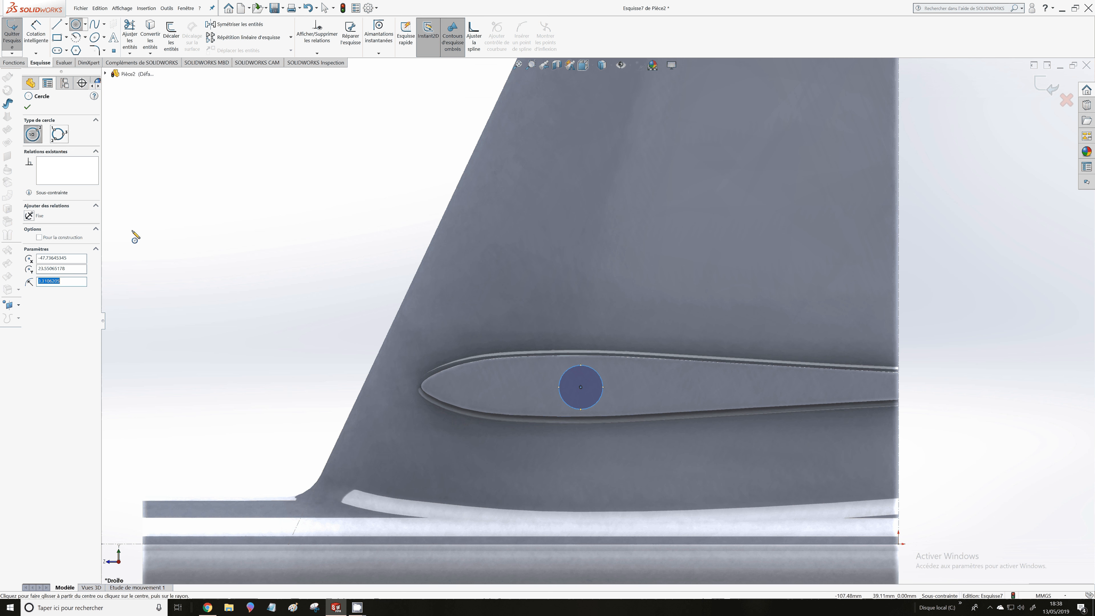
Cut-extrude the circle through the entire blade to make a round hole through both fins
left_click(9, 64)
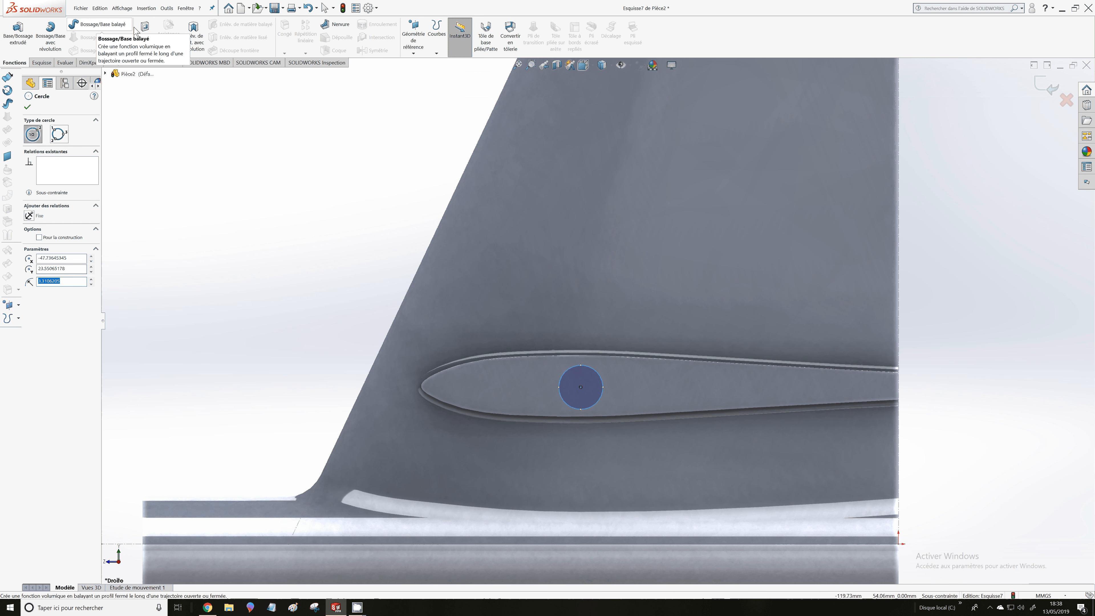
left_click(145, 27)
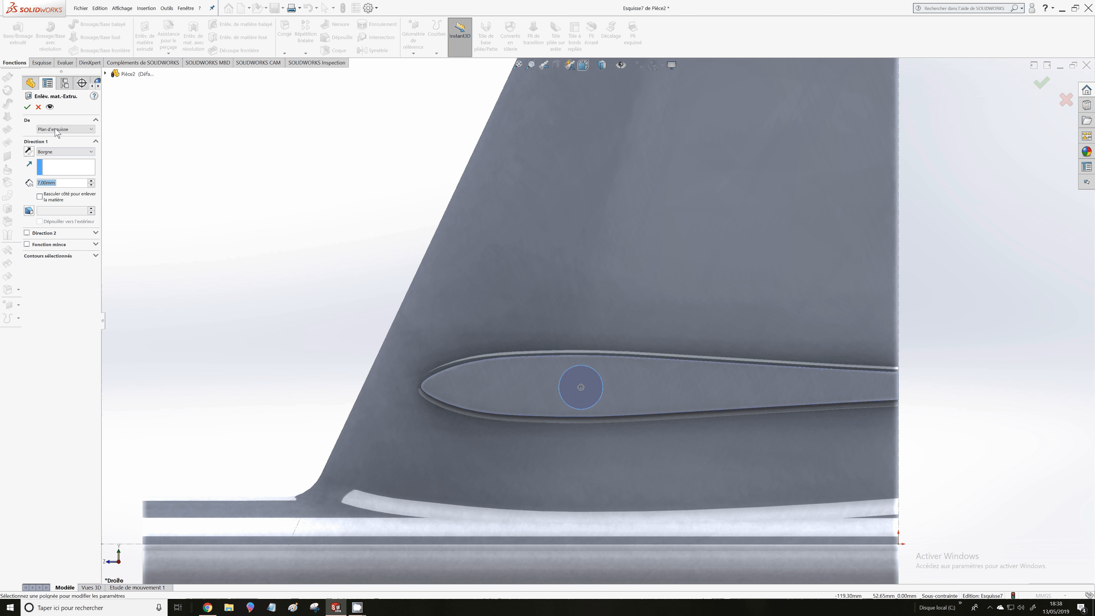
left_click(91, 152)
left_click(65, 168)
key("Return")
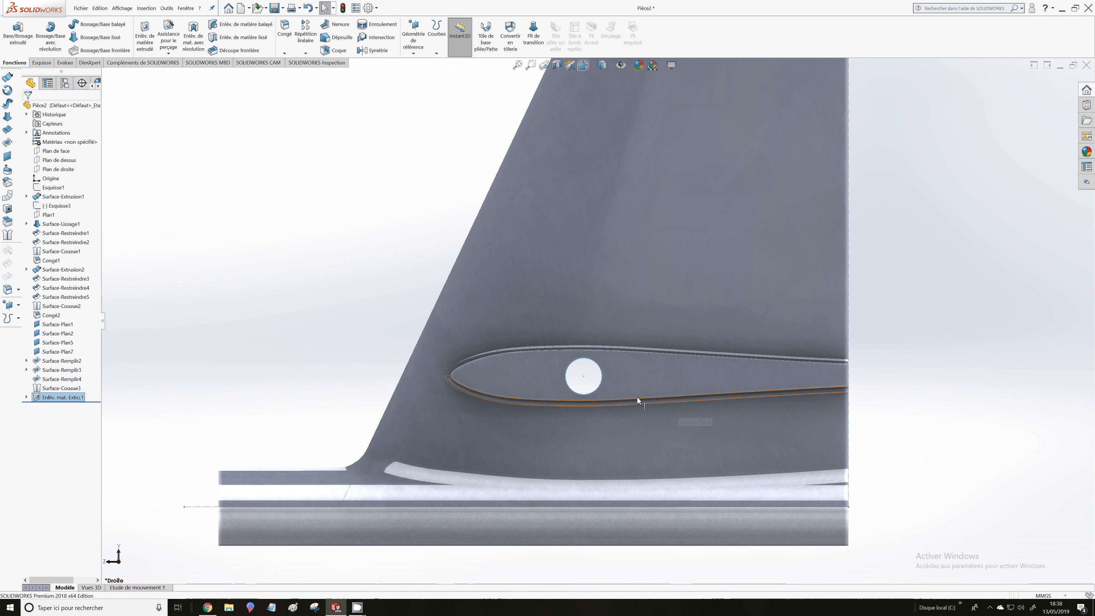
Examine the hole through the fins and the finished blade solid up close and from several sides
middle_click_drag(637, 398, 579, 390)
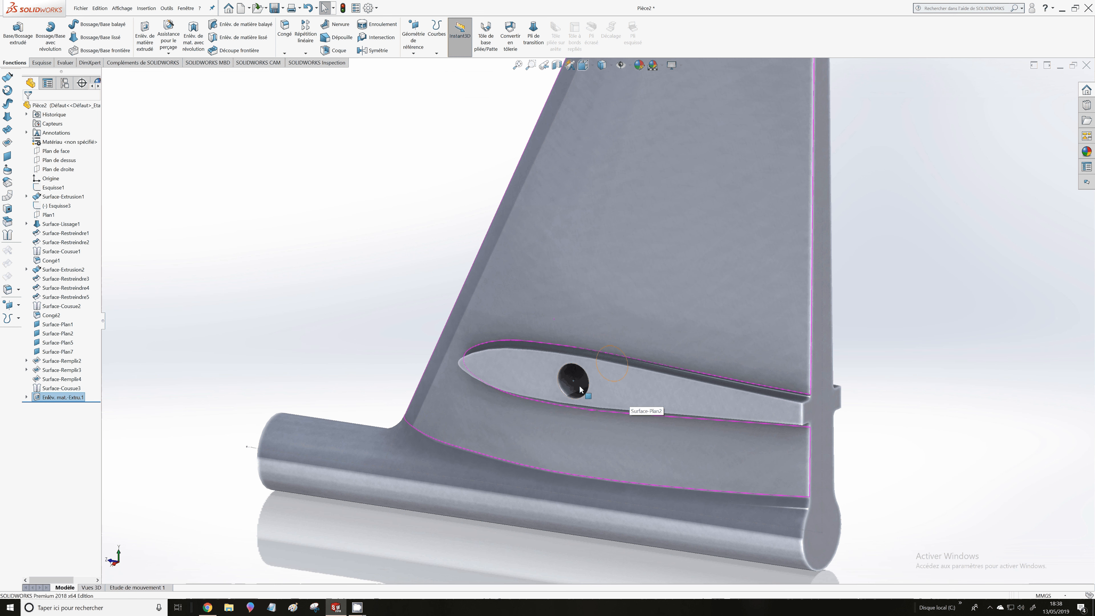
scroll(580, 388, "down", 5)
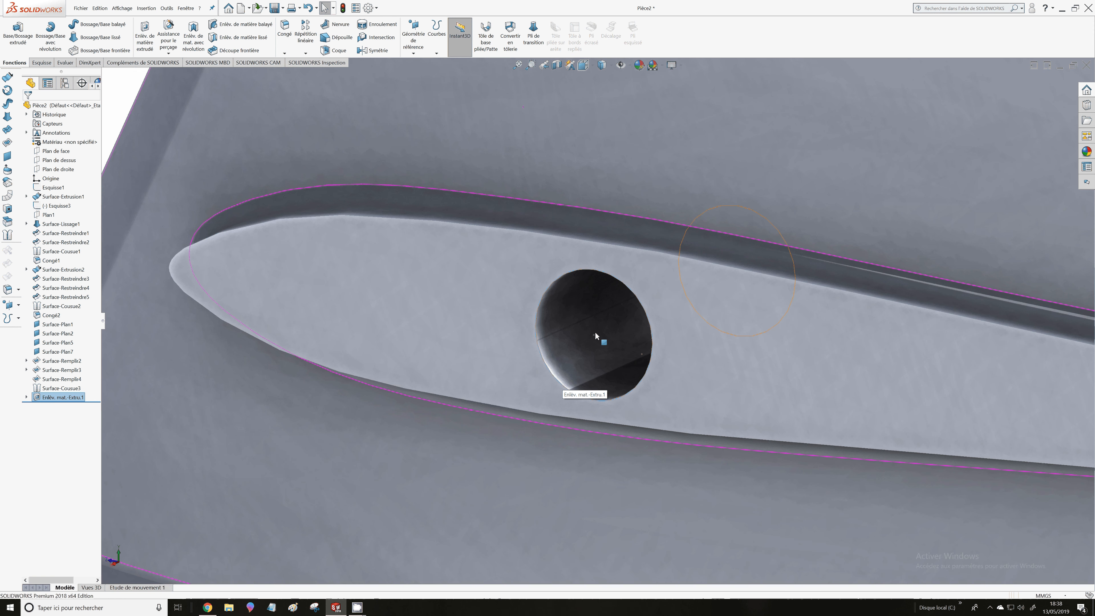
scroll(594, 331, "up", 8)
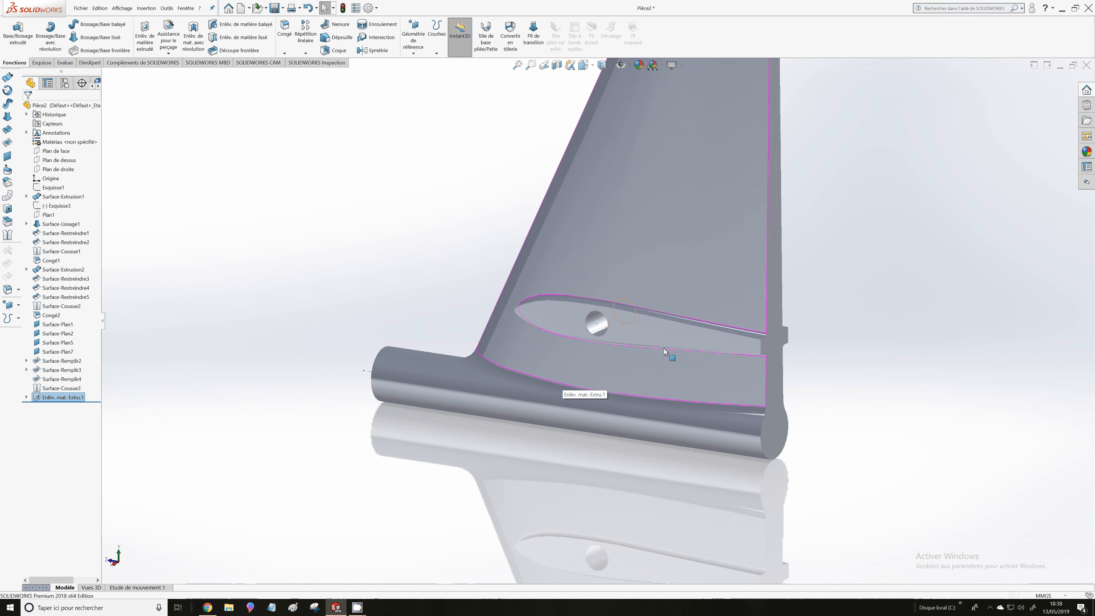
middle_click_drag(664, 349, 951, 269)
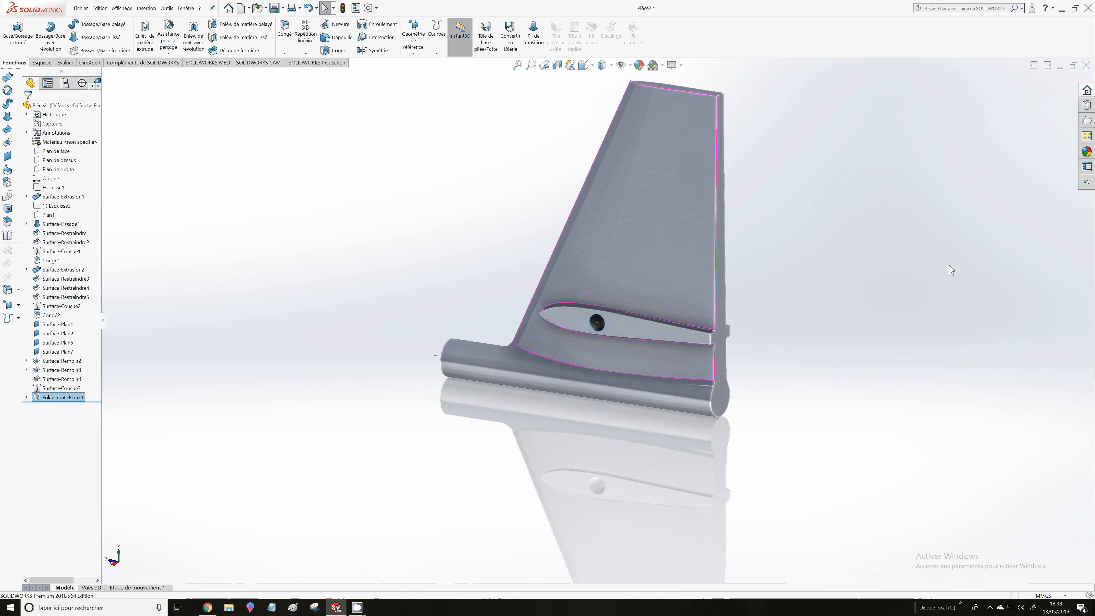
scroll(913, 204, "up", 2)
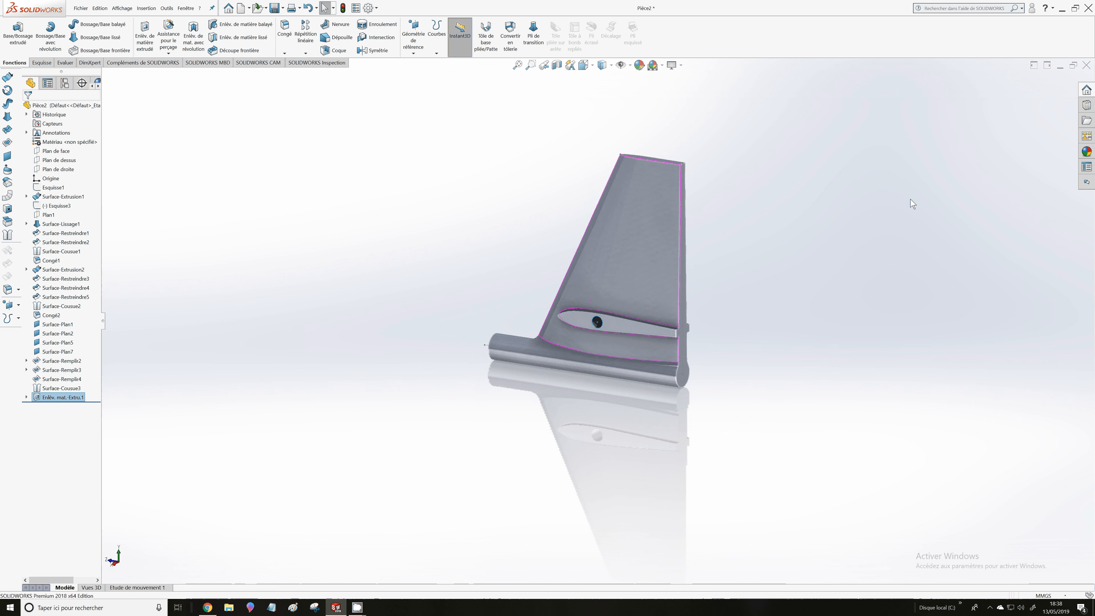
middle_click_drag(912, 204, 944, 274)
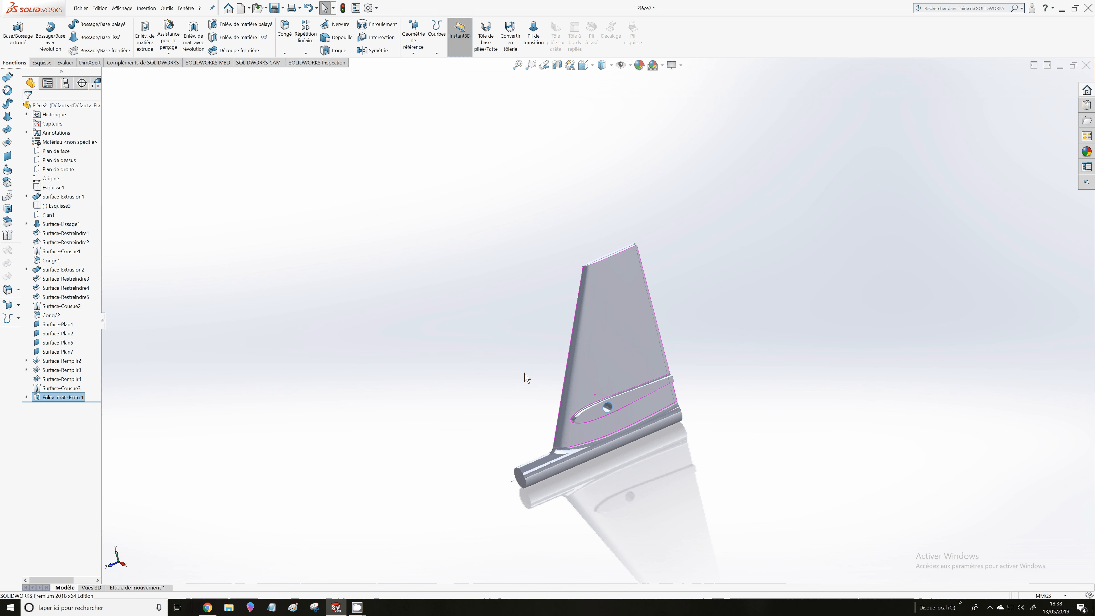
scroll(527, 377, "down", 3)
scroll(626, 473, "down", 1)
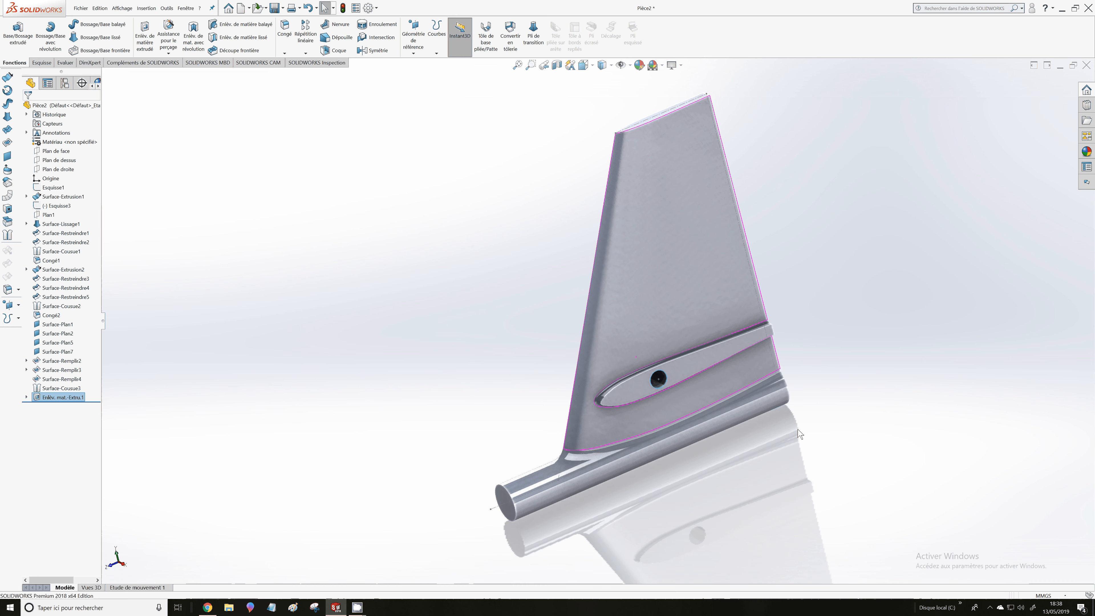
middle_click_drag(798, 433, 615, 400)
left_click(879, 294)
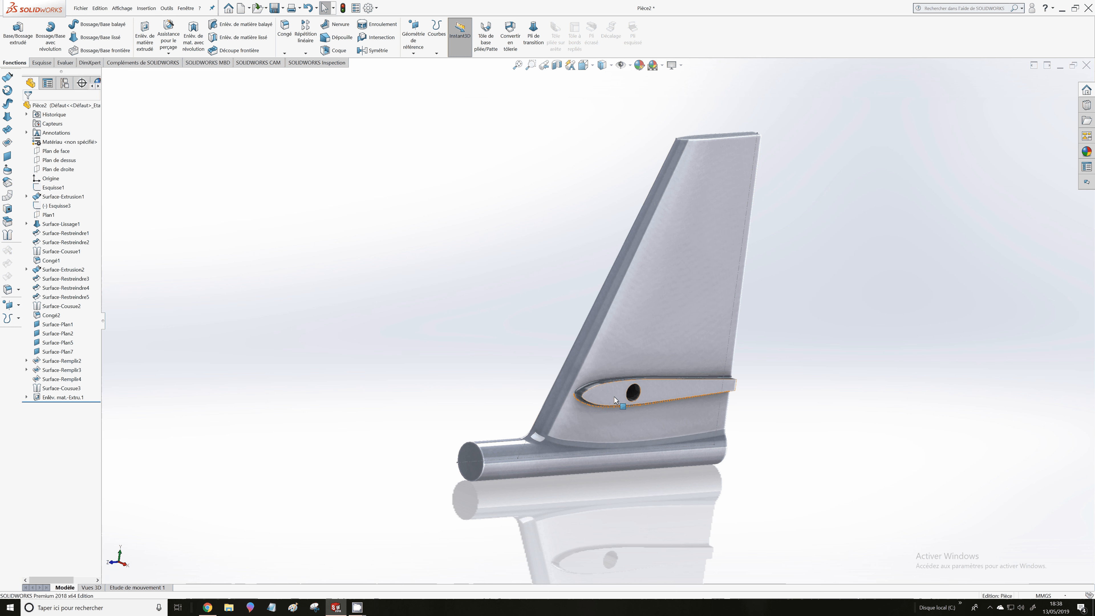
scroll(615, 400, "down", 4)
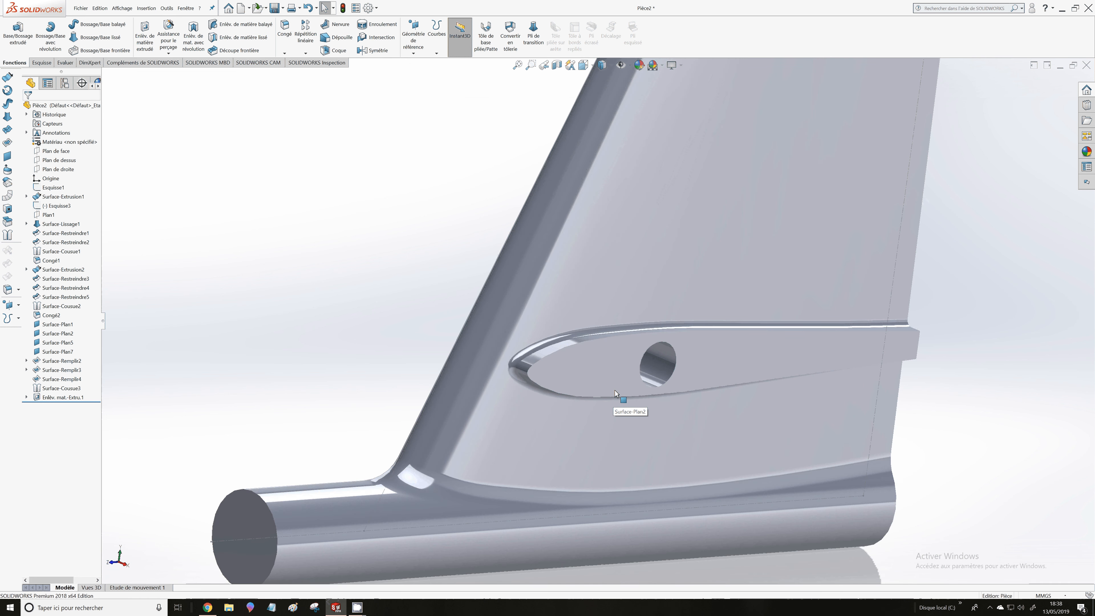
scroll(614, 390, "up", 8)
middle_click_drag(631, 271, 629, 224)
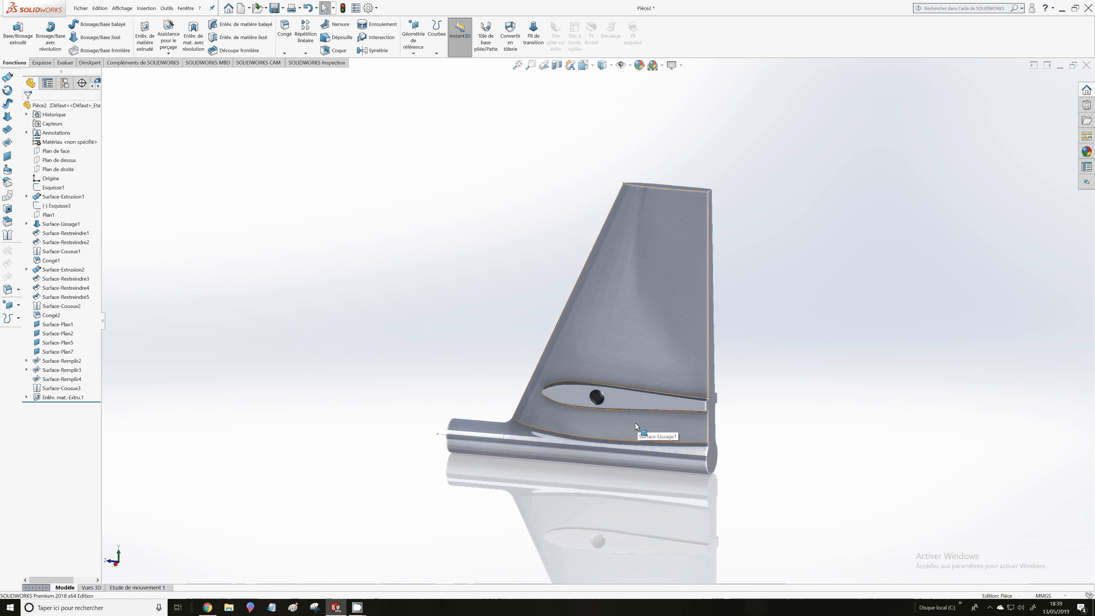
scroll(650, 396, "down", 3)
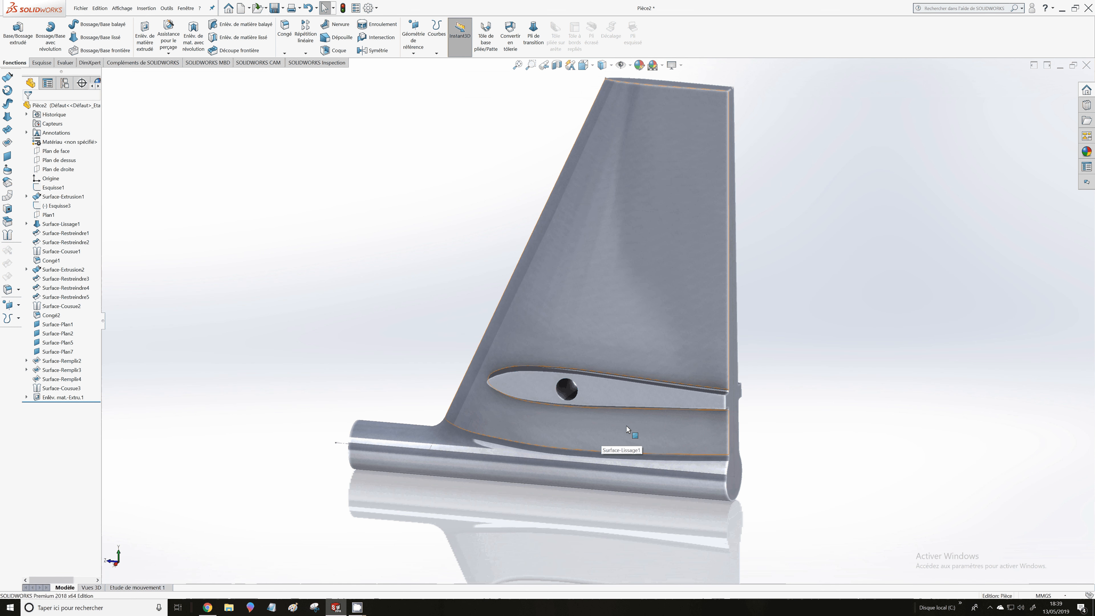
scroll(626, 425, "up", 2)
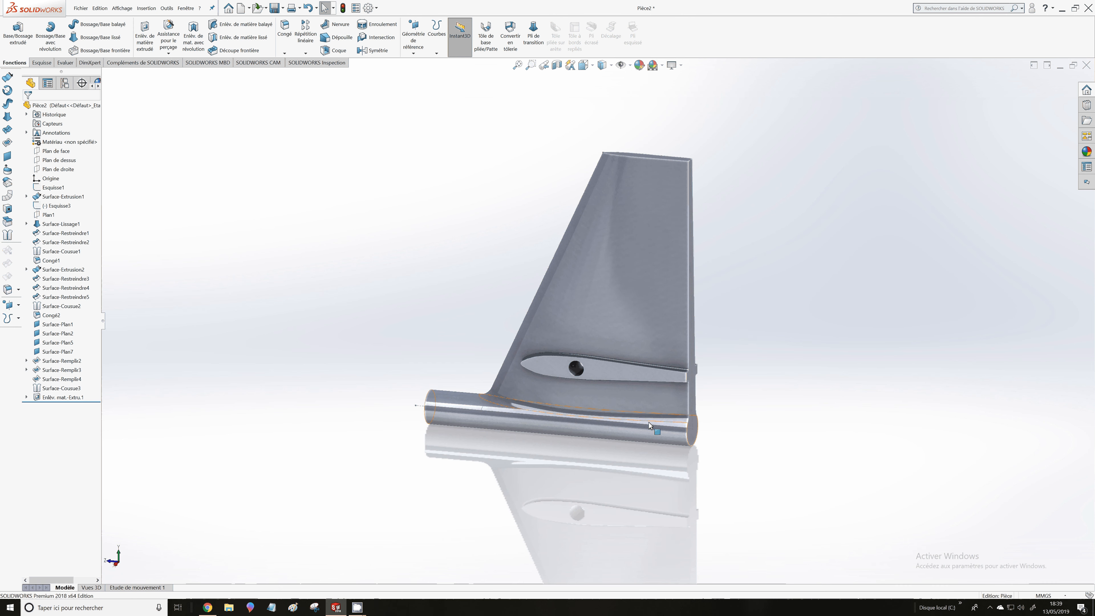
scroll(649, 424, "up", 1)
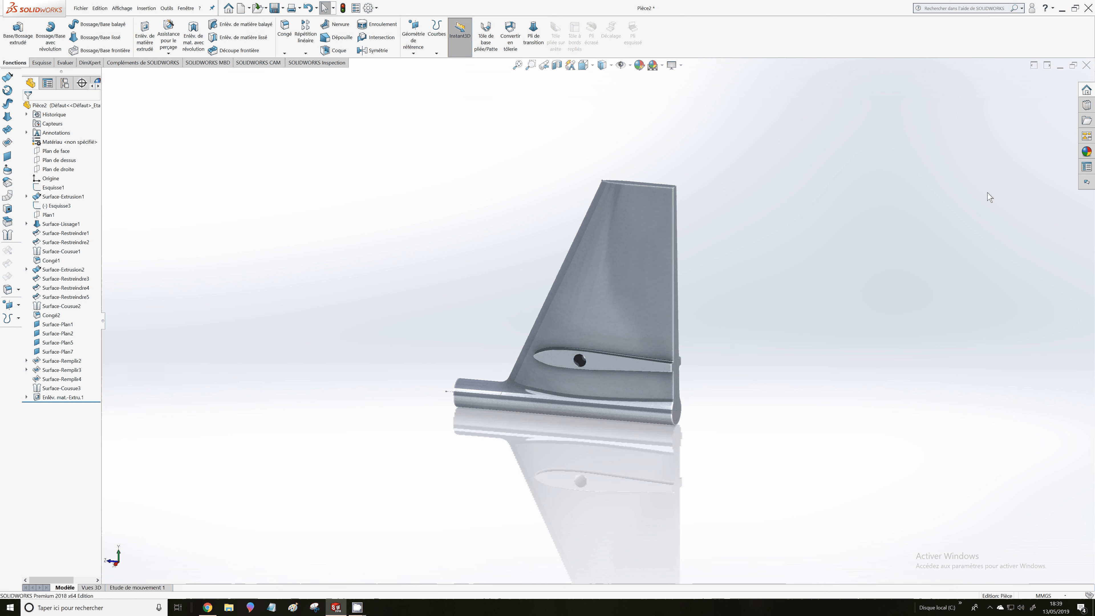